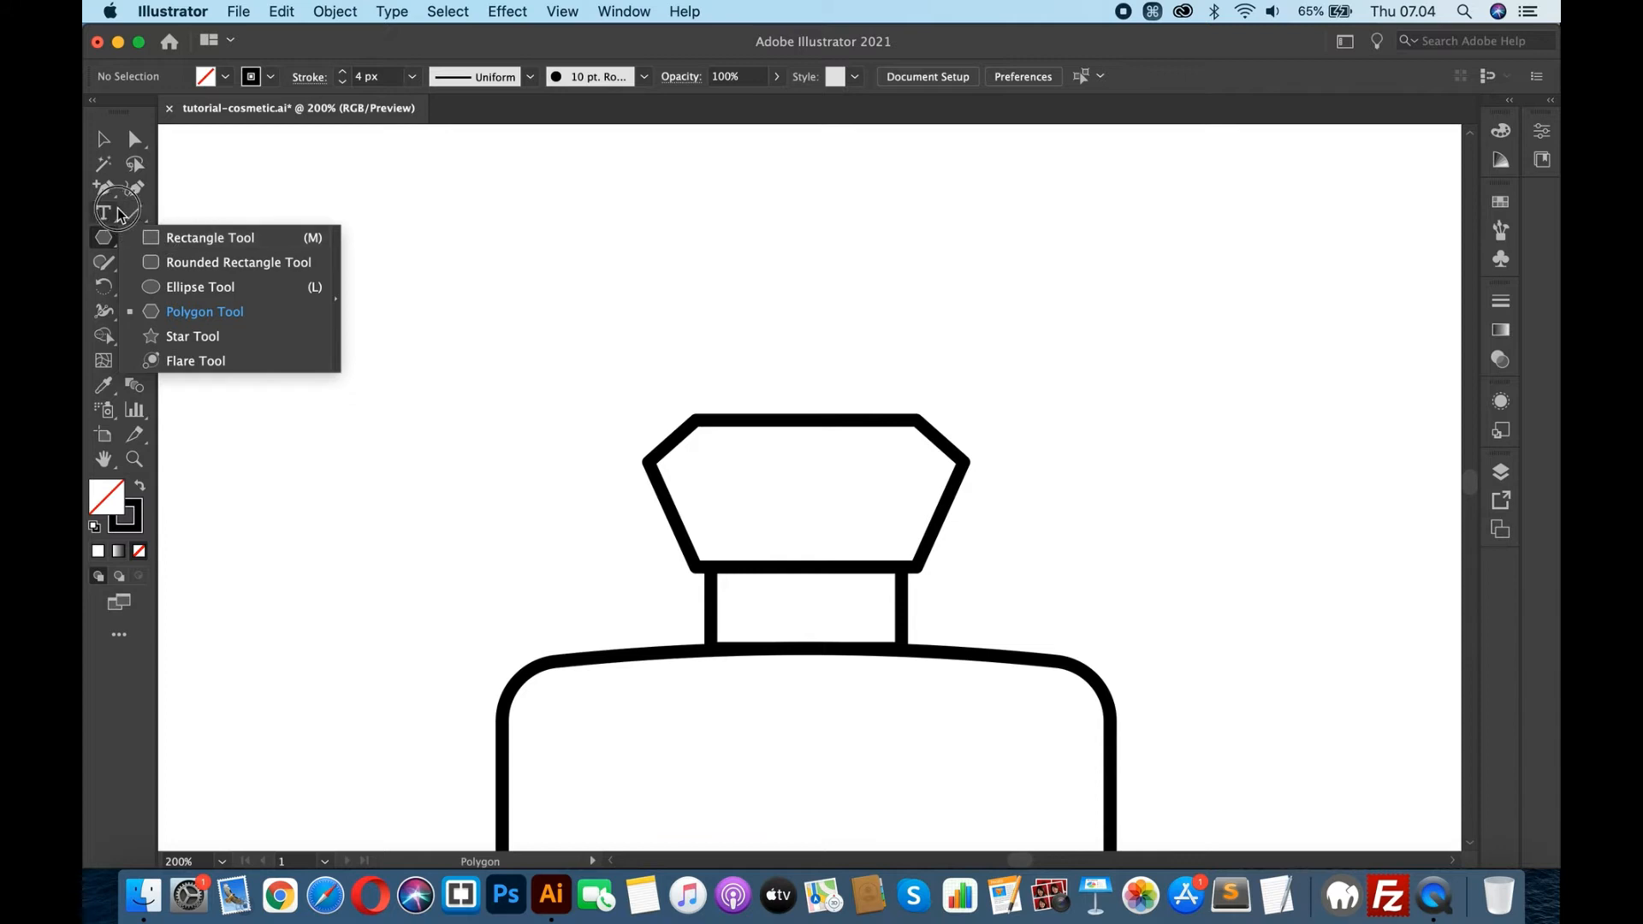
- Curve the cap's straight top edge slightly upward with the Anchor Point tool
left_click(184, 258)
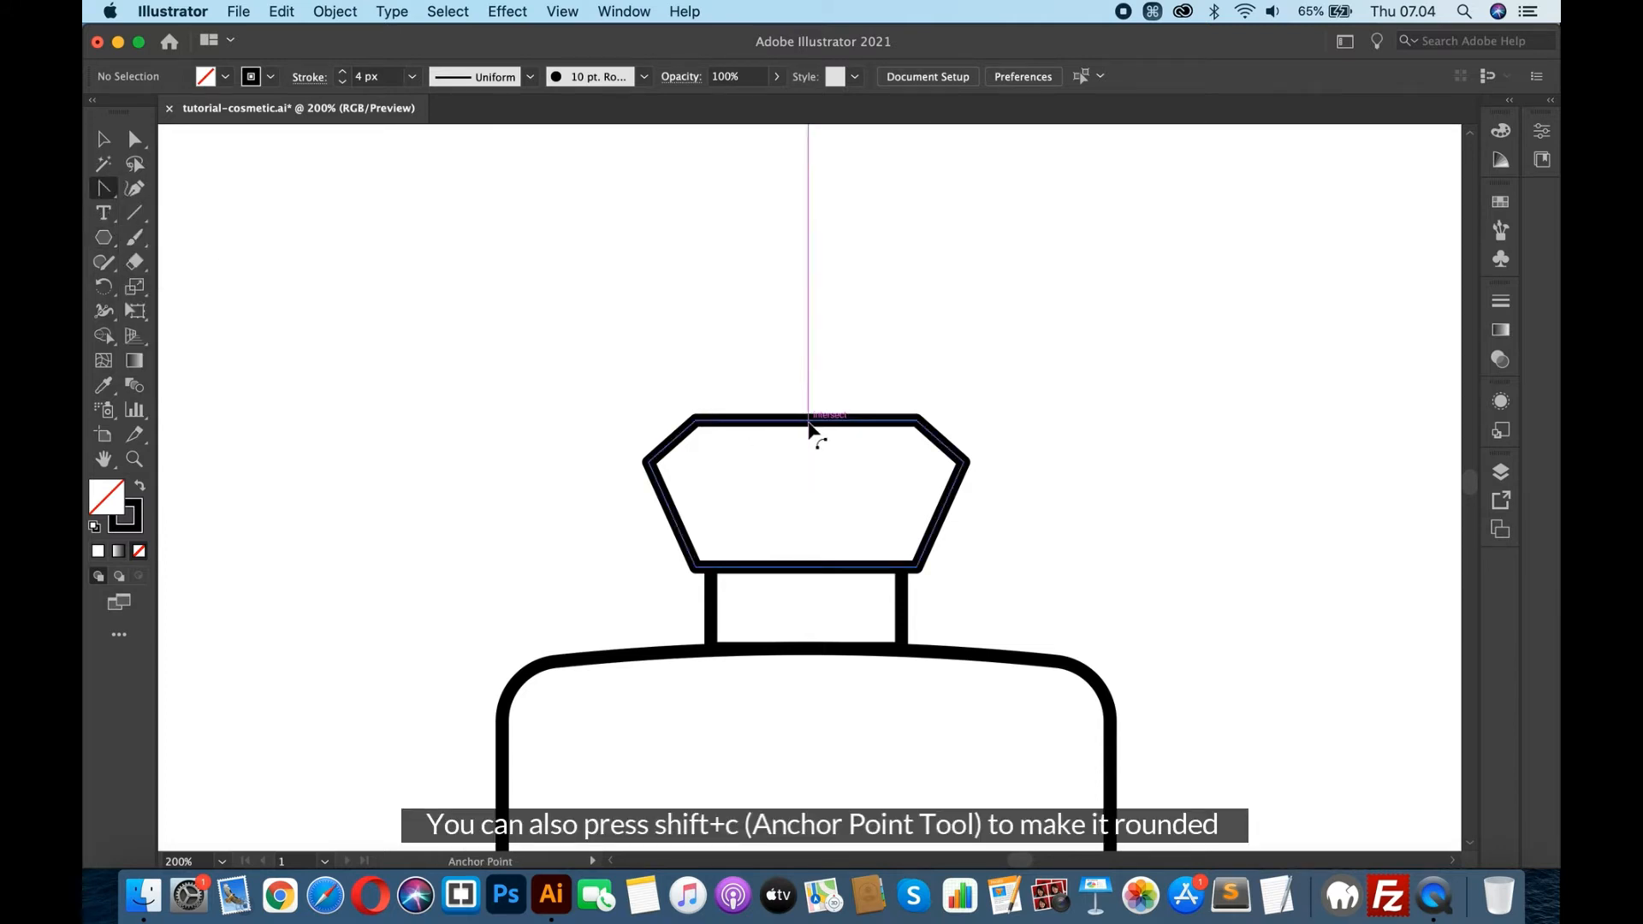
left_click_drag(808, 425, 808, 404)
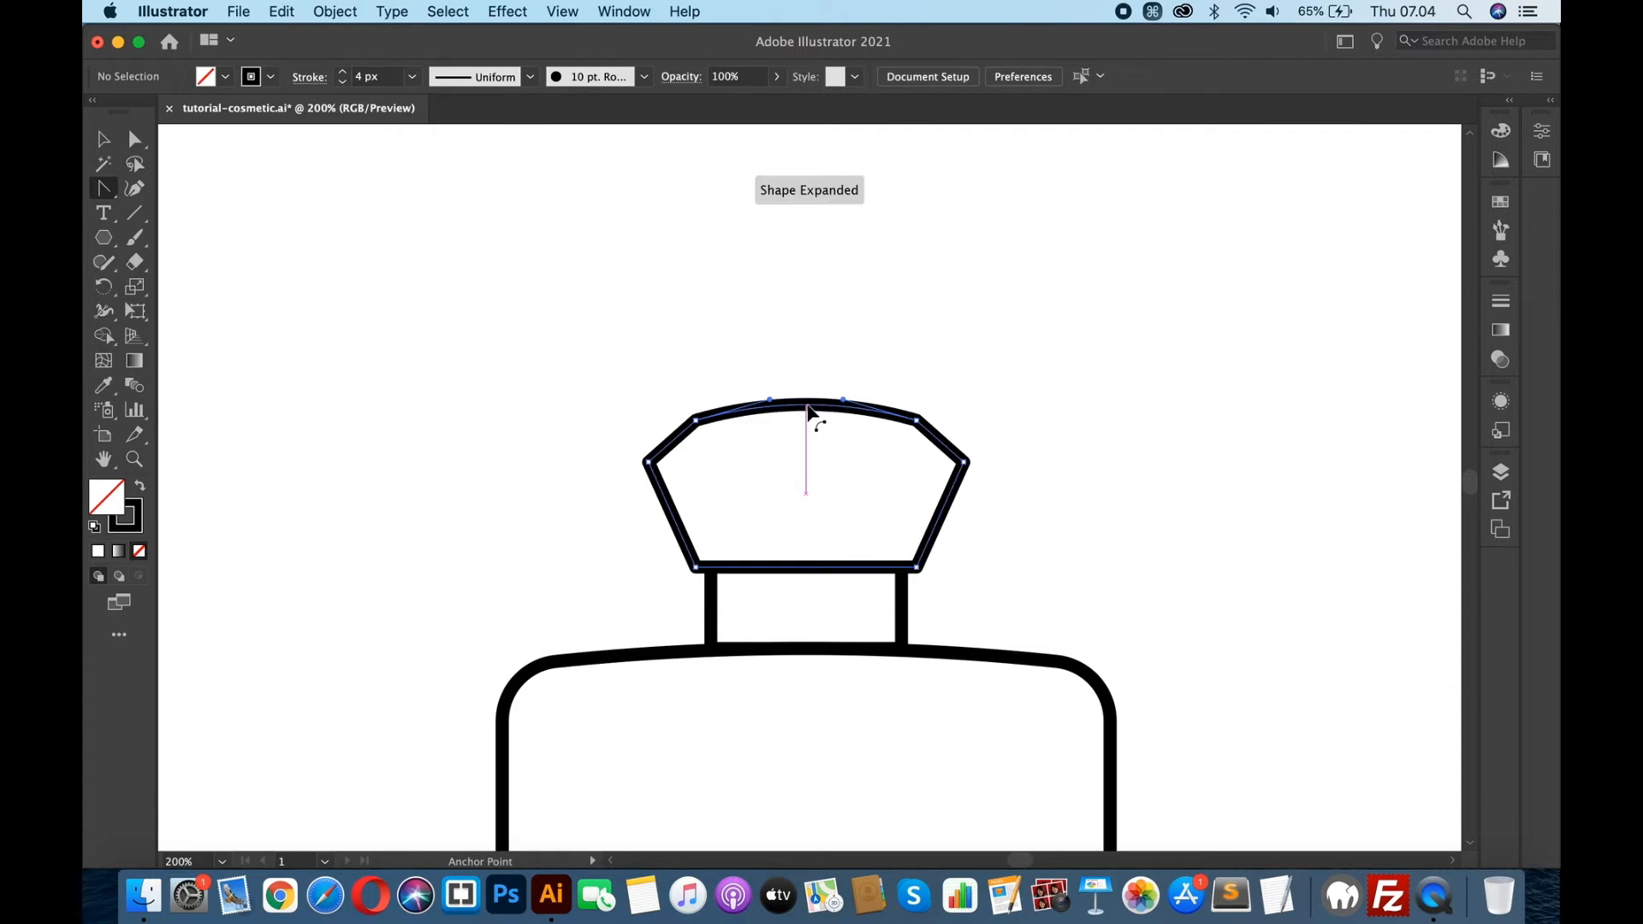
left_click(104, 138)
left_click(389, 368)
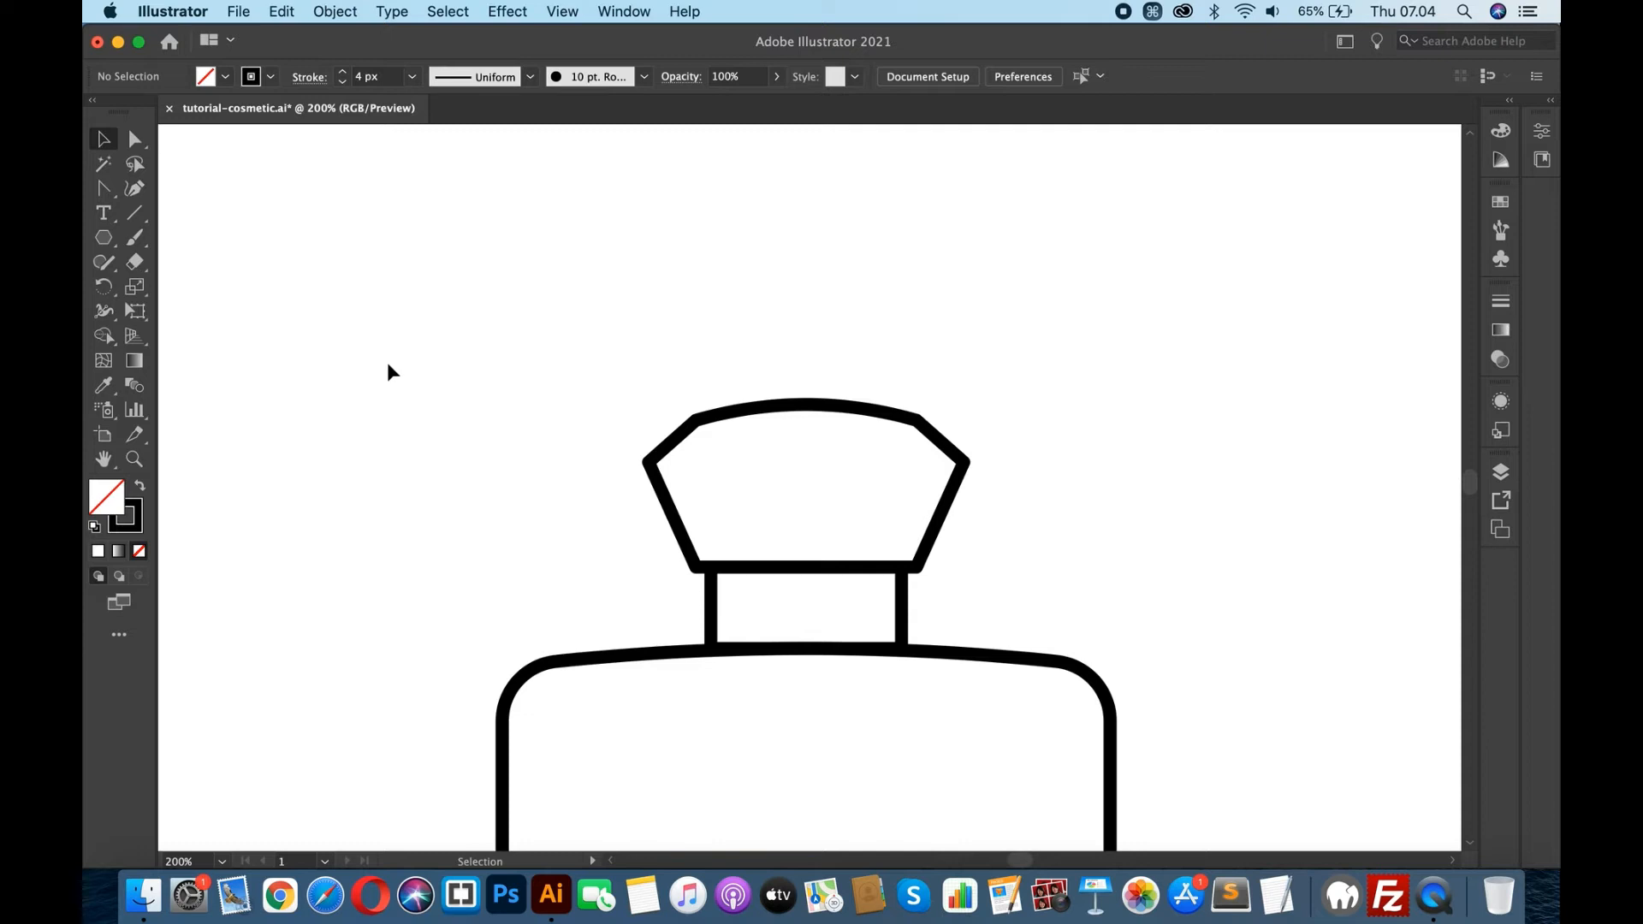
- Draw a small upright rectangle centred on the cap and seat it on the cap's bottom edge as a nozzle
left_click_drag(103, 237, 172, 237)
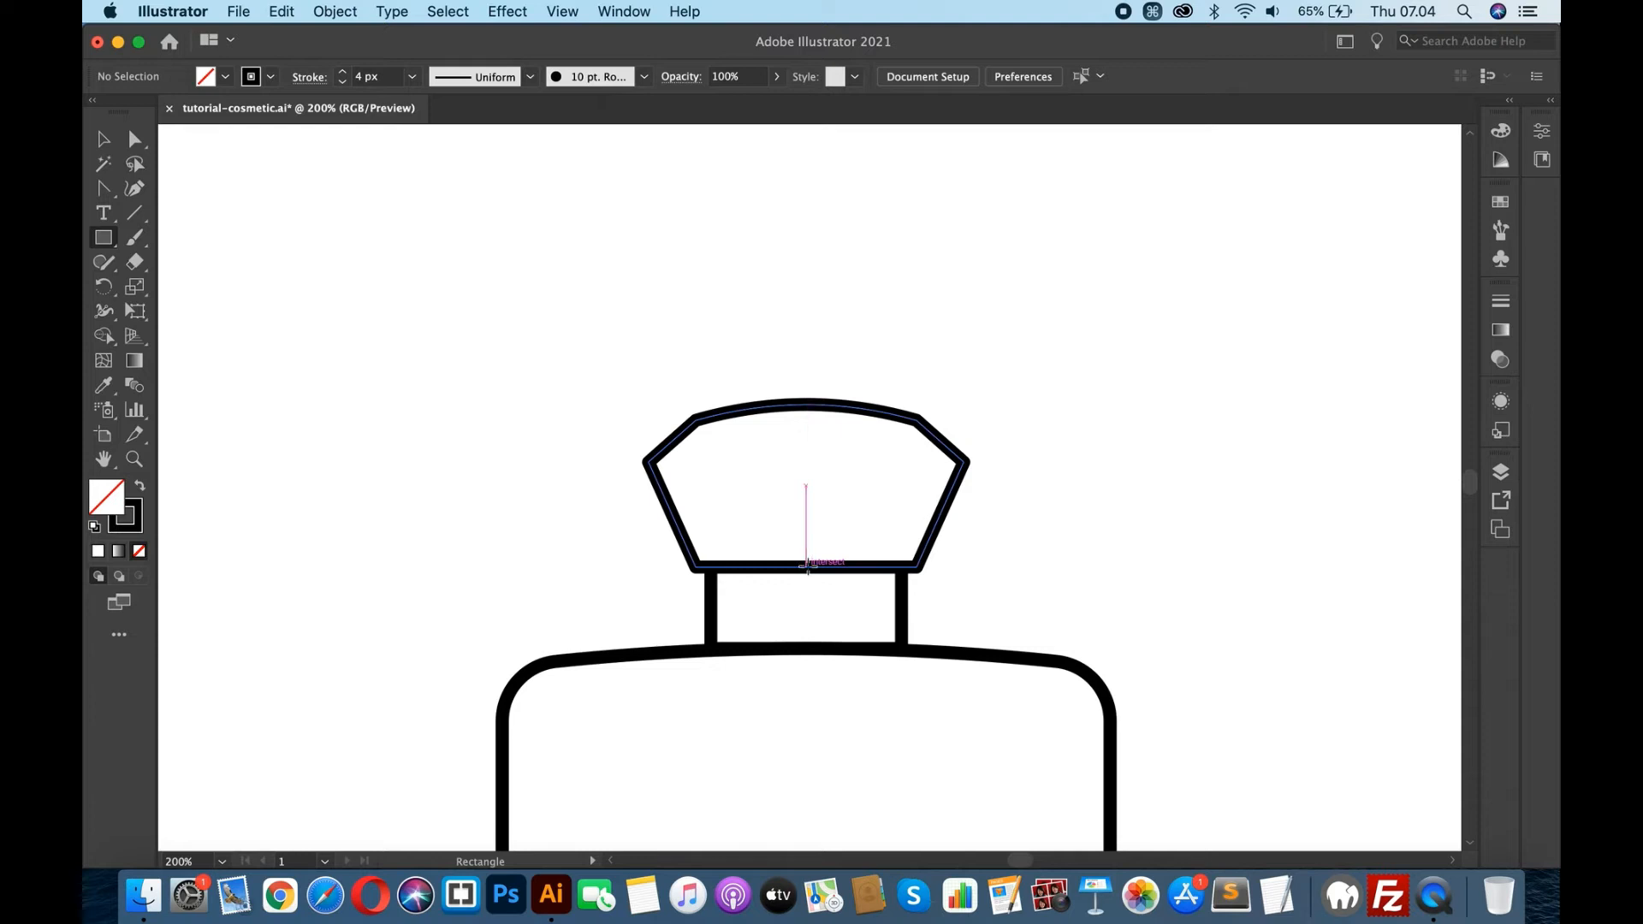
left_click_drag(808, 567, 837, 533)
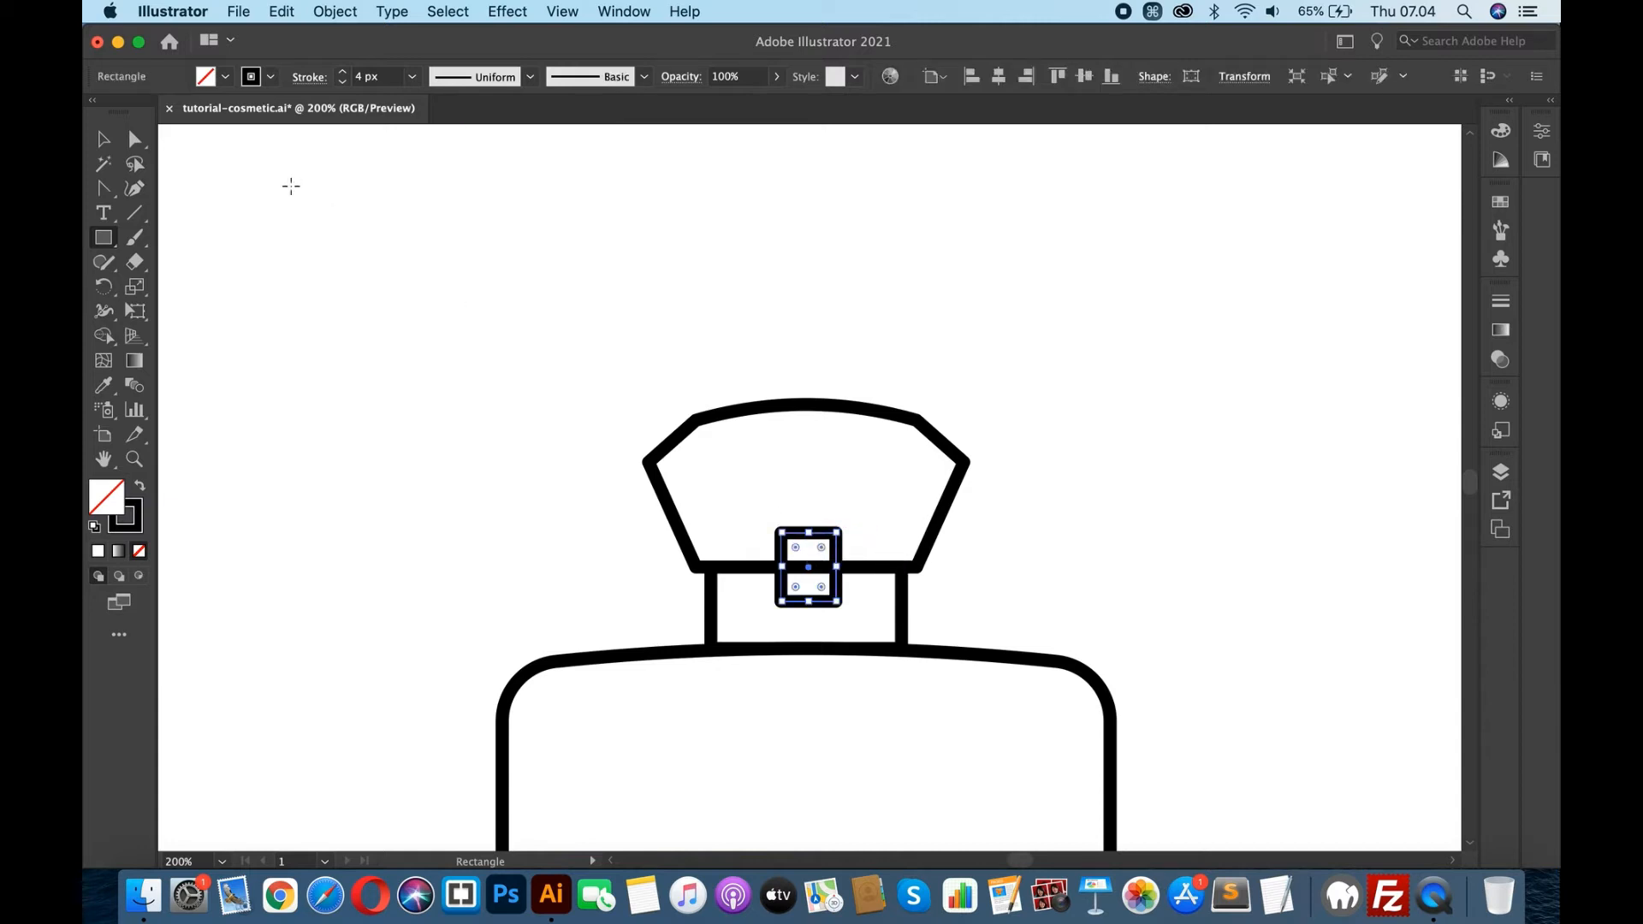
left_click(103, 139)
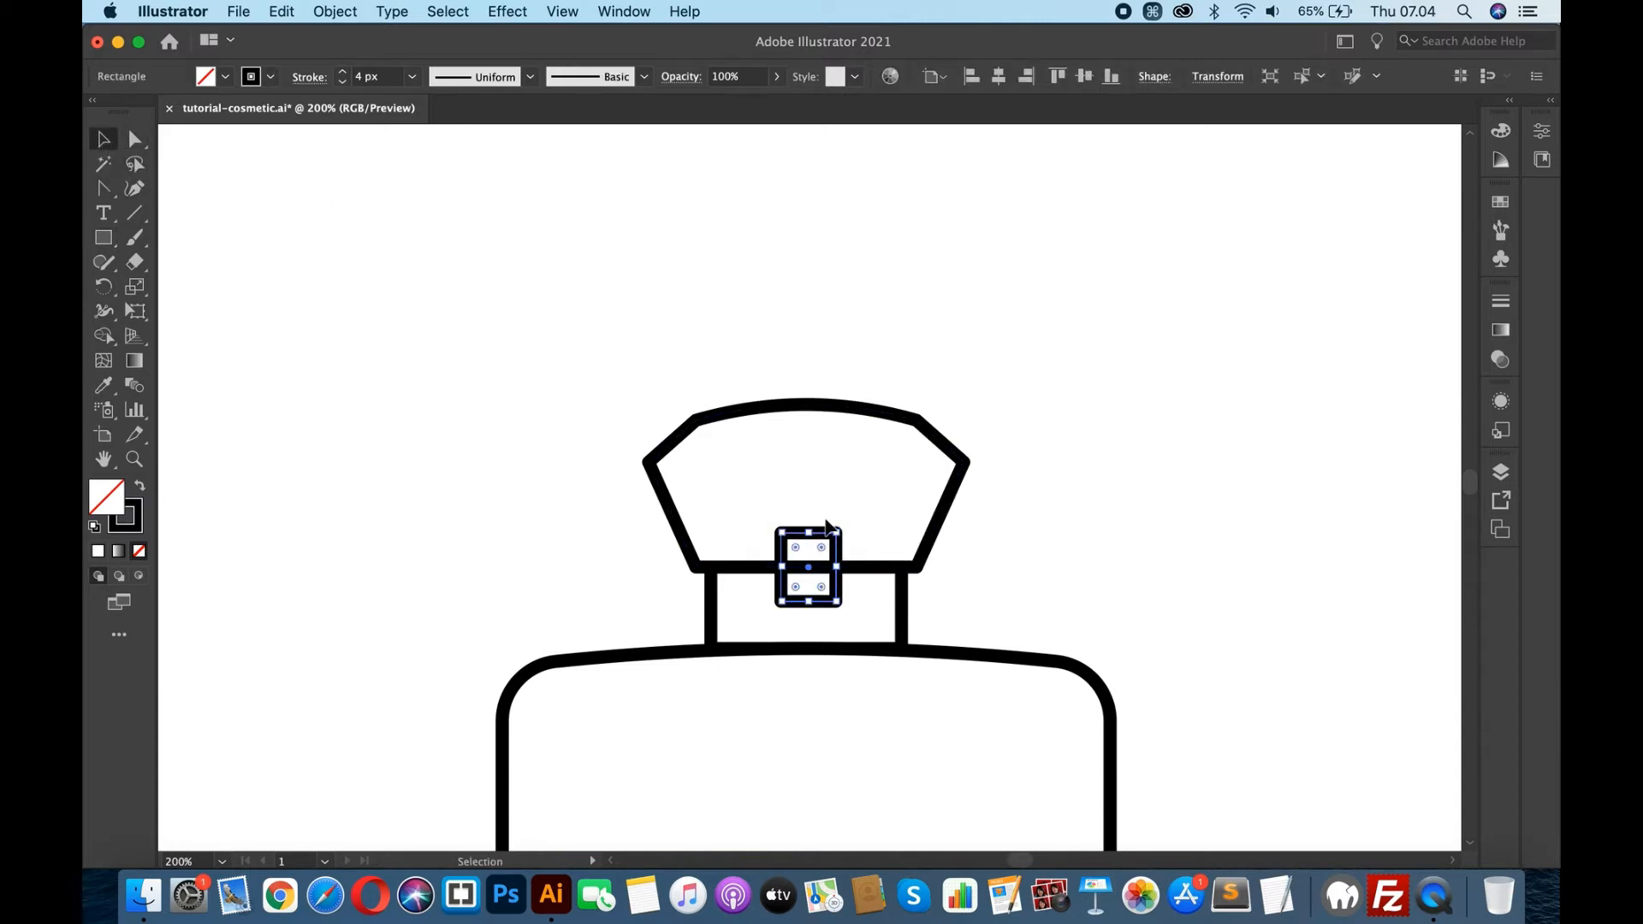
key("shift+Up")
key("shift+Up")
key("shift+Up")
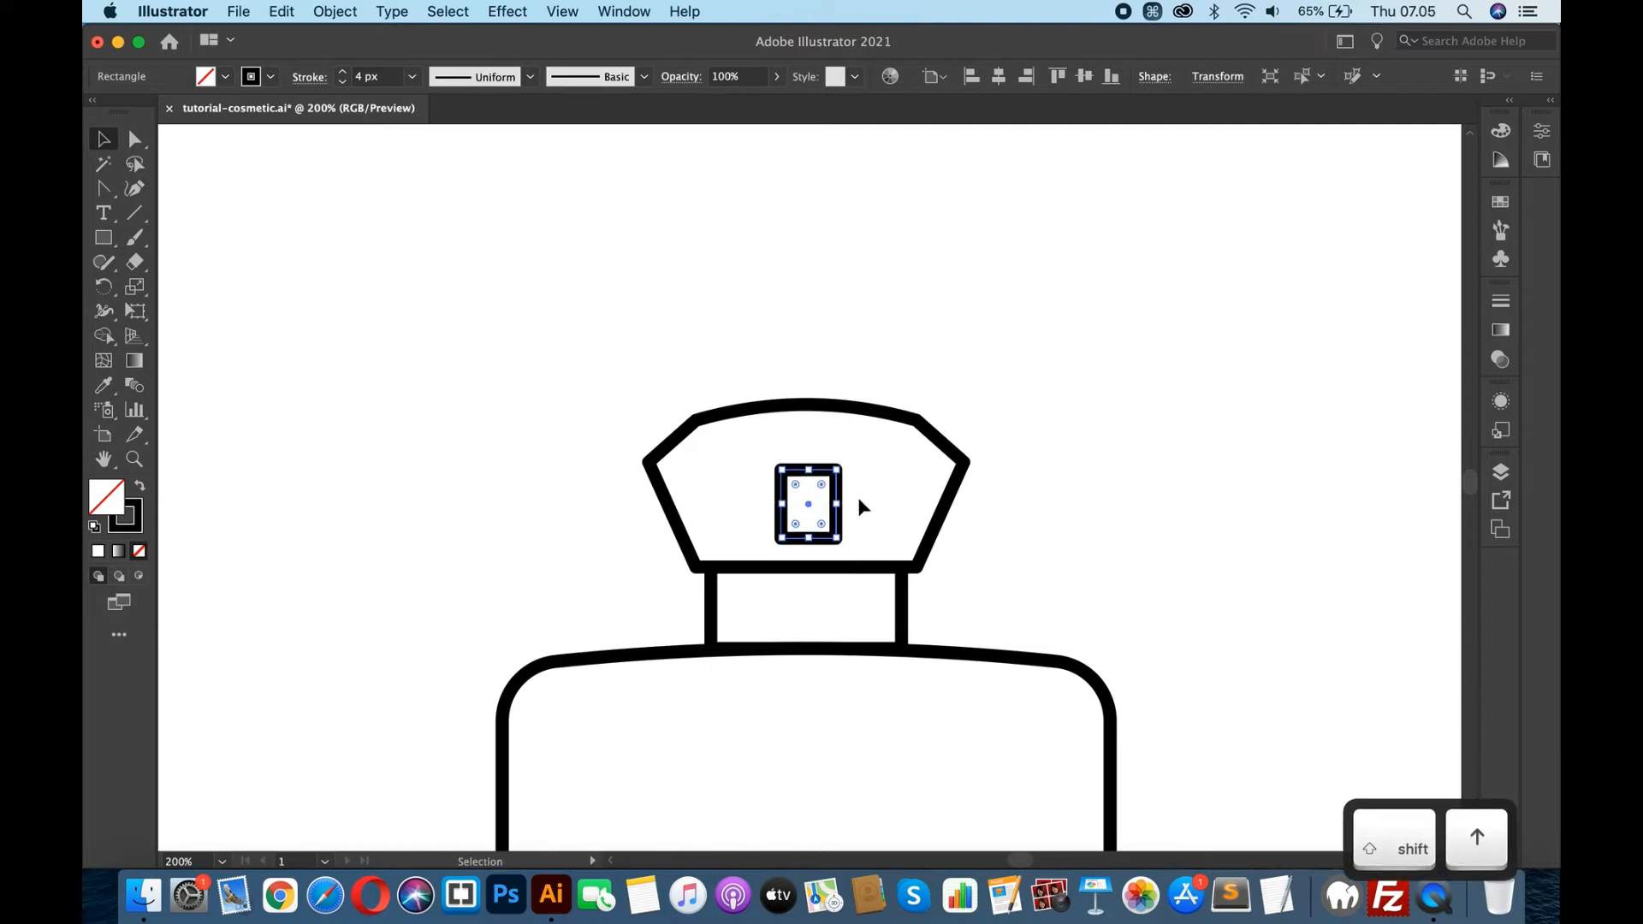
left_click_drag(837, 498, 837, 526)
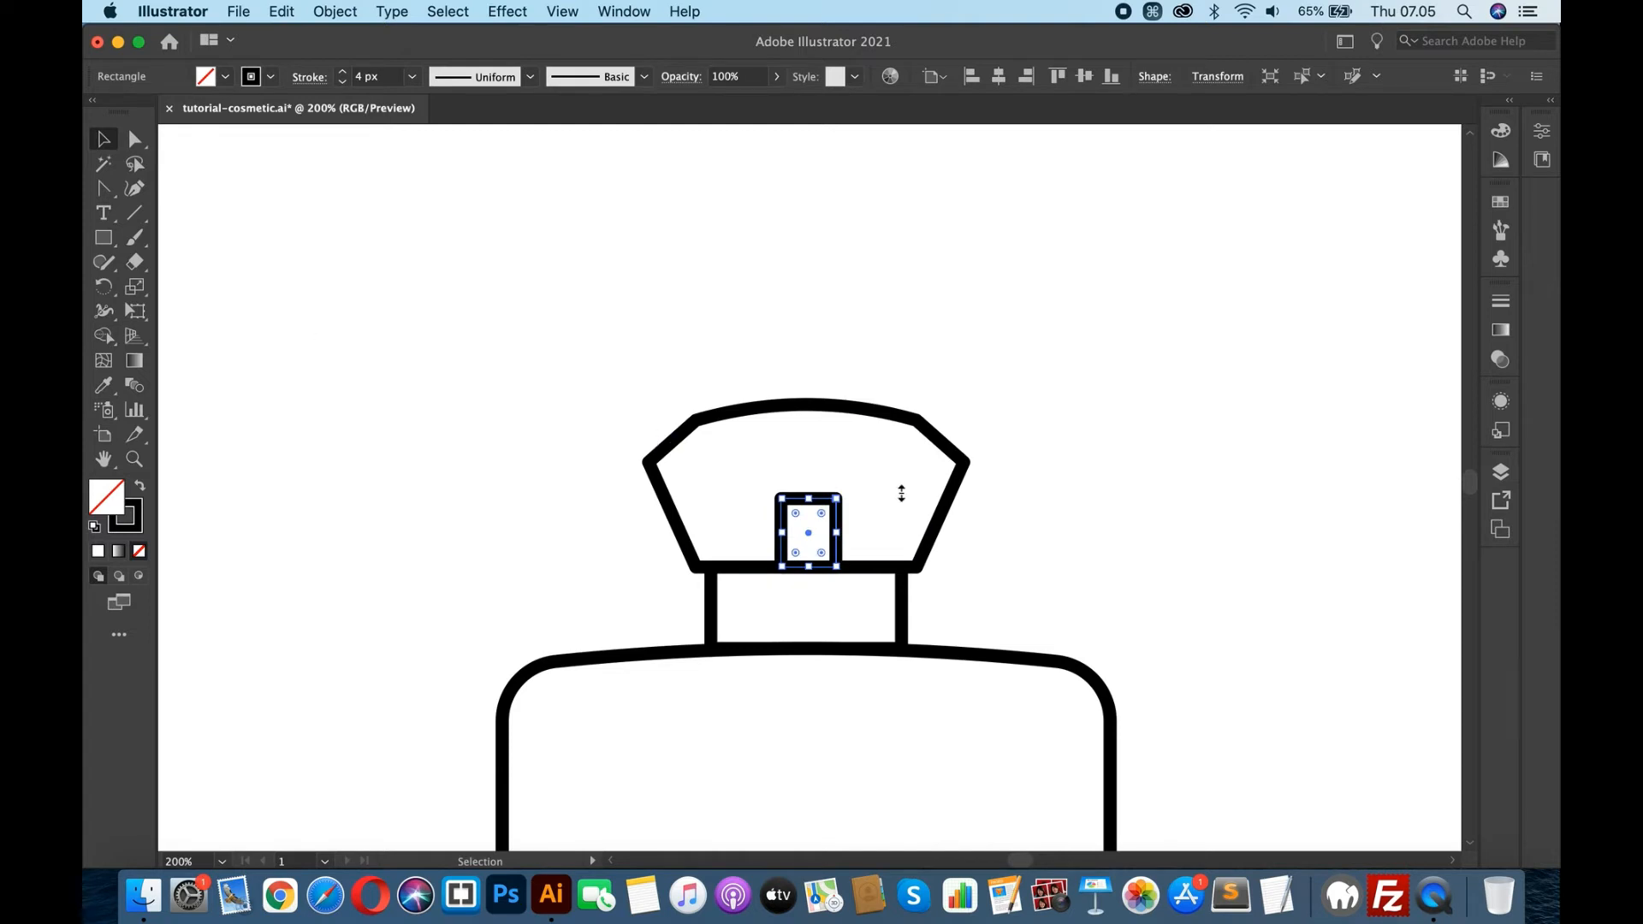
- Bend the nozzle rectangle's top edge into a shallow arch and draw a small circle inside it
key("super+equal")
left_click_drag(872, 486, 879, 481)
key("i")
left_click(998, 623)
left_click(103, 188)
left_click_drag(812, 420, 813, 391)
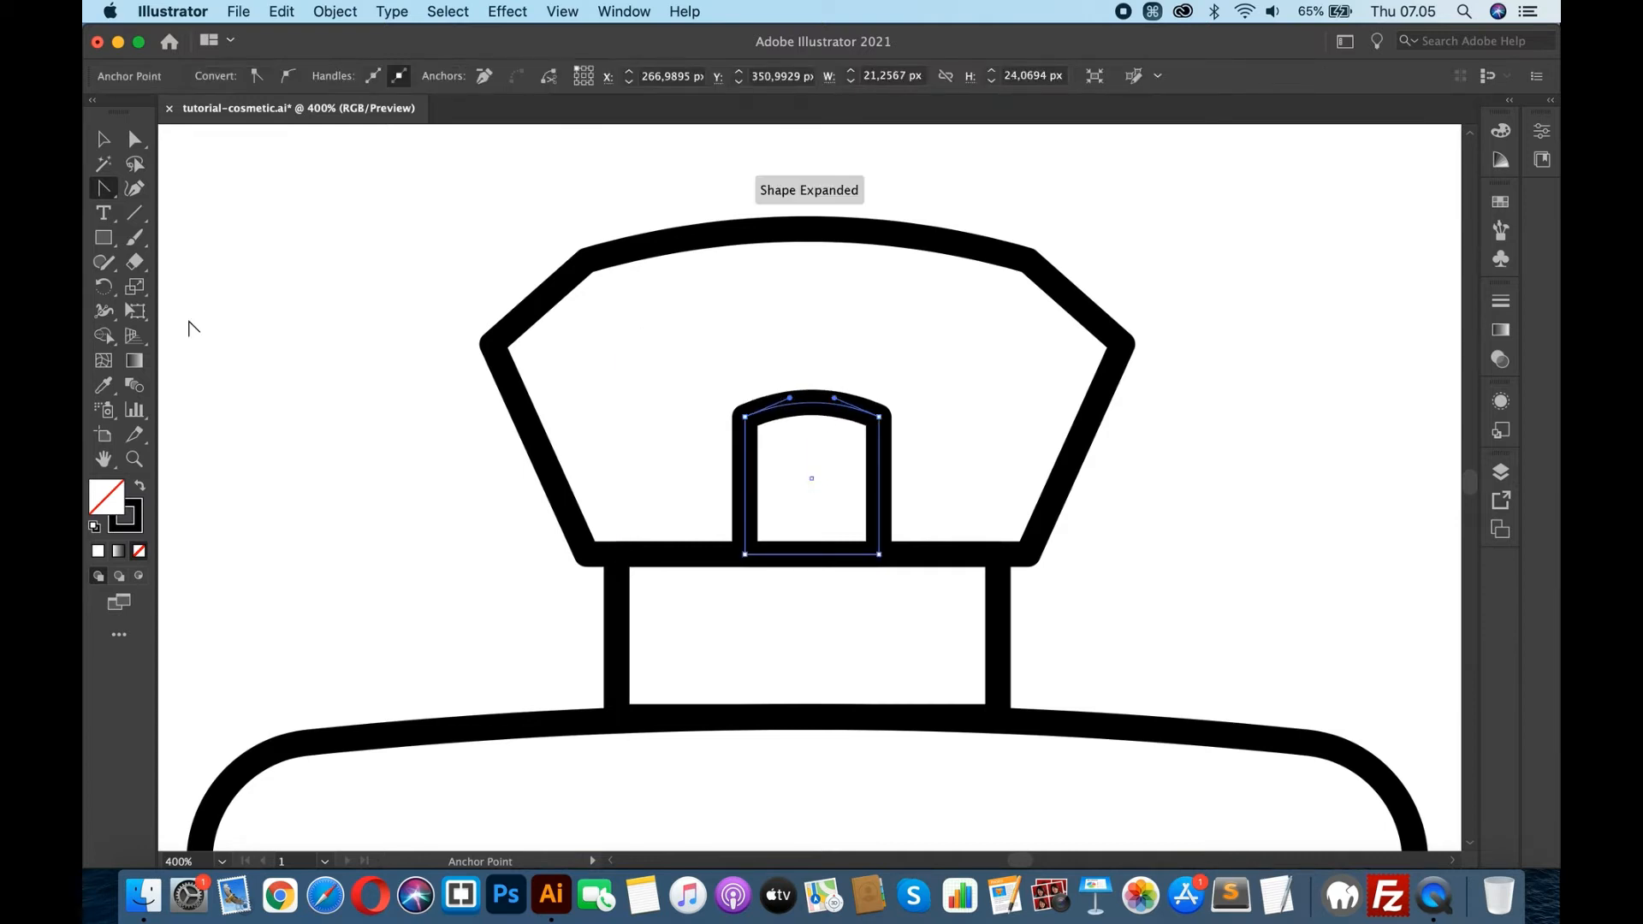
left_click_drag(105, 245, 231, 286)
left_click_drag(781, 454, 831, 510)
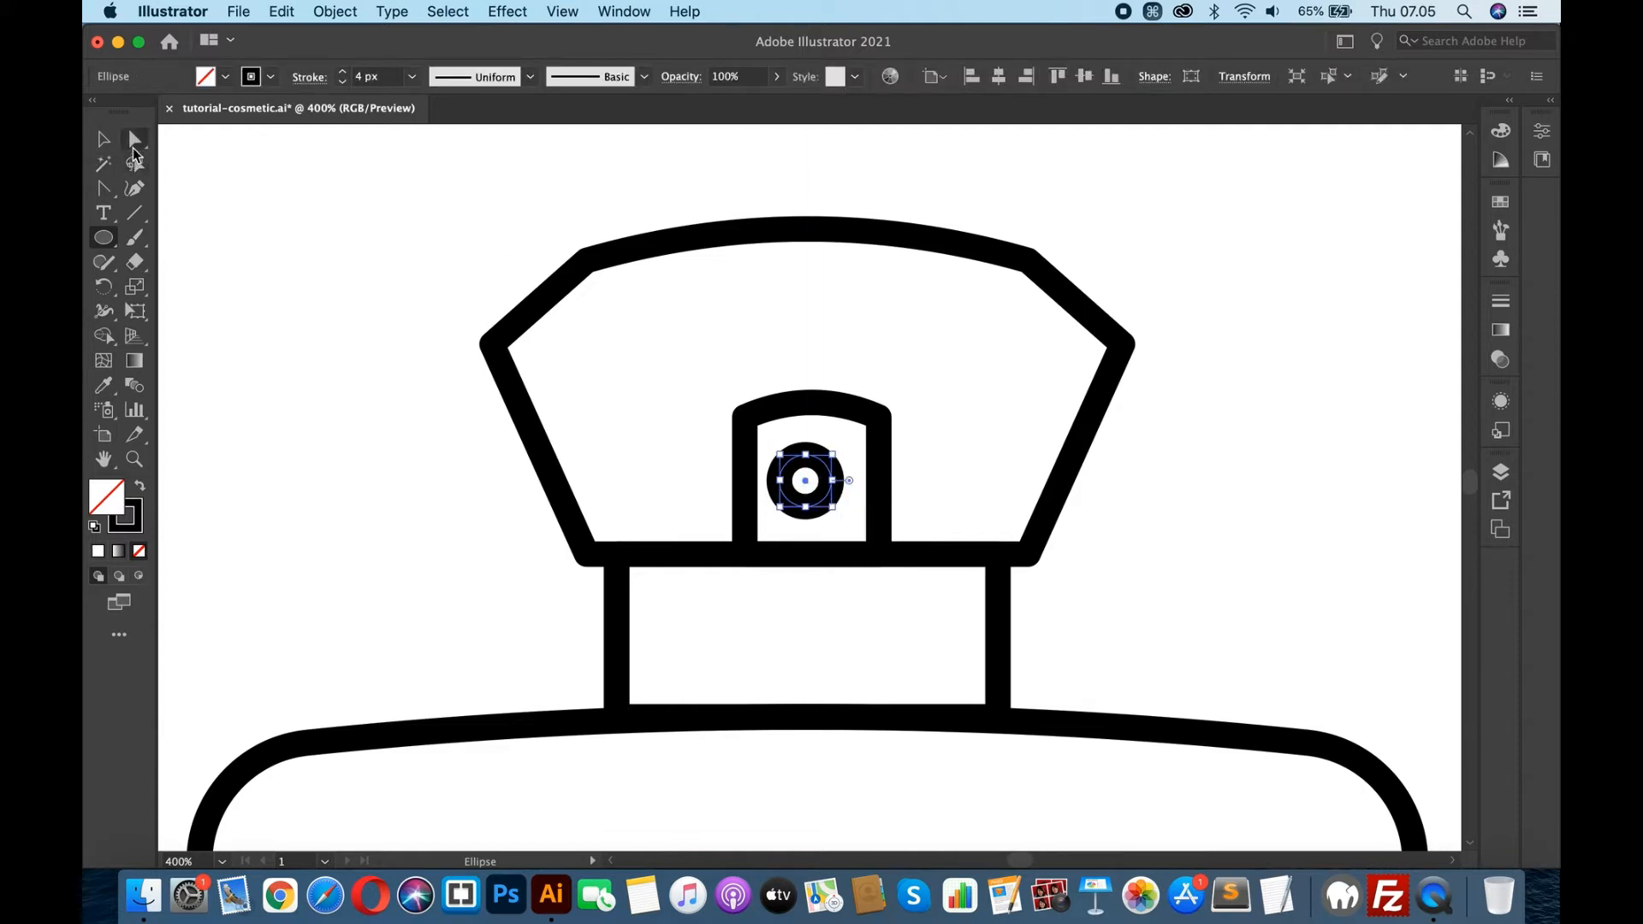
- Raise the two upper corner anchor points of the arched nozzle slightly to make it taller
left_click(134, 139)
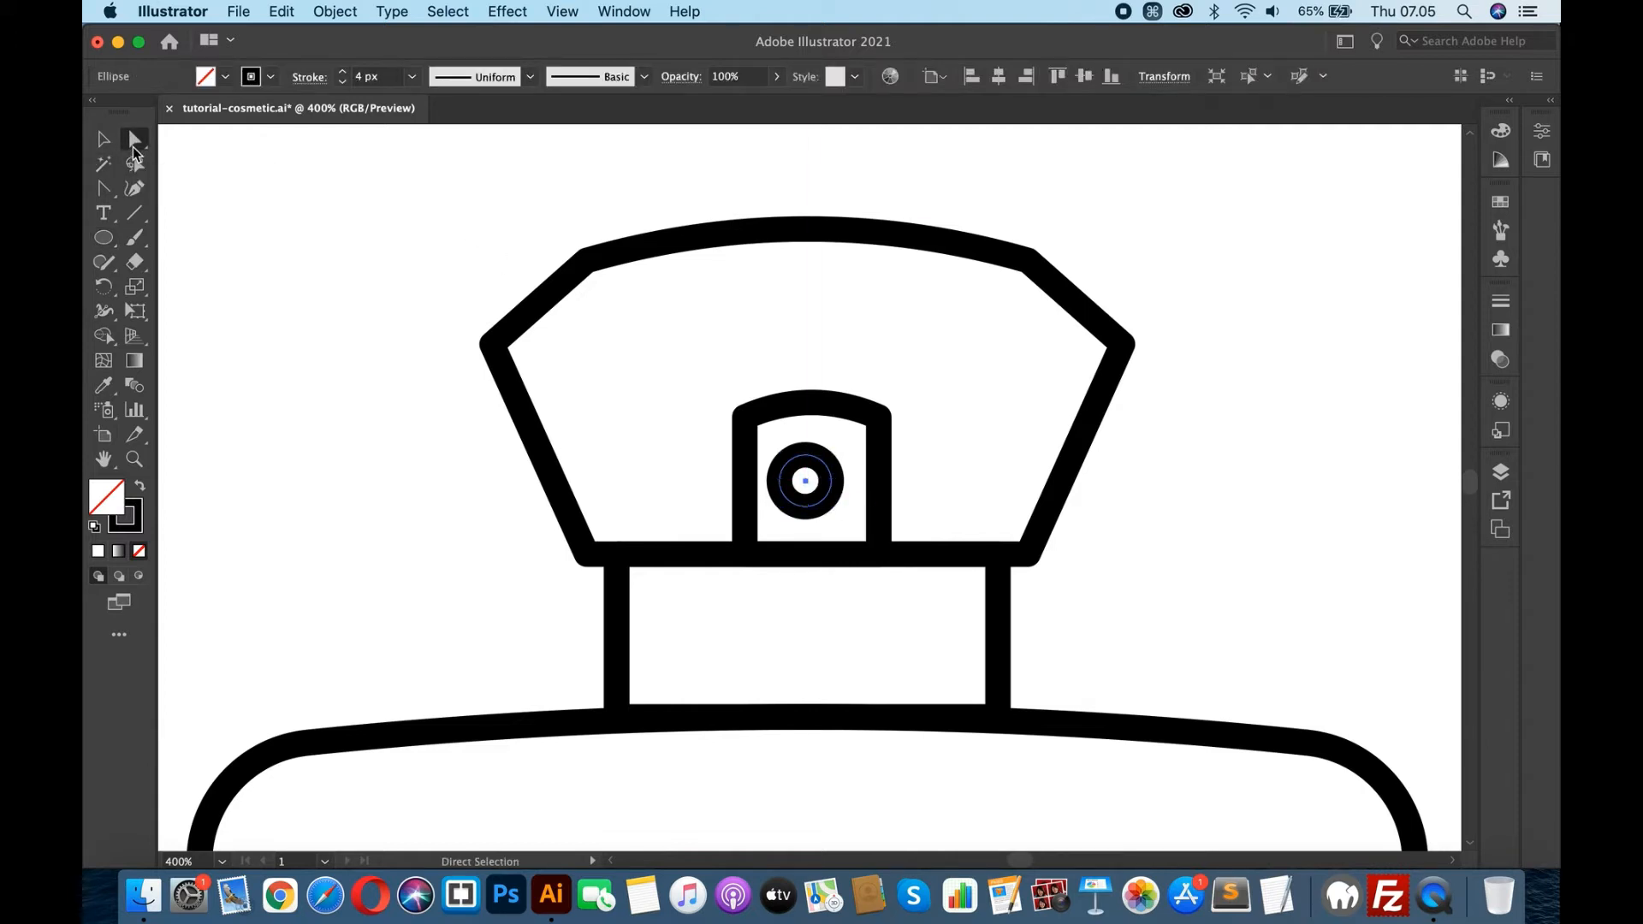
left_click(747, 422)
left_click(880, 419, "shift")
key("Up")
key("Up")
key("Up")
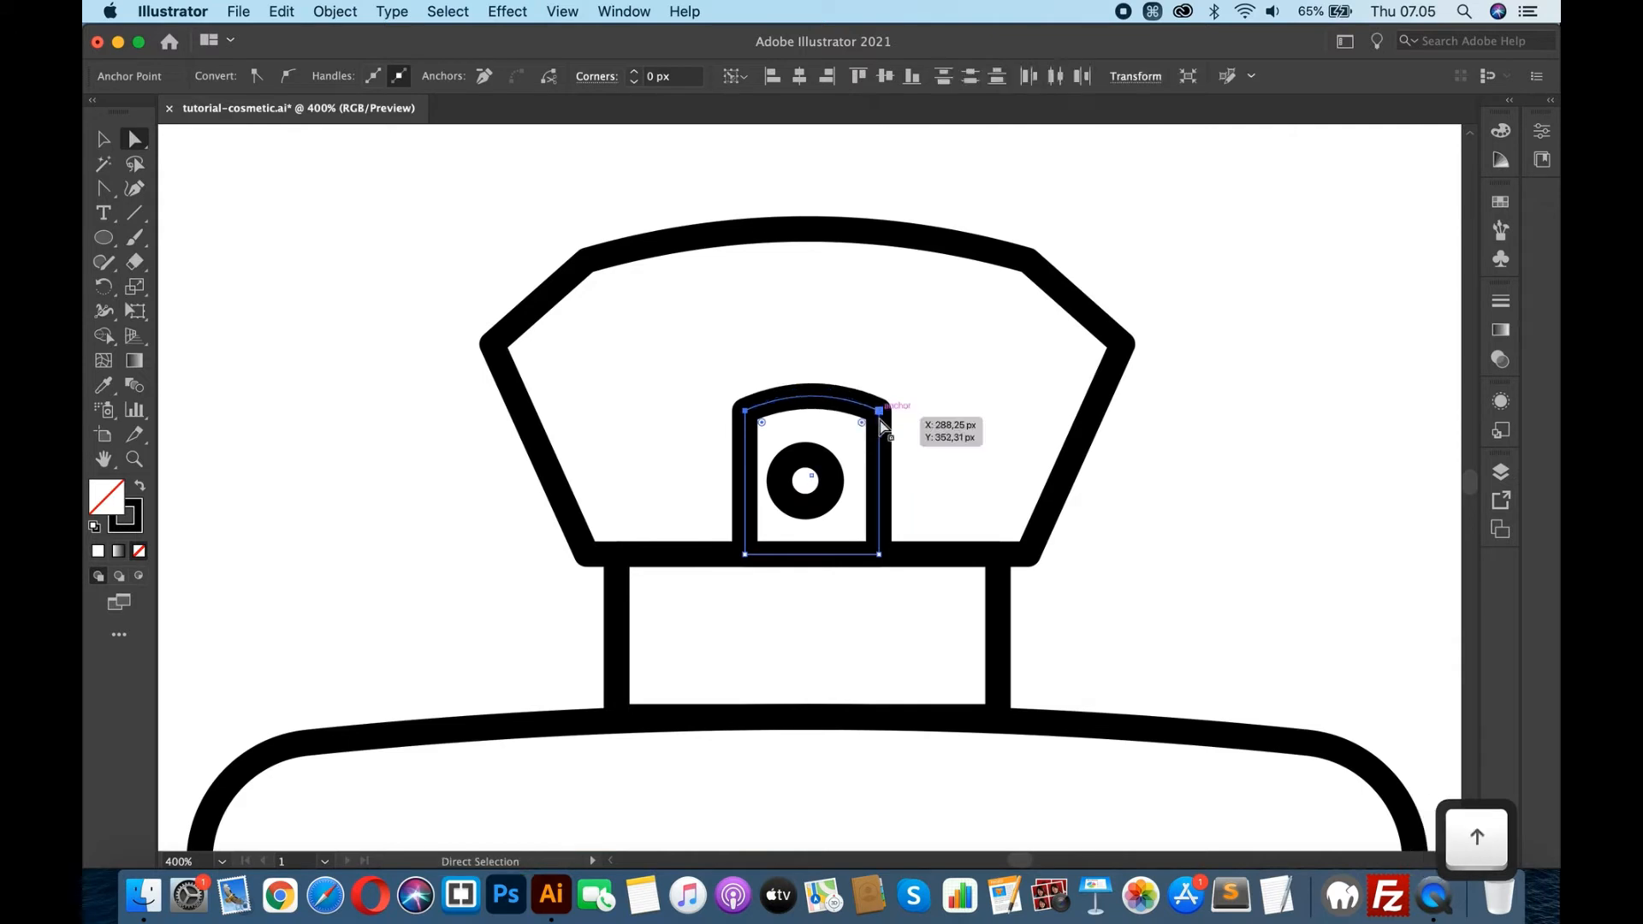
- Enlarge the circle inside the nozzle slightly and match its stroke to the nozzle outline's 4 px
left_click(104, 140)
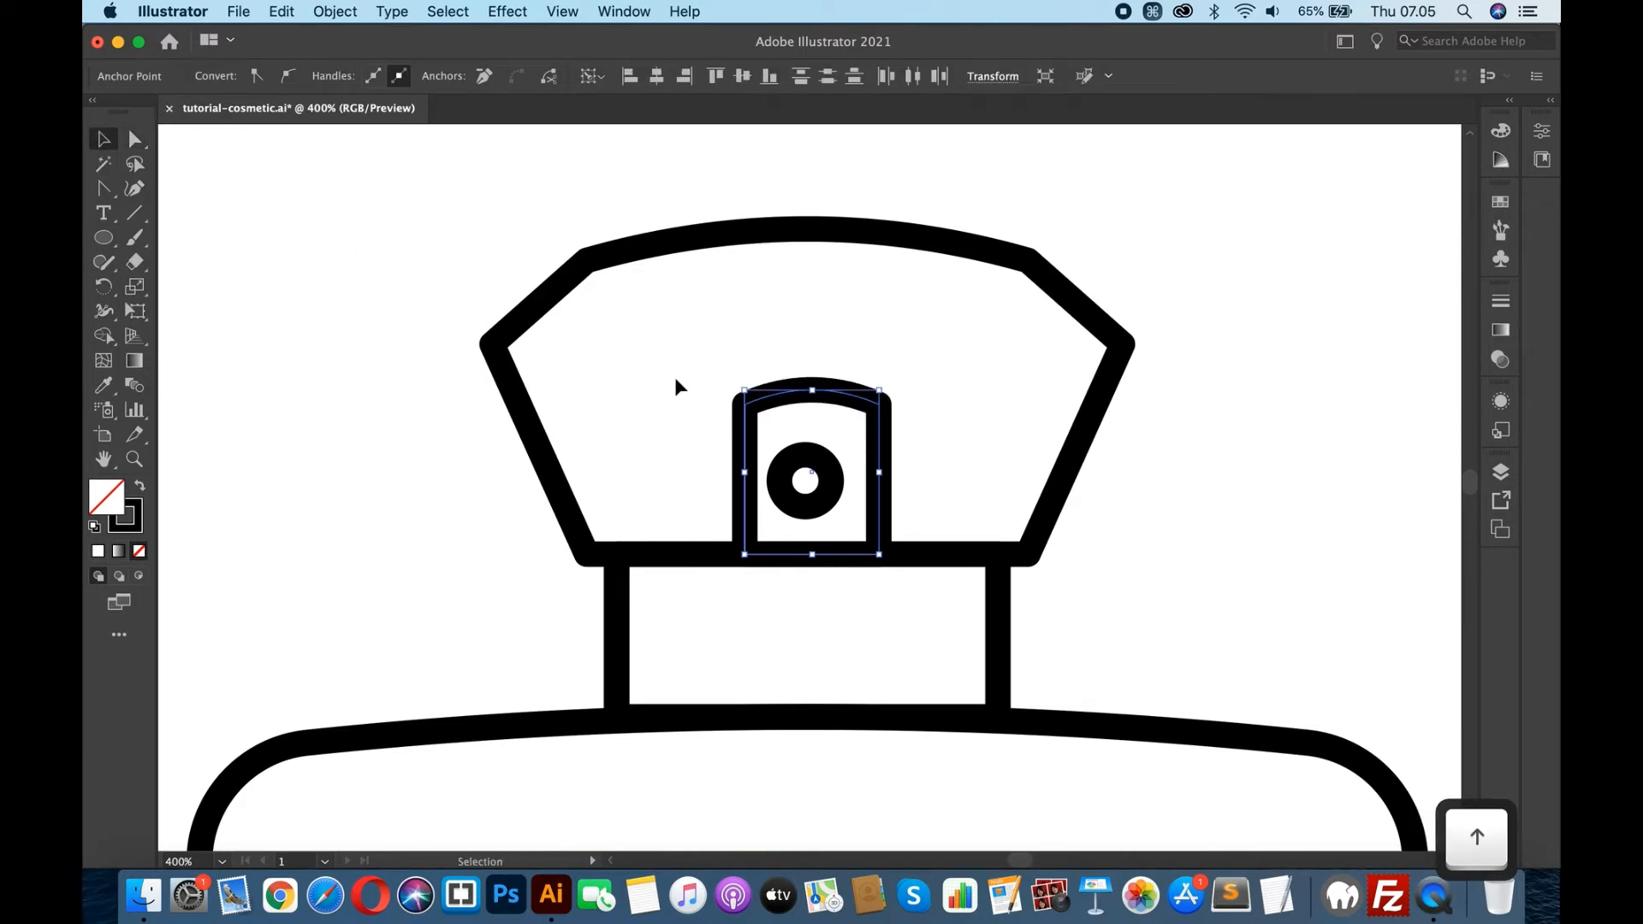
left_click(835, 482)
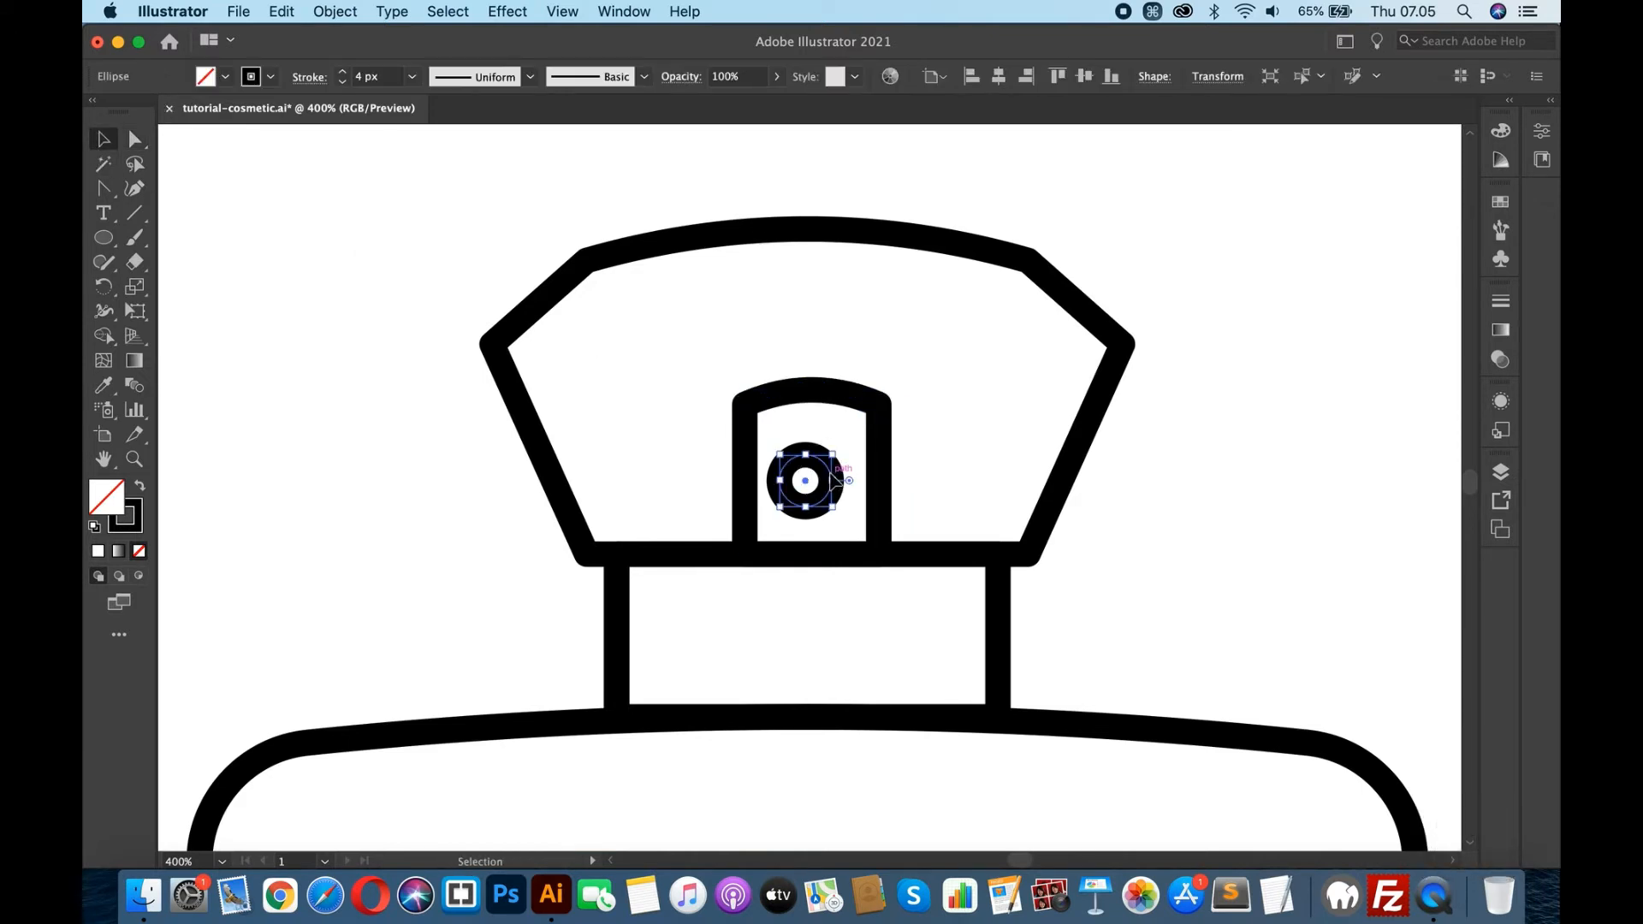
left_click_drag(836, 511, 851, 513)
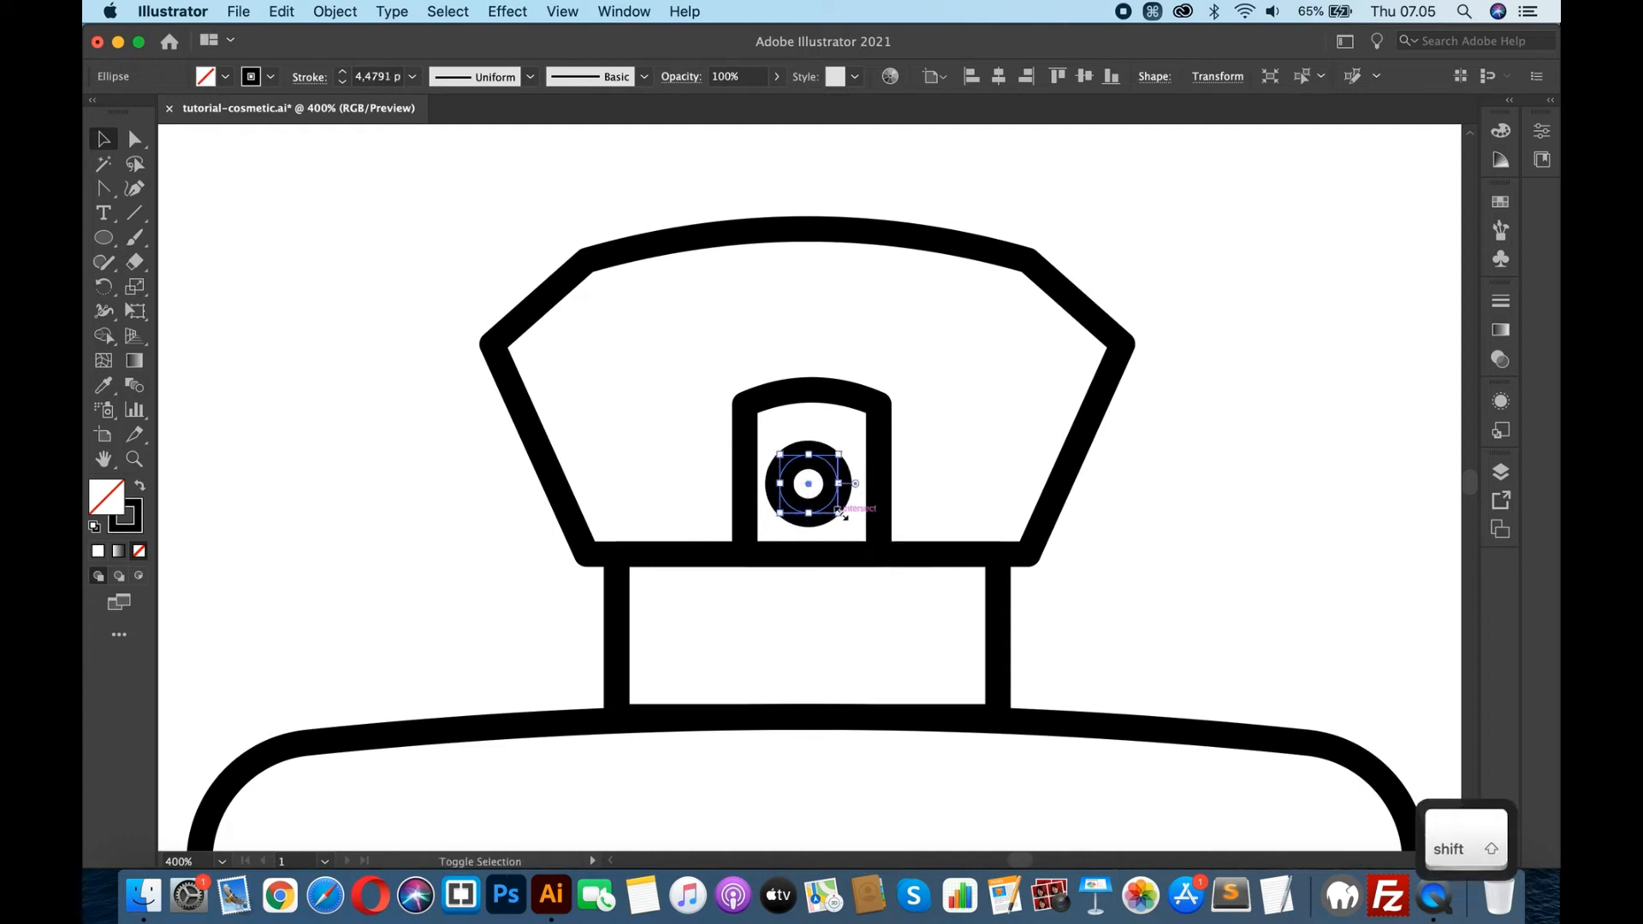
key("i")
left_click(880, 428)
left_click(103, 140)
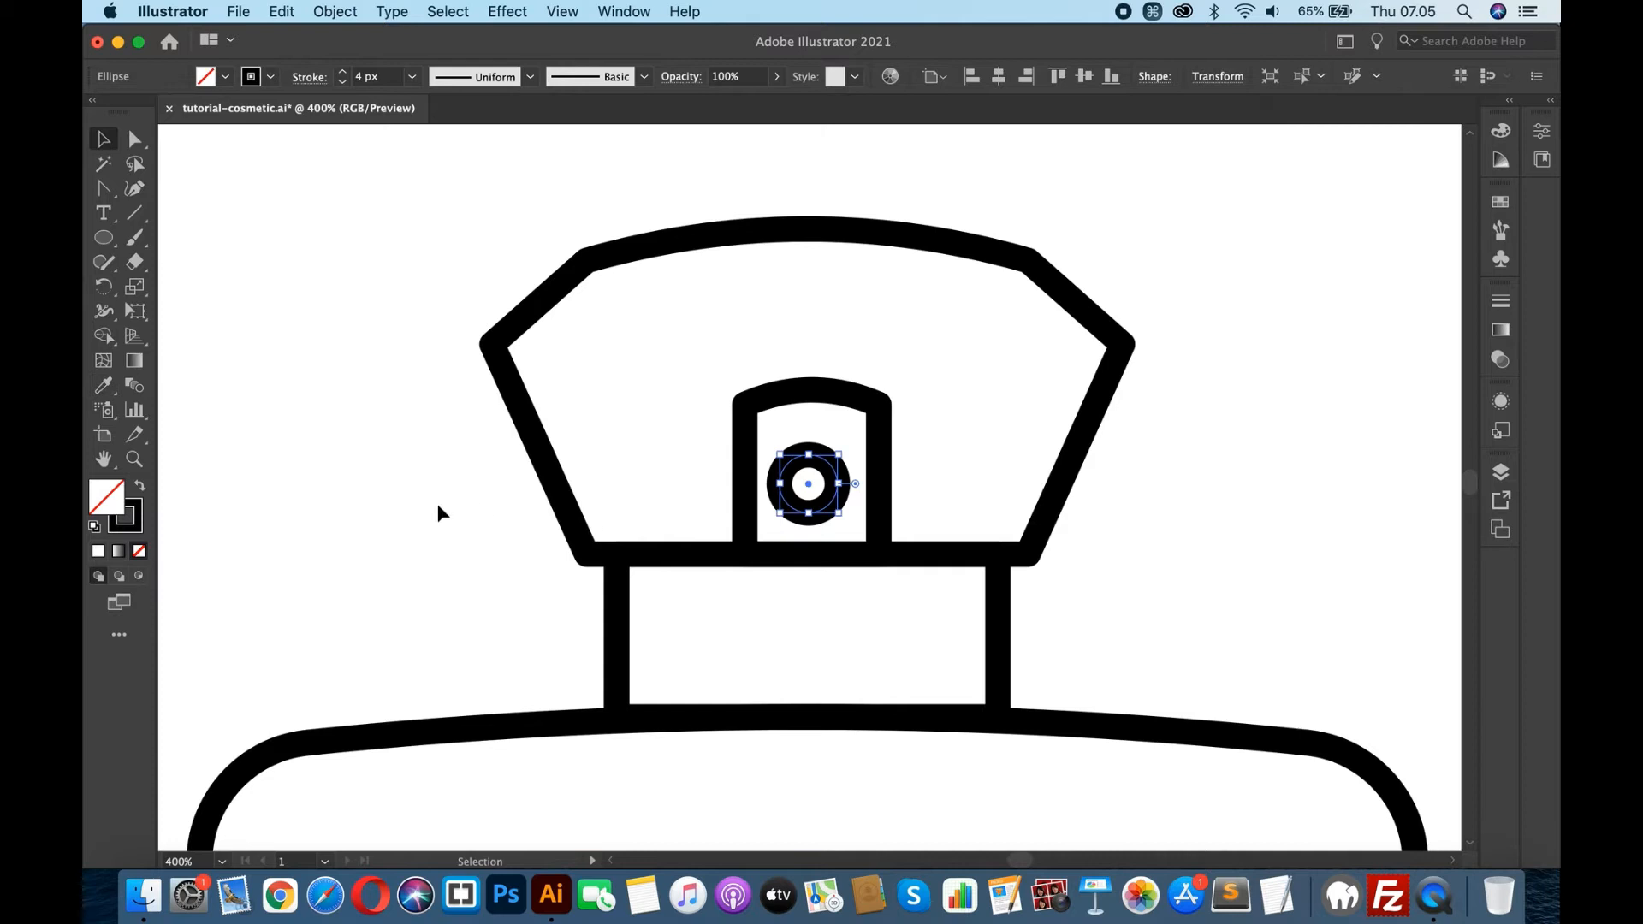
- Nudge the circle upward into the upper part of the nozzle
key("Up")
key("Up")
key("Up")
key("Up")
key("Up")
key("Up")
key("Up")
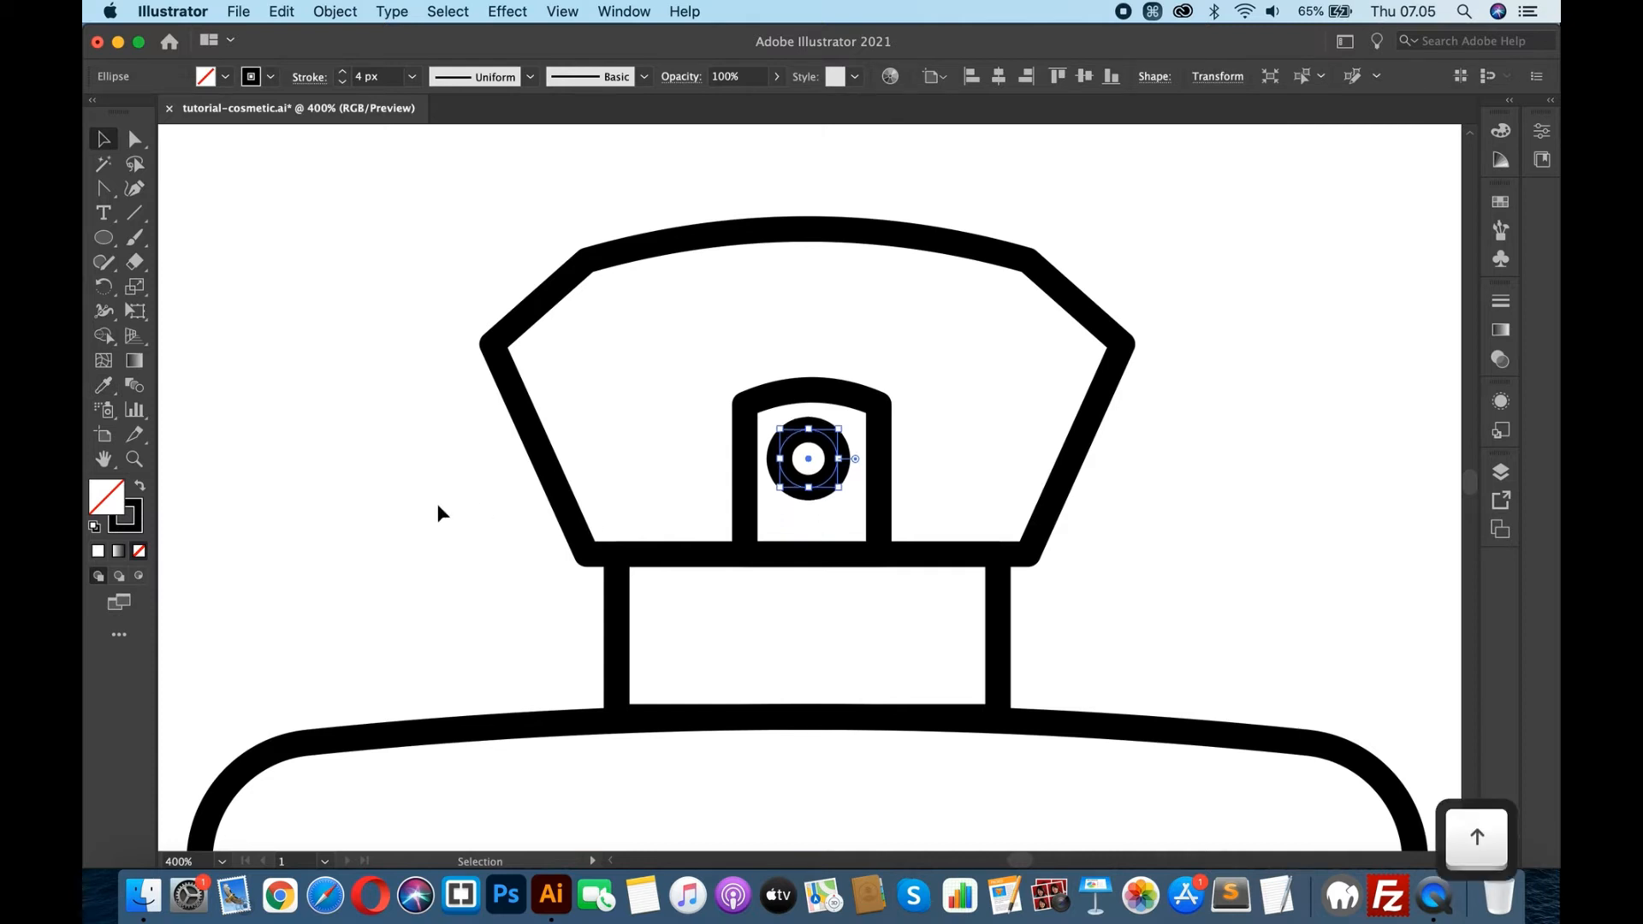
left_click(361, 462)
- Enlarge the arched nozzle about its centre with a 4 px stroke sampled from the cap, and reseat it on the cap's bottom edge
key("super+minus")
key("super+minus")
key("super+minus")
key("super+minus")
key("super+minus")
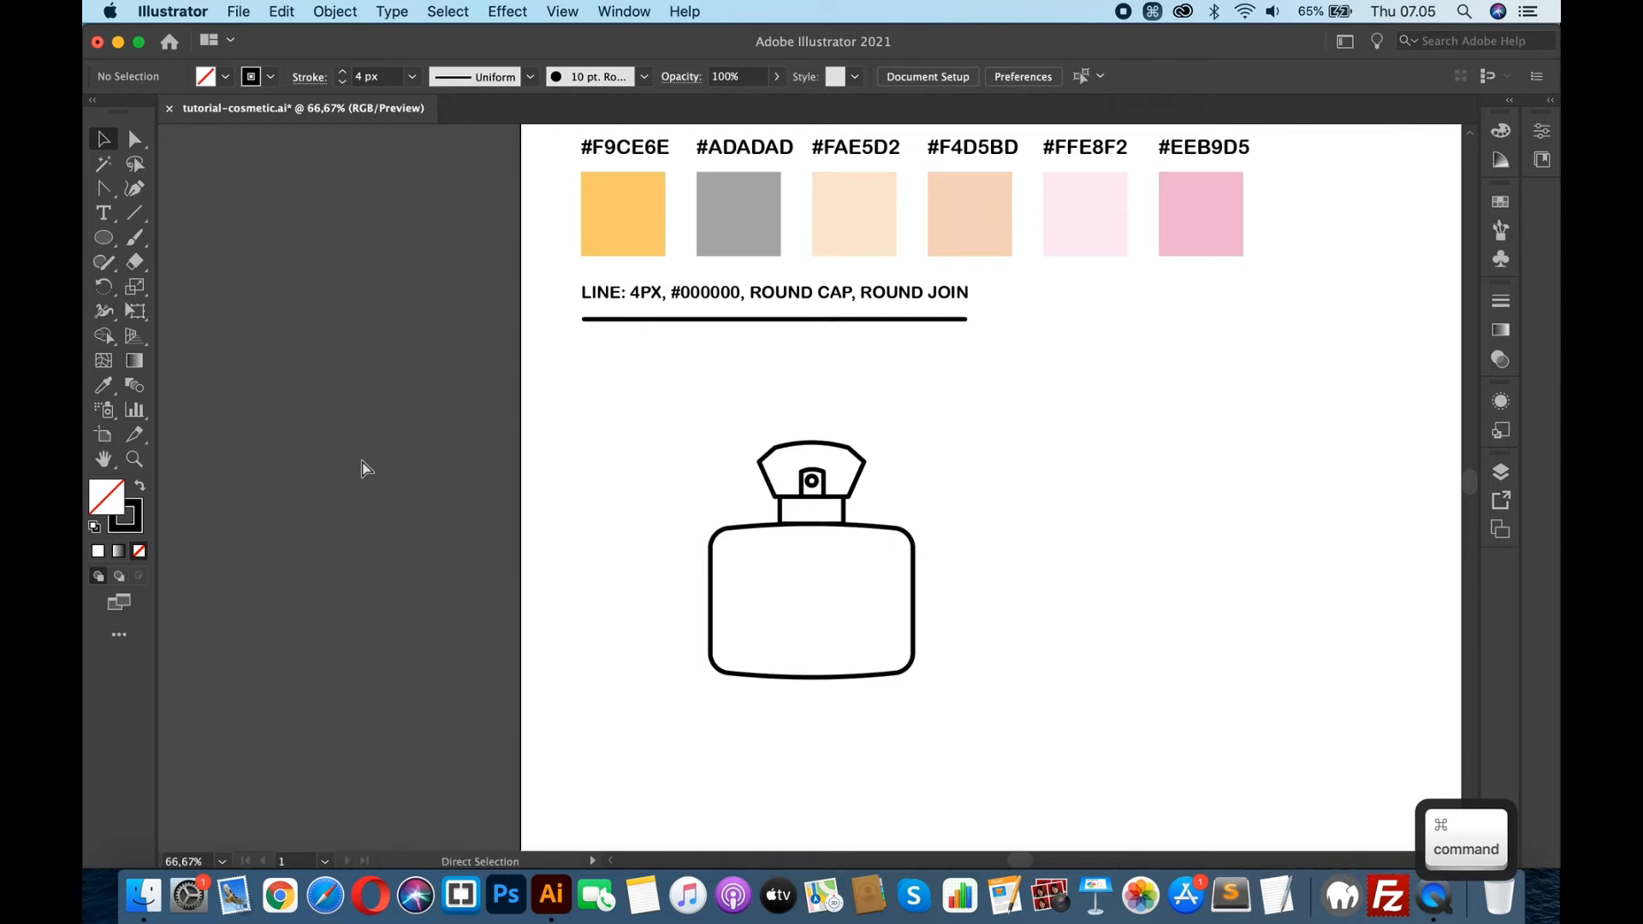
key("super+equal")
key("super+equal")
key("super+equal")
key("super+equal")
key("super+equal")
key("super+equal")
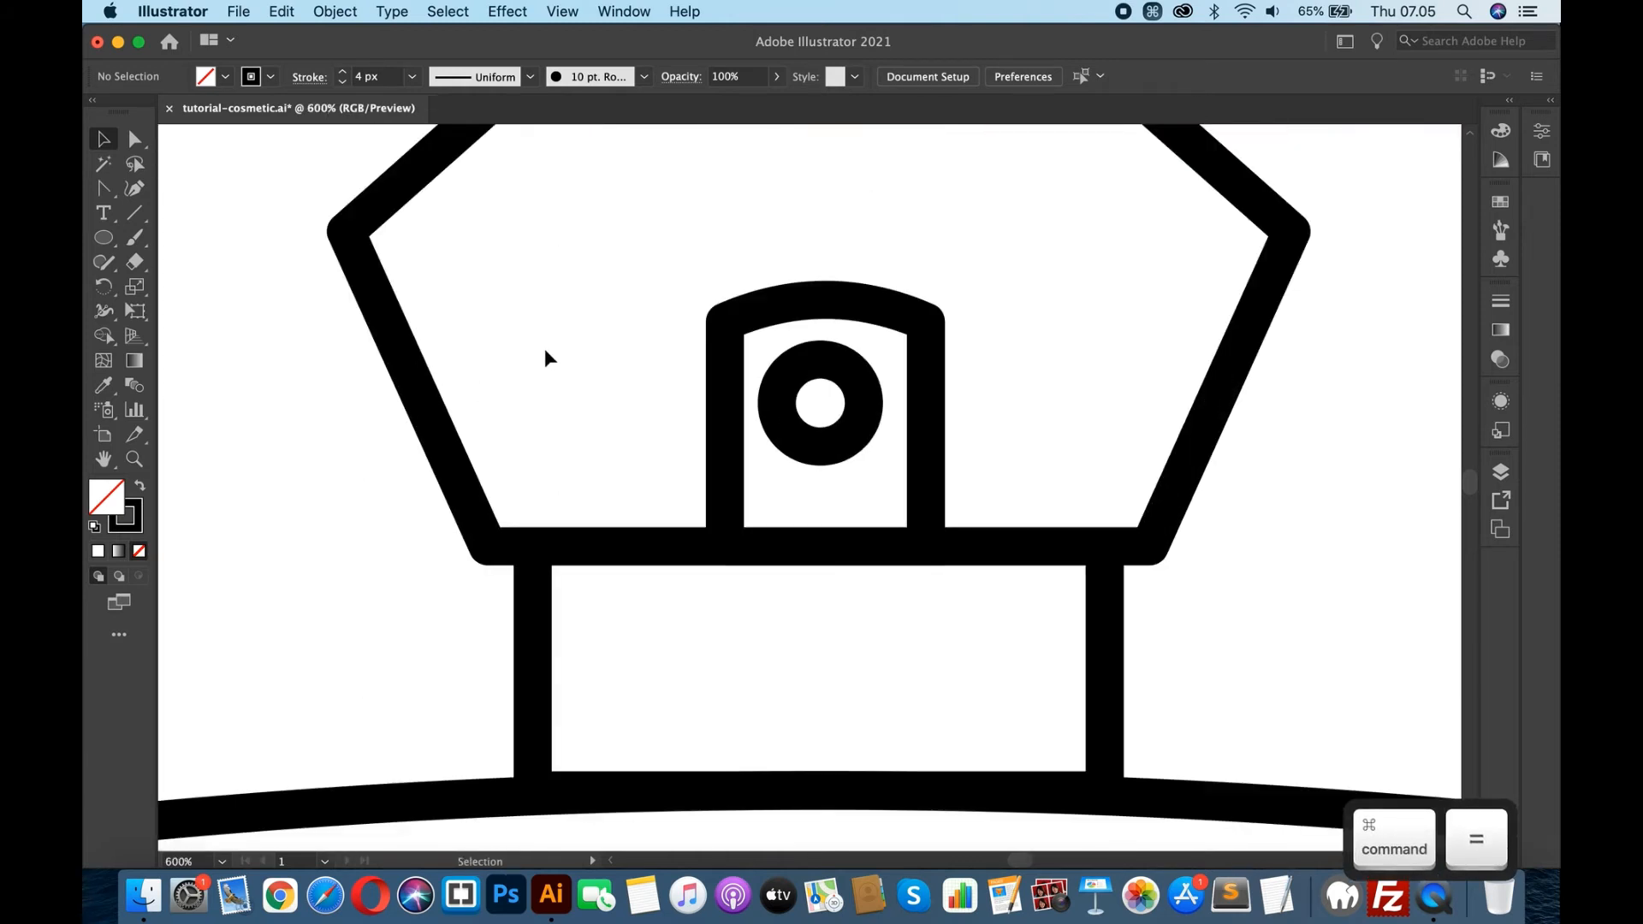
left_click(861, 316)
key("alt")
left_click_drag(930, 296, 949, 277)
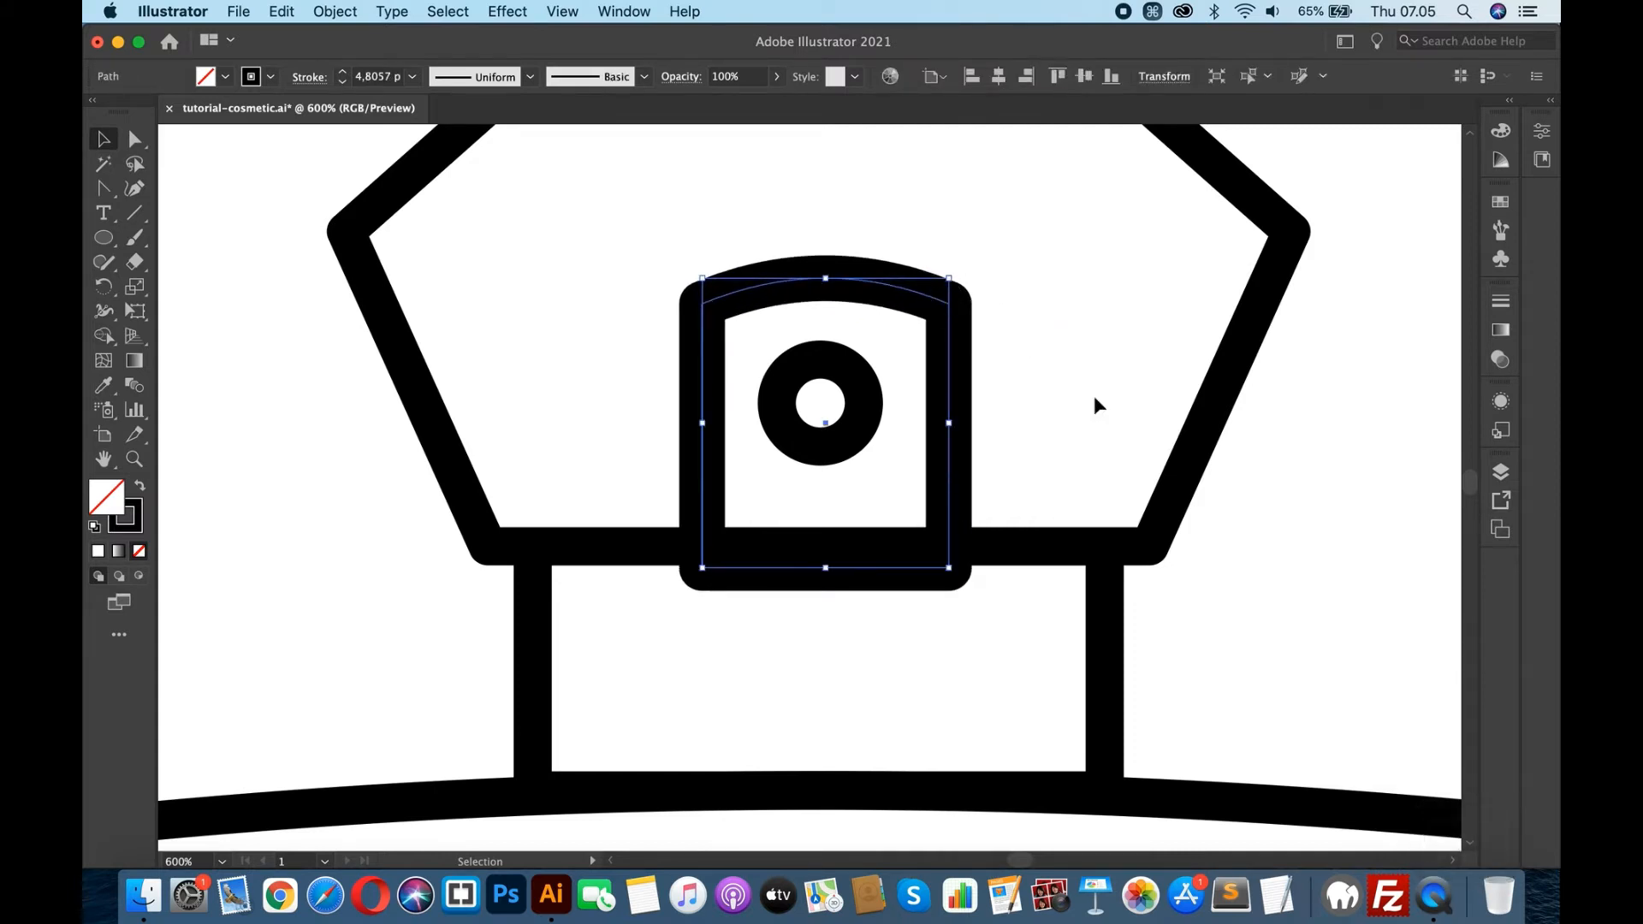
key("i")
left_click(1210, 428)
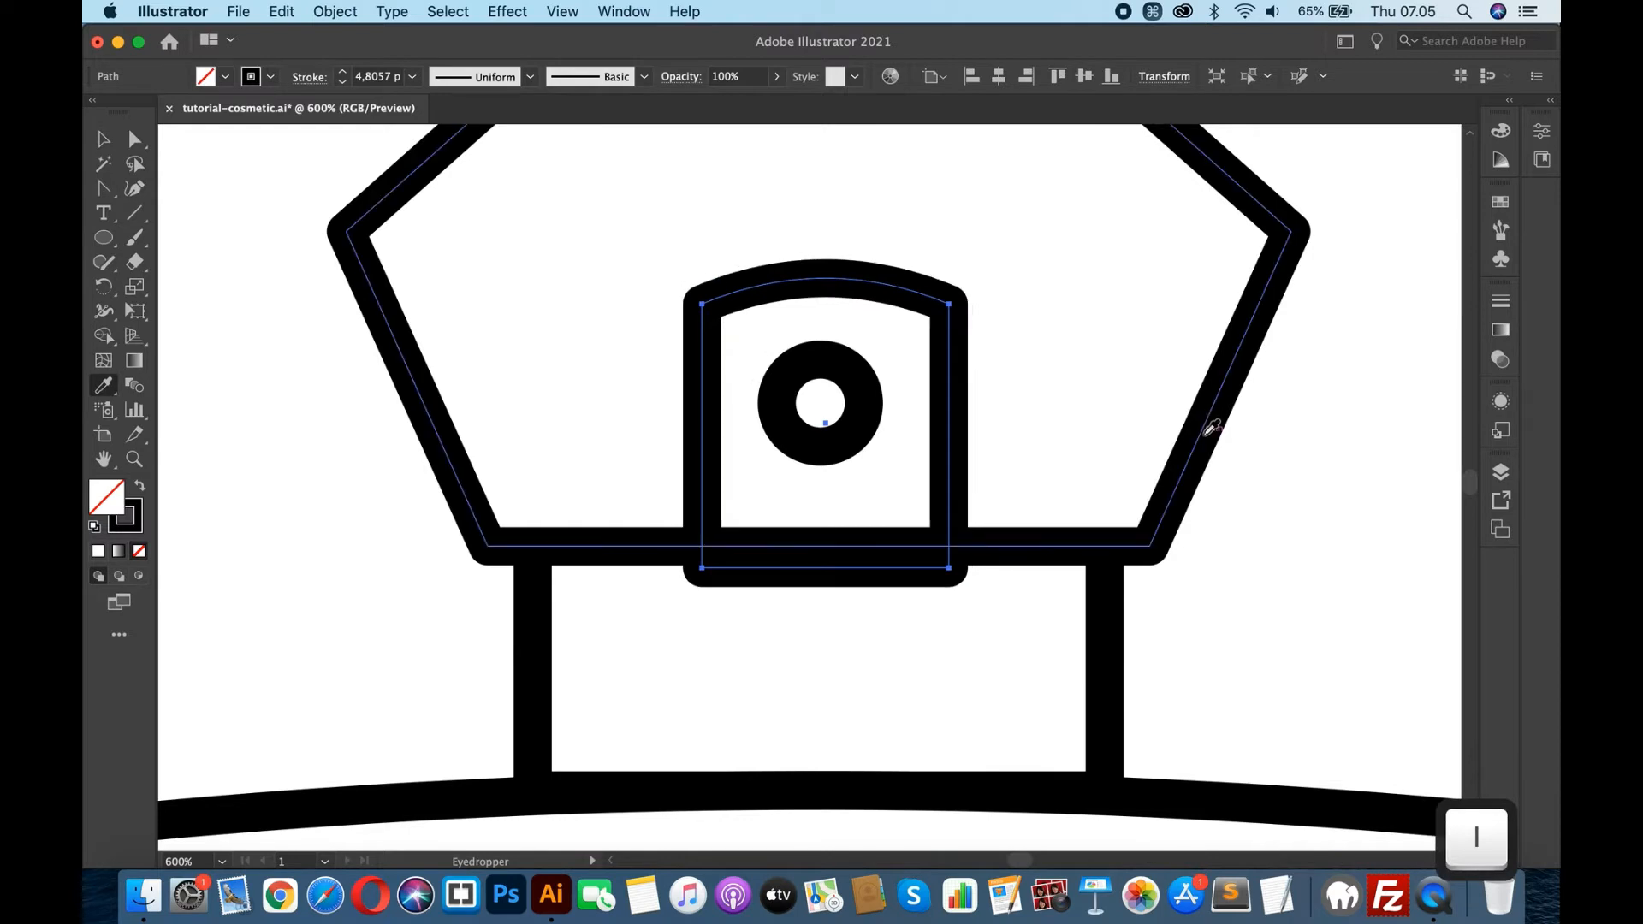
key("v")
left_click_drag(705, 466, 706, 446)
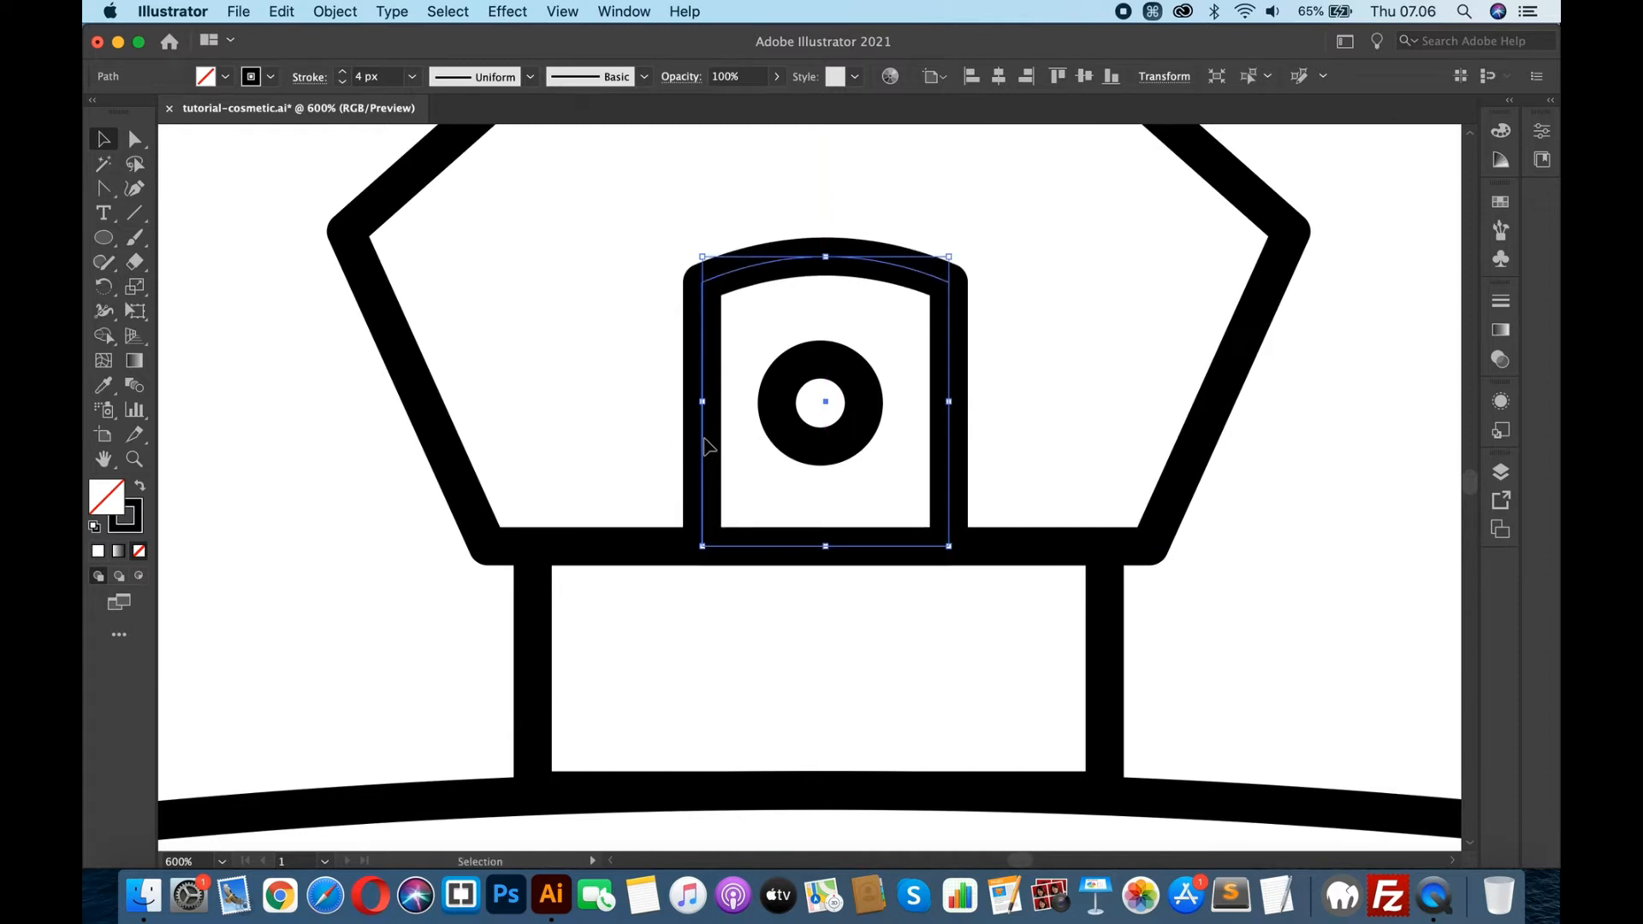
- Enlarge the nozzle's circle proportionally with a 4 px stroke sampled from the nozzle, and move it slightly higher
left_click(835, 370)
key("shift")
left_click_drag(864, 446, 879, 460)
left_click_drag(854, 358, 846, 333)
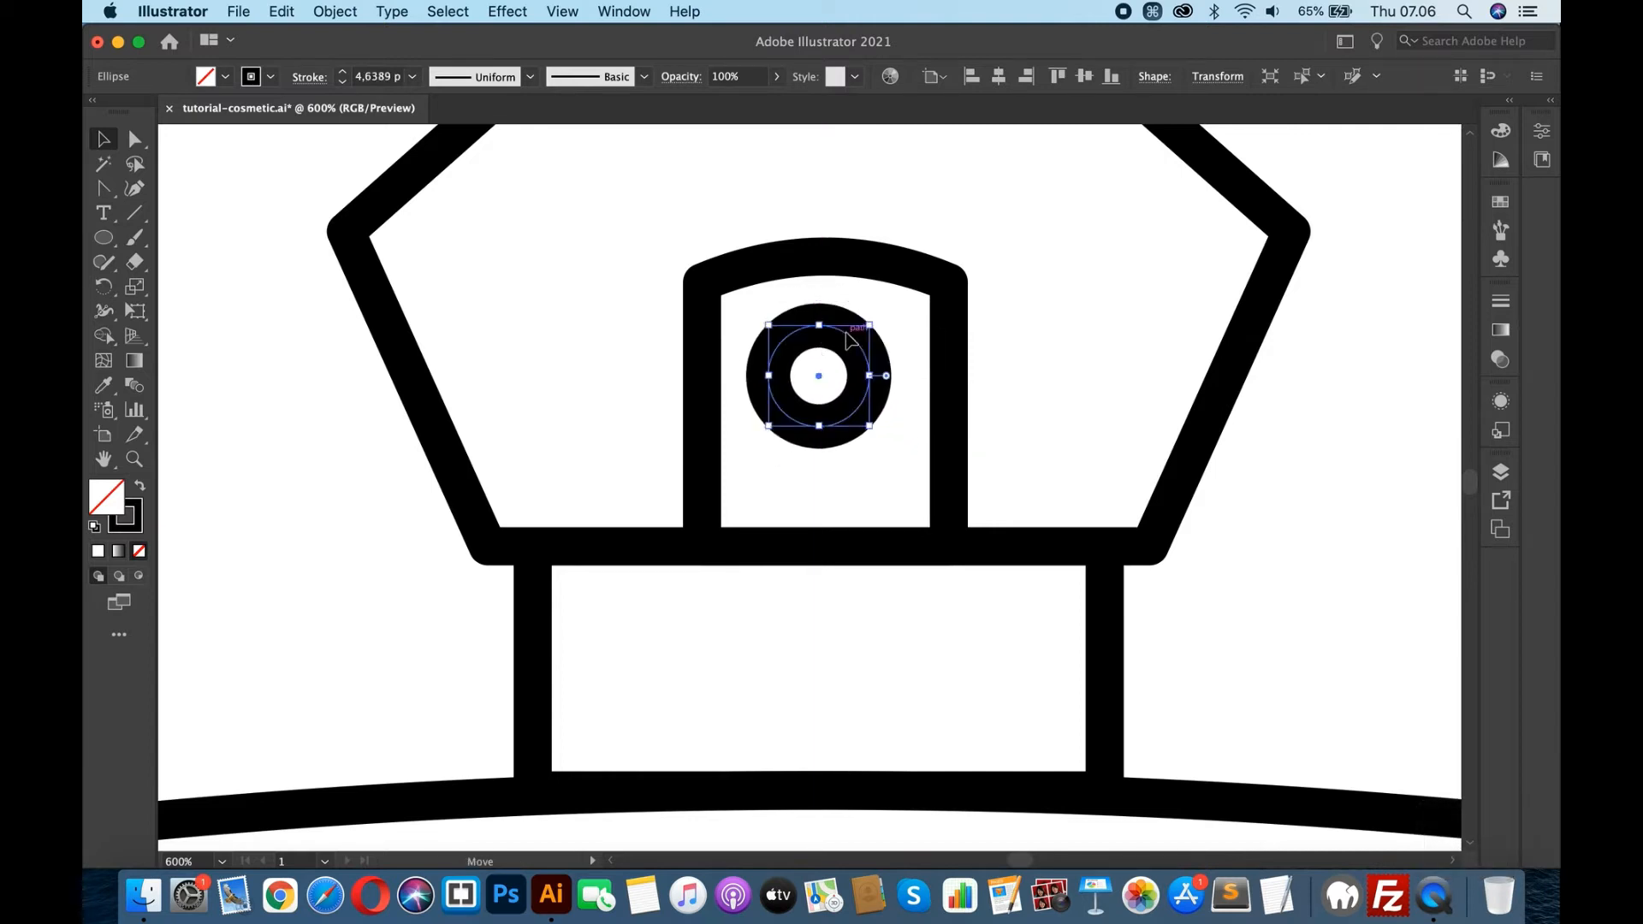
key("i")
left_click(849, 254)
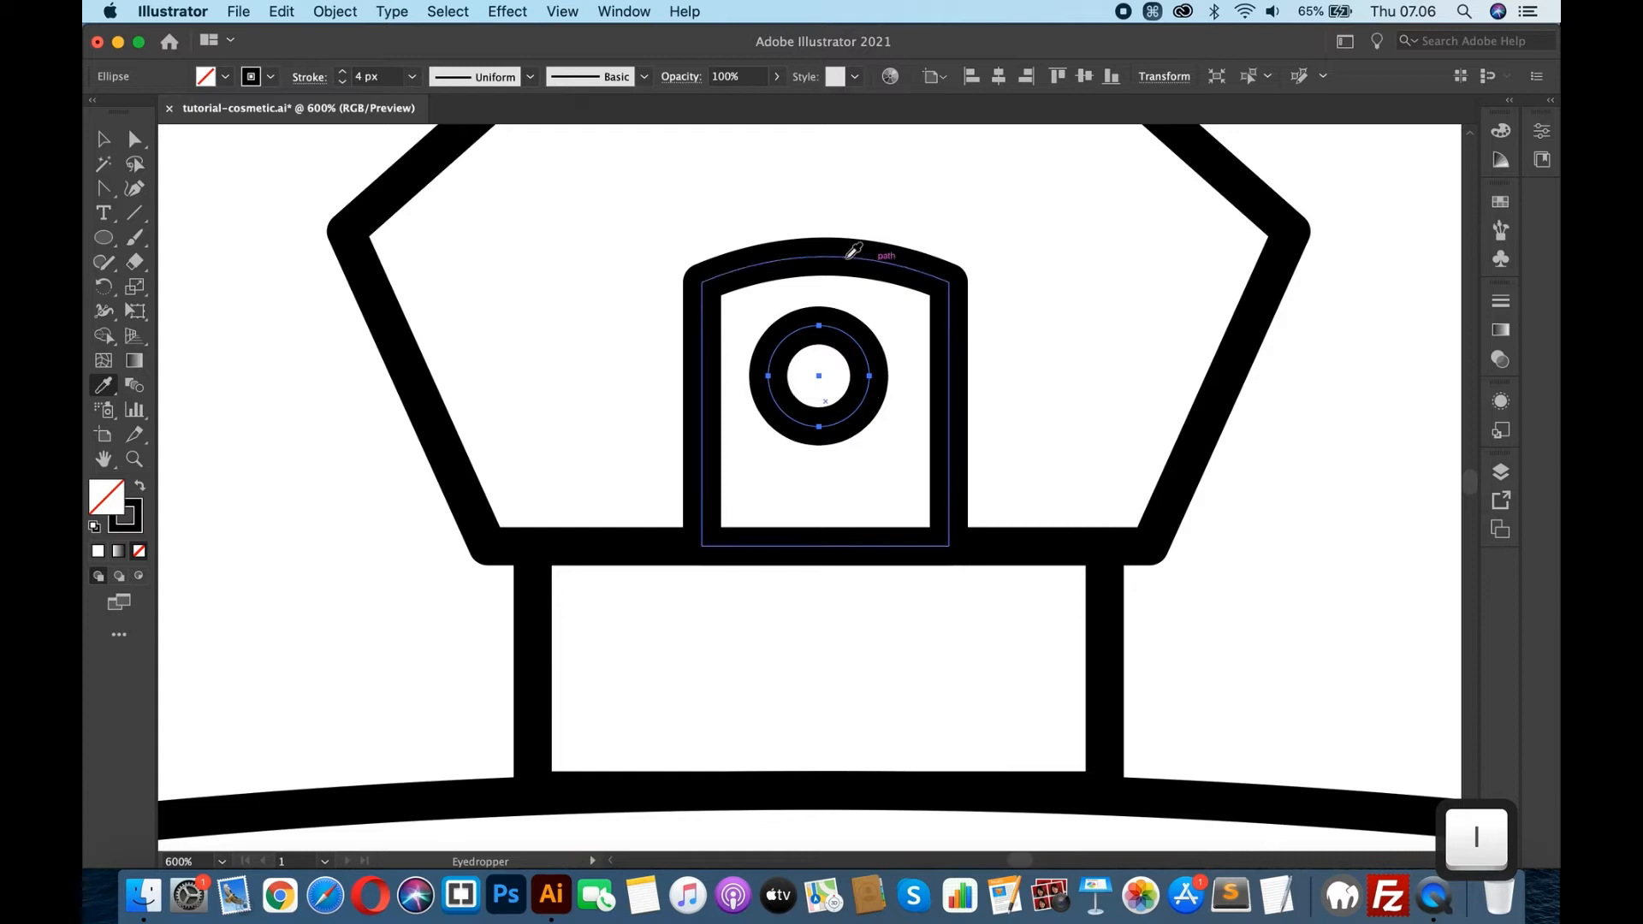
left_click(104, 139)
left_click(212, 372)
- Draw a straight horizontal line about 159 px long inside the bottle body, just above its base
key("super+minus")
key("super+minus")
key("super+minus")
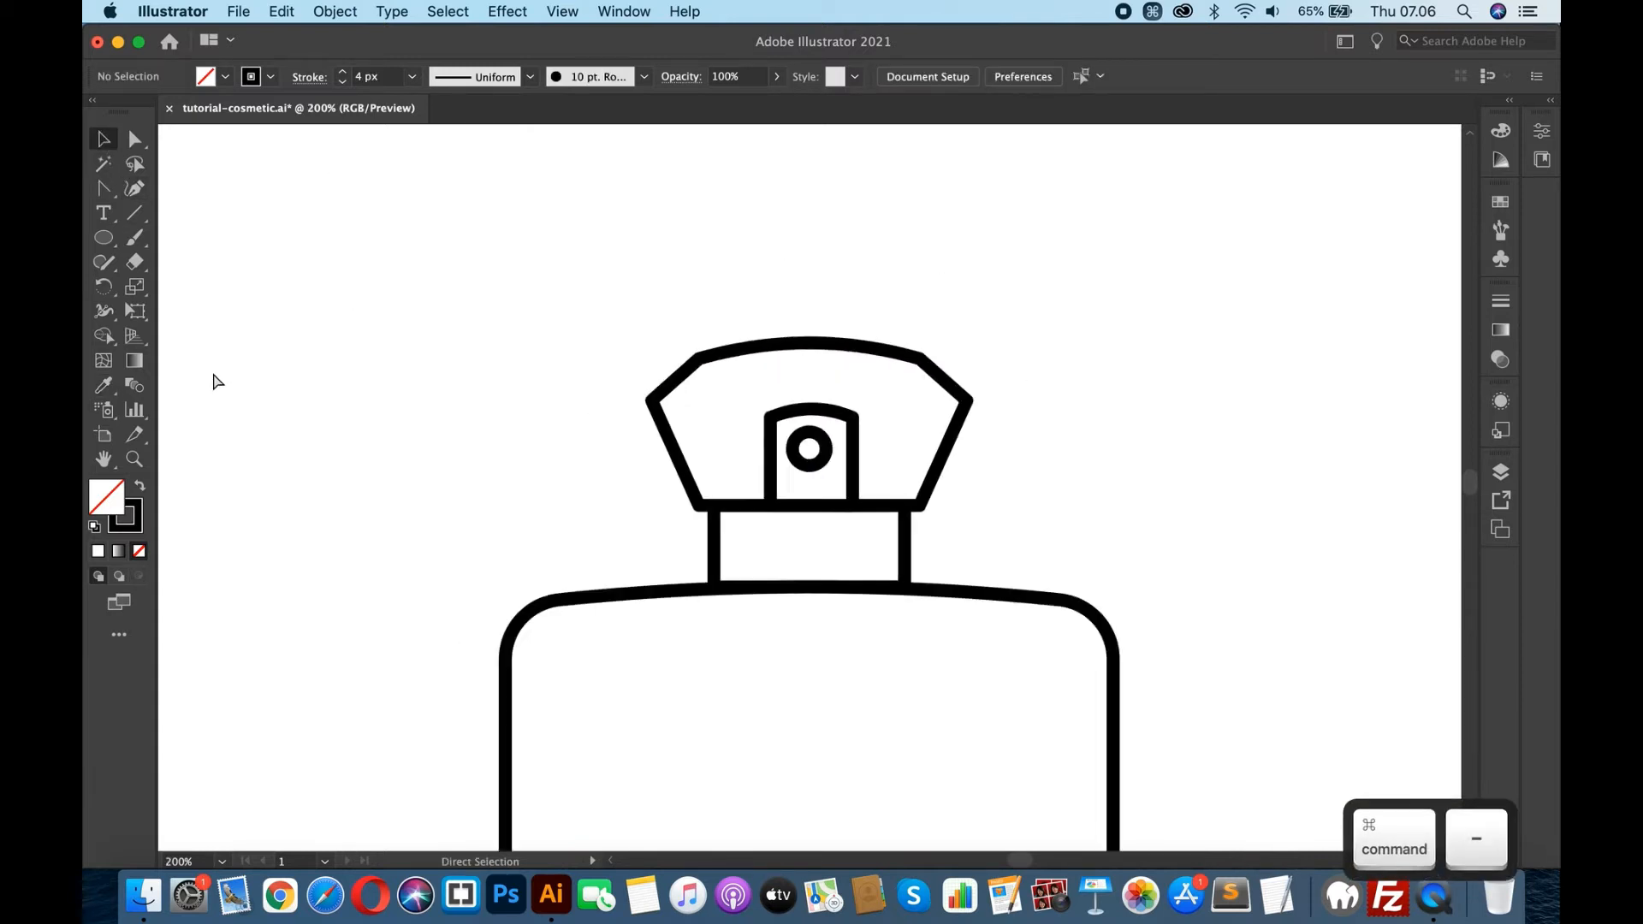
key("super+minus")
key("super+minus")
scroll(375, 526, "down", 3)
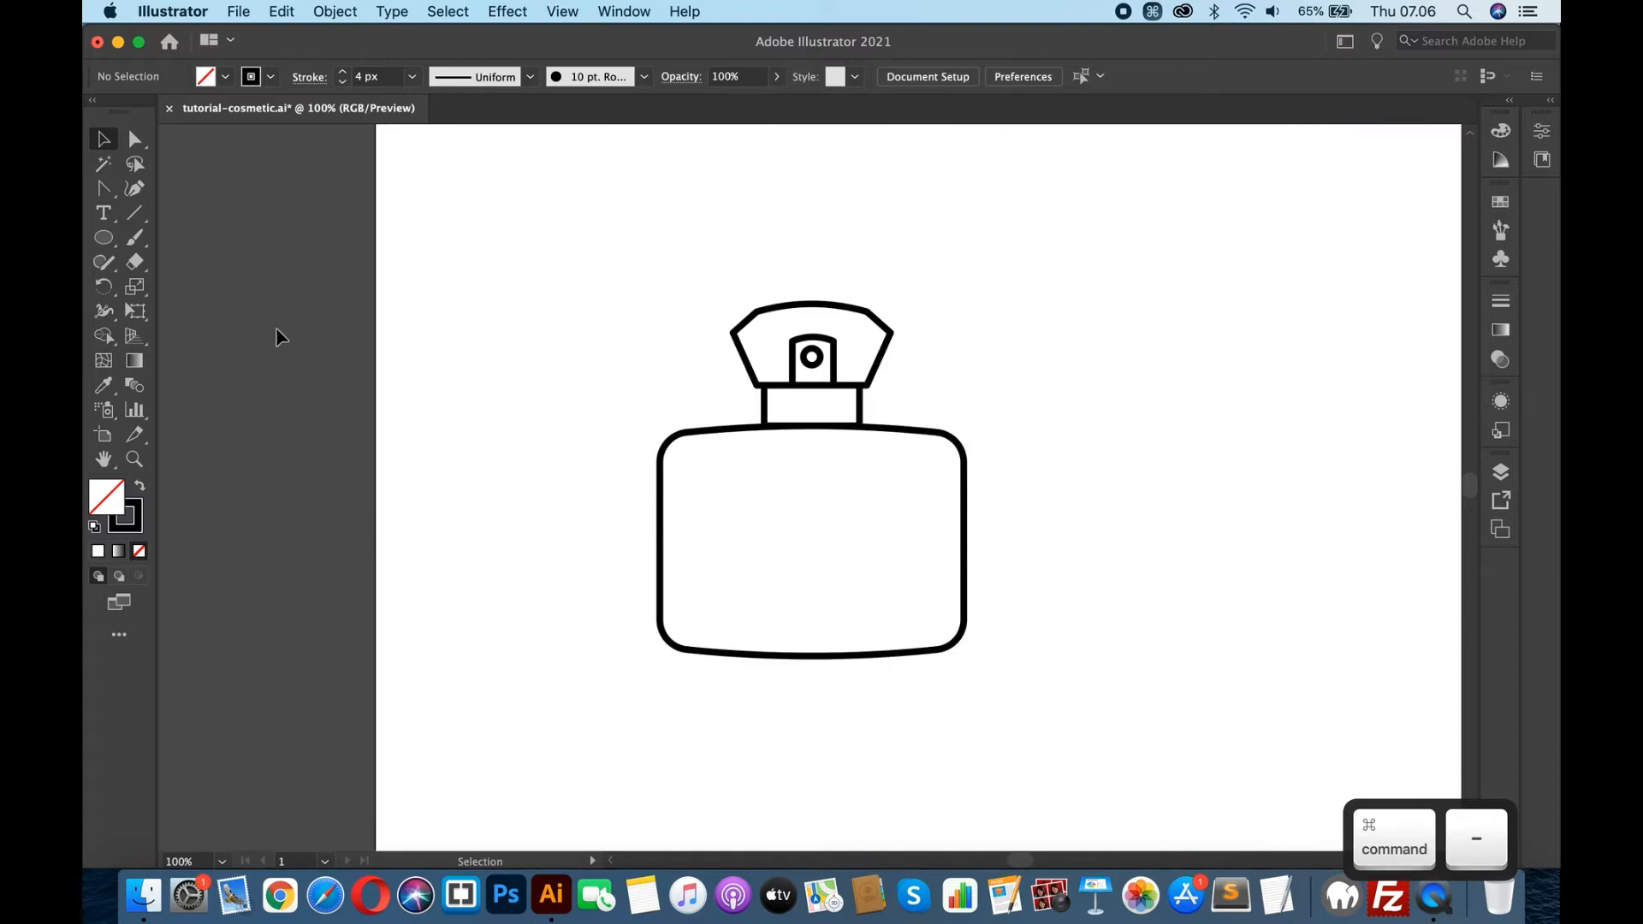
left_click(134, 216)
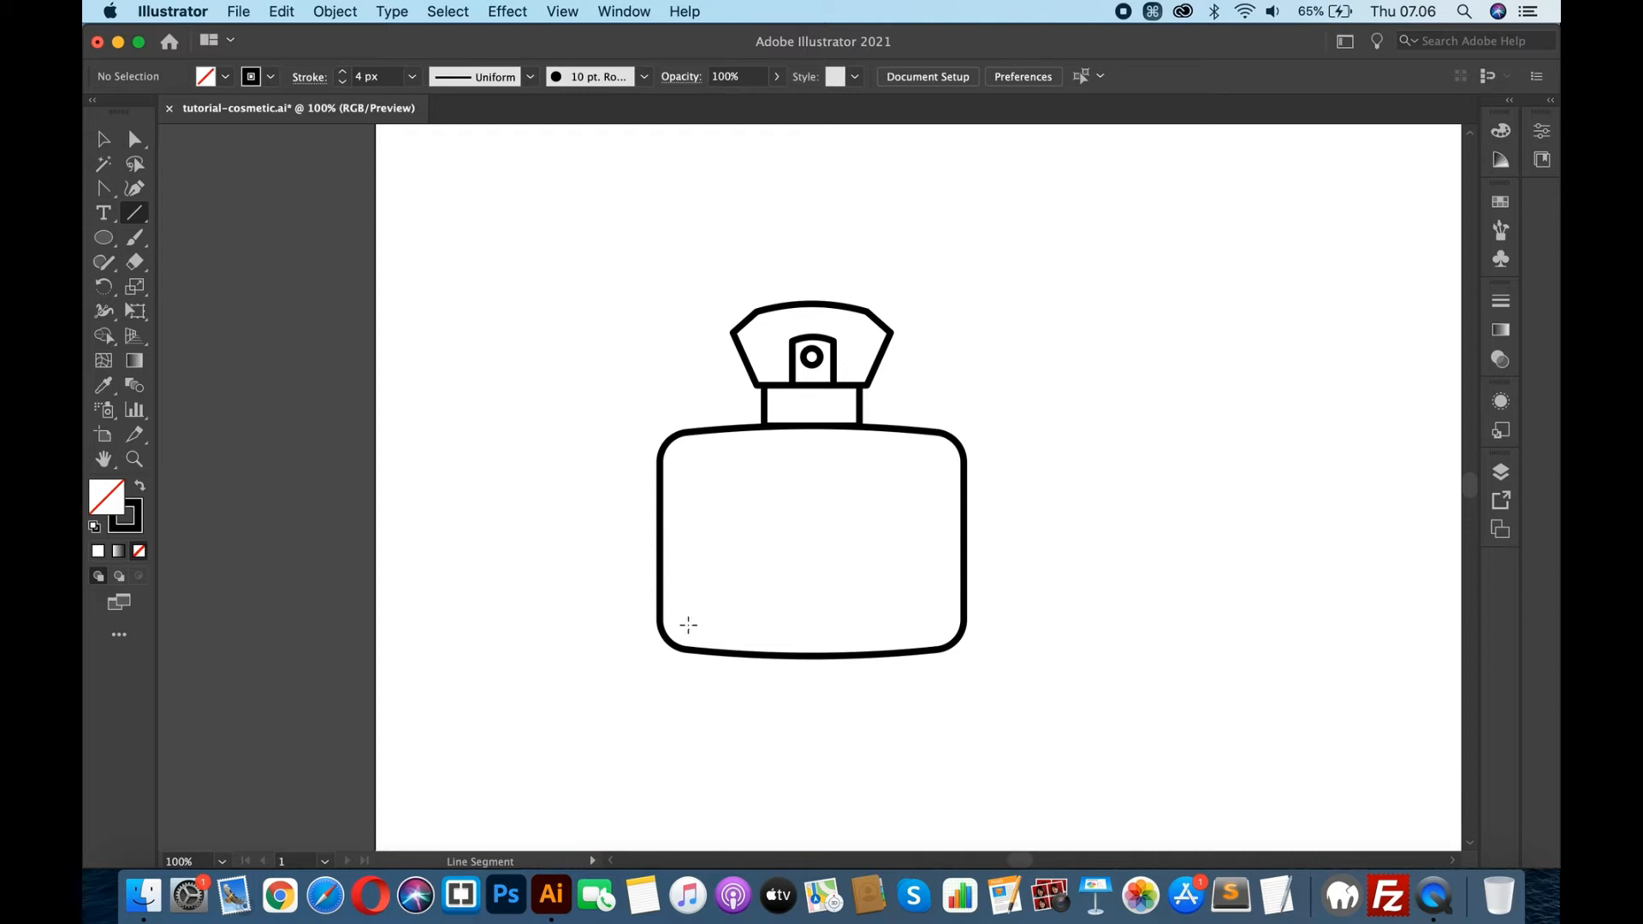
key("shift")
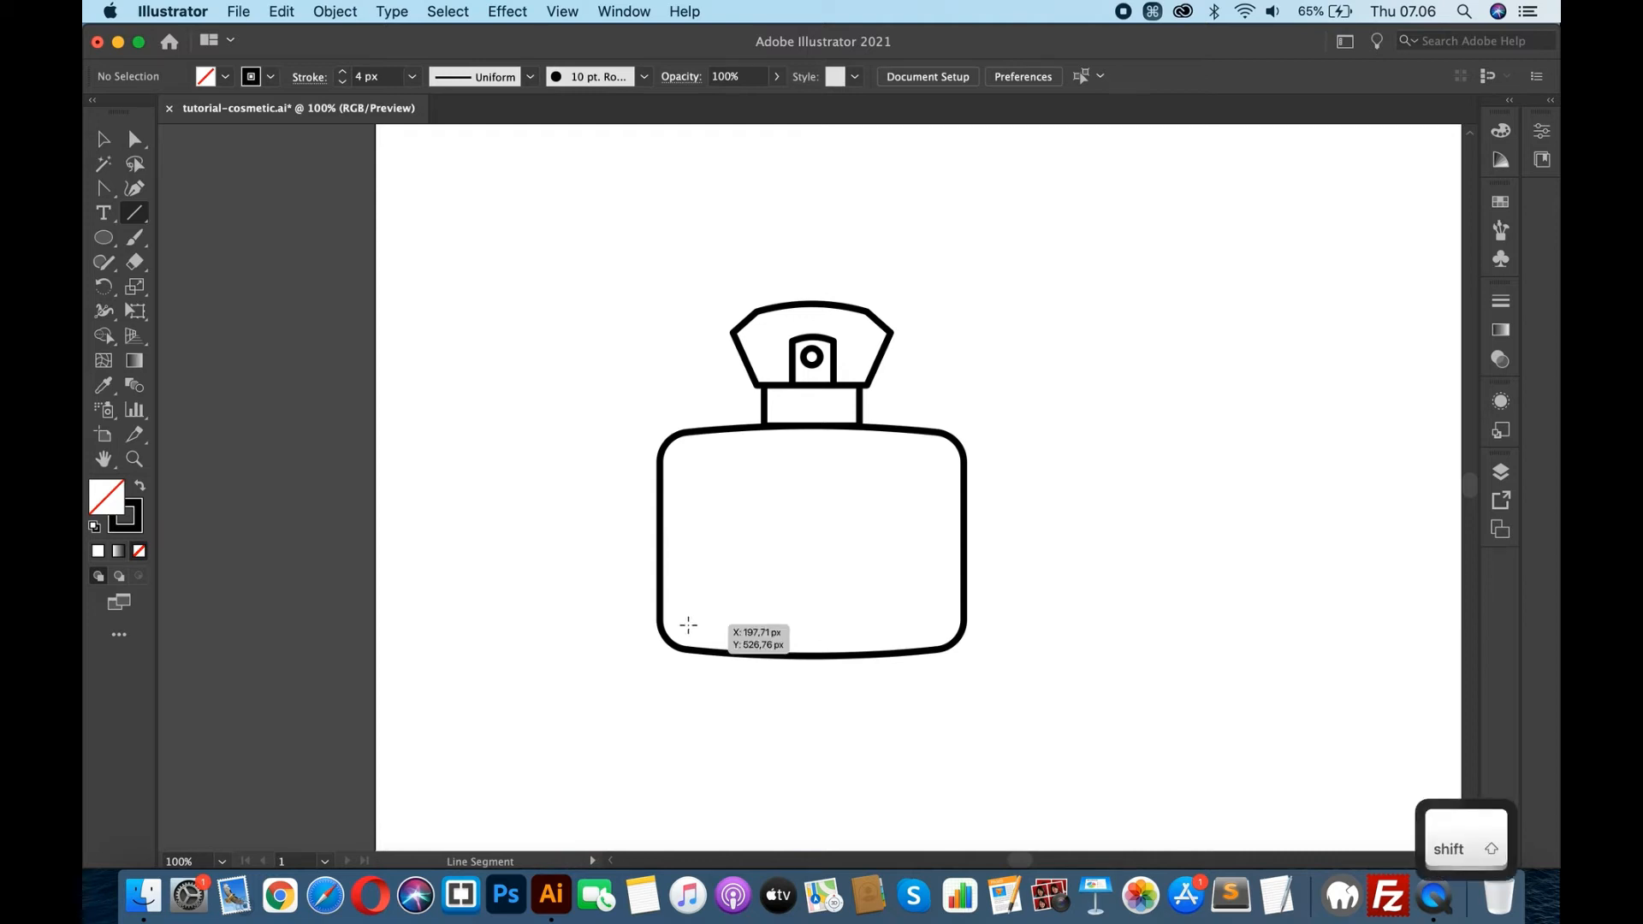
left_click_drag(687, 625, 937, 633)
left_click(104, 139)
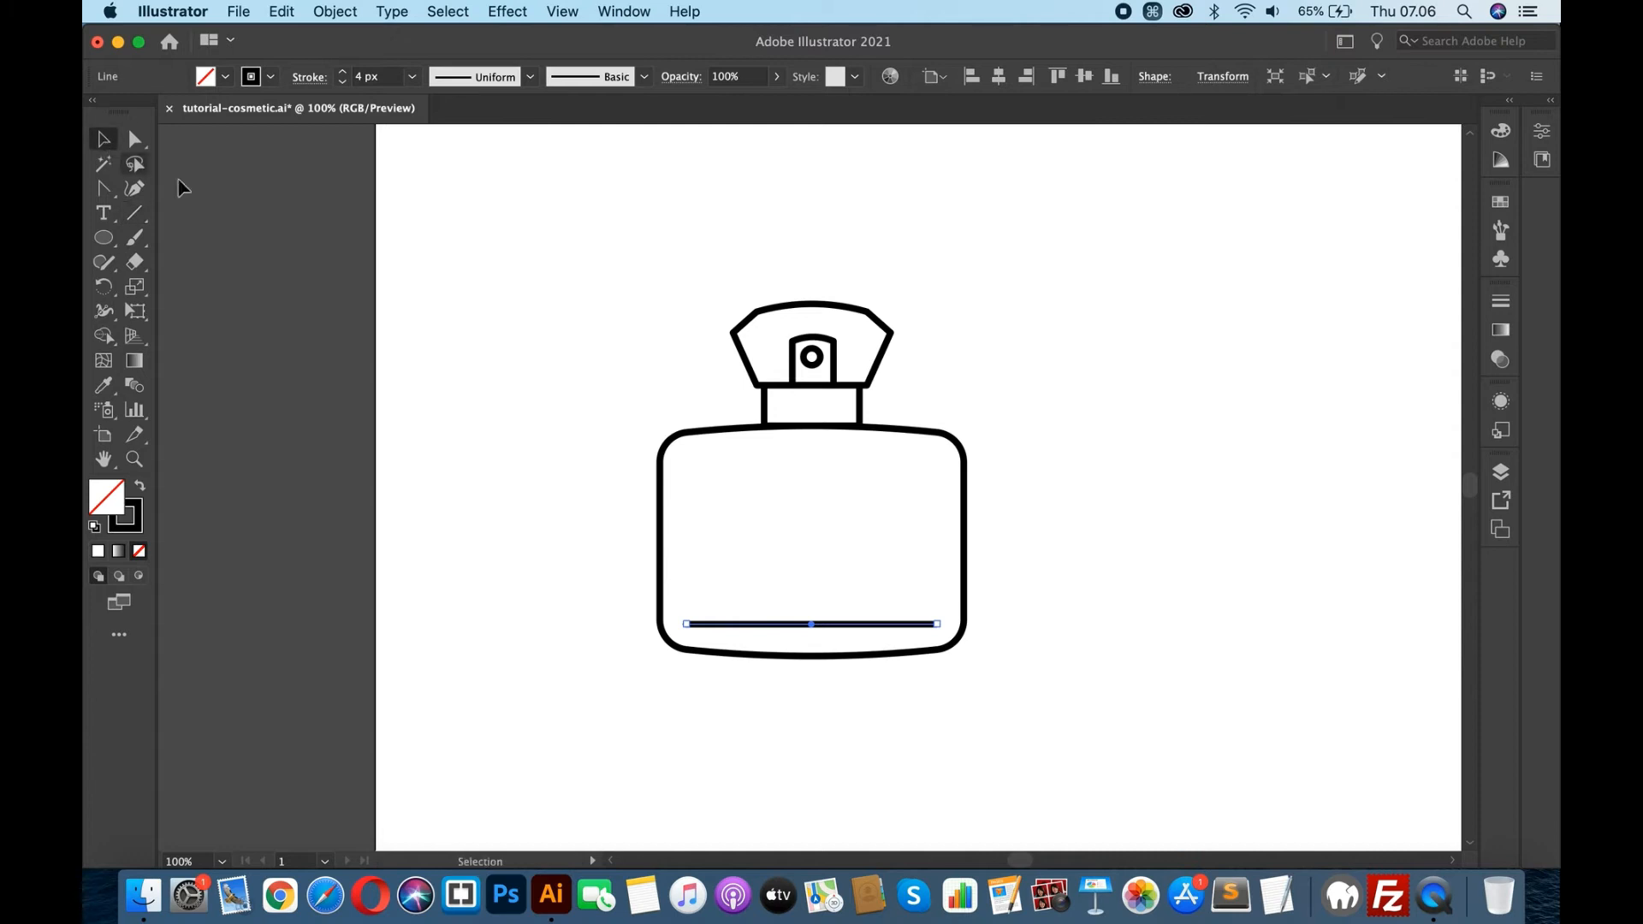
left_click(1164, 598)
mouse_move(889, 625)
left_mouse_down()
mouse_move(887, 584)
mouse_move(890, 623)
left_mouse_up()
- Bend the horizontal line near the bottle's base into a shallow upward arc with the Anchor Point tool
left_click(104, 189)
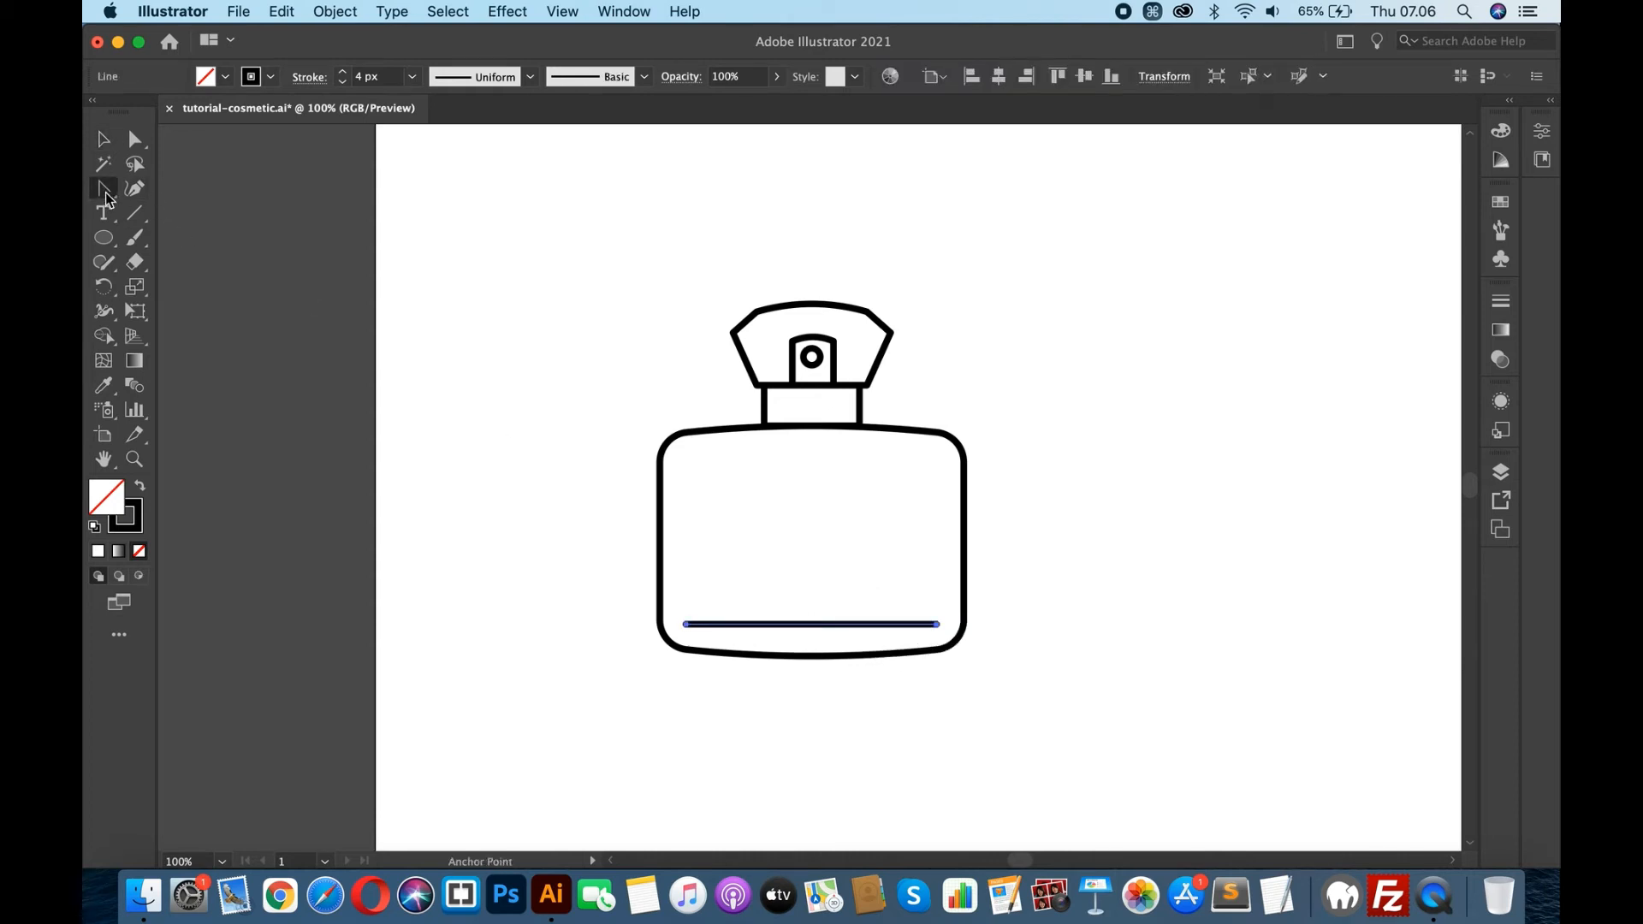
left_click_drag(812, 627, 813, 615)
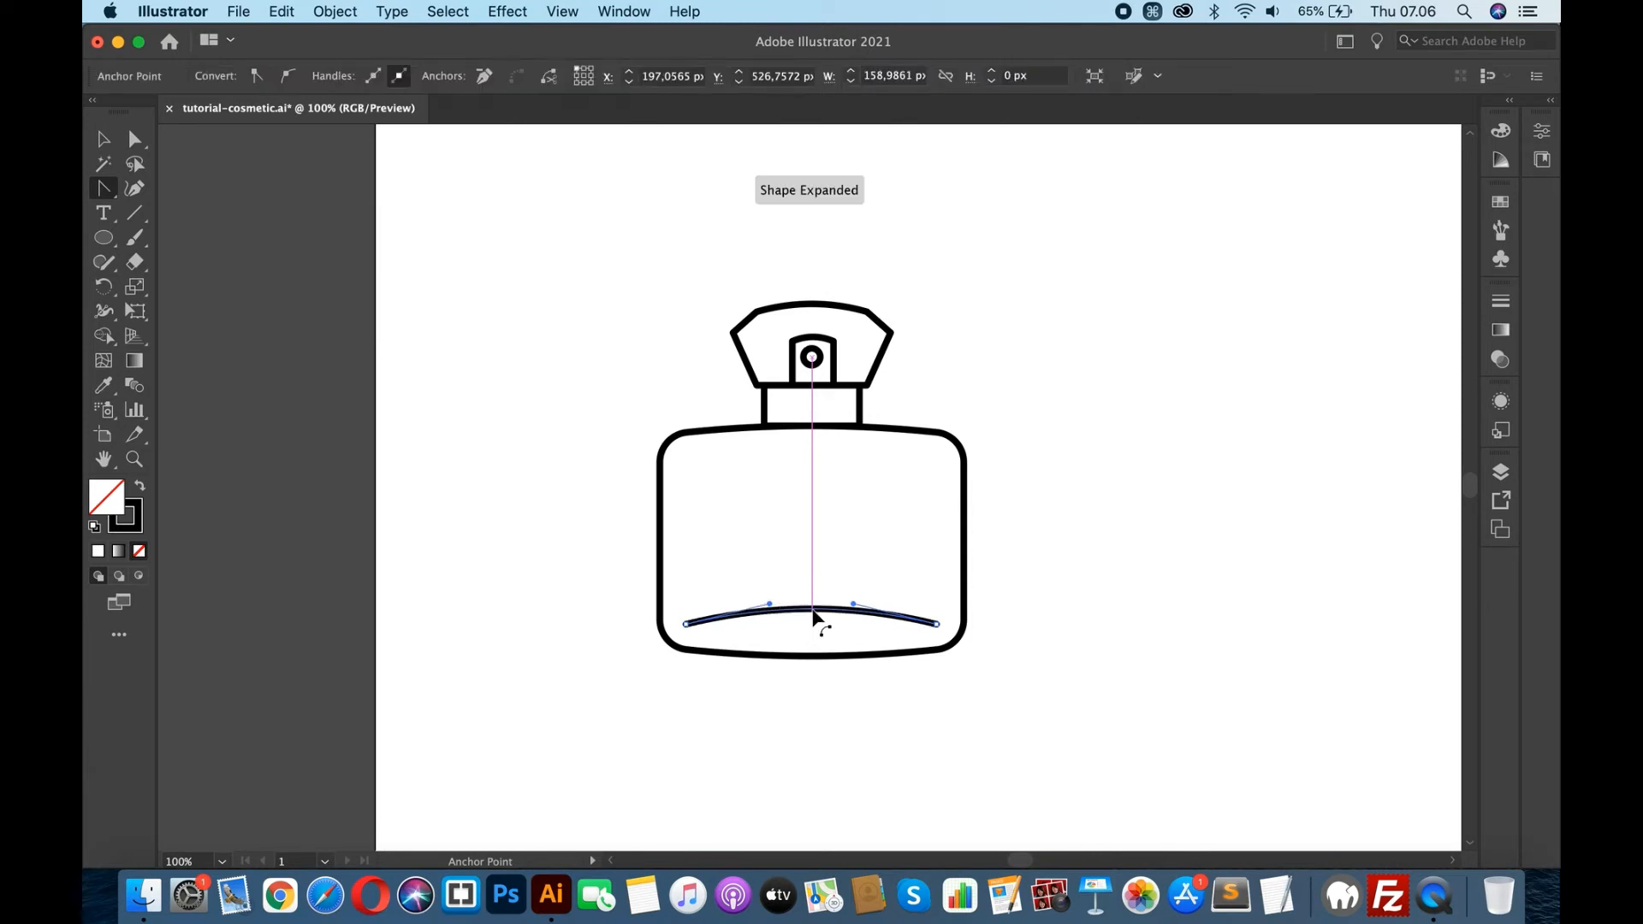
left_click(104, 139)
- Draw a rectangle about 148 by 100 px inside the bottle body, with its lower edge at the arc's ends
left_click(104, 238)
left_click_drag(111, 243, 166, 239)
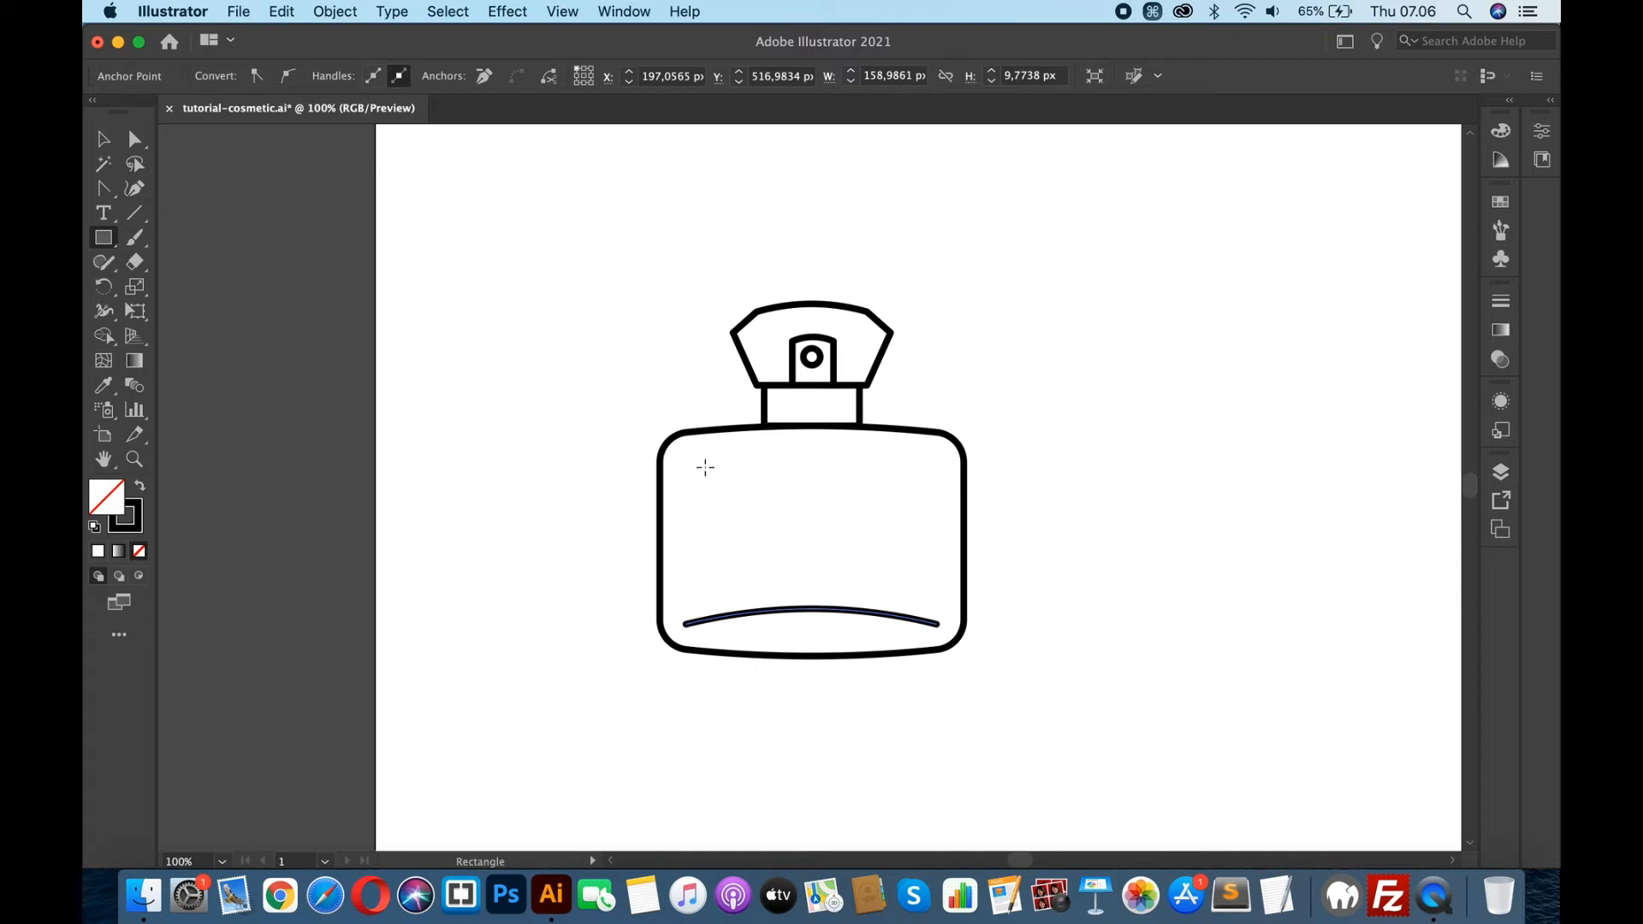
left_click_drag(695, 467, 929, 626)
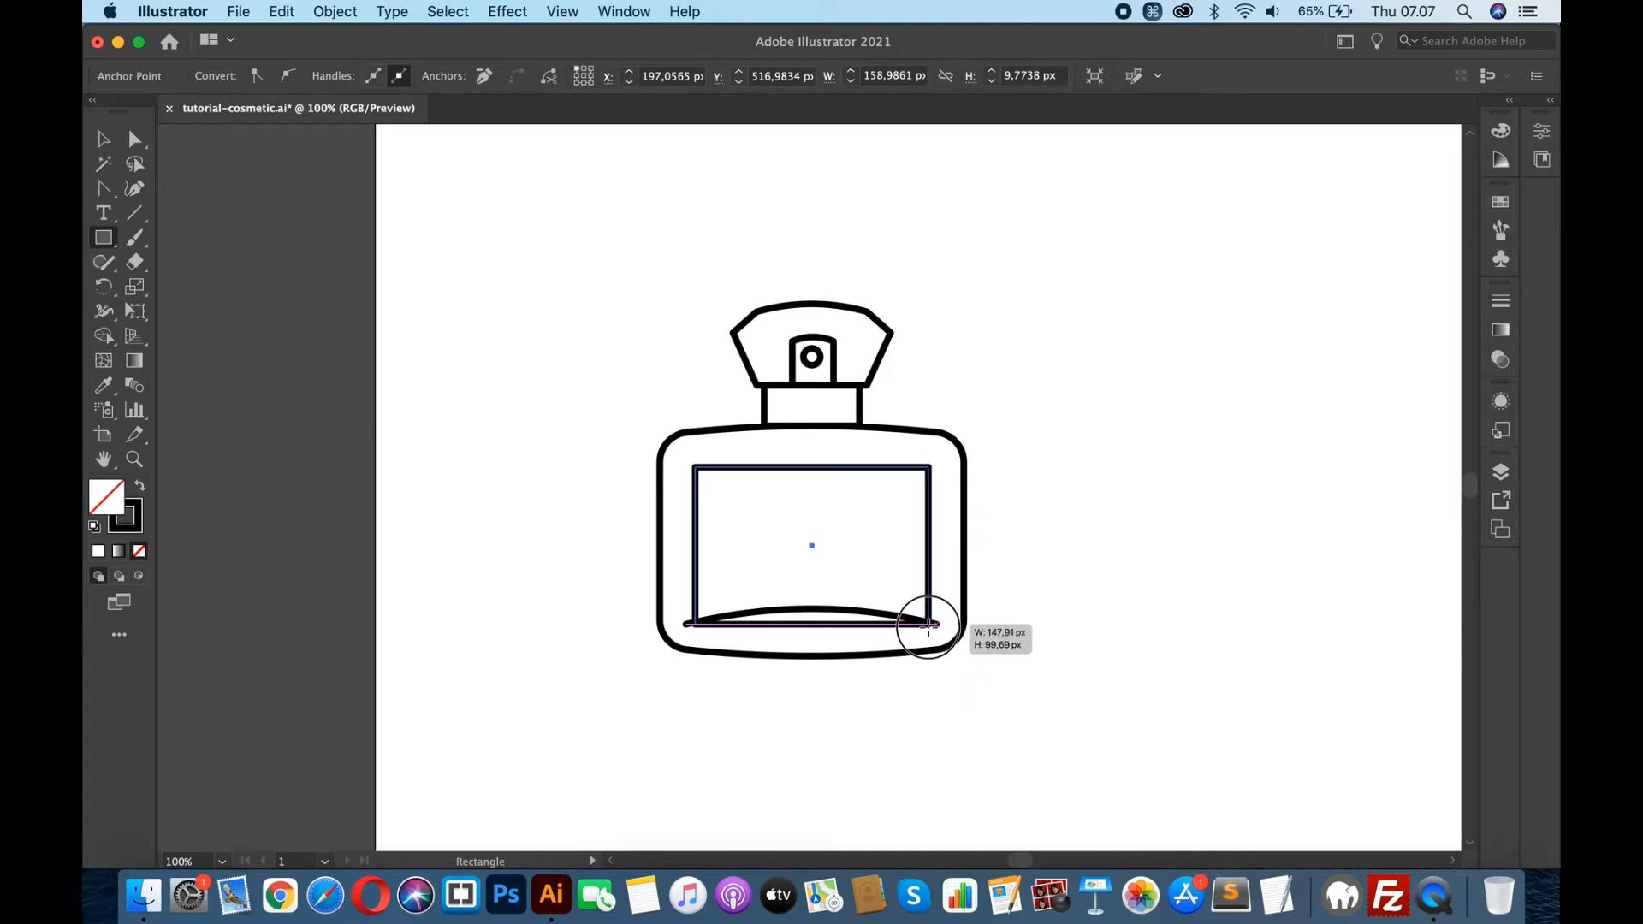
left_click_drag(928, 626, 928, 626)
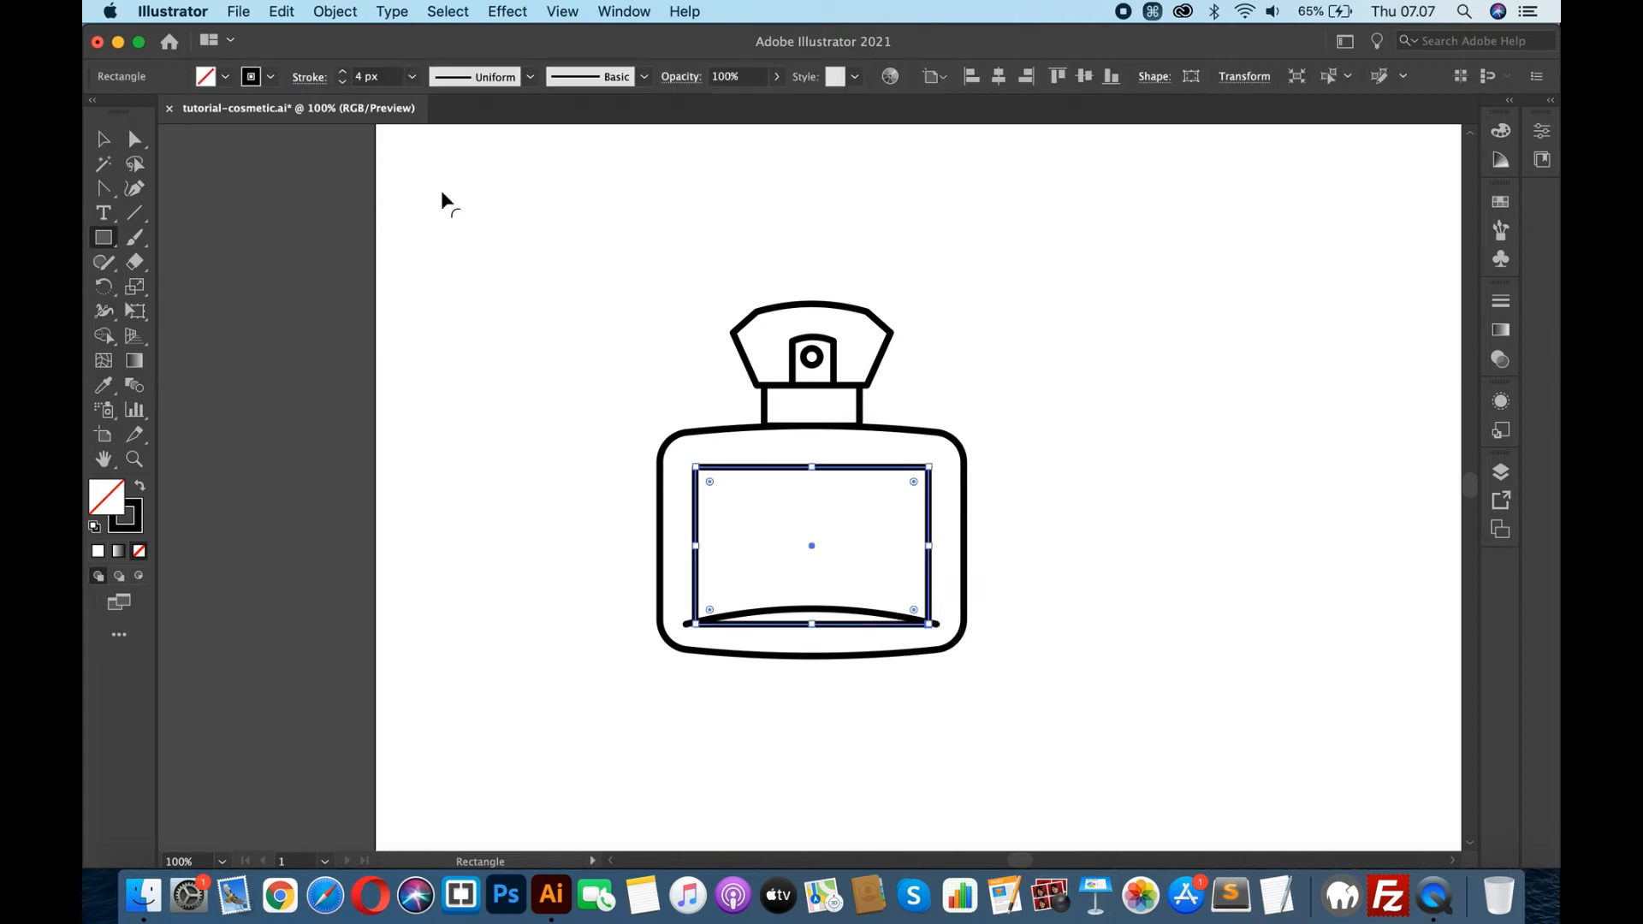
left_click(105, 140)
left_click(1027, 335)
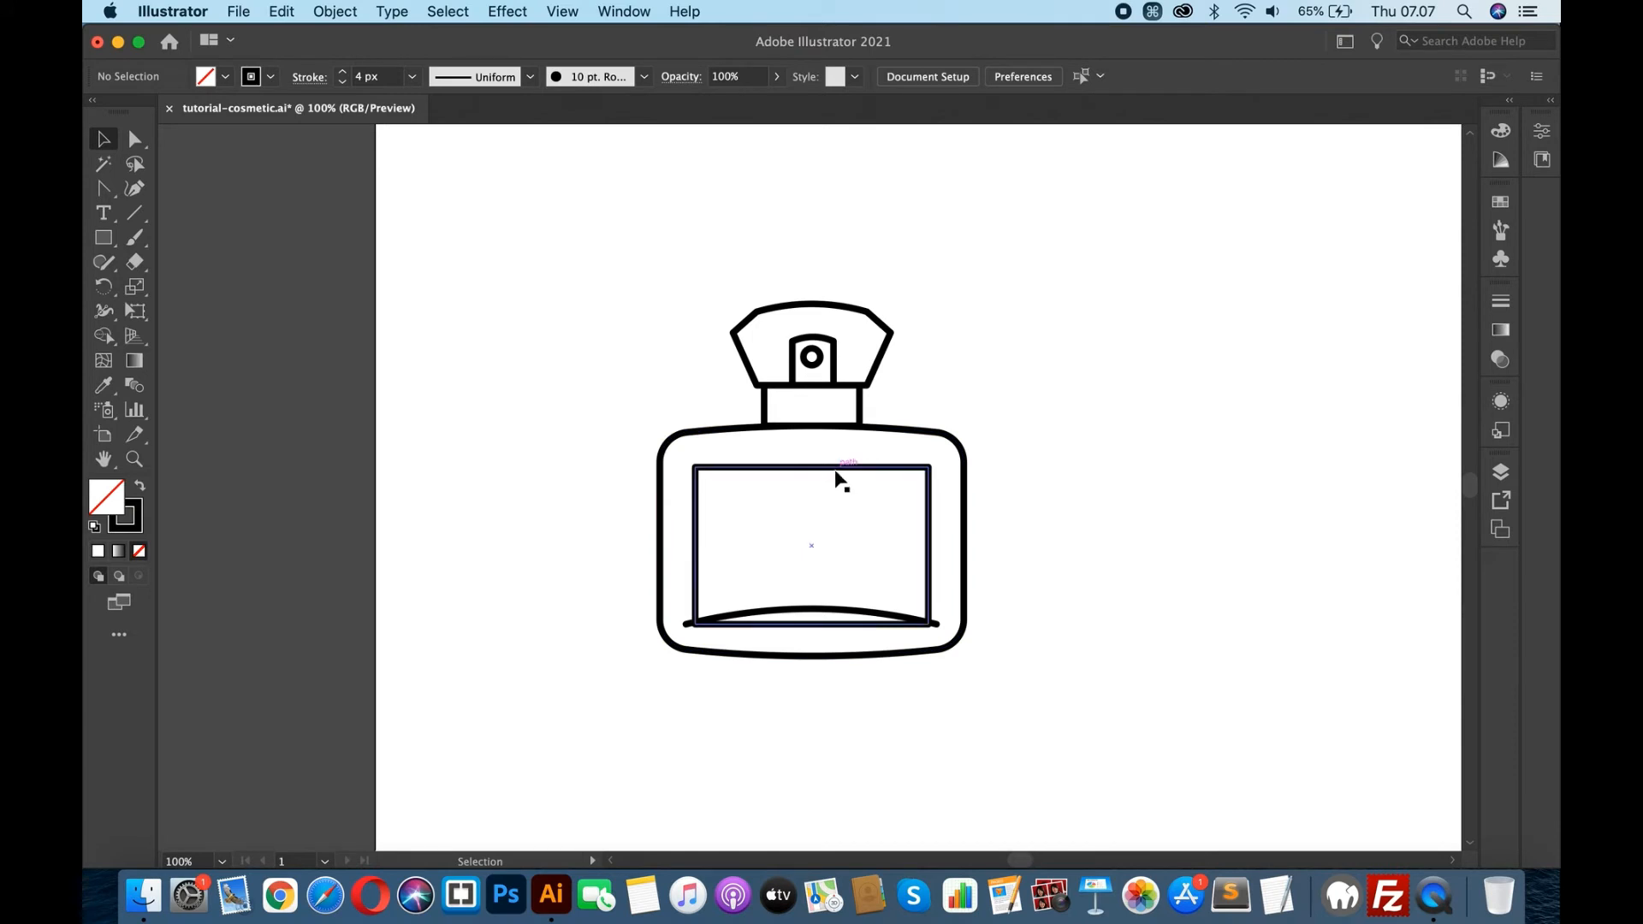
- Move the rectangle inside the bottle slightly higher and round its two lower corners to the maximum radius, about 74 px
left_click_drag(835, 471, 834, 467)
left_click(134, 138)
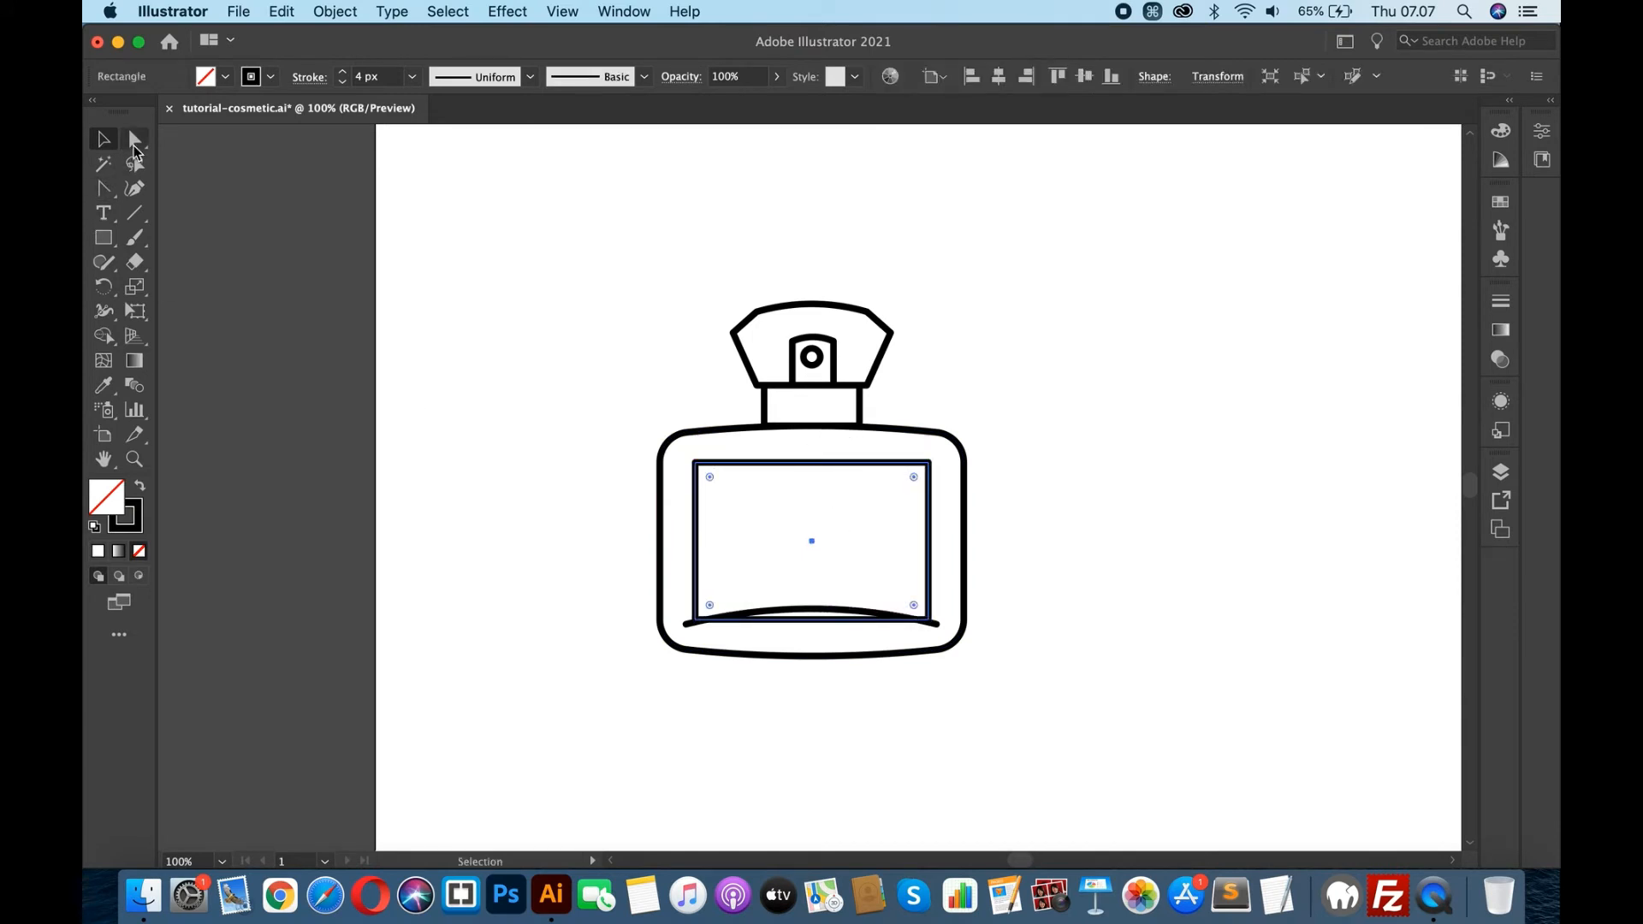
left_click(695, 621)
left_click(930, 622, "shift")
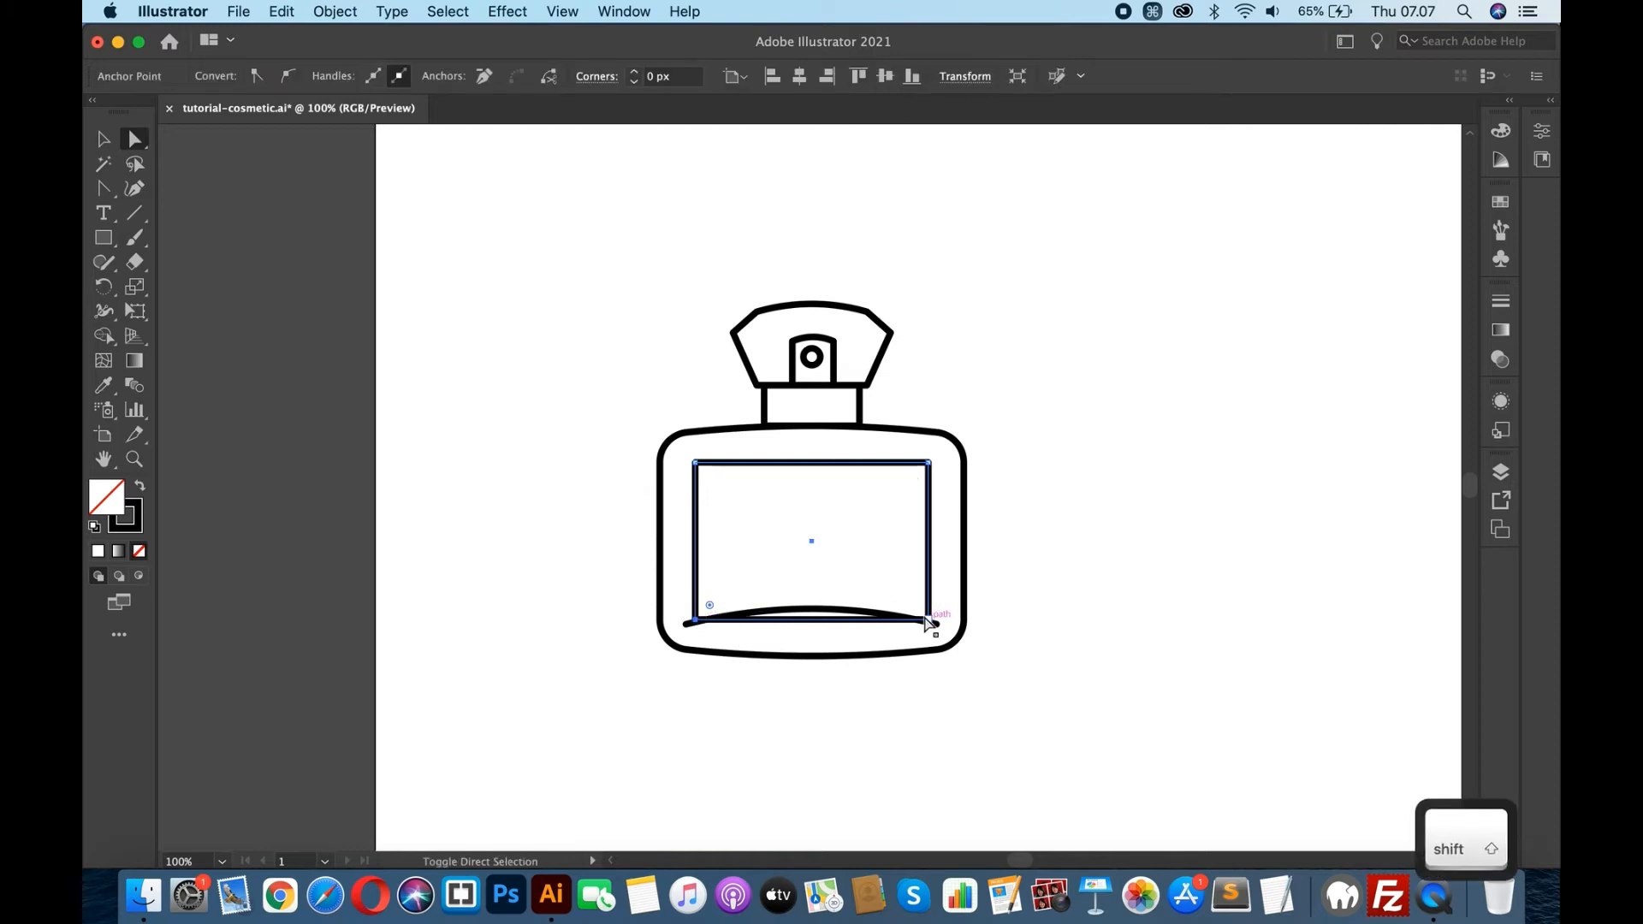
left_click_drag(914, 605, 875, 302)
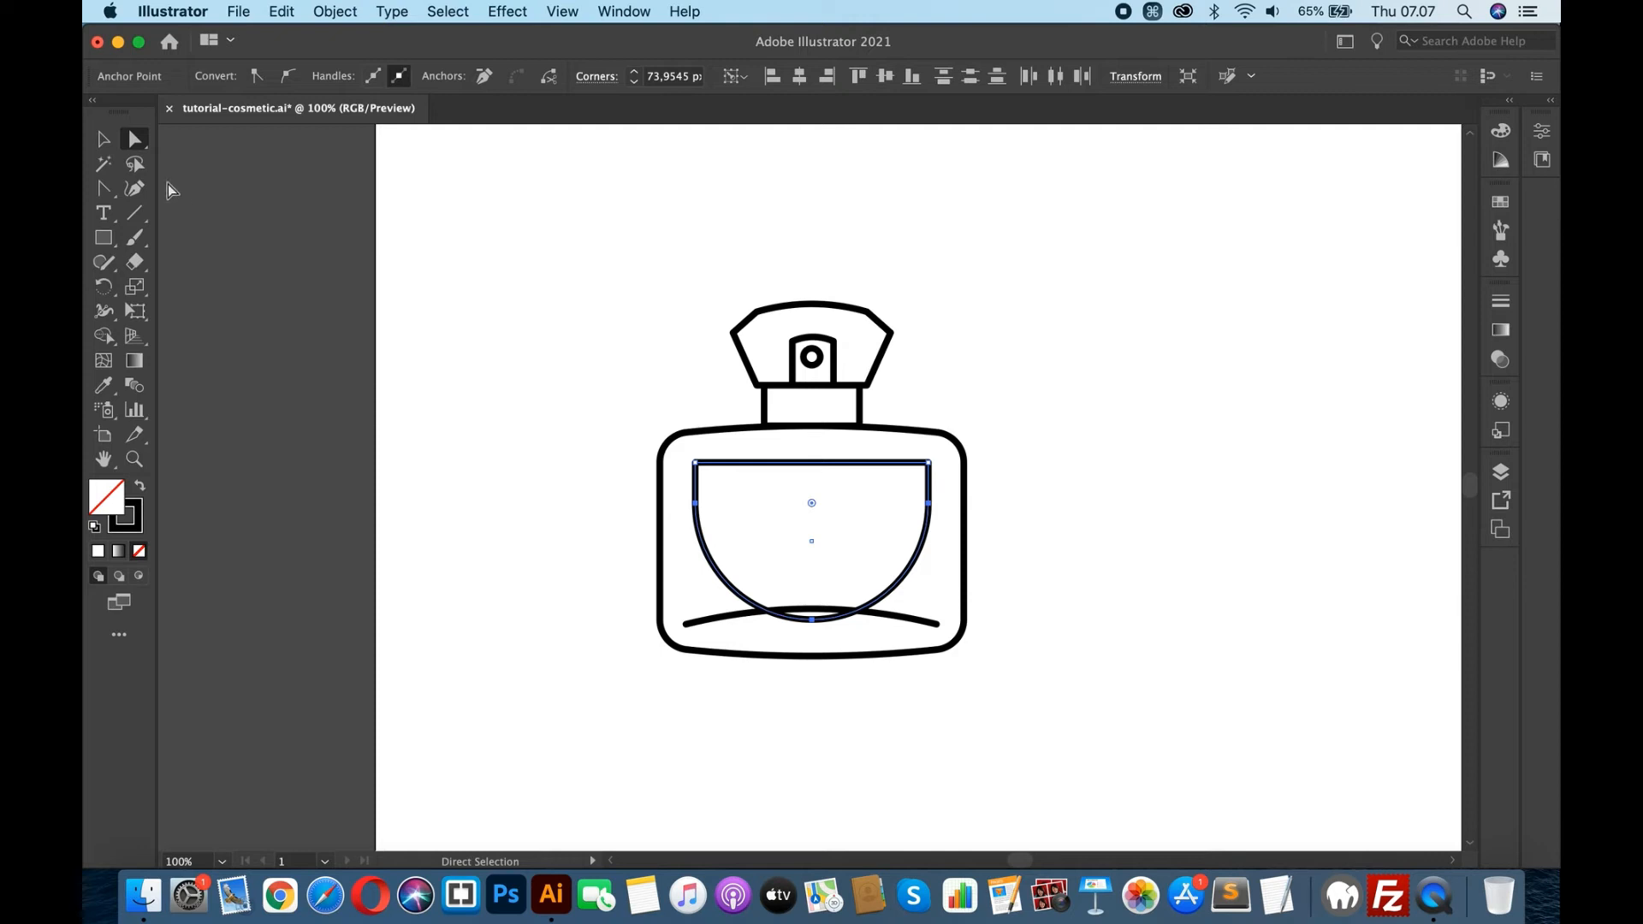
- Nudge the round-bottomed inner shape slightly downward so that its curve overlaps the arc near the bottle's base
left_click(107, 138)
key("Up")
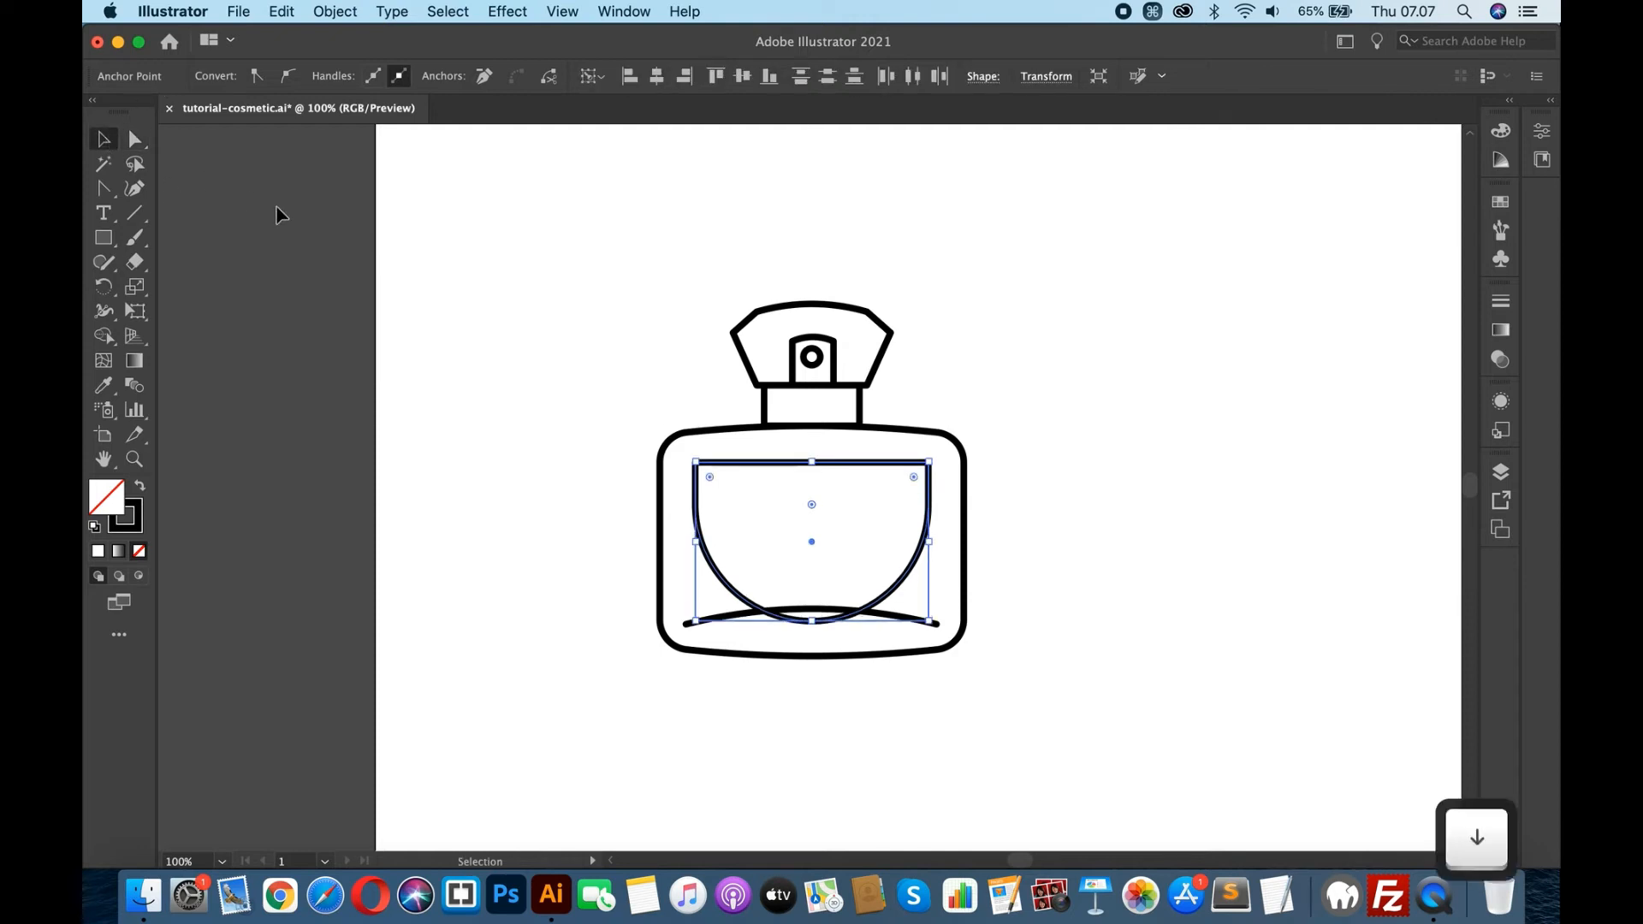
left_click(447, 391)
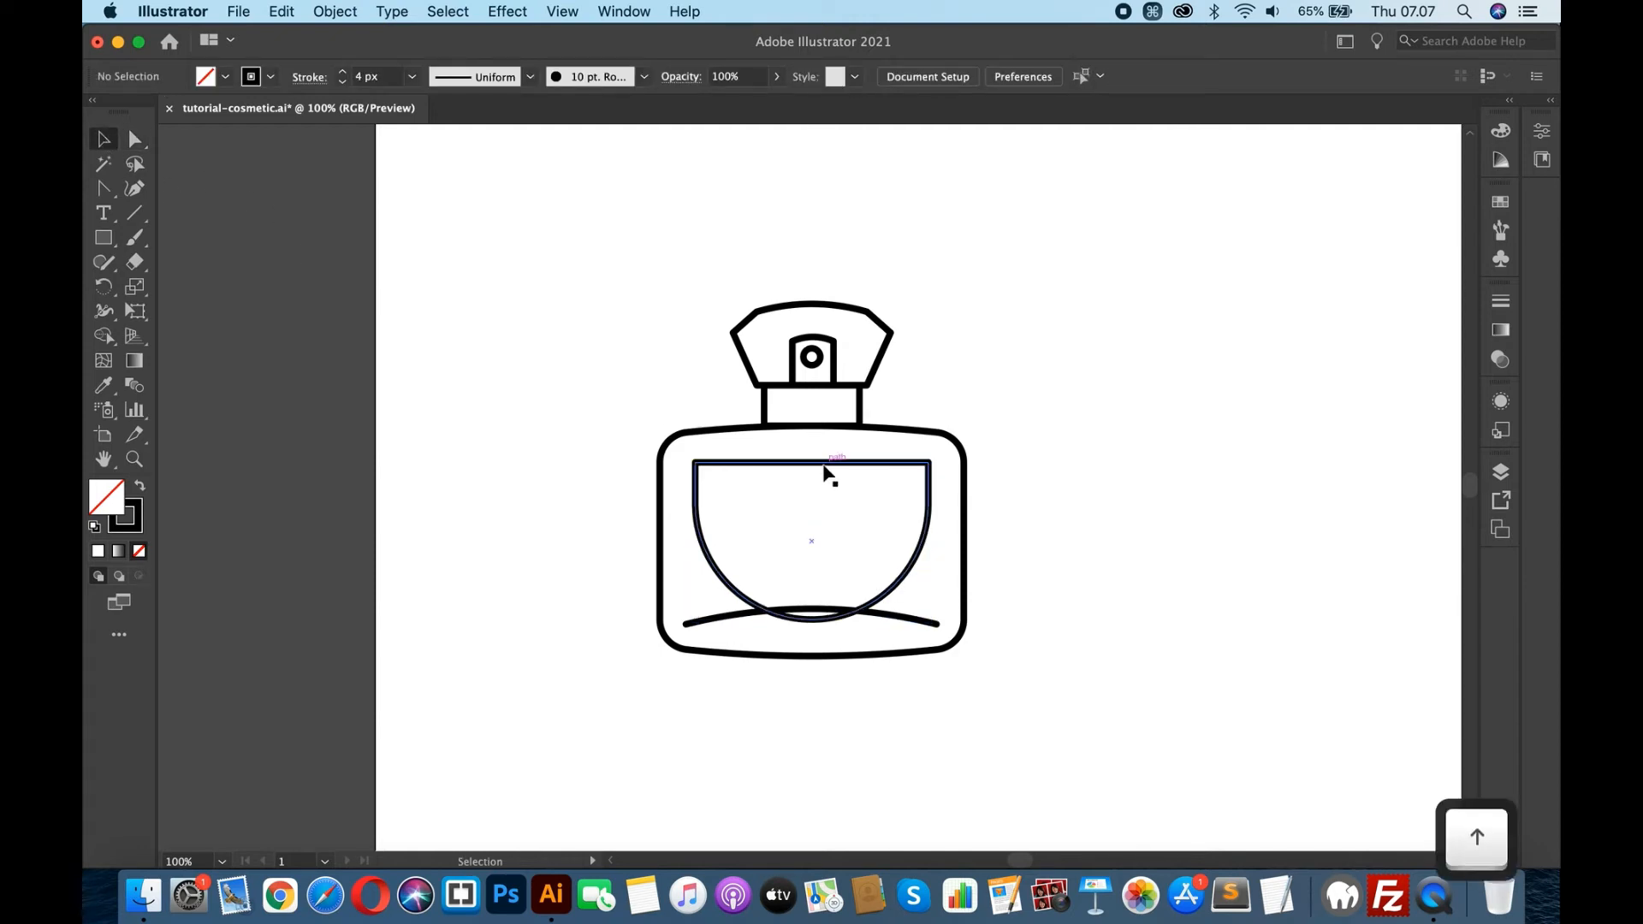
left_click(827, 473)
key("Down")
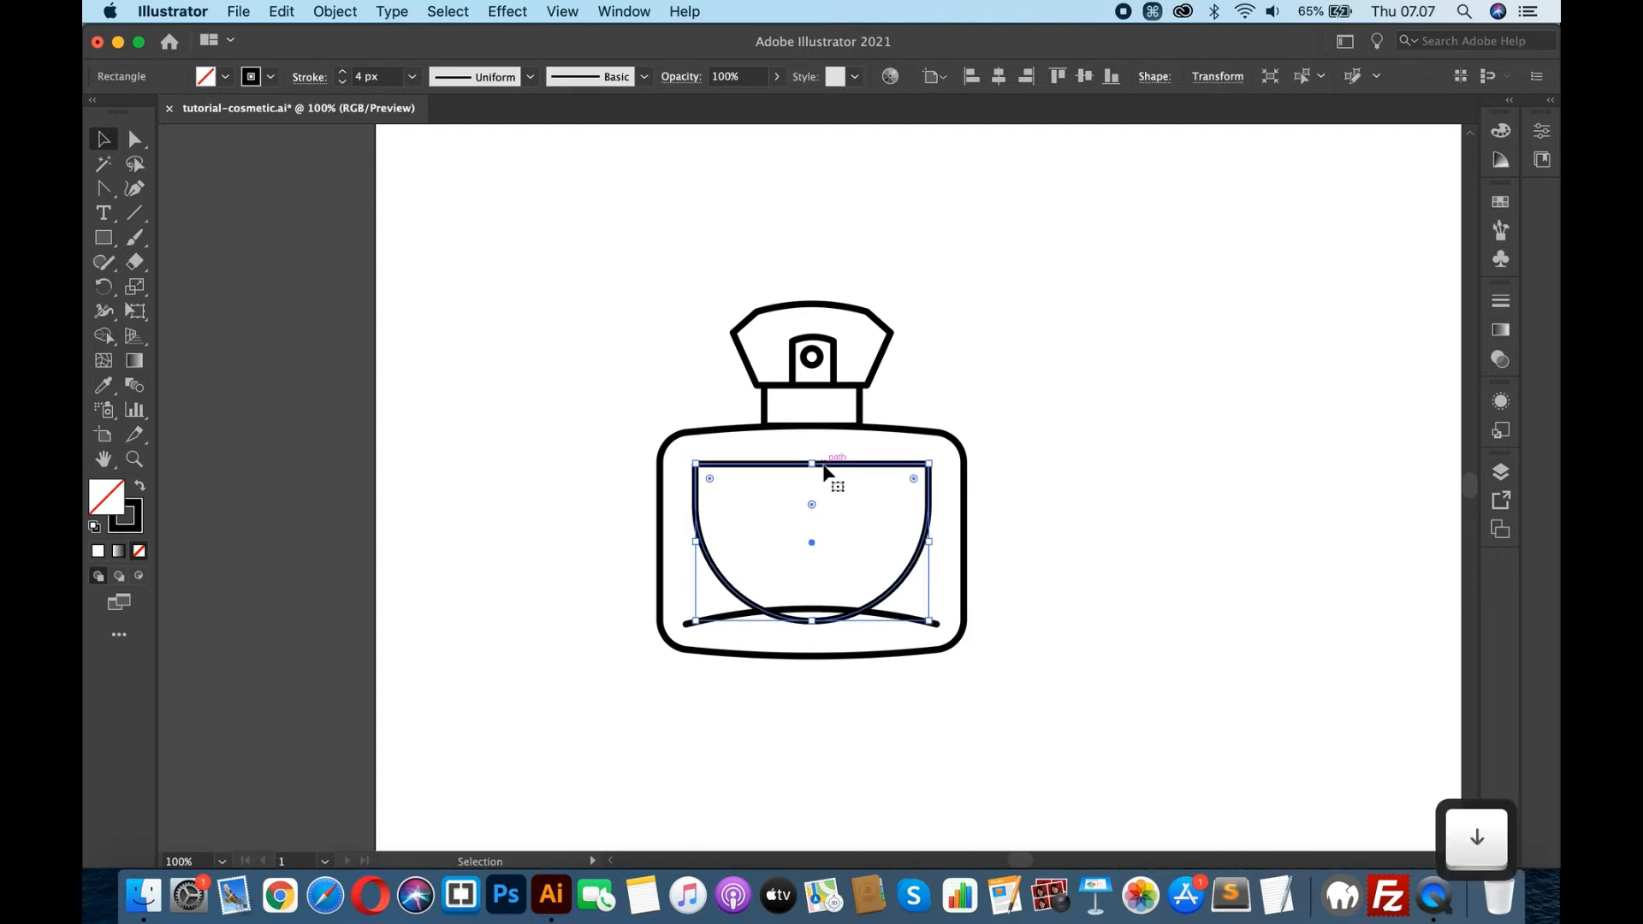
left_click(1033, 351)
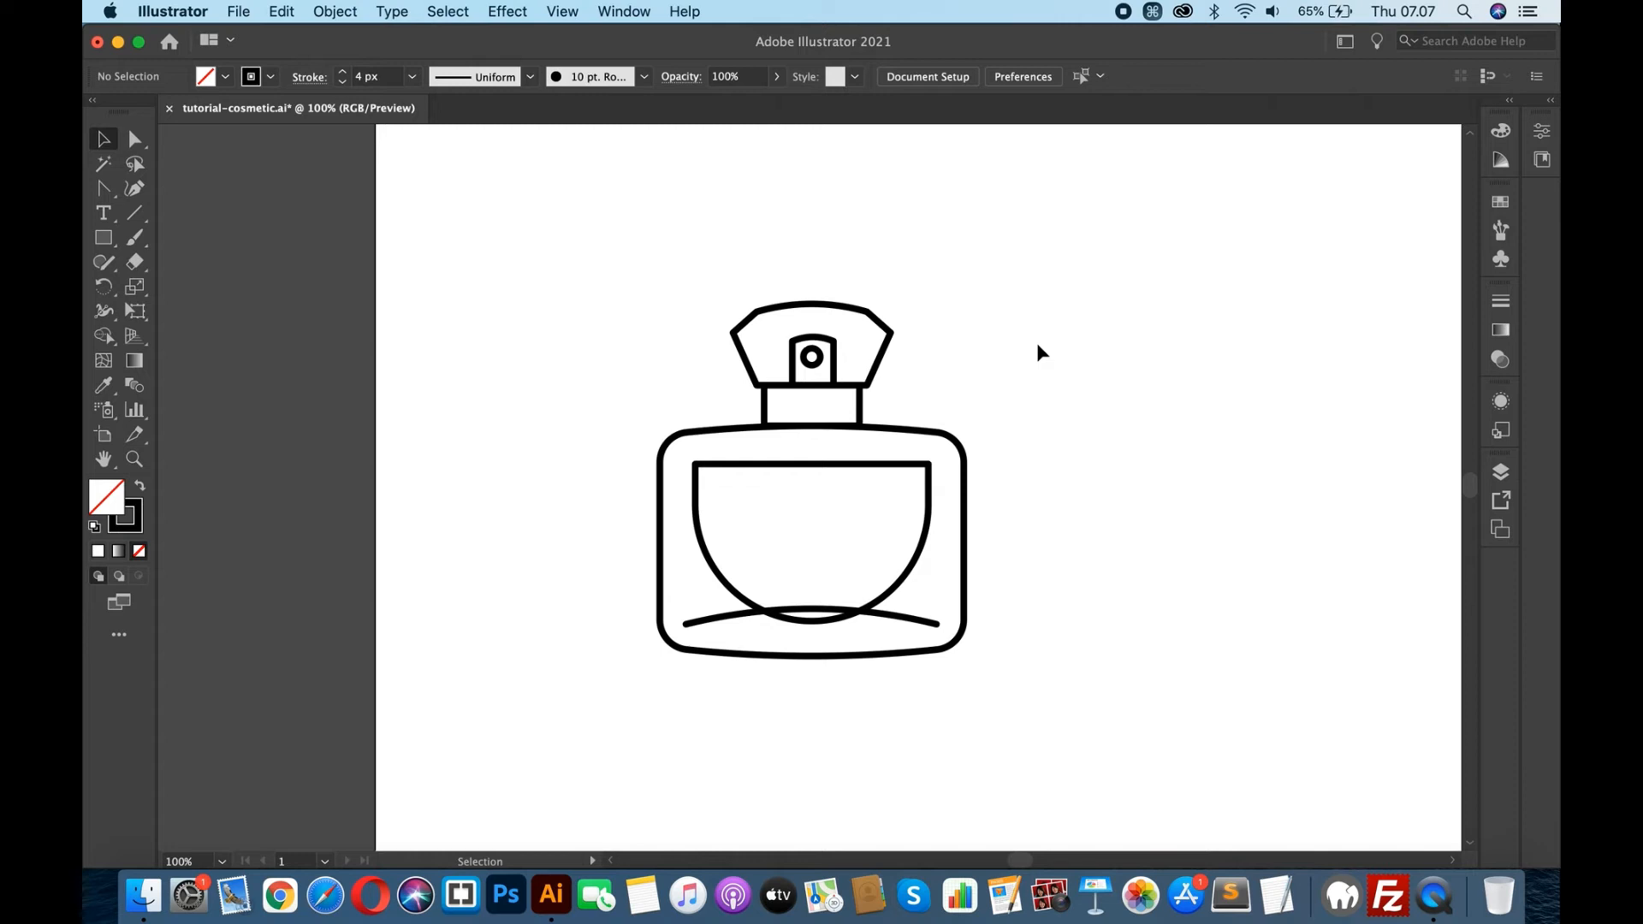
- Draw a vertical highlight line about 9 px long inside the neck's right side and a short horizontal one in the cap's upper left
left_click(858, 410)
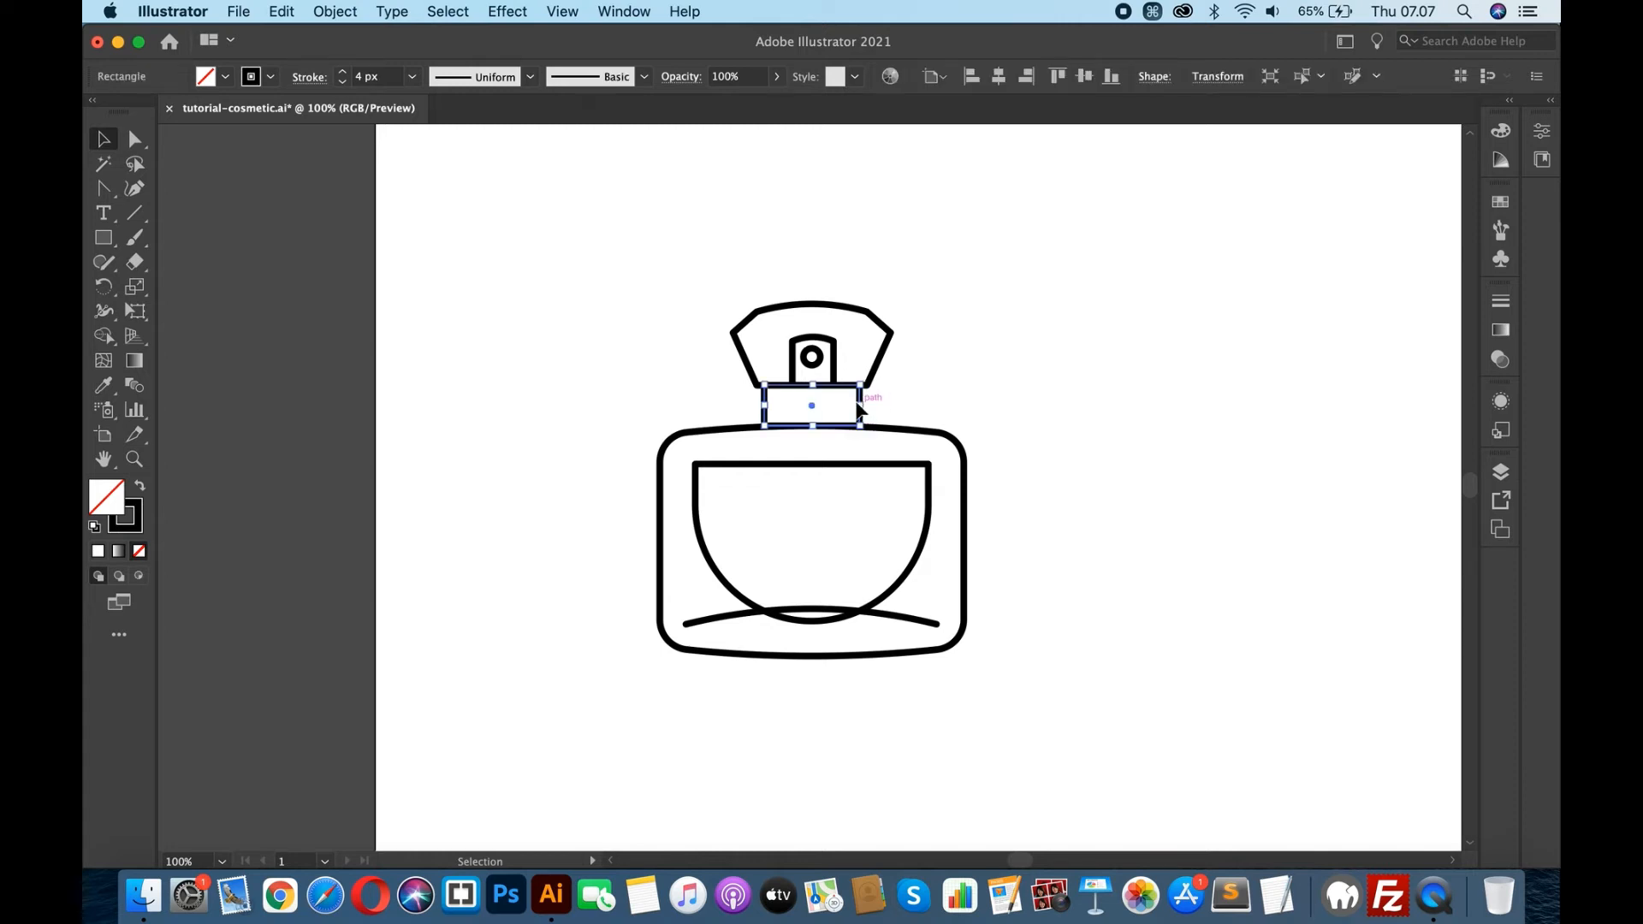
key("a")
key("super+c")
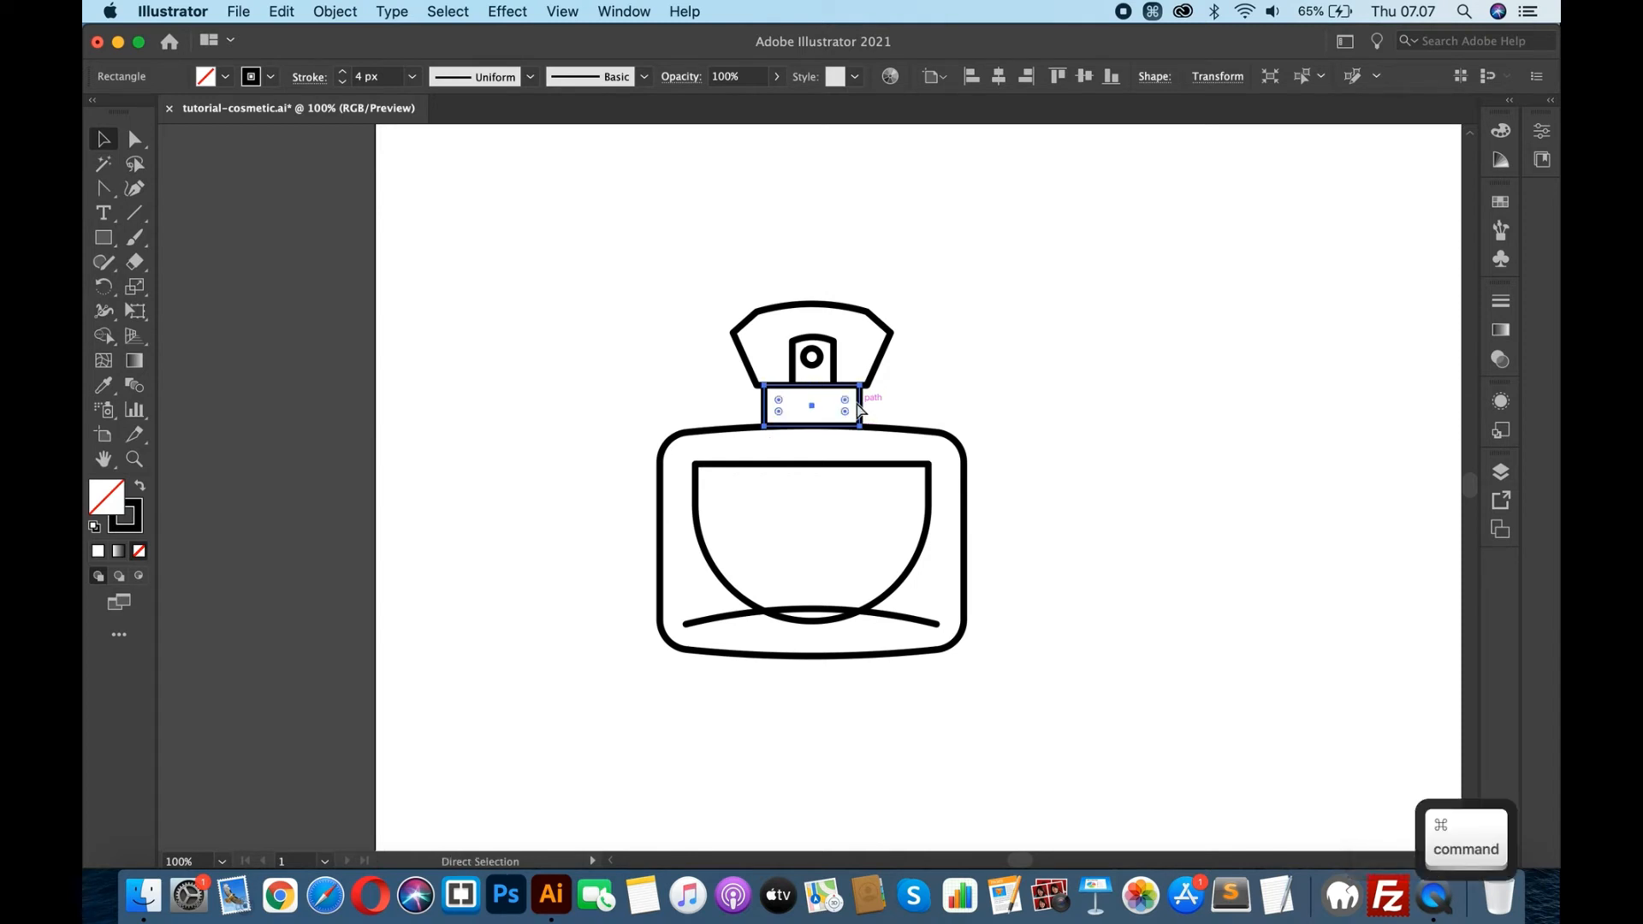
key("super+equal")
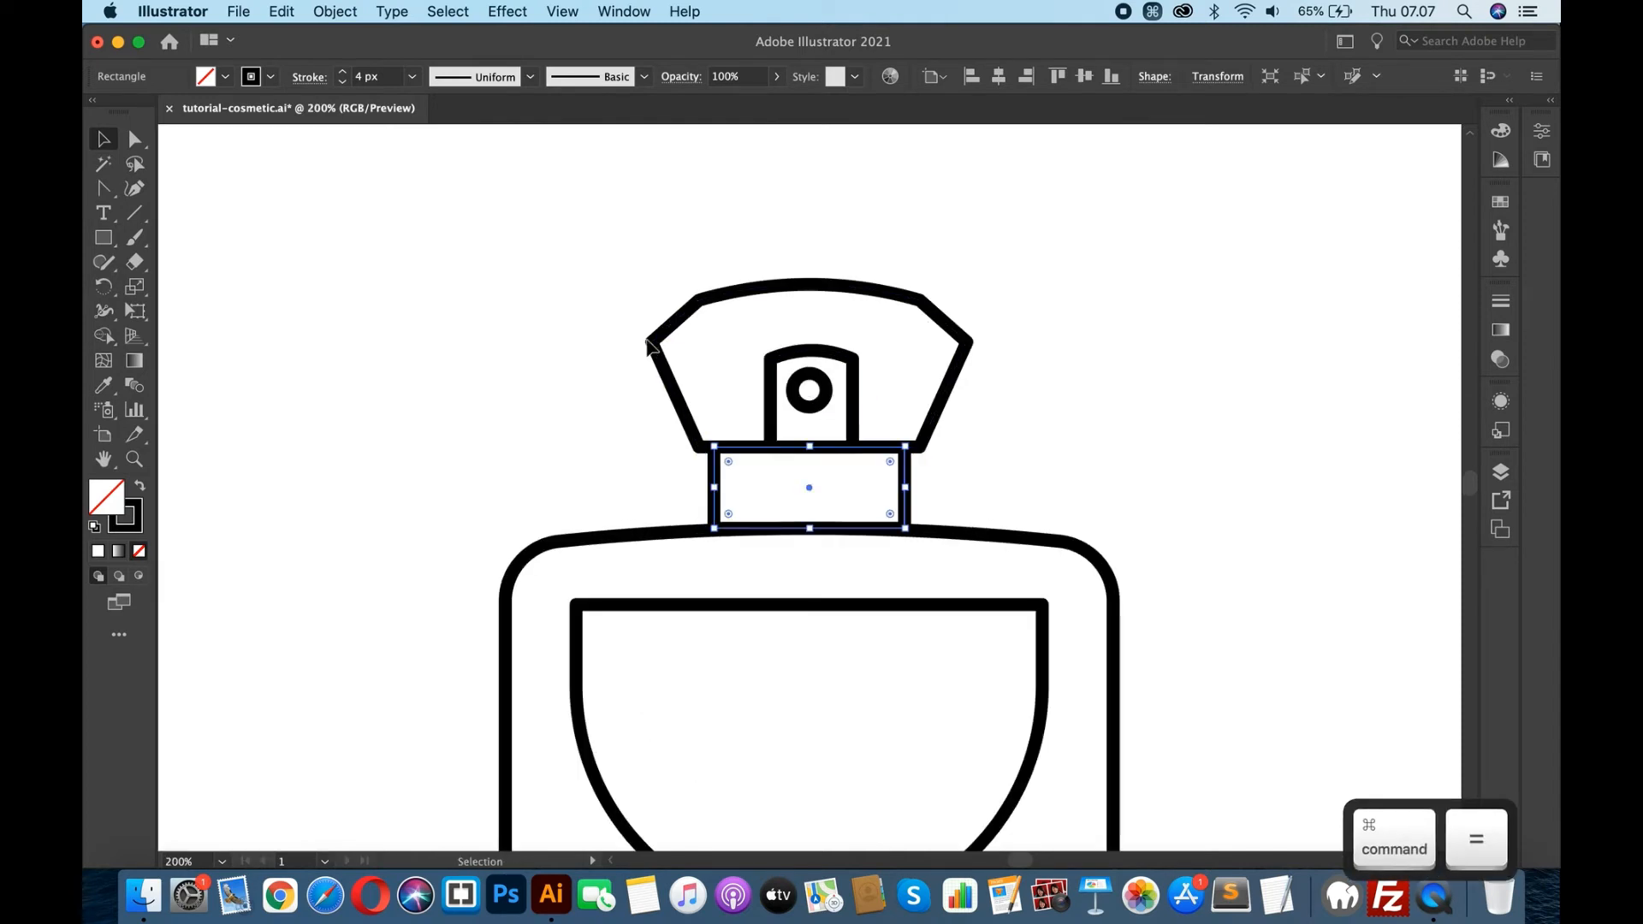
left_click(134, 212)
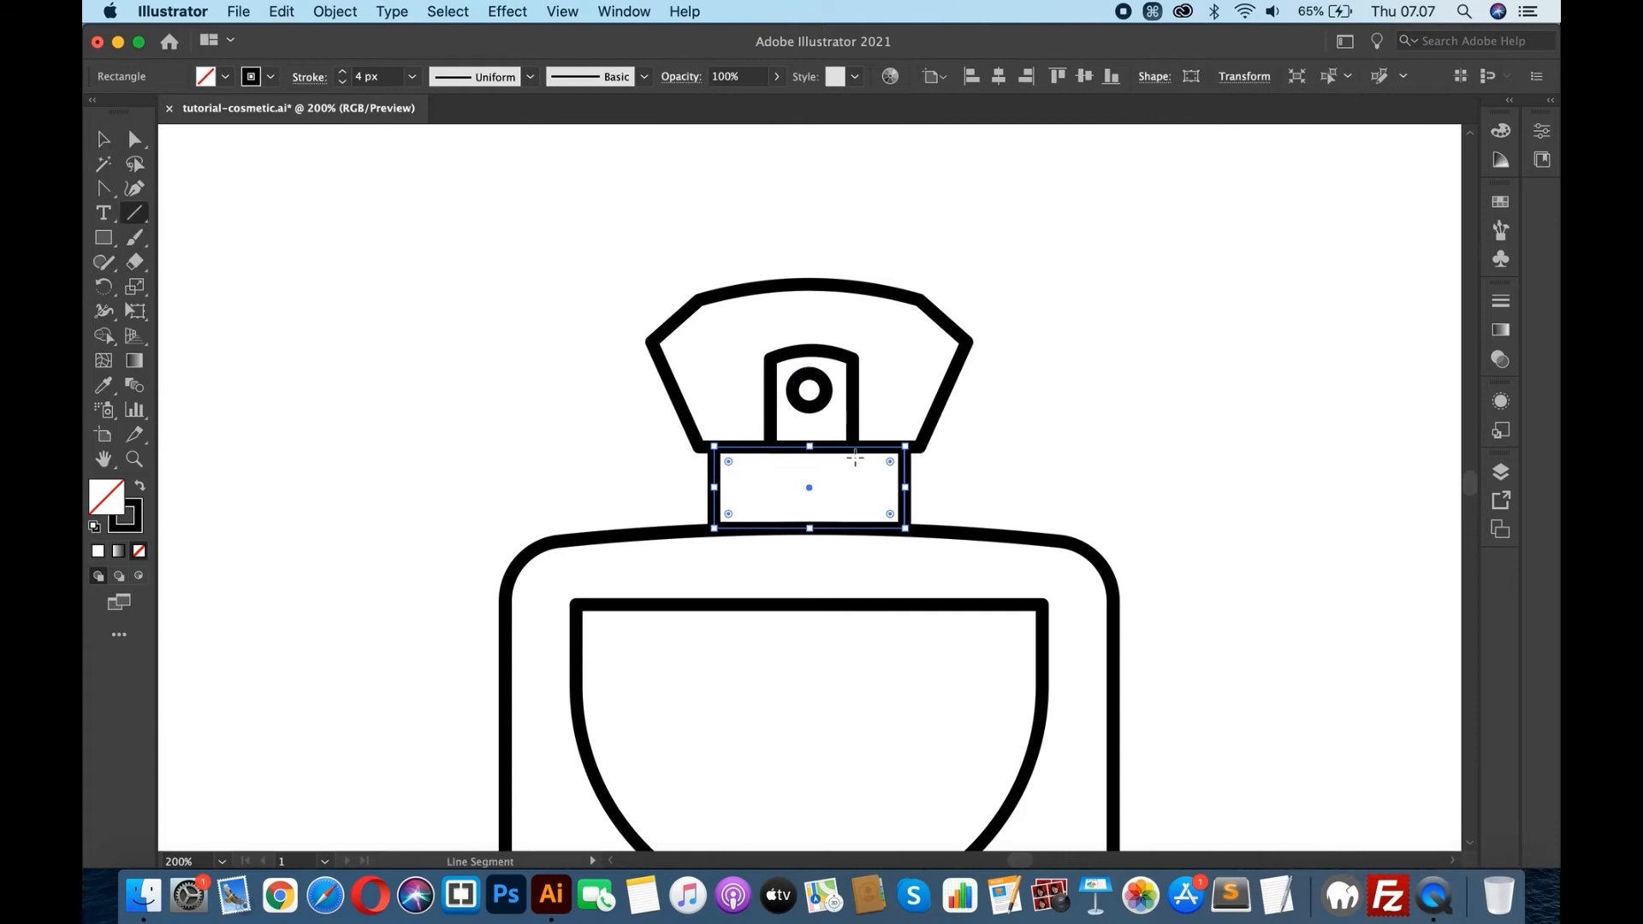
left_click_drag(880, 470, 881, 501)
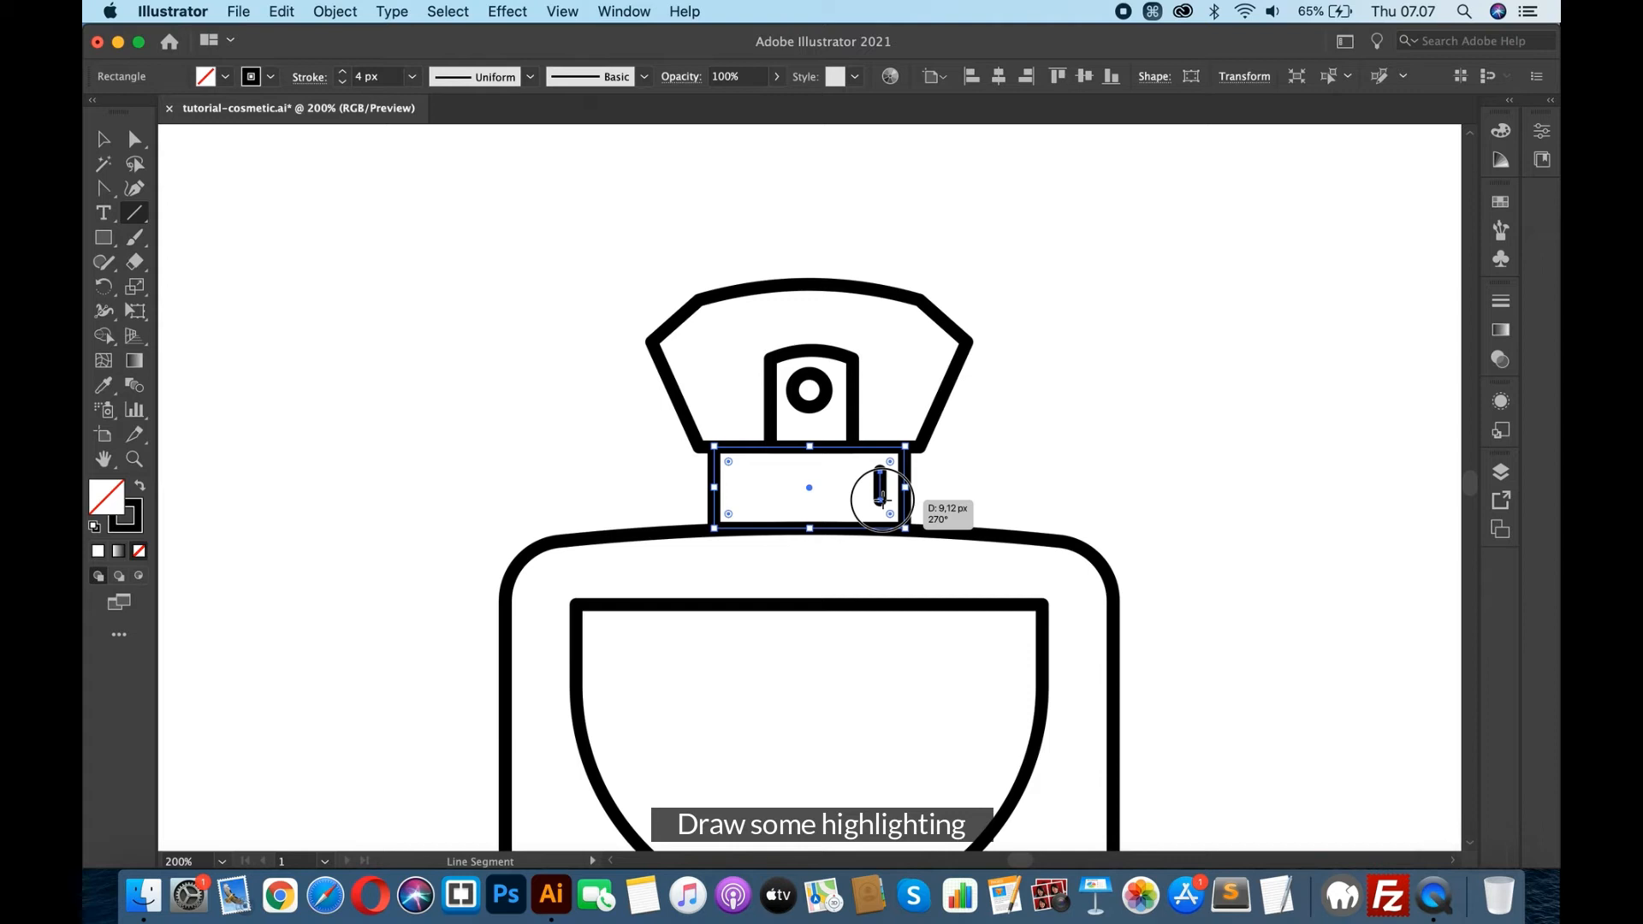
left_click_drag(882, 500, 880, 503)
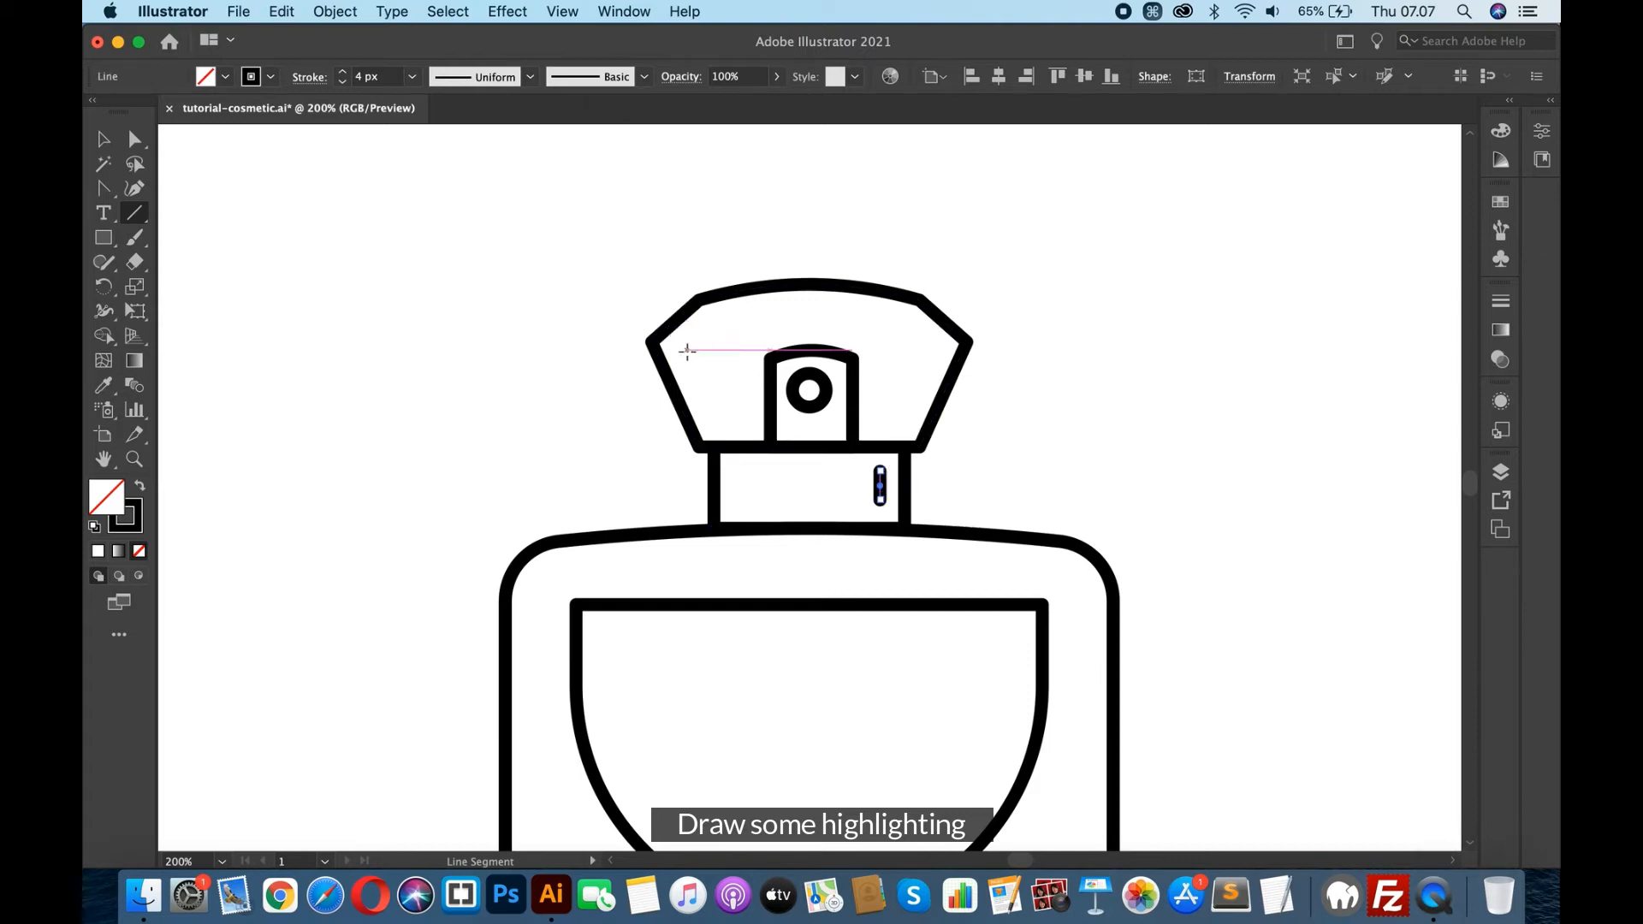
left_click_drag(685, 345, 746, 344)
left_click(103, 140)
left_click(290, 270)
- Paste a copy of the neck rectangle in front and give it the yellow #F9CE6E swatch's fill without a stroke
left_click(715, 493)
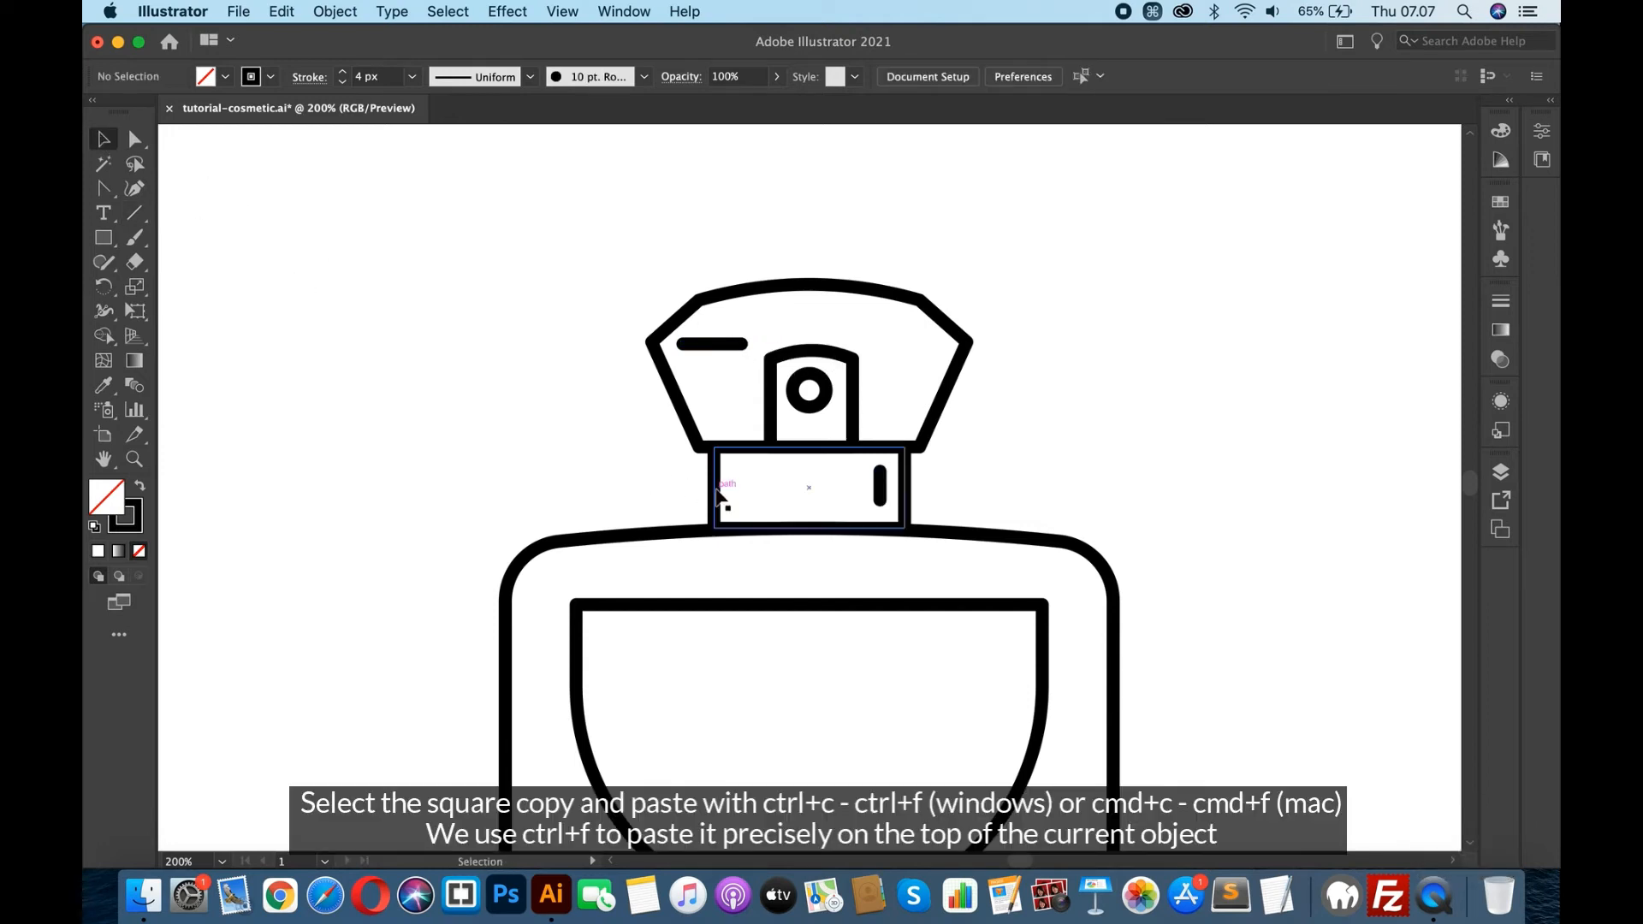
key("super+minus")
key("super+c")
key("super+f")
key("shift+Right")
key("shift+Right")
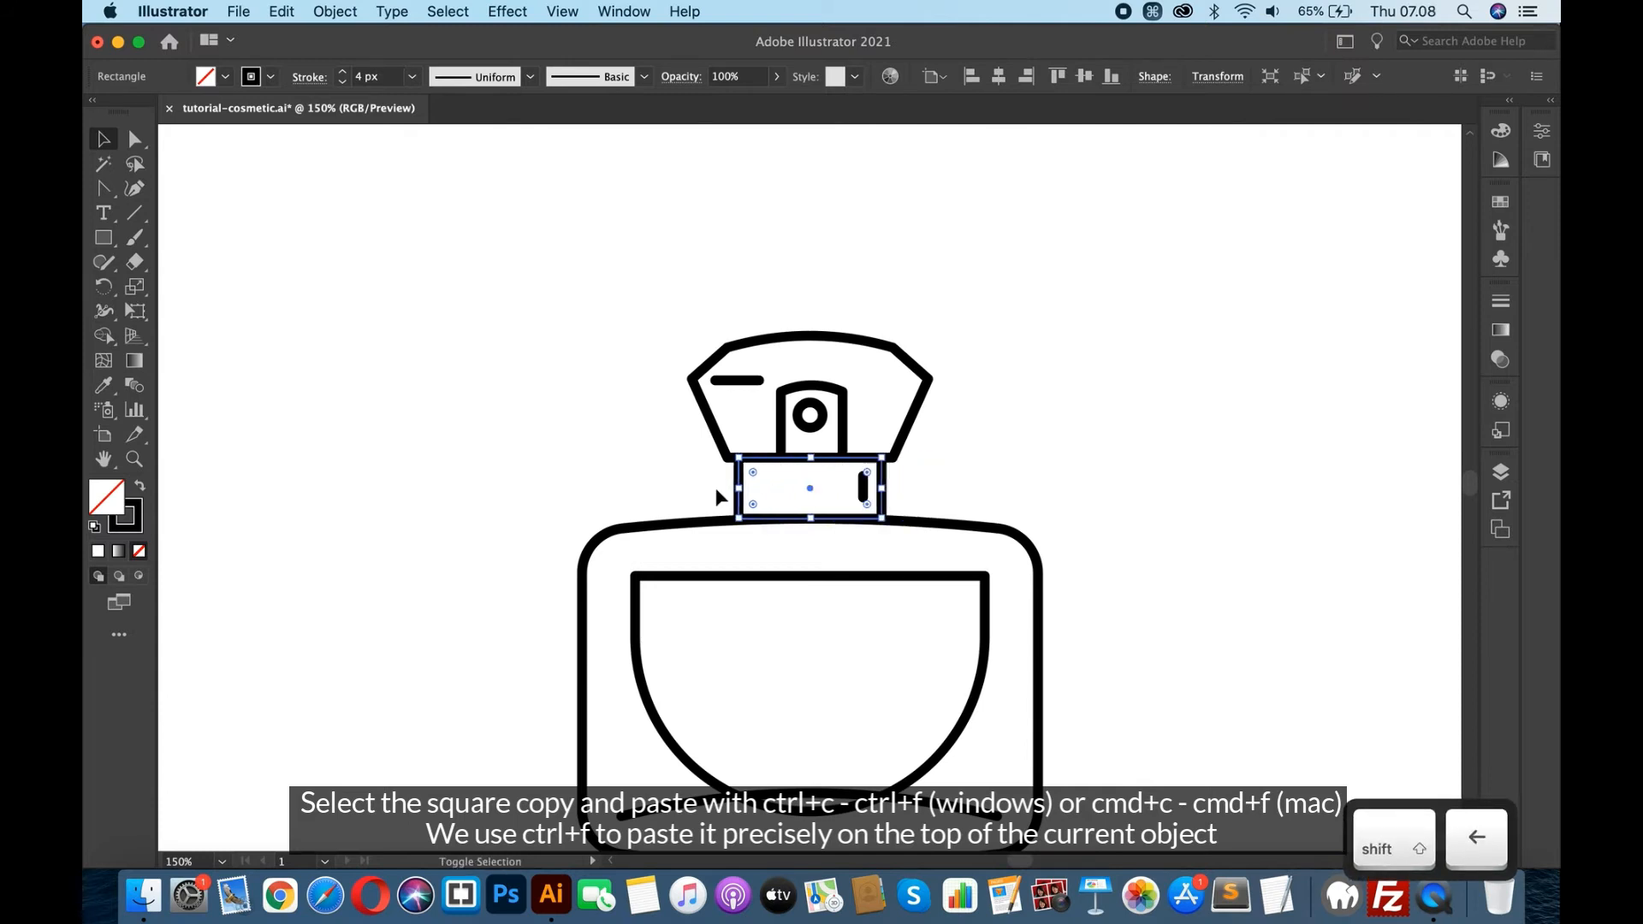
key("super+minus")
key("super+minus")
key("i")
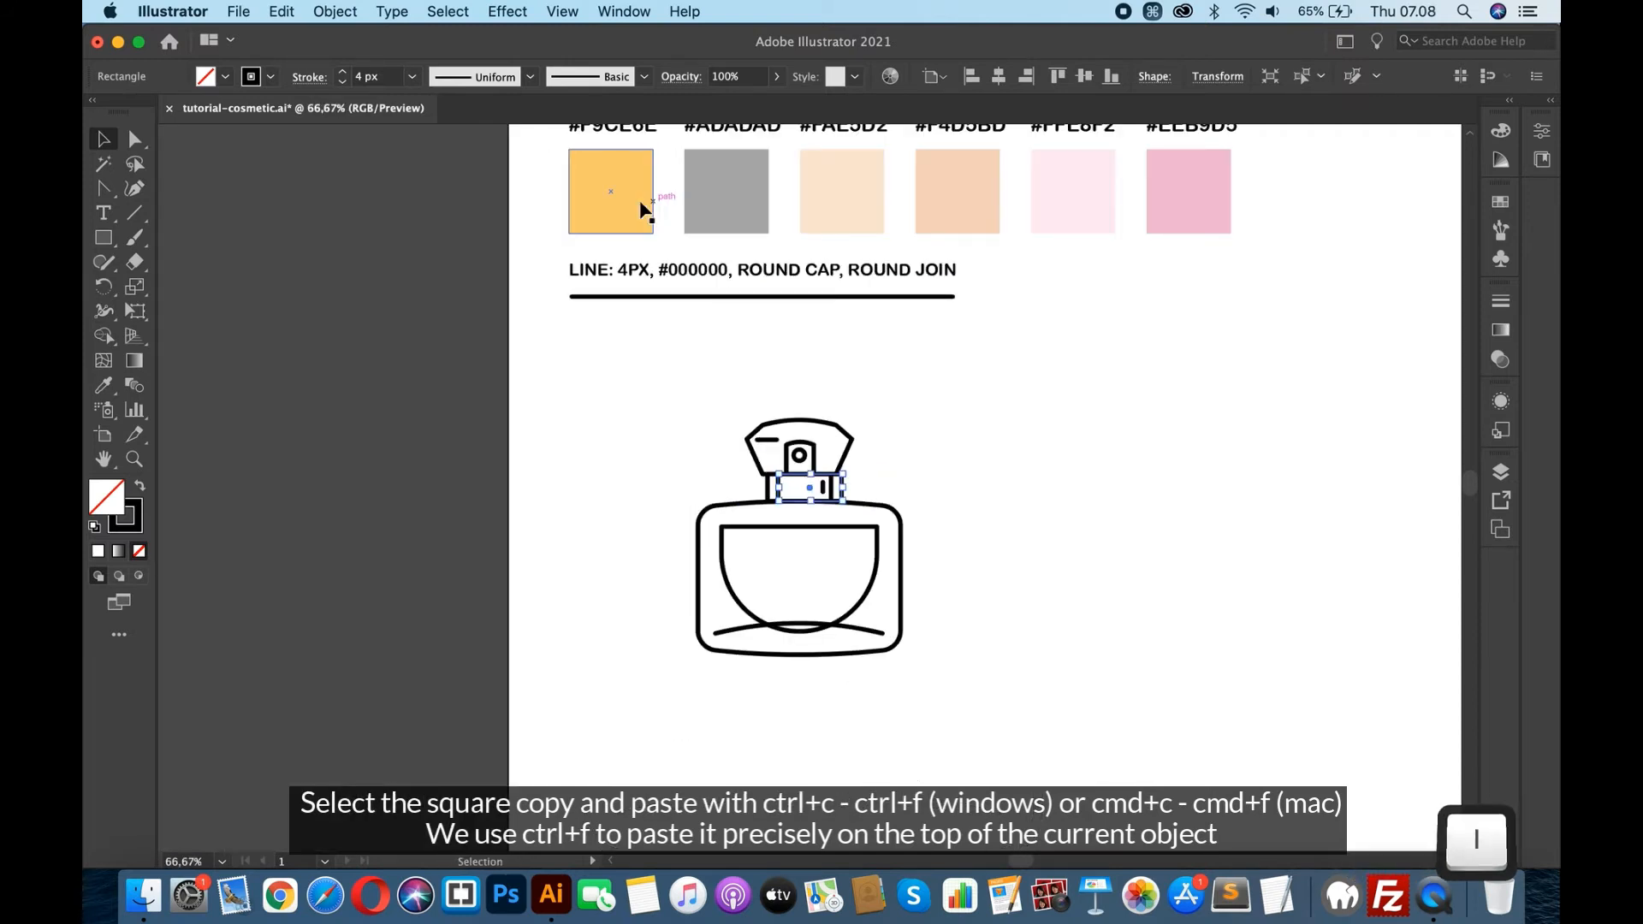
left_click(636, 201)
left_click(104, 140)
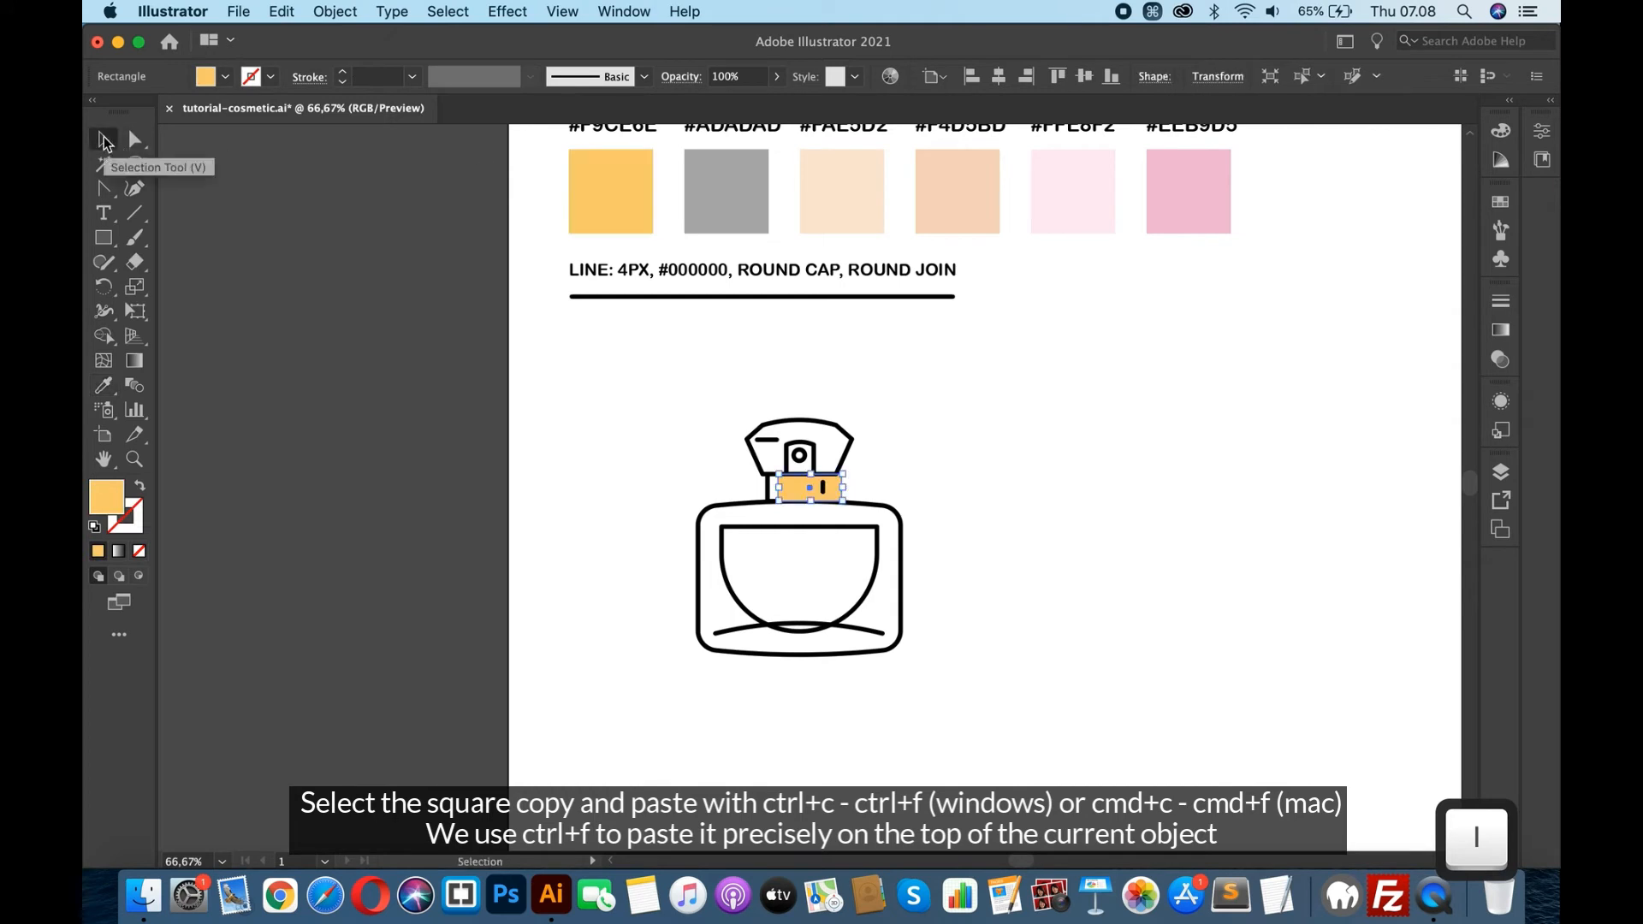
- Realign the yellow rectangle with the neck and send it backward behind the black outline
key("super+equal")
key("super+equal")
key("super+equal")
key("super+equal")
key("shift+Left")
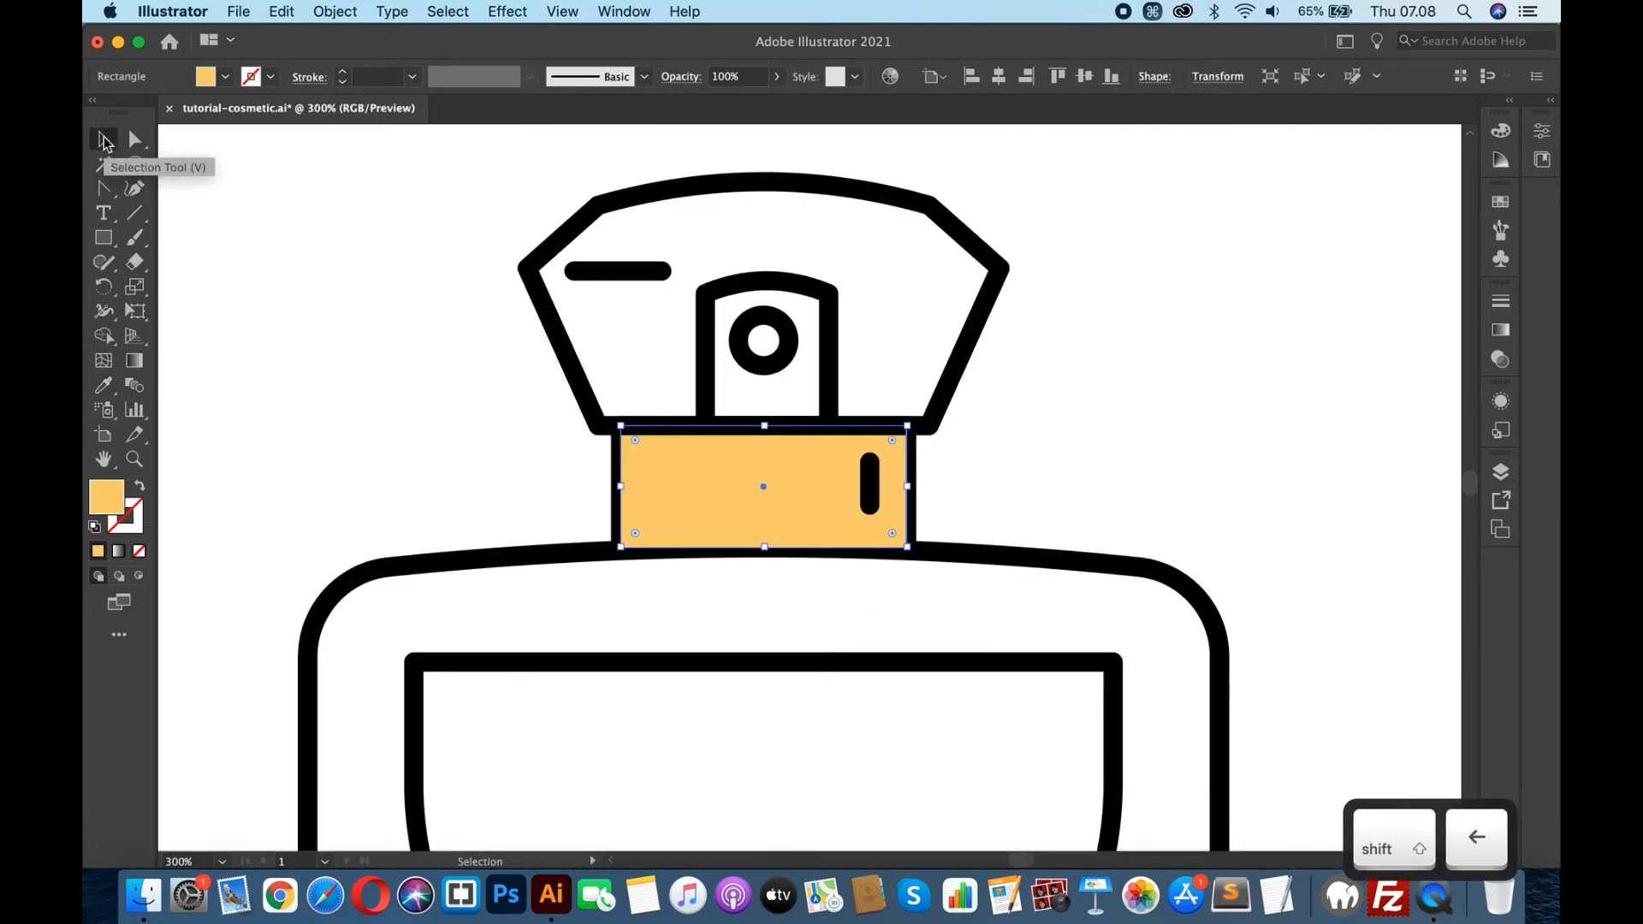
key("super+bracketleft")
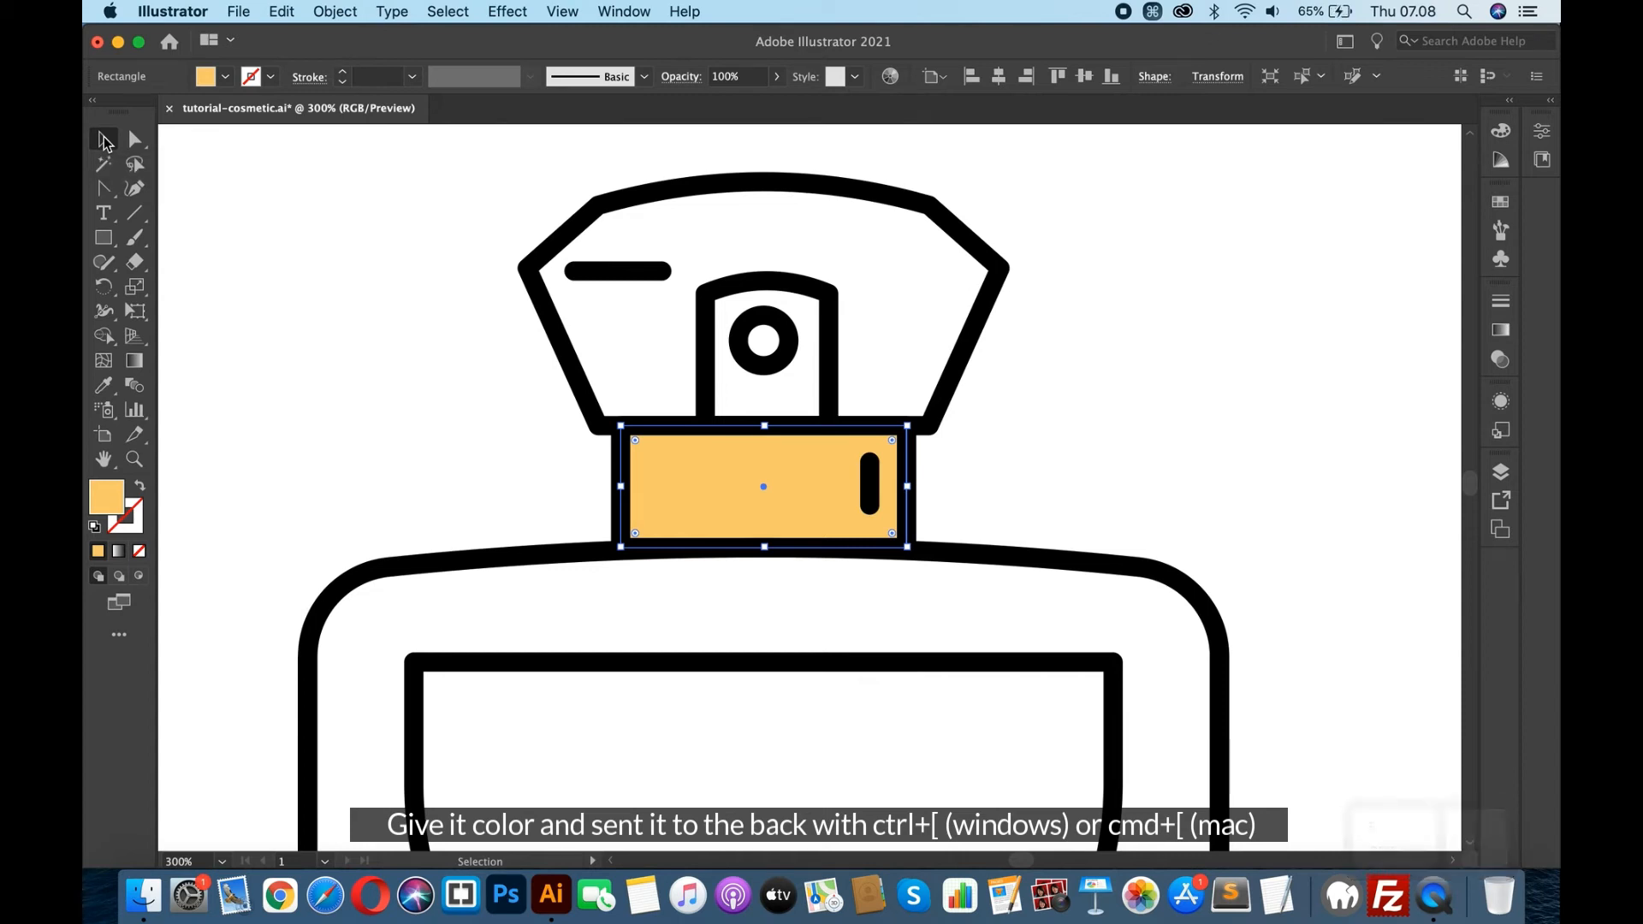
- Offset the yellow neck fill about 5 px down and 6 px to the right of its outline
key("shift+Down")
key("shift+Up")
key("Down")
key("Down")
key("Down")
key("Down")
key("Down")
key("Down")
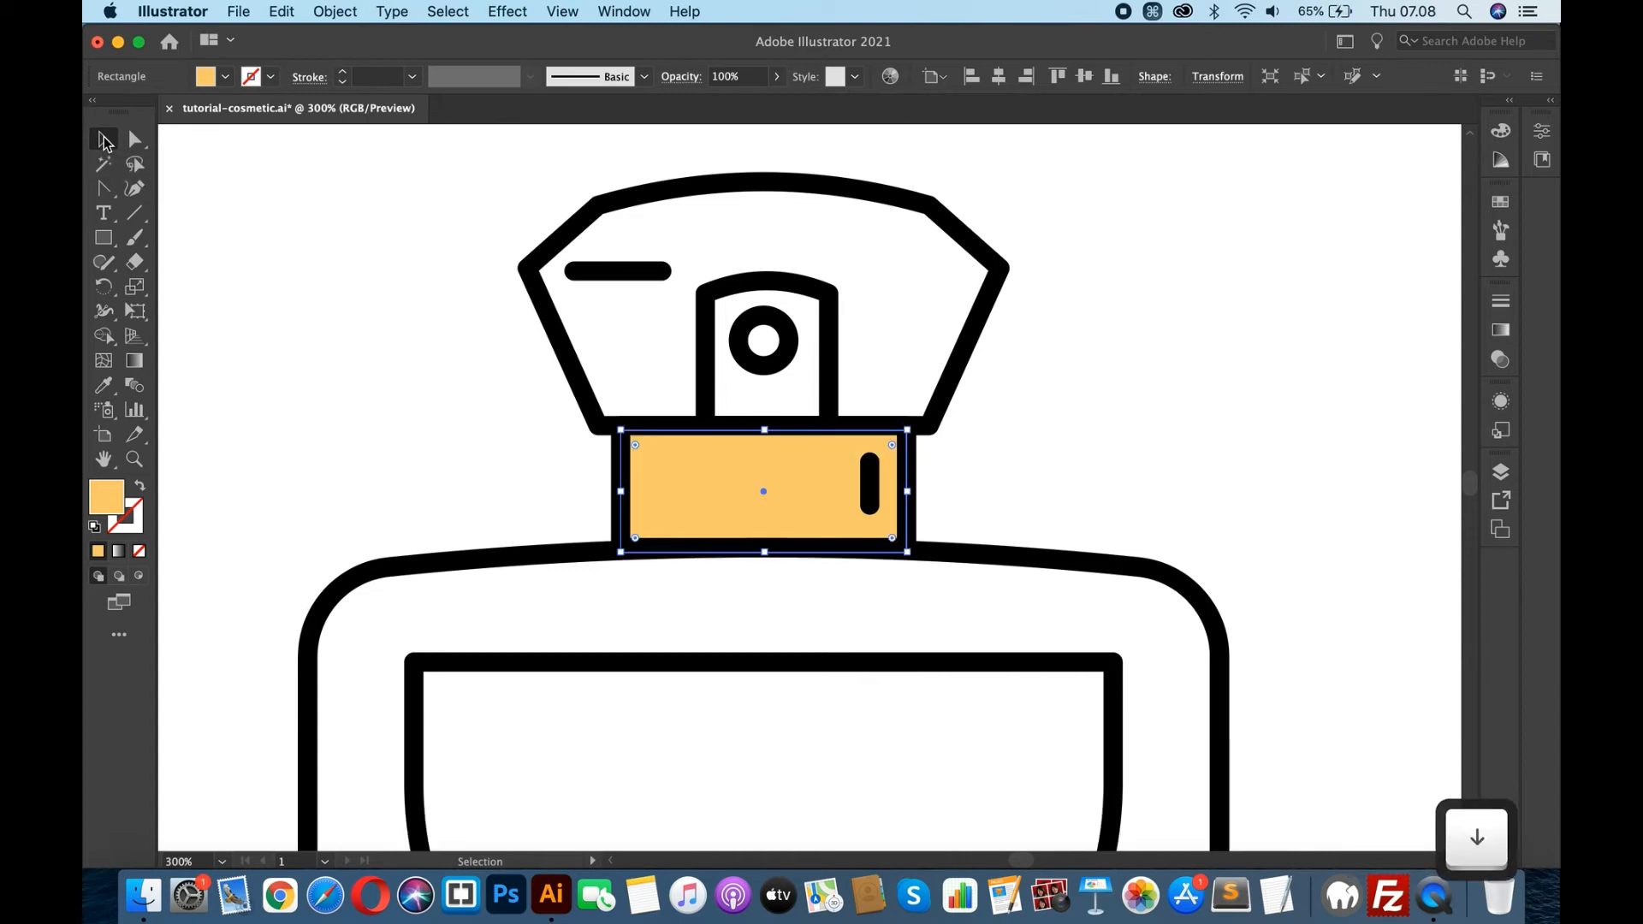
key("Down")
key("Down")
key("Right")
key("Right")
key("Right")
key("Right")
key("Right")
key("Right")
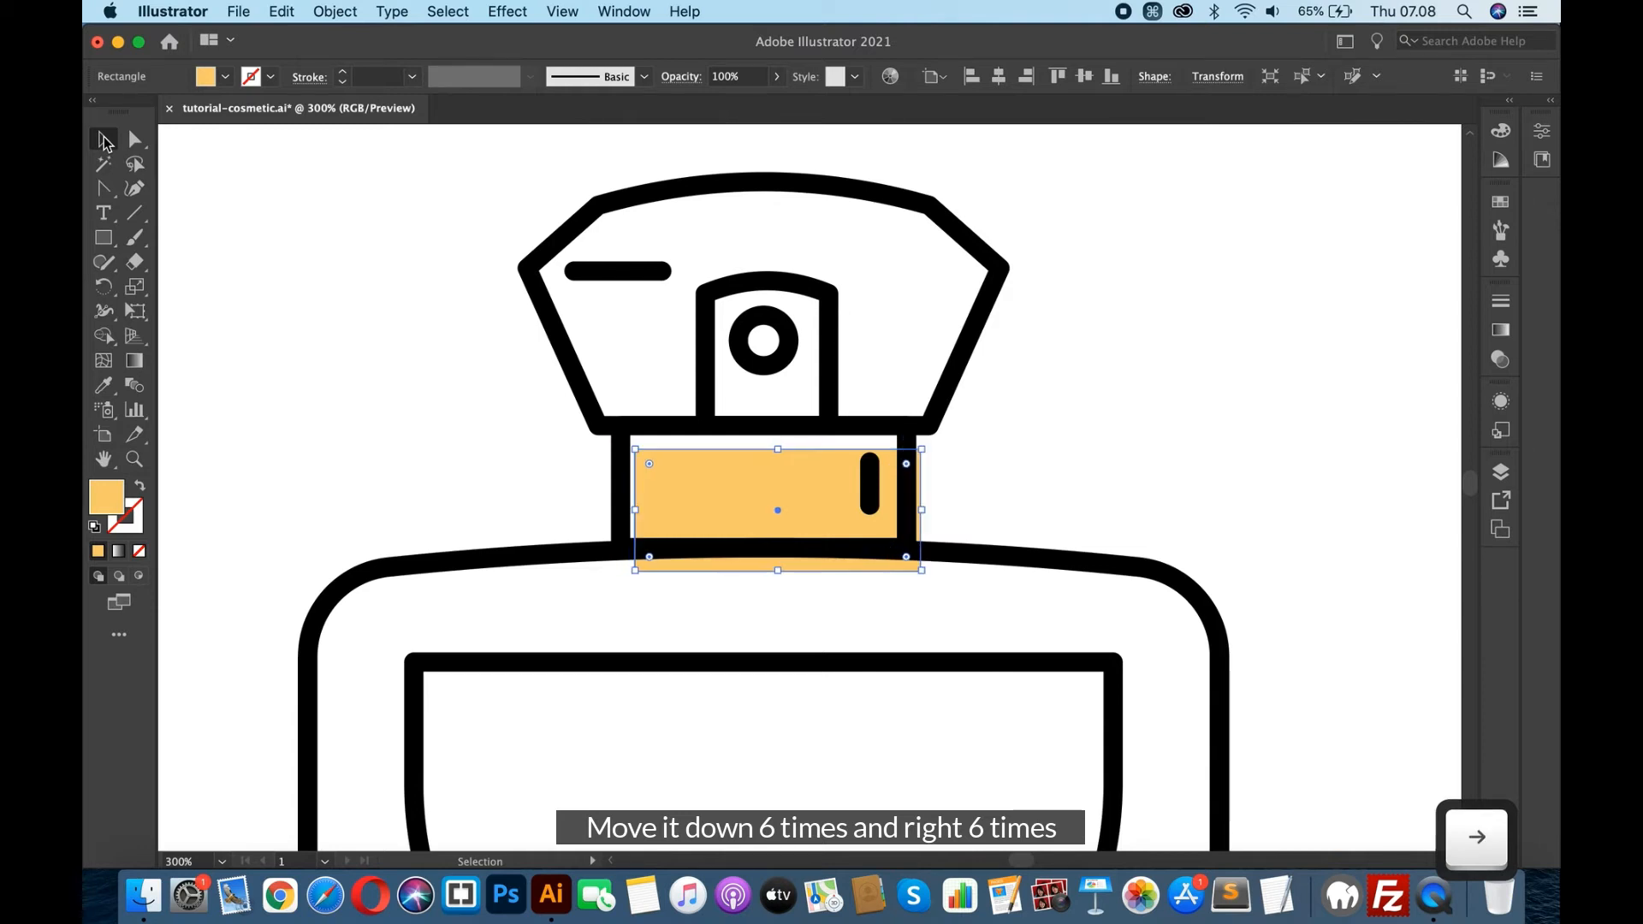
key("Right")
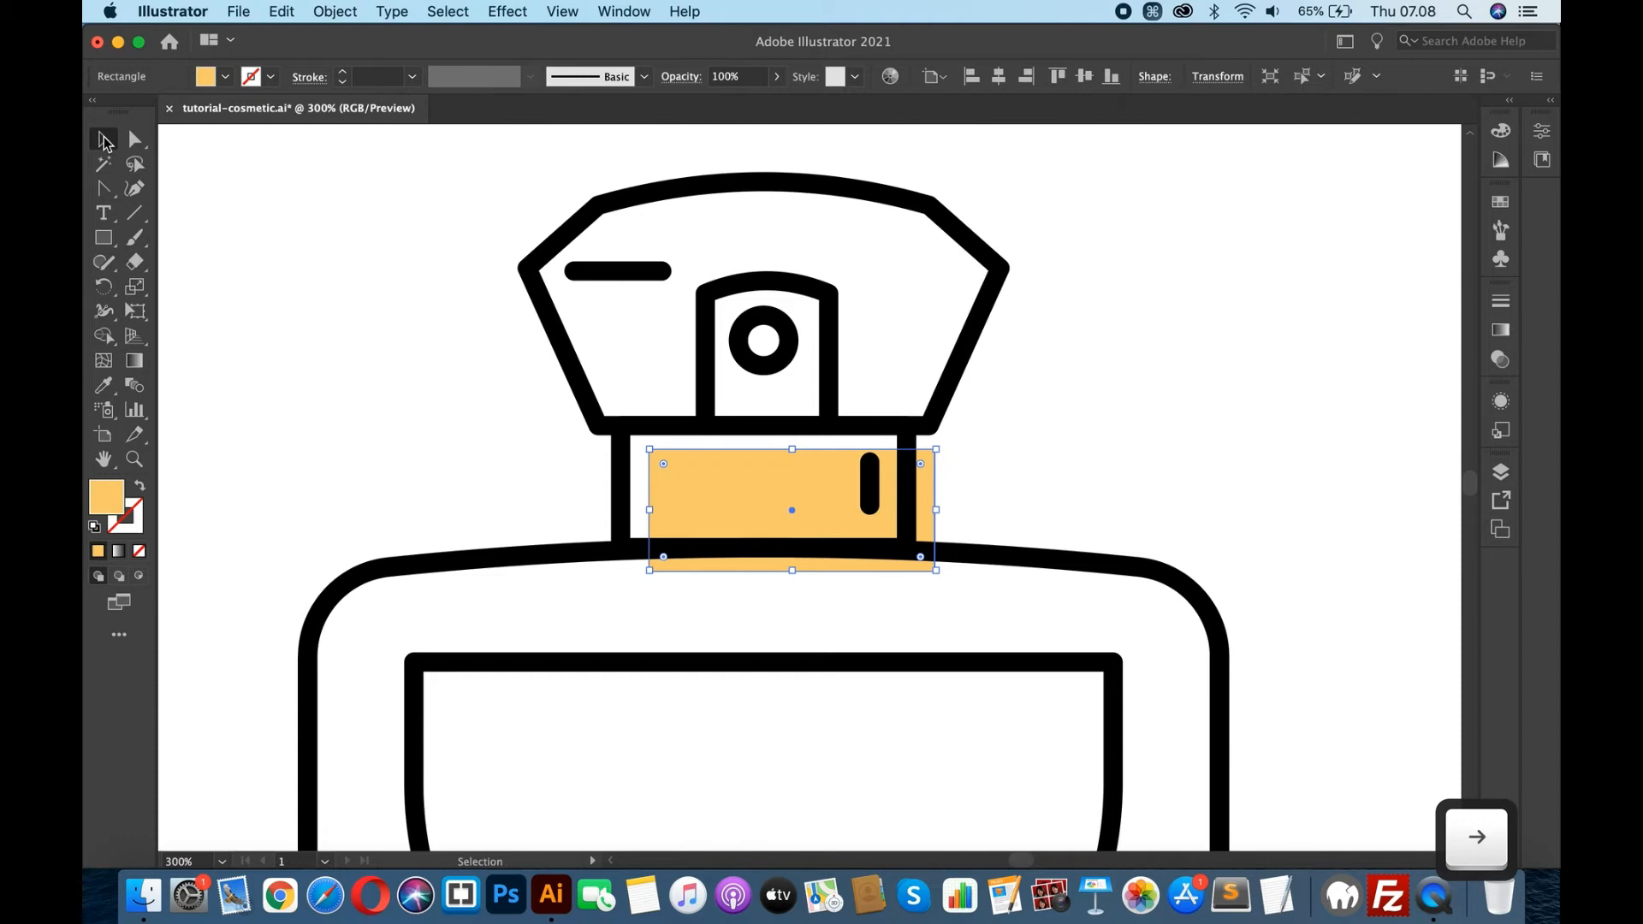
left_click(248, 310)
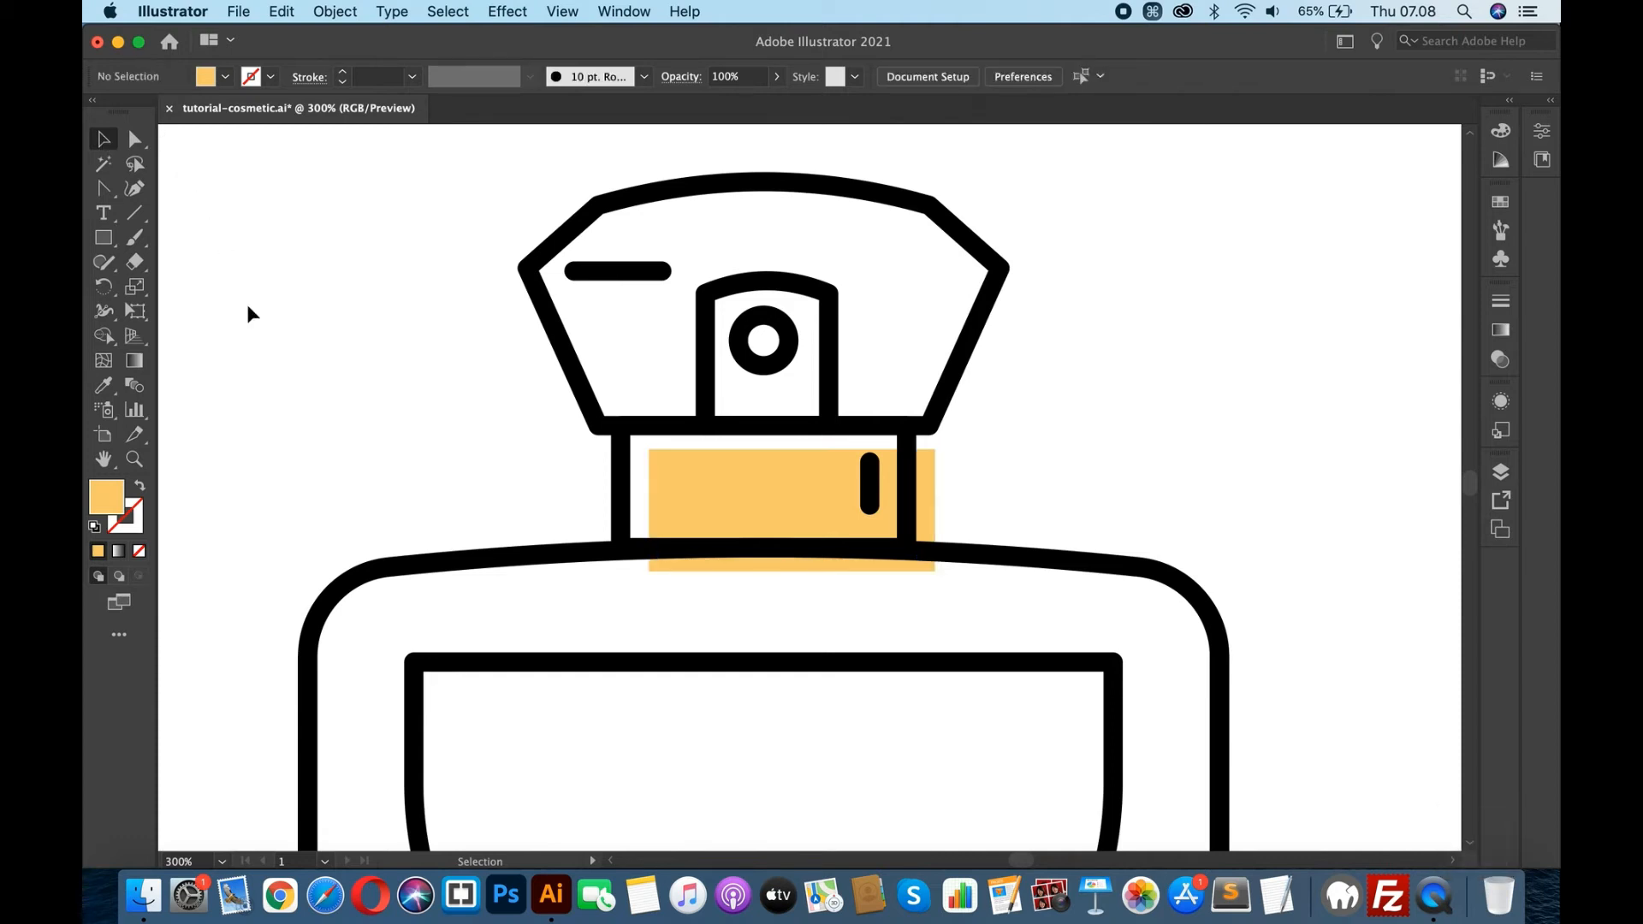
- Paste a copy of the nozzle shape in front and give it the grey #ADADAD swatch's fill without a stroke
key("super+minus")
key("super+minus")
key("super+minus")
key("super+minus")
key("super+equal")
key("super+equal")
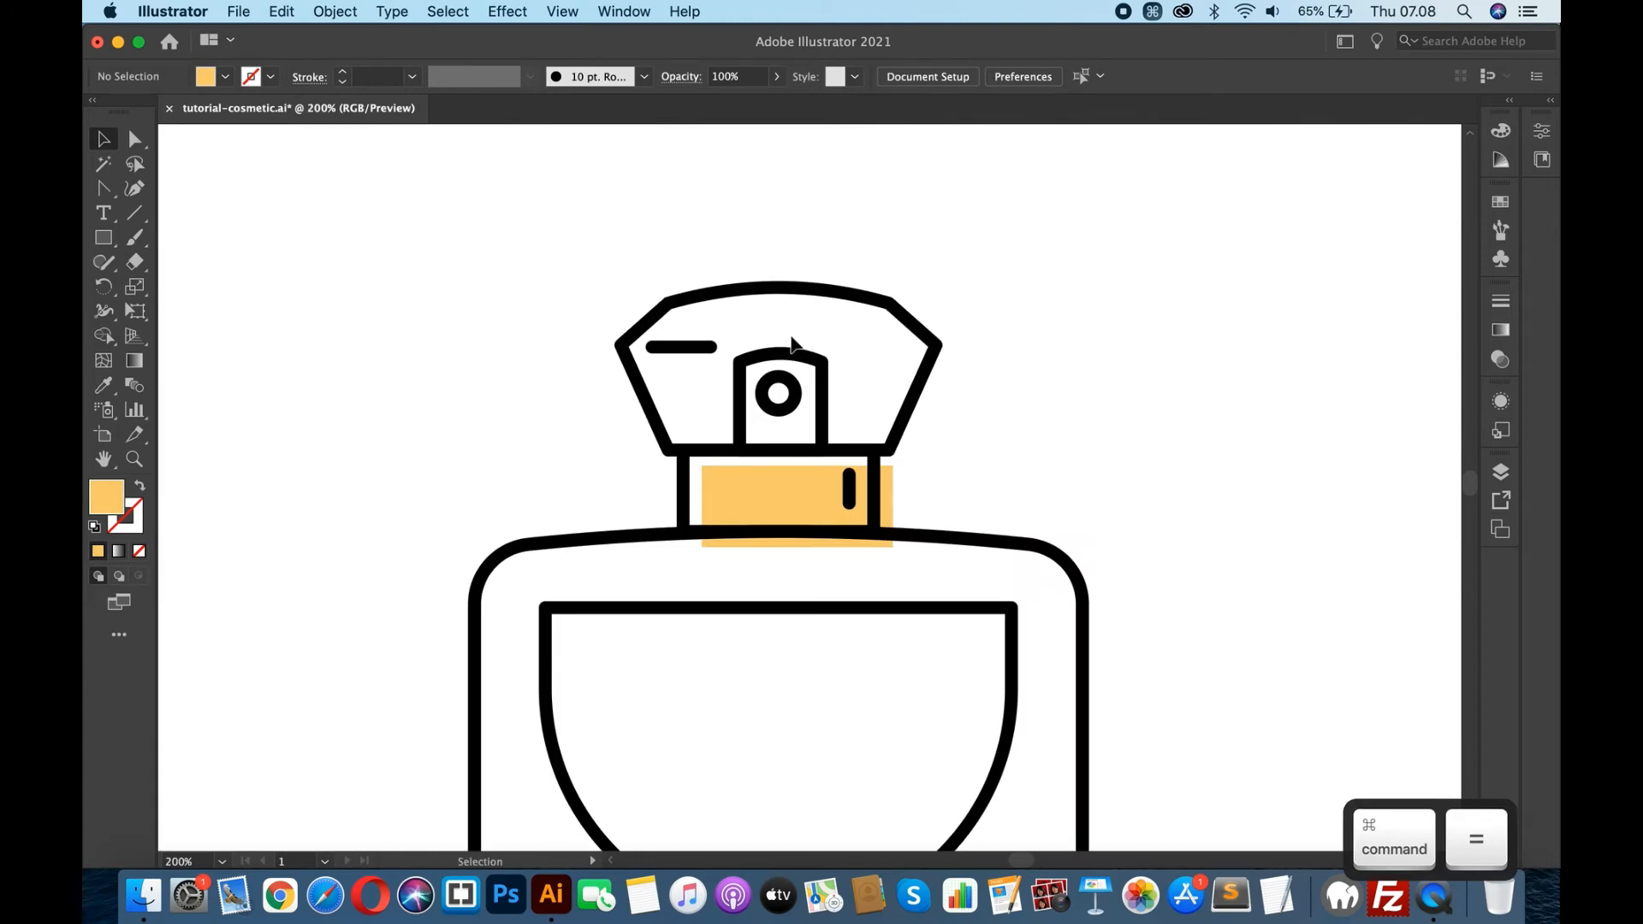
left_click(822, 370, "super")
key("super+c")
key("super+f")
scroll(918, 342, "up", 10)
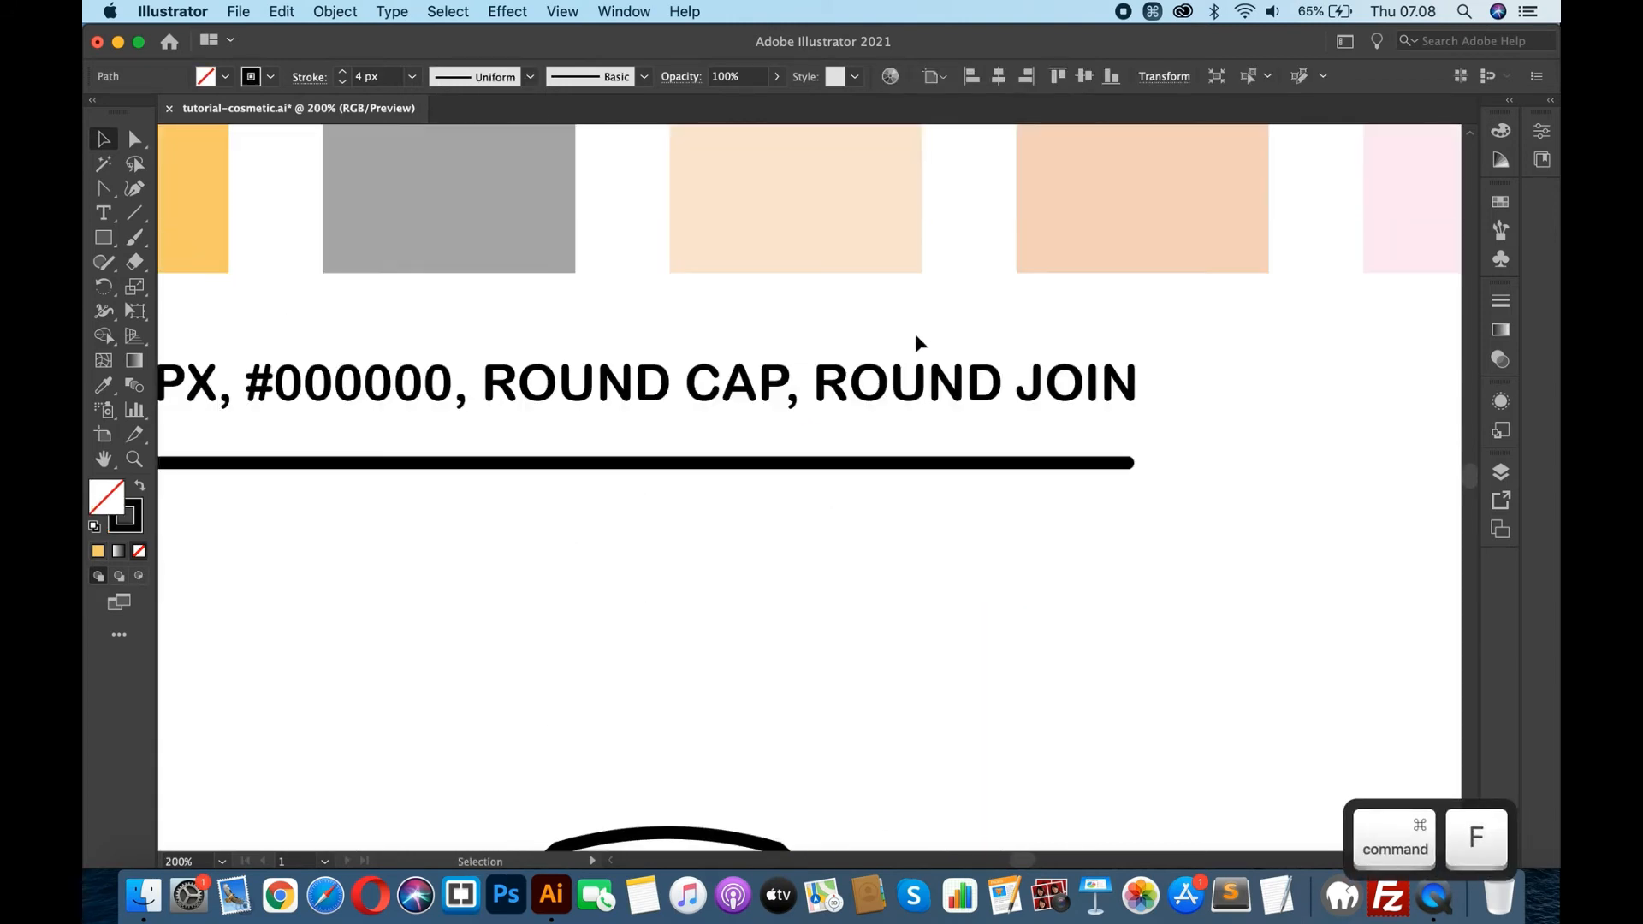
key("i")
left_click(502, 202)
scroll(575, 433, "down", 10)
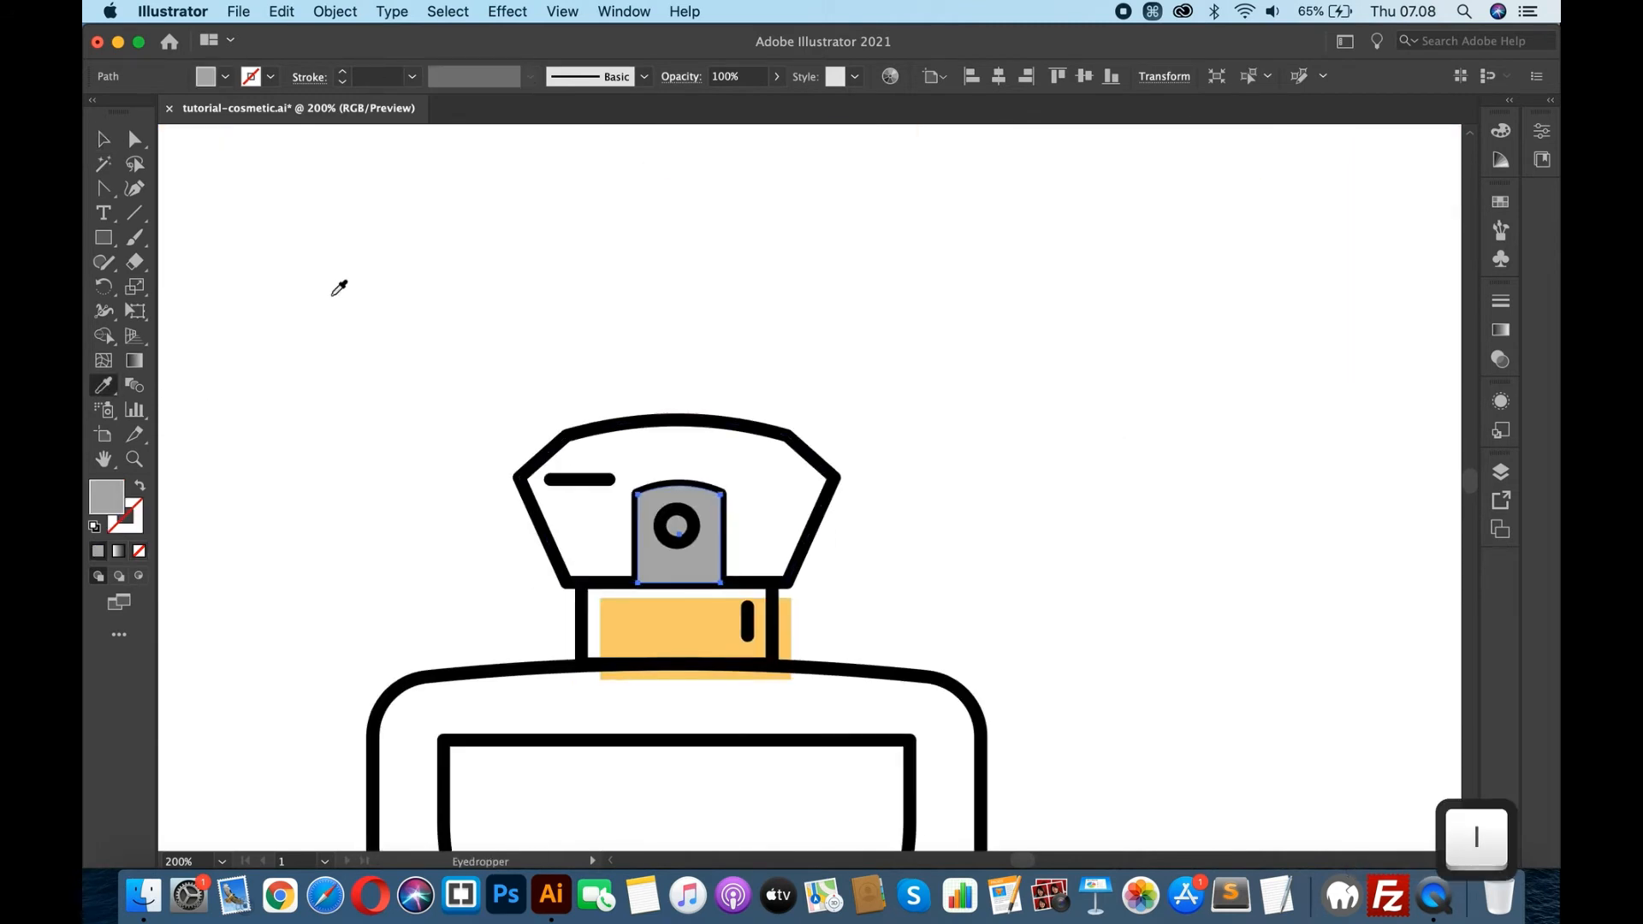
- Send the grey nozzle fill behind its outline and offset it about 5 px down and 6 px to the right
left_click(103, 141)
key("super+bracketleft")
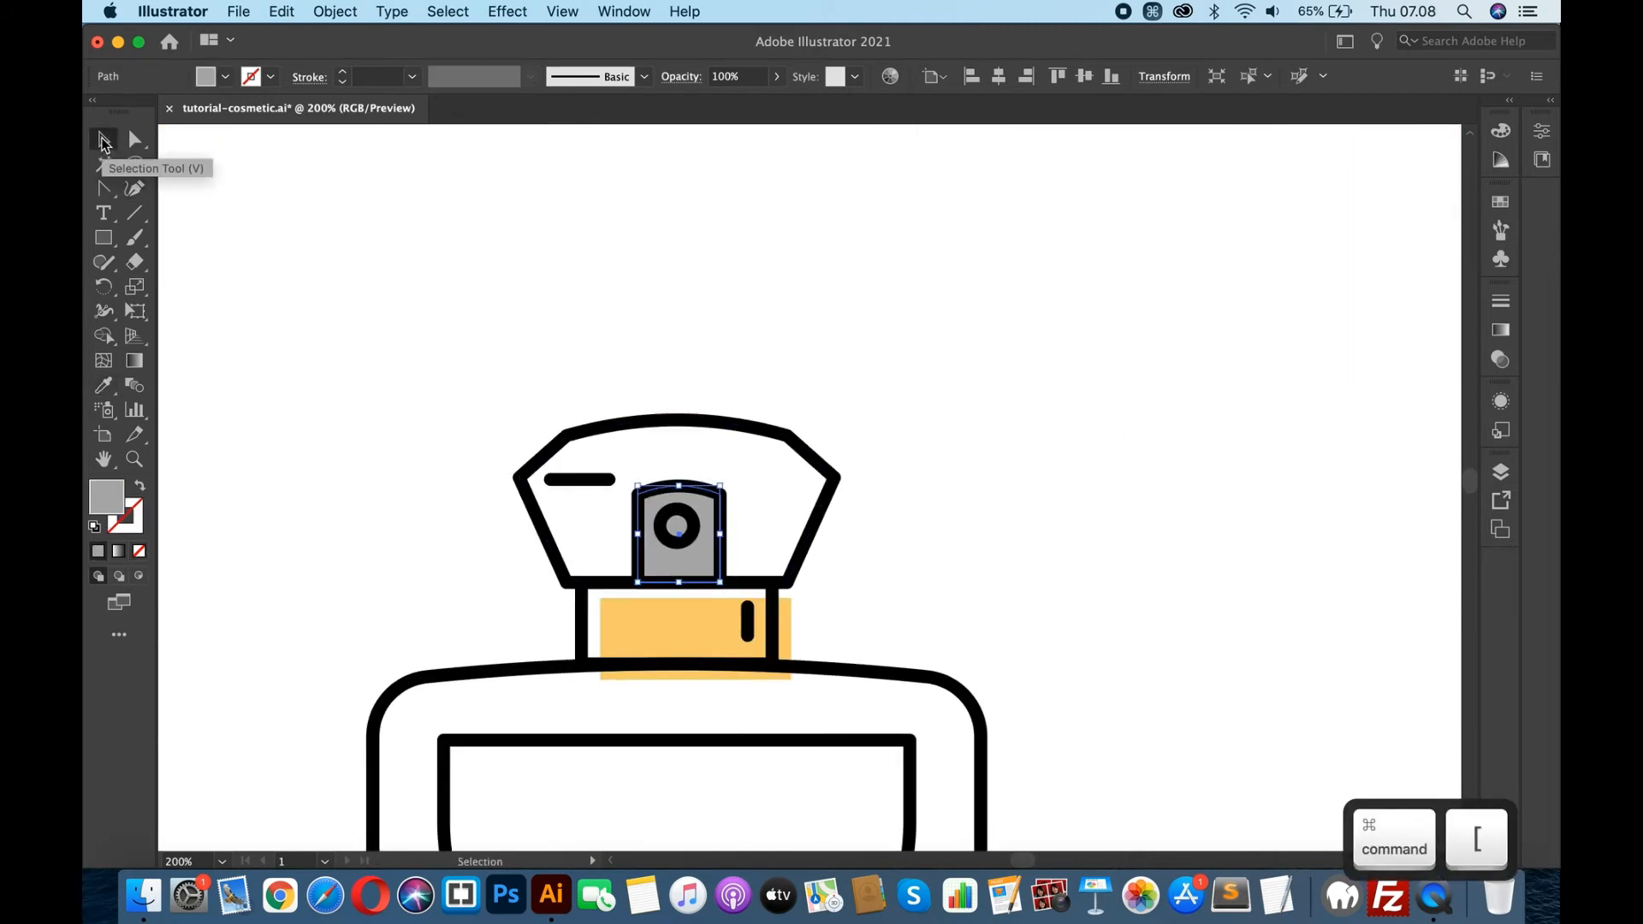
key("Right")
key("Right")
key("Right")
key("Right")
key("Right")
key("Right")
key("Down")
key("Down")
key("Down")
key("Down")
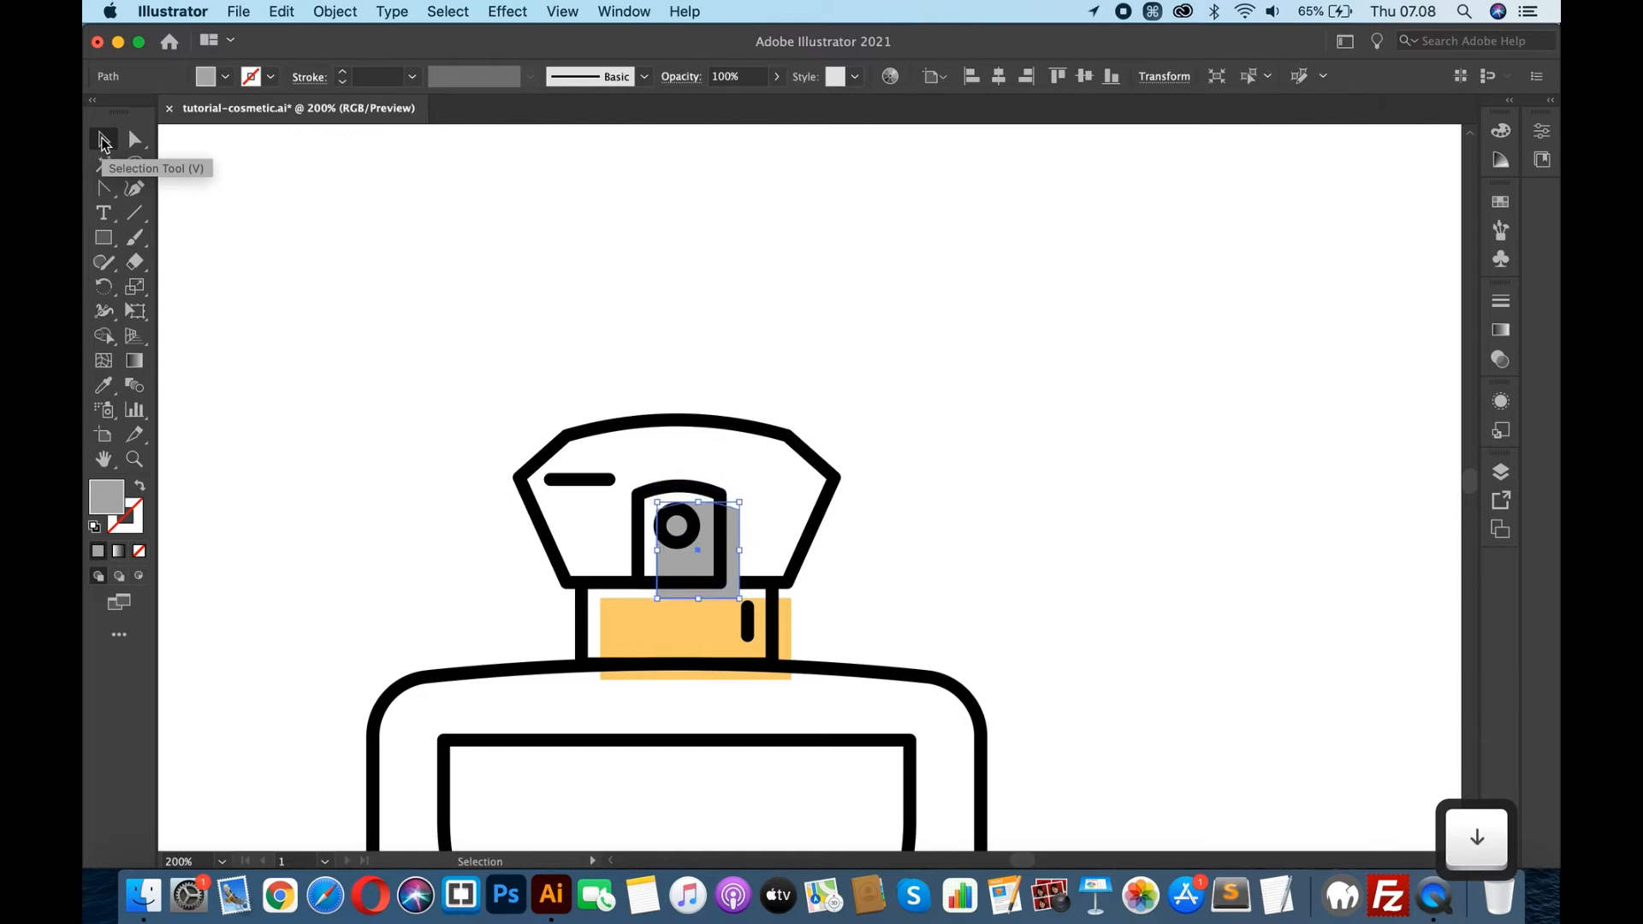
left_click(202, 233)
- Duplicate the whole perfume bottle in place and move the copy horizontally to the right, clear of the original
key("super+minus")
key("super+minus")
key("super+minus")
key("super+minus")
key("super+minus")
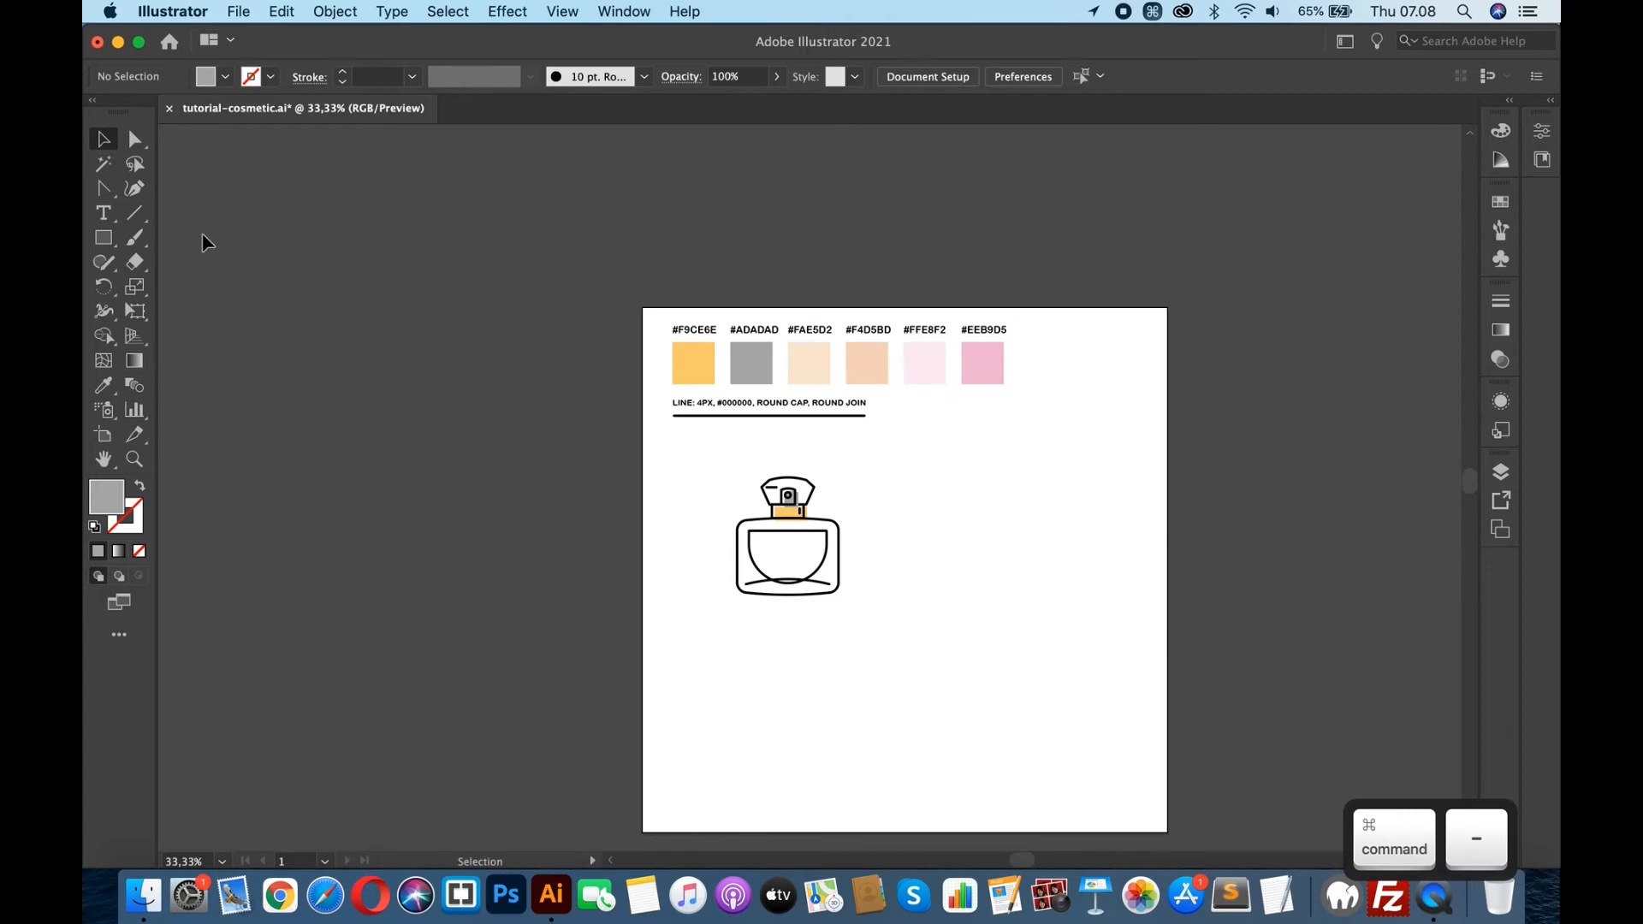
key("super+equal")
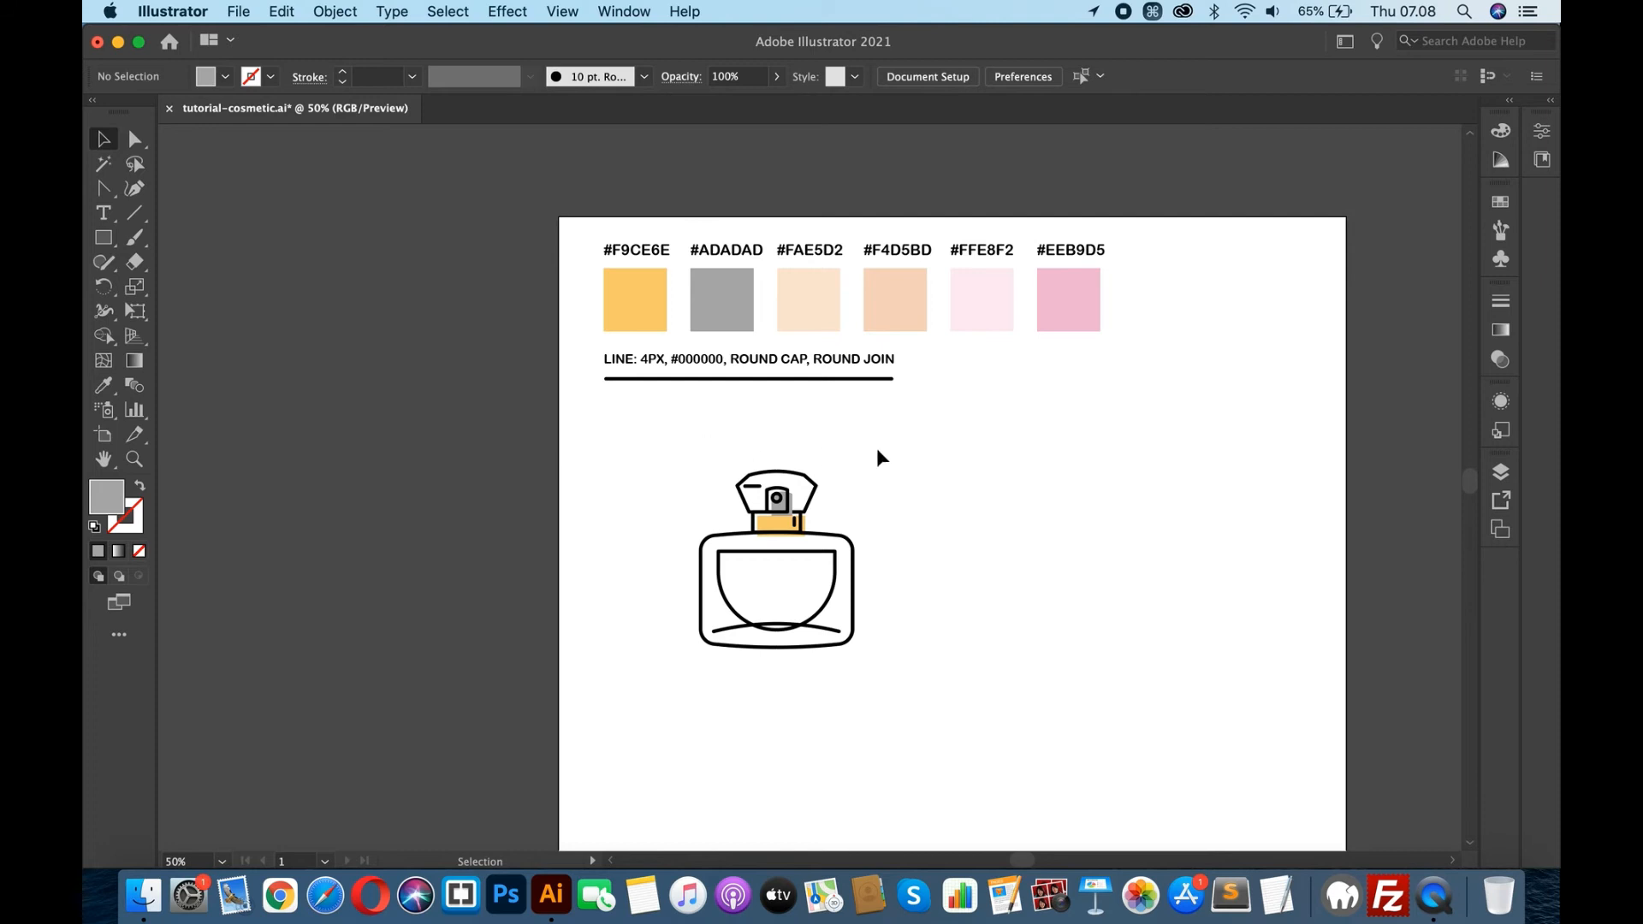
left_click_drag(902, 443, 642, 680)
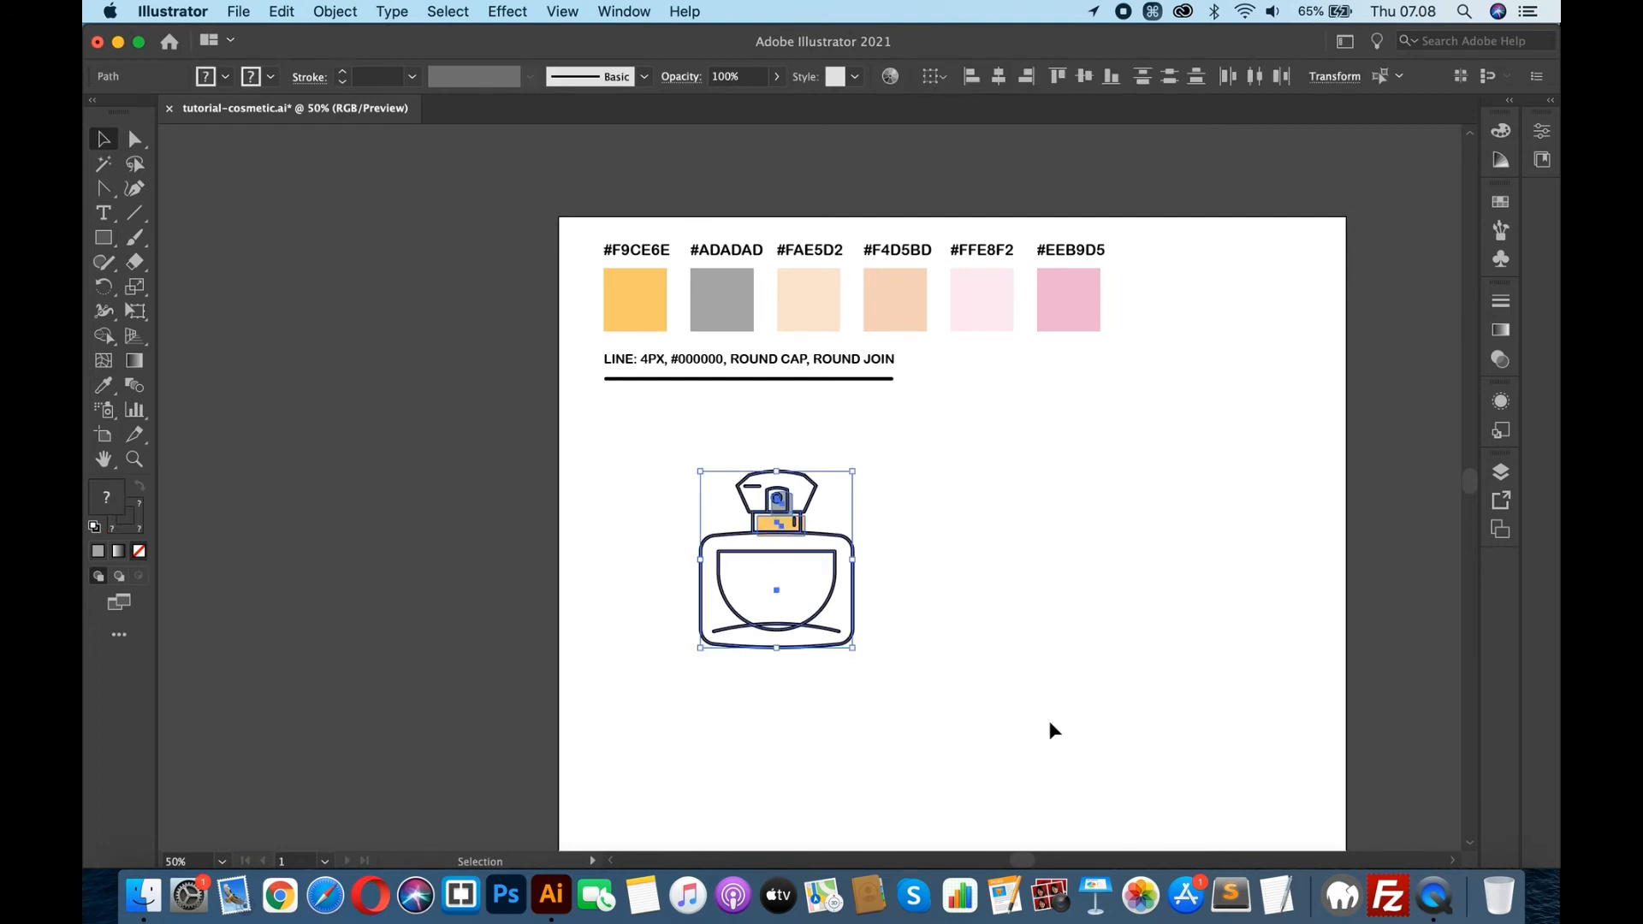
key("super")
key("super+c")
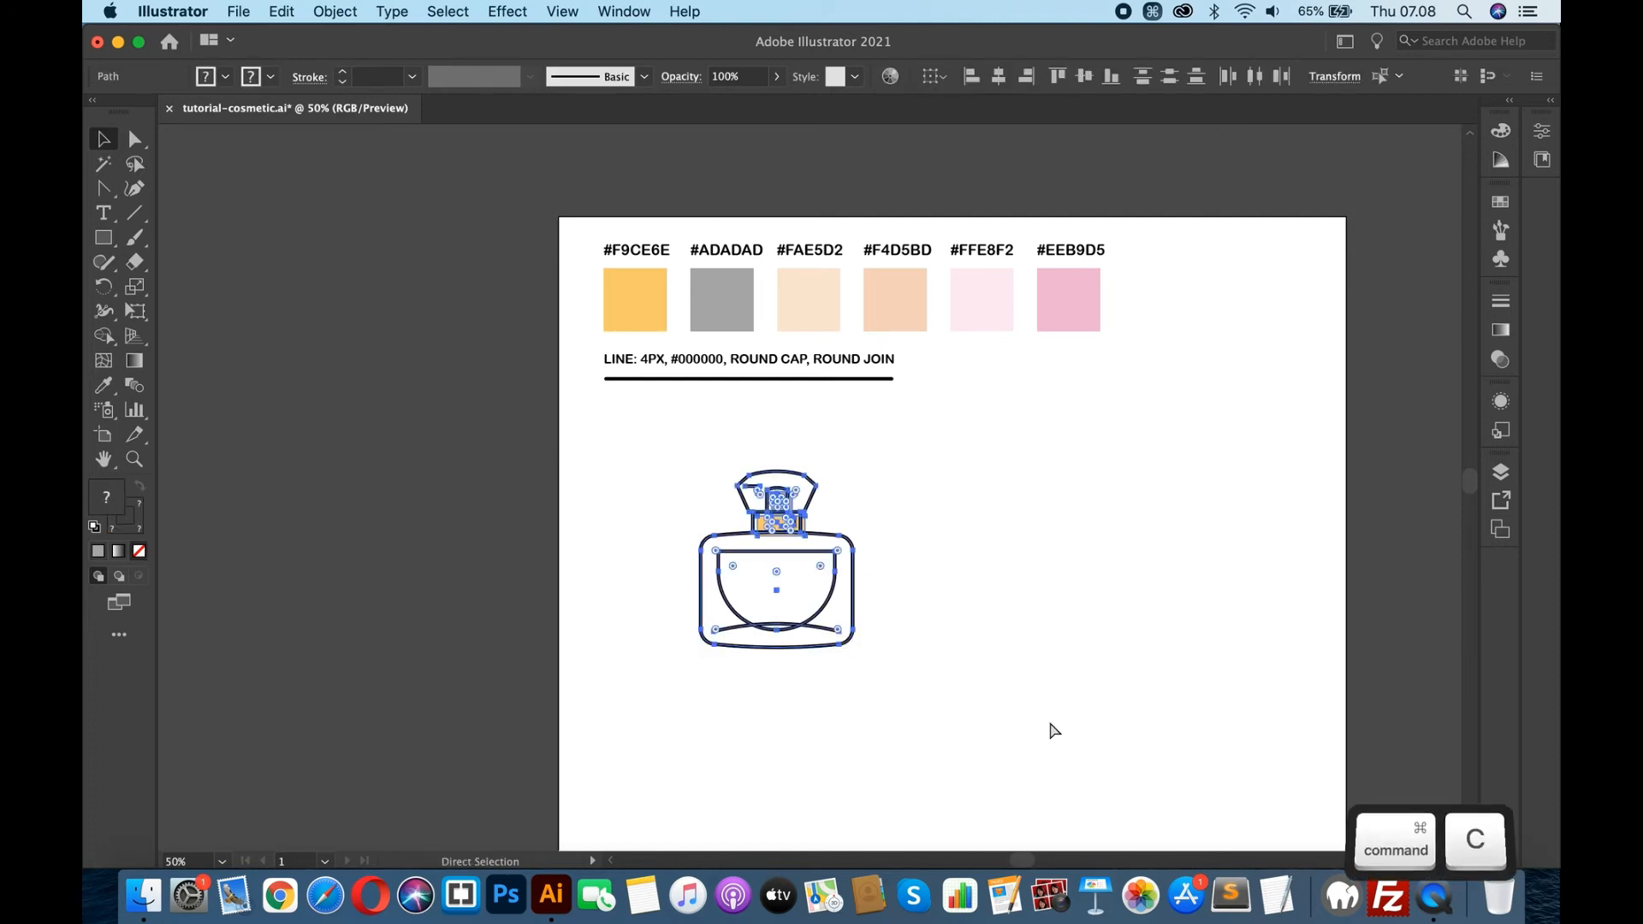
key("super+f")
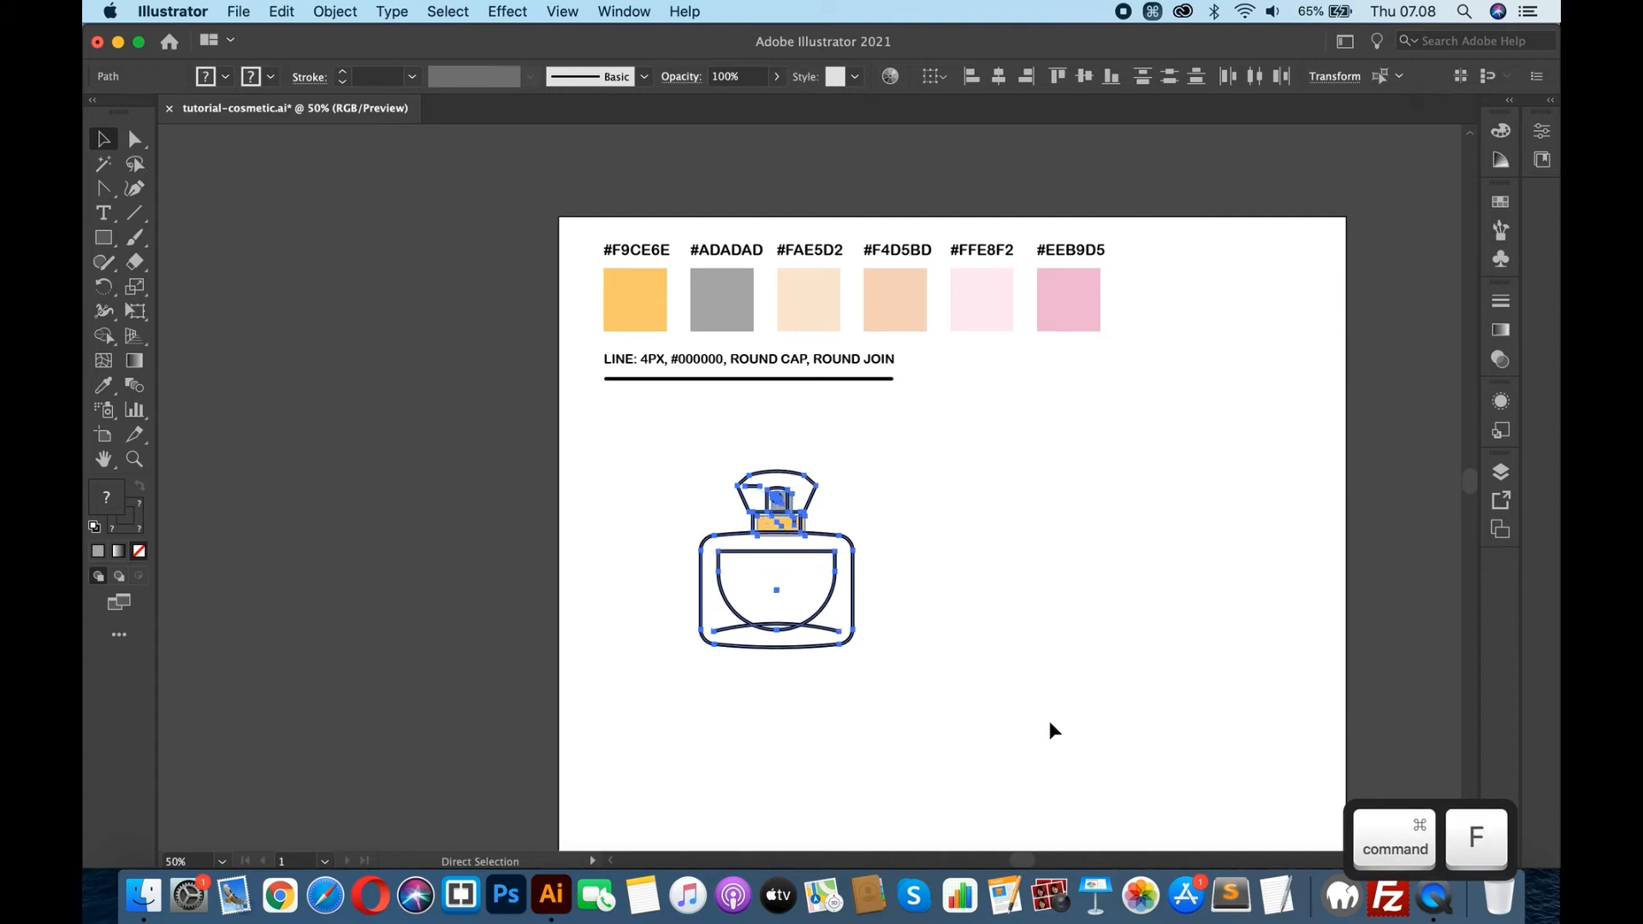
key("shift+Right")
key("shift+Right")
key("shift+Right")
key("shift+Right")
key("shift+Right")
key("shift+Right")
key("shift+Right")
key("shift+Right")
key("shift+Right")
key("shift+Right")
key("shift+Right")
key("shift+Right")
key("shift+Right")
key("shift+Right")
key("shift+Right")
key("shift+Right")
key("shift+Right")
key("shift+Right")
key("shift+Right")
key("shift+Right")
key("shift+Right")
key("shift+Right")
key("shift+Right")
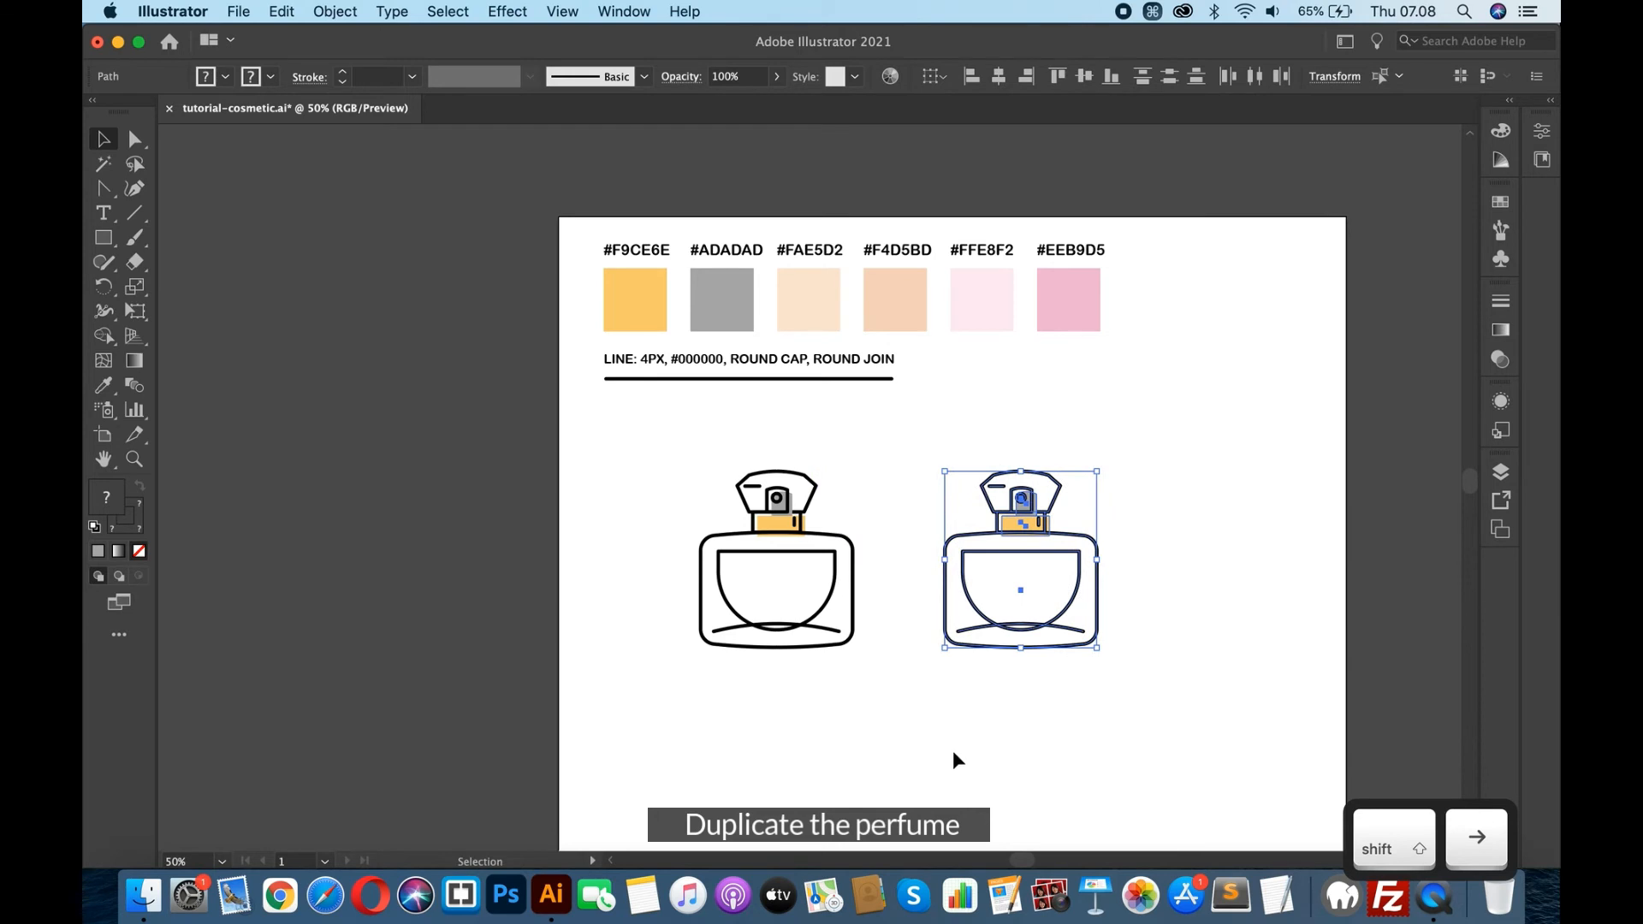
left_click(890, 755)
key("super+equal")
key("super+equal")
key("super+equal")
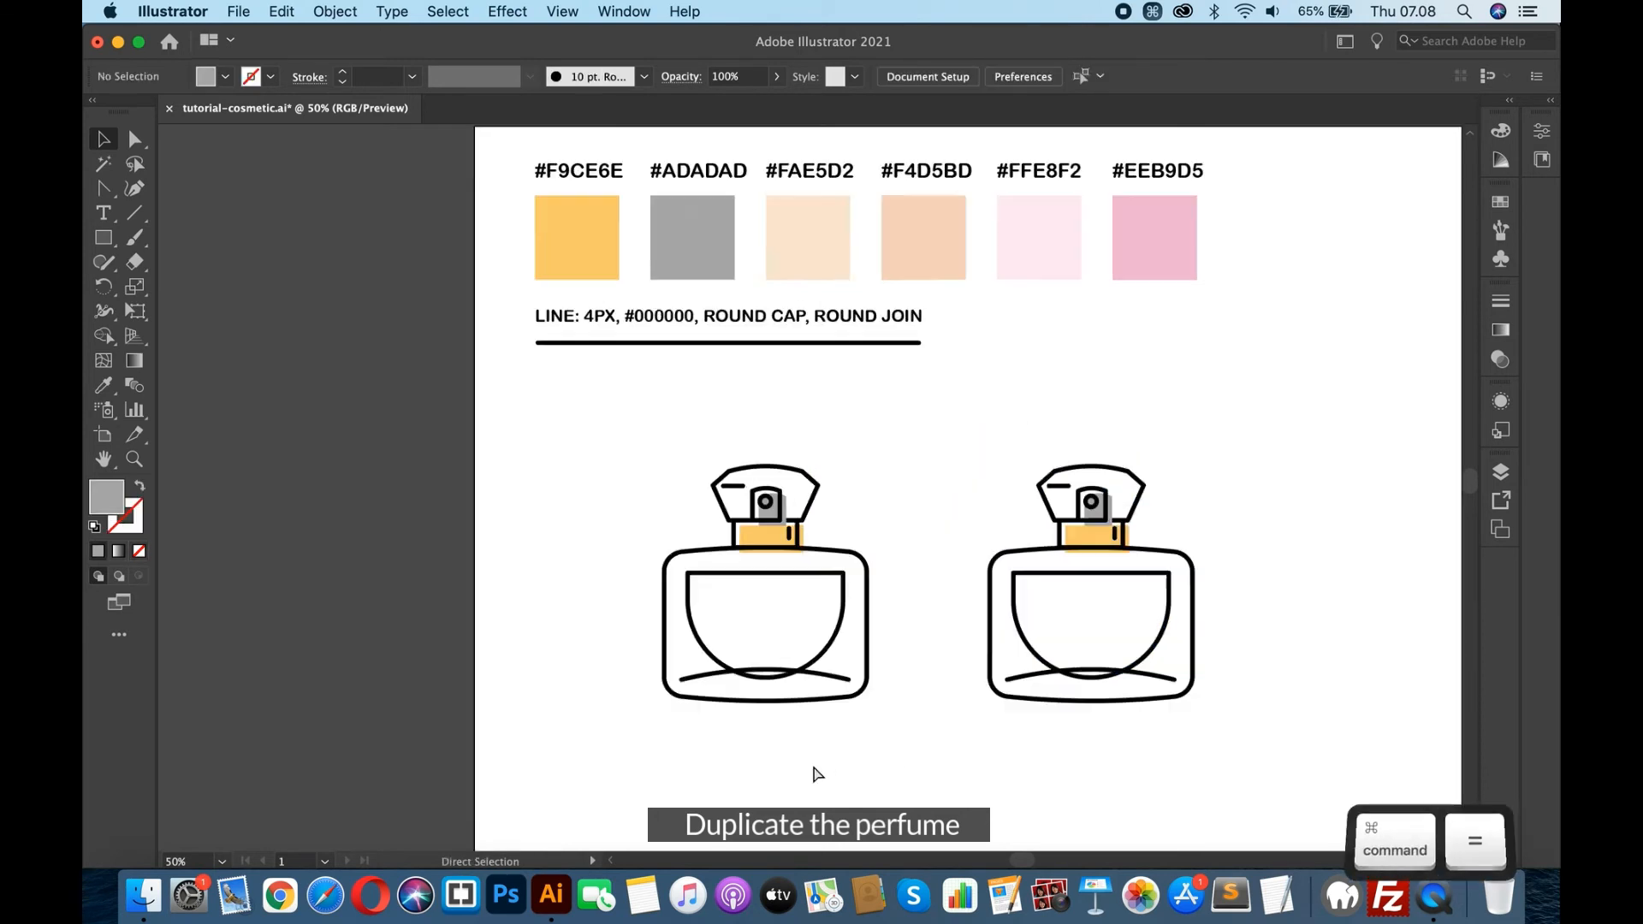
- Add anchor points on either side of the inner label shape's upper-left corner on the left bottle, and delete the corner point to open the outline
key("super+minus")
key("super+minus")
key("super+equal")
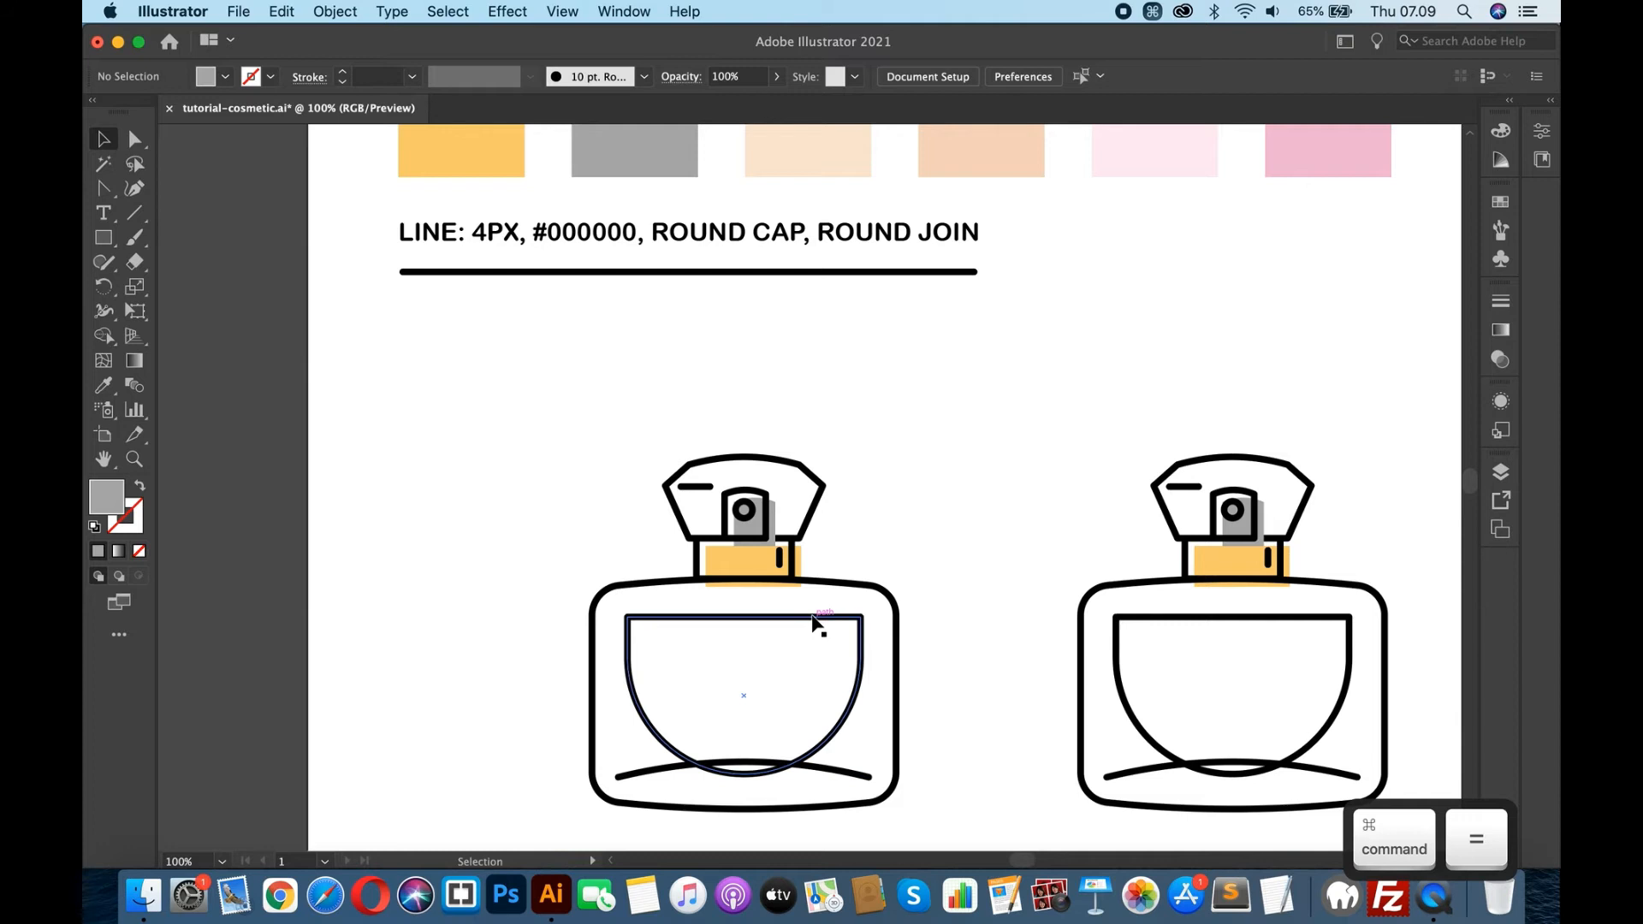
left_click_drag(101, 190, 198, 205)
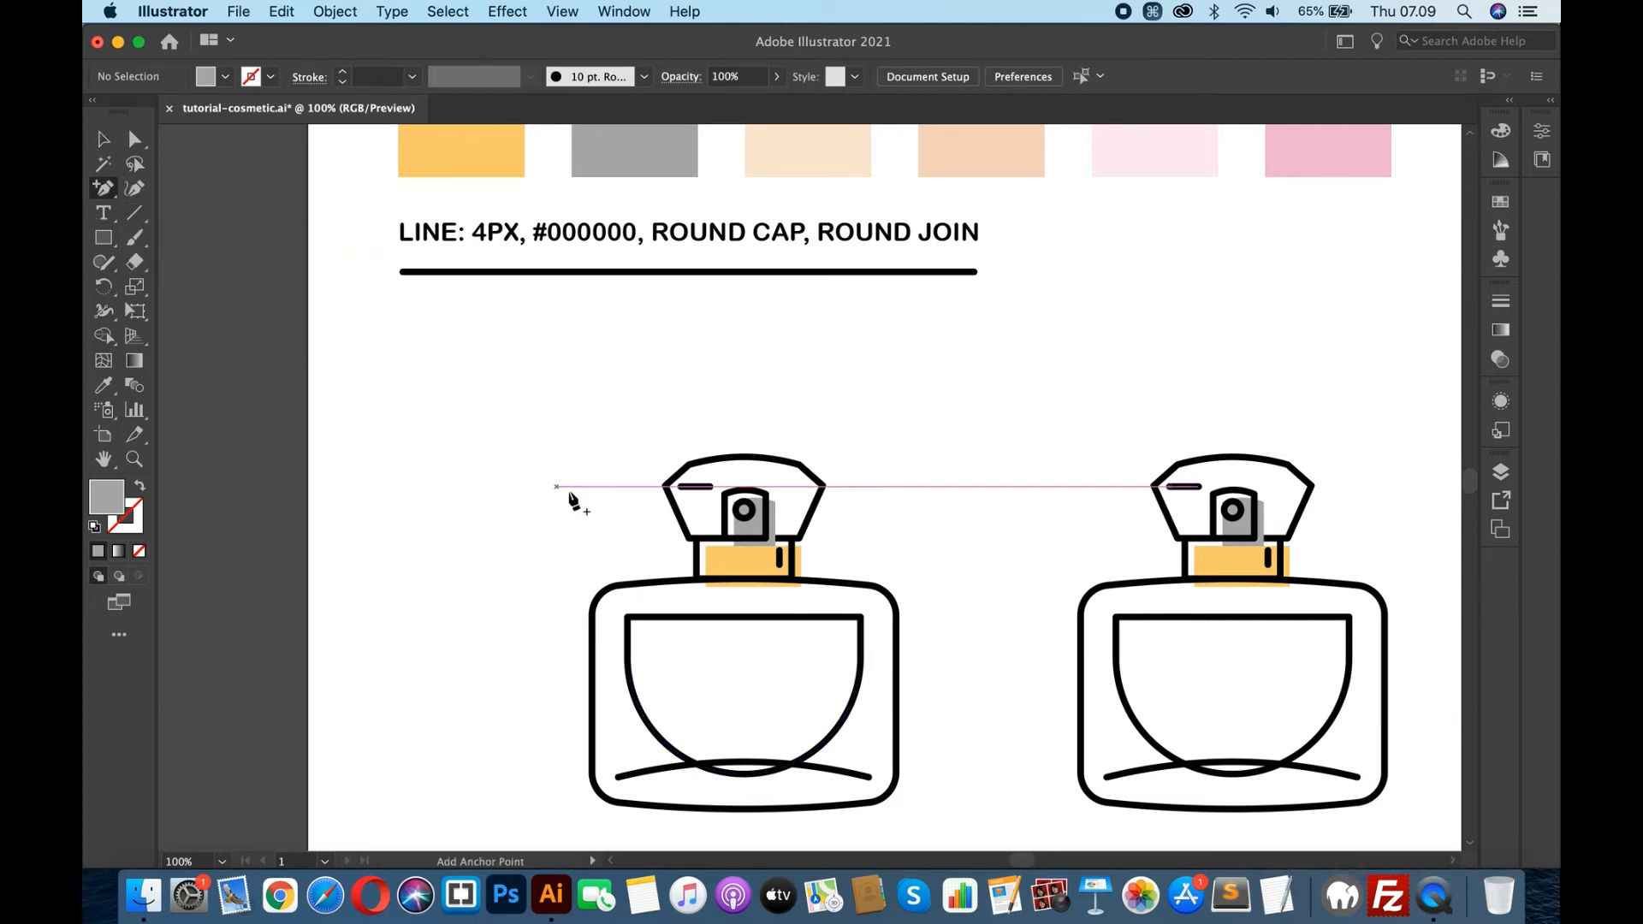
left_click(628, 635)
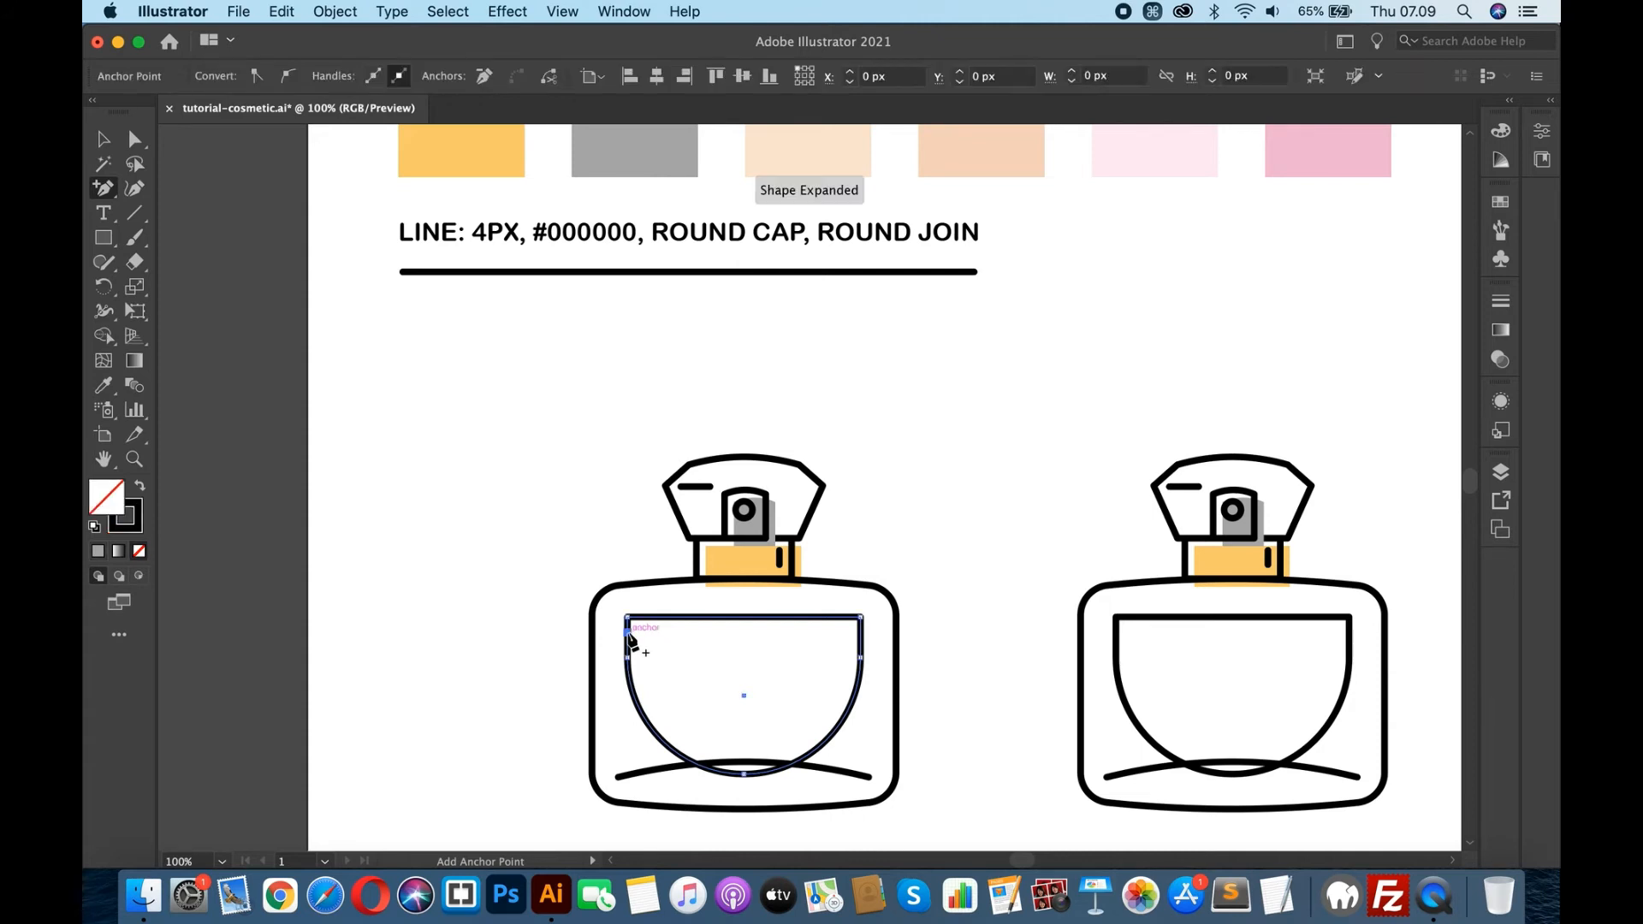
left_click(699, 617)
left_click(137, 139)
left_click(630, 618)
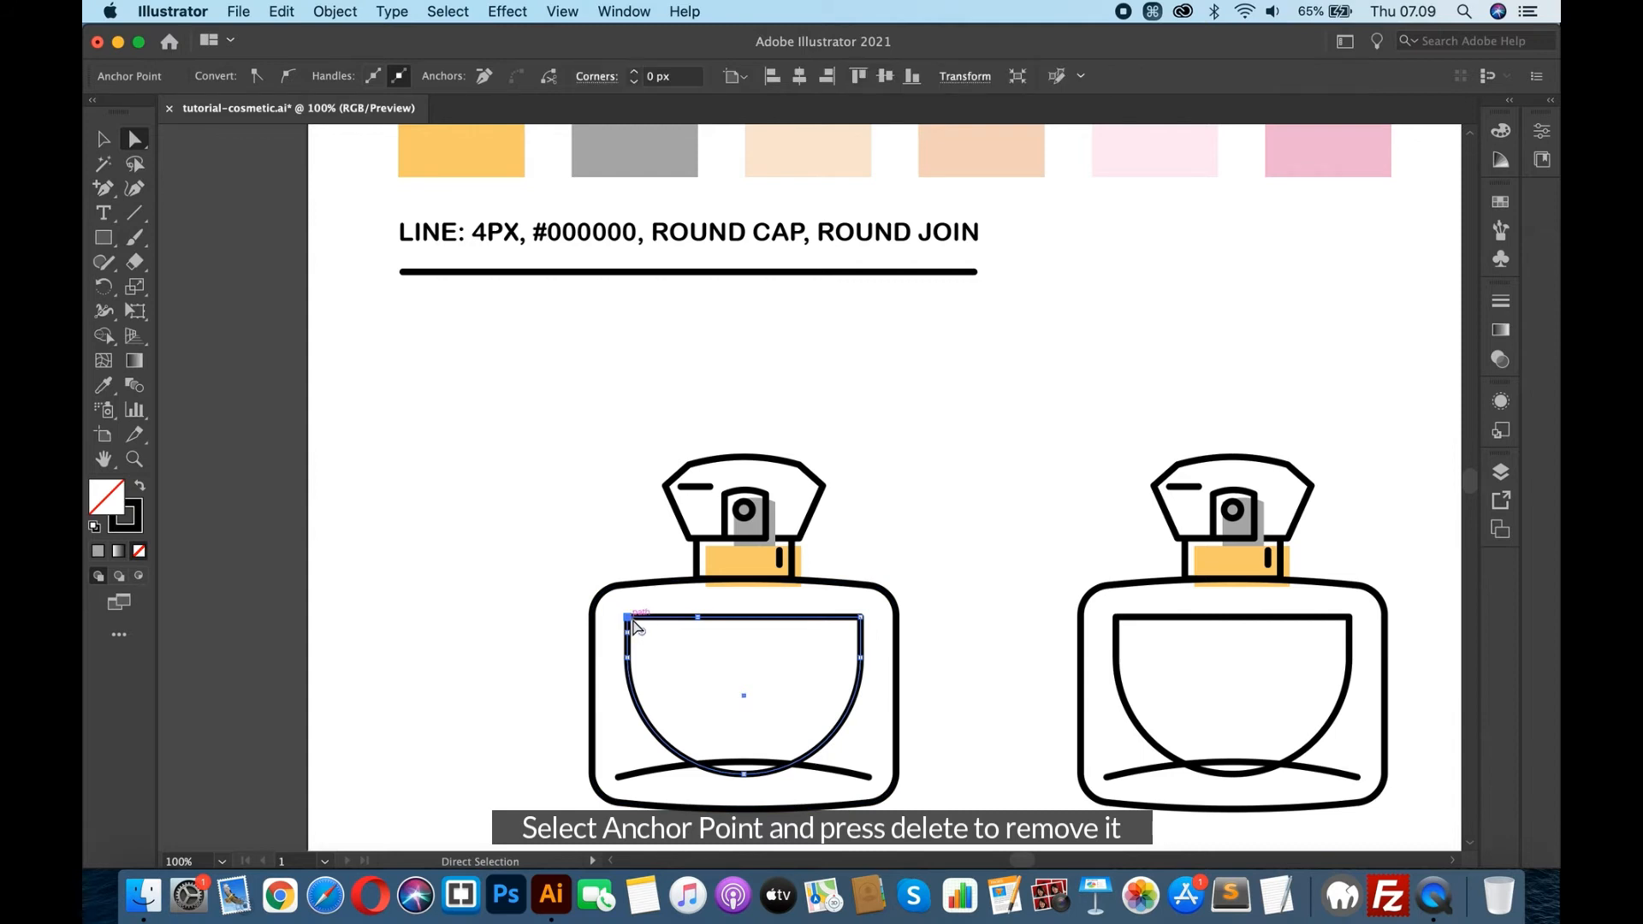
key("BackSpace")
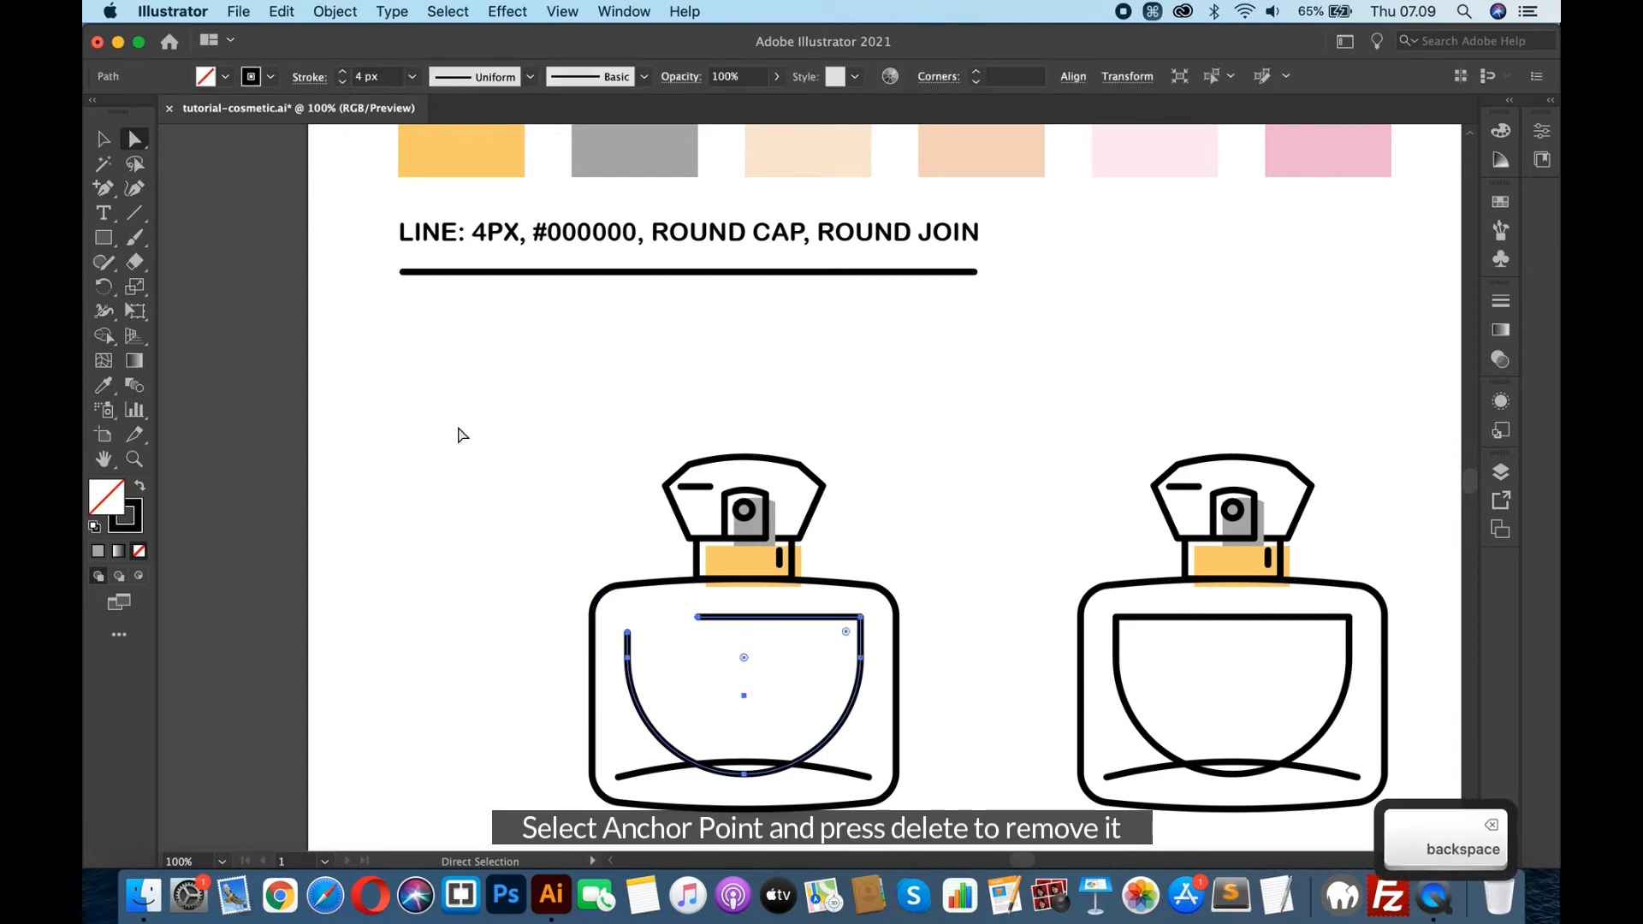
- Draw a short vertical highlight line between the label shape and the left bottle's right side, and move it down slightly
left_click(134, 212)
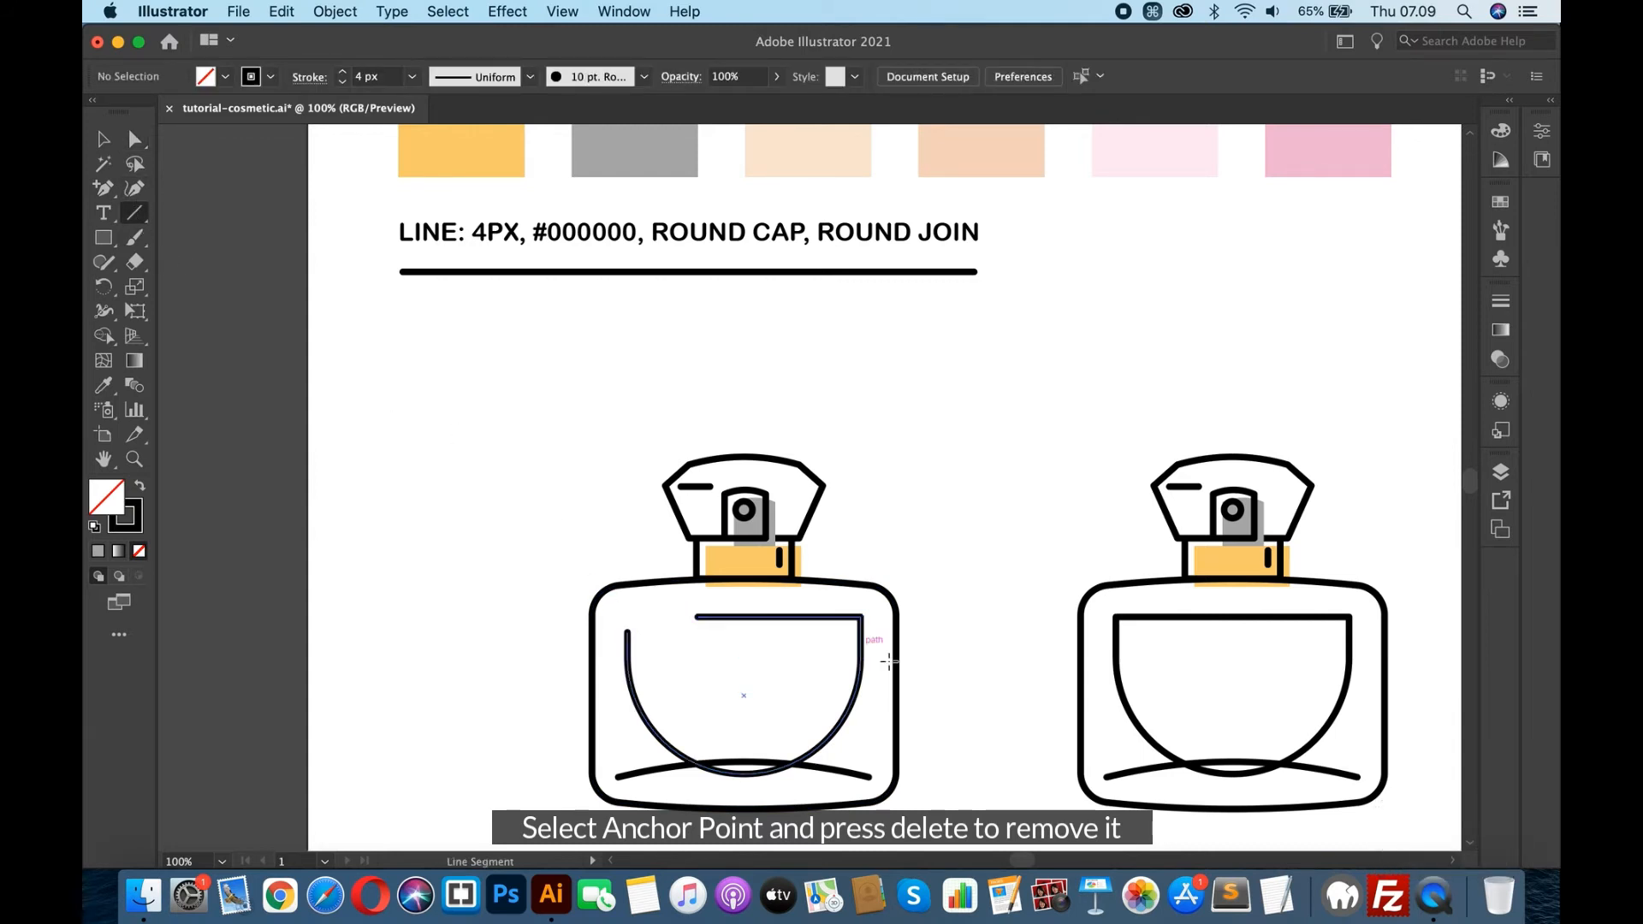
left_click_drag(879, 640, 878, 676)
left_click(104, 140)
key("shift+Down")
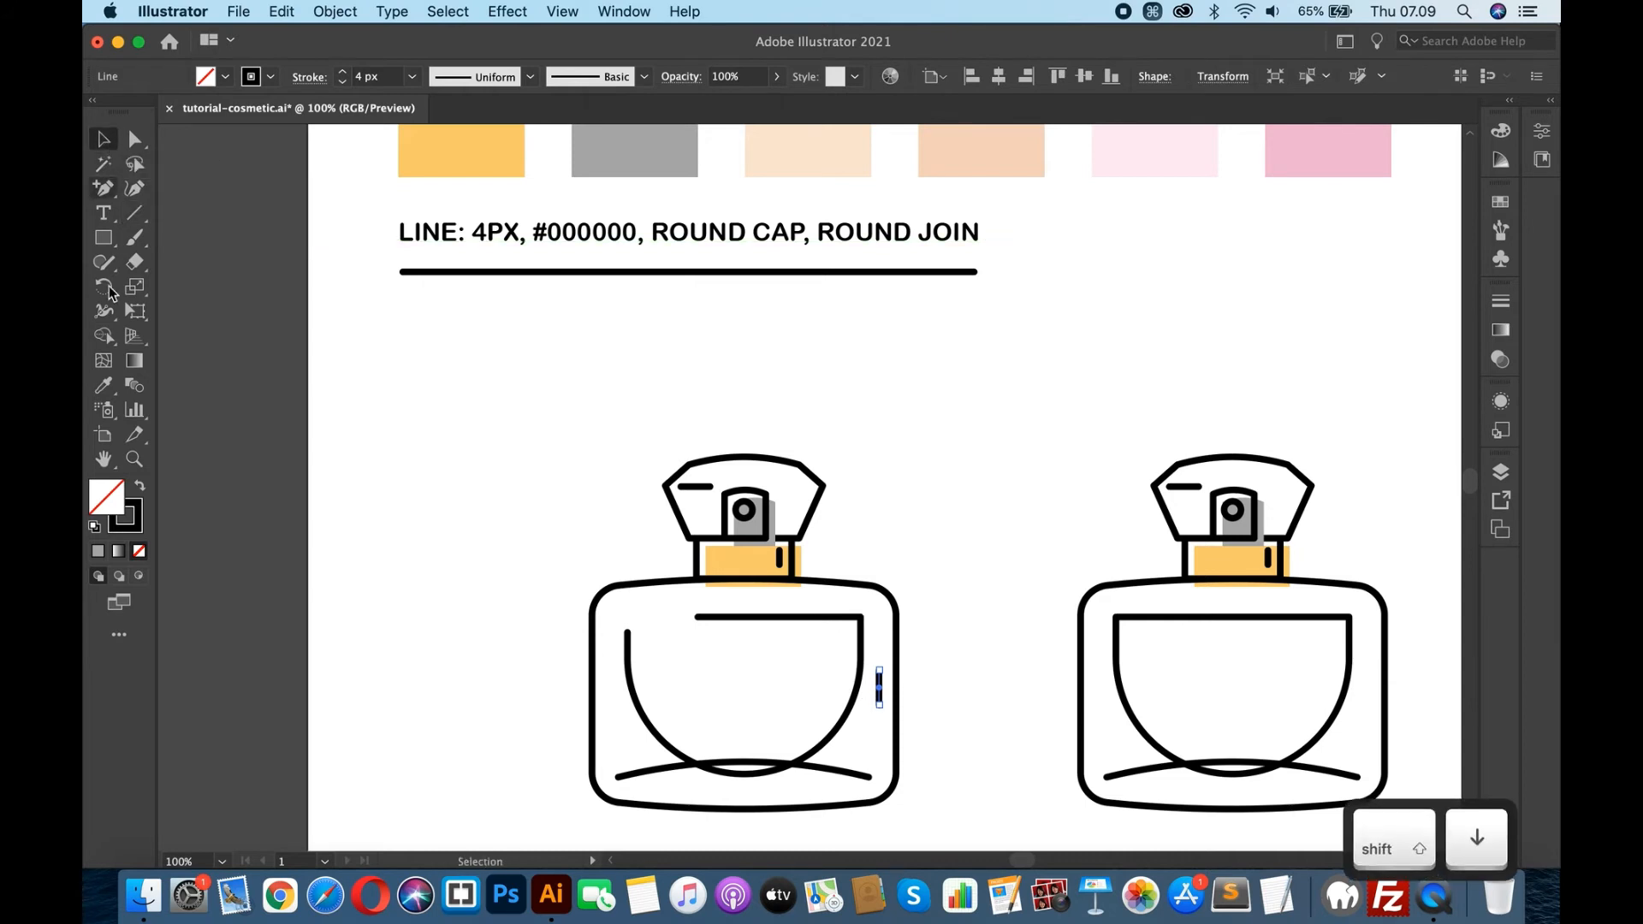
left_click(231, 439)
- Add anchor points near both ends of the left bottle's curved base line and delete the middle portion, keeping two short end strokes
left_click(104, 189)
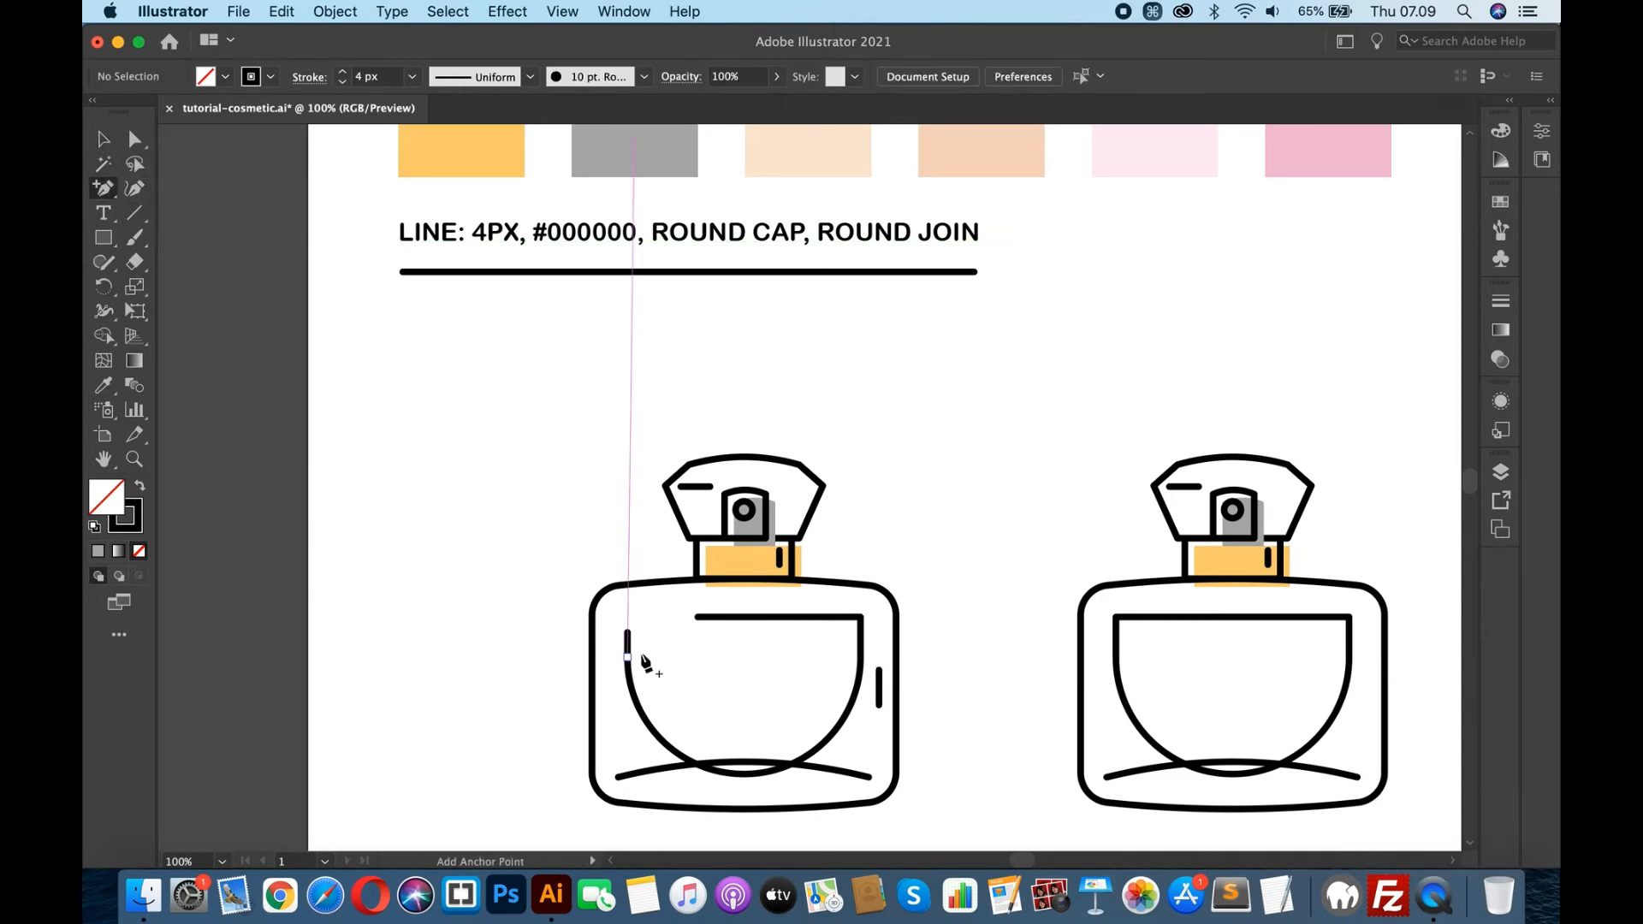
left_click(661, 775)
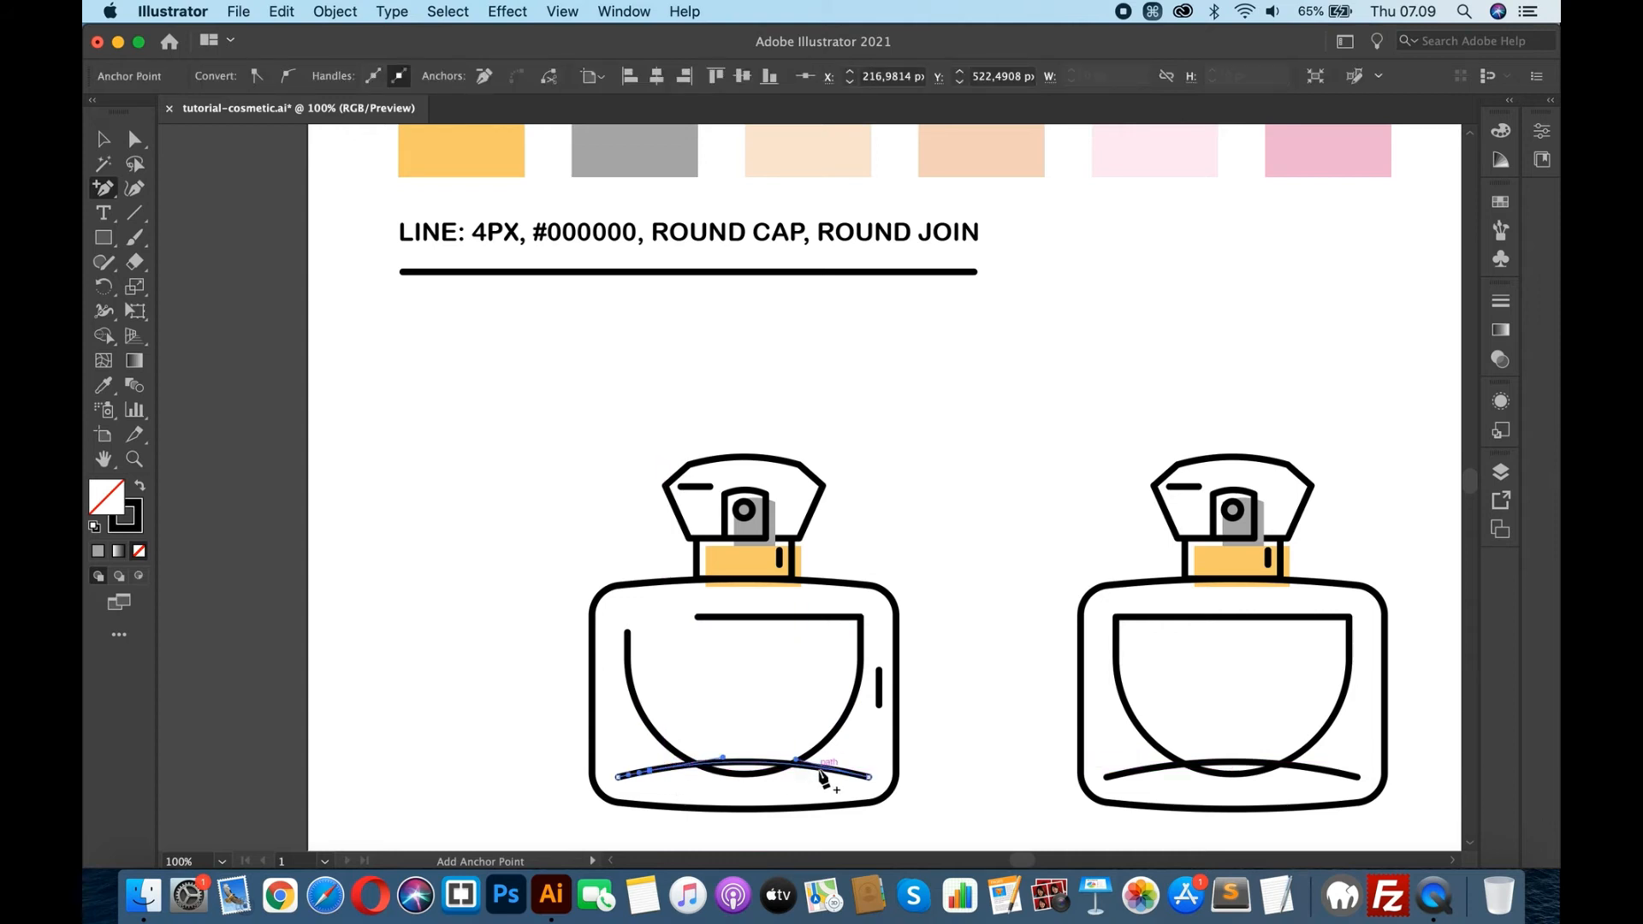
left_click(831, 773)
left_click_drag(102, 193, 163, 260)
left_click(734, 770)
key("BackSpace")
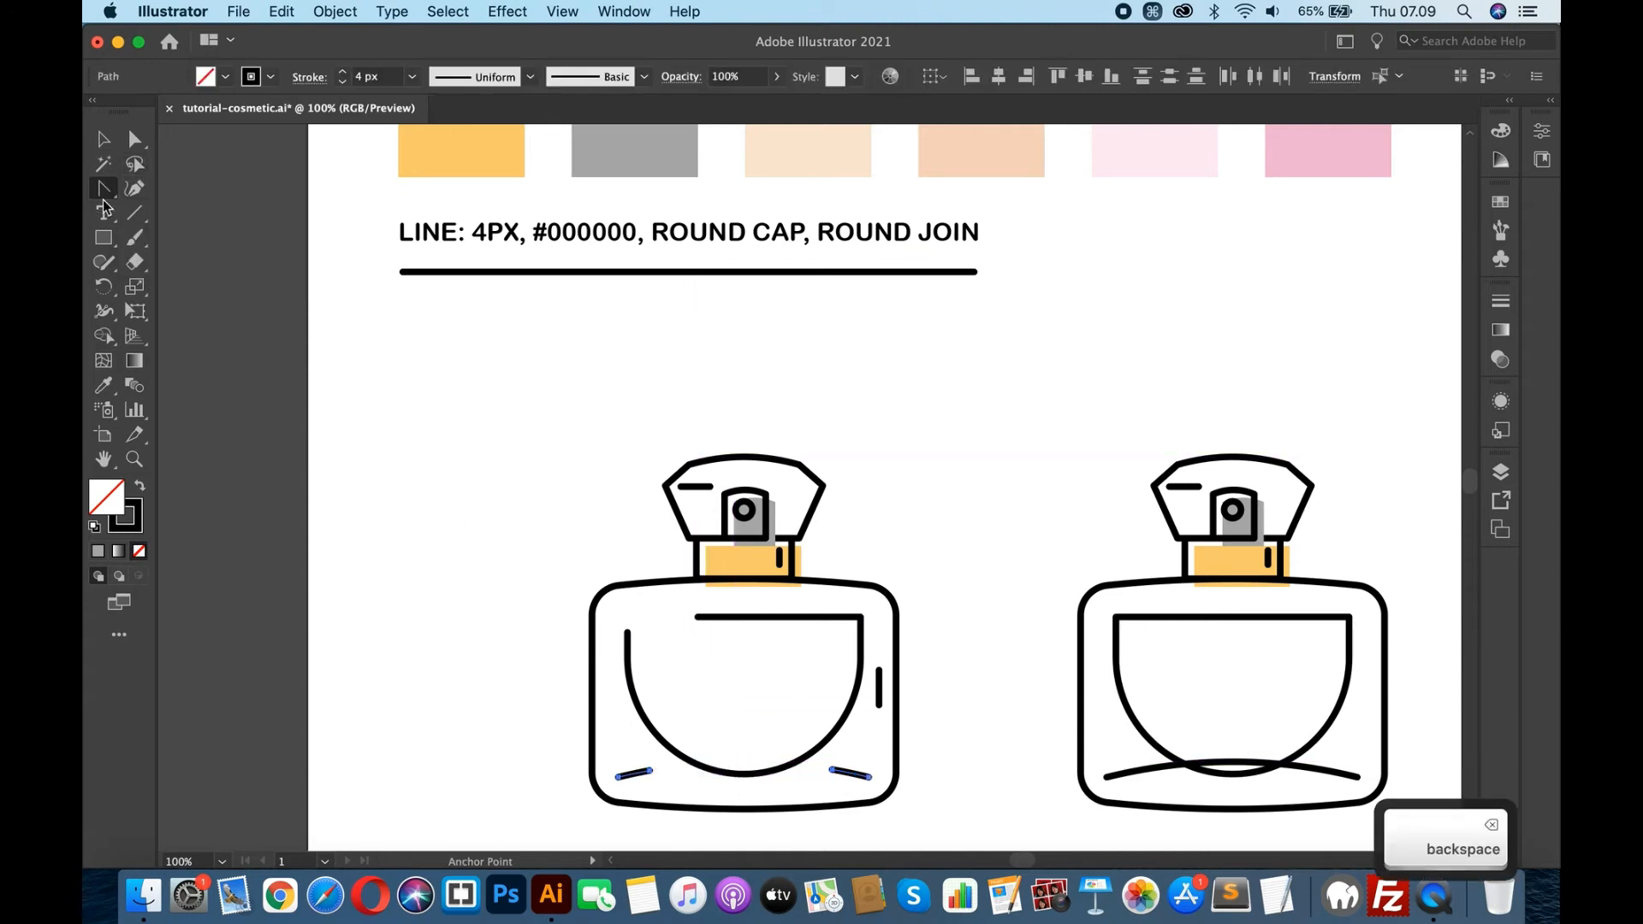
left_click(106, 140)
left_click(353, 353)
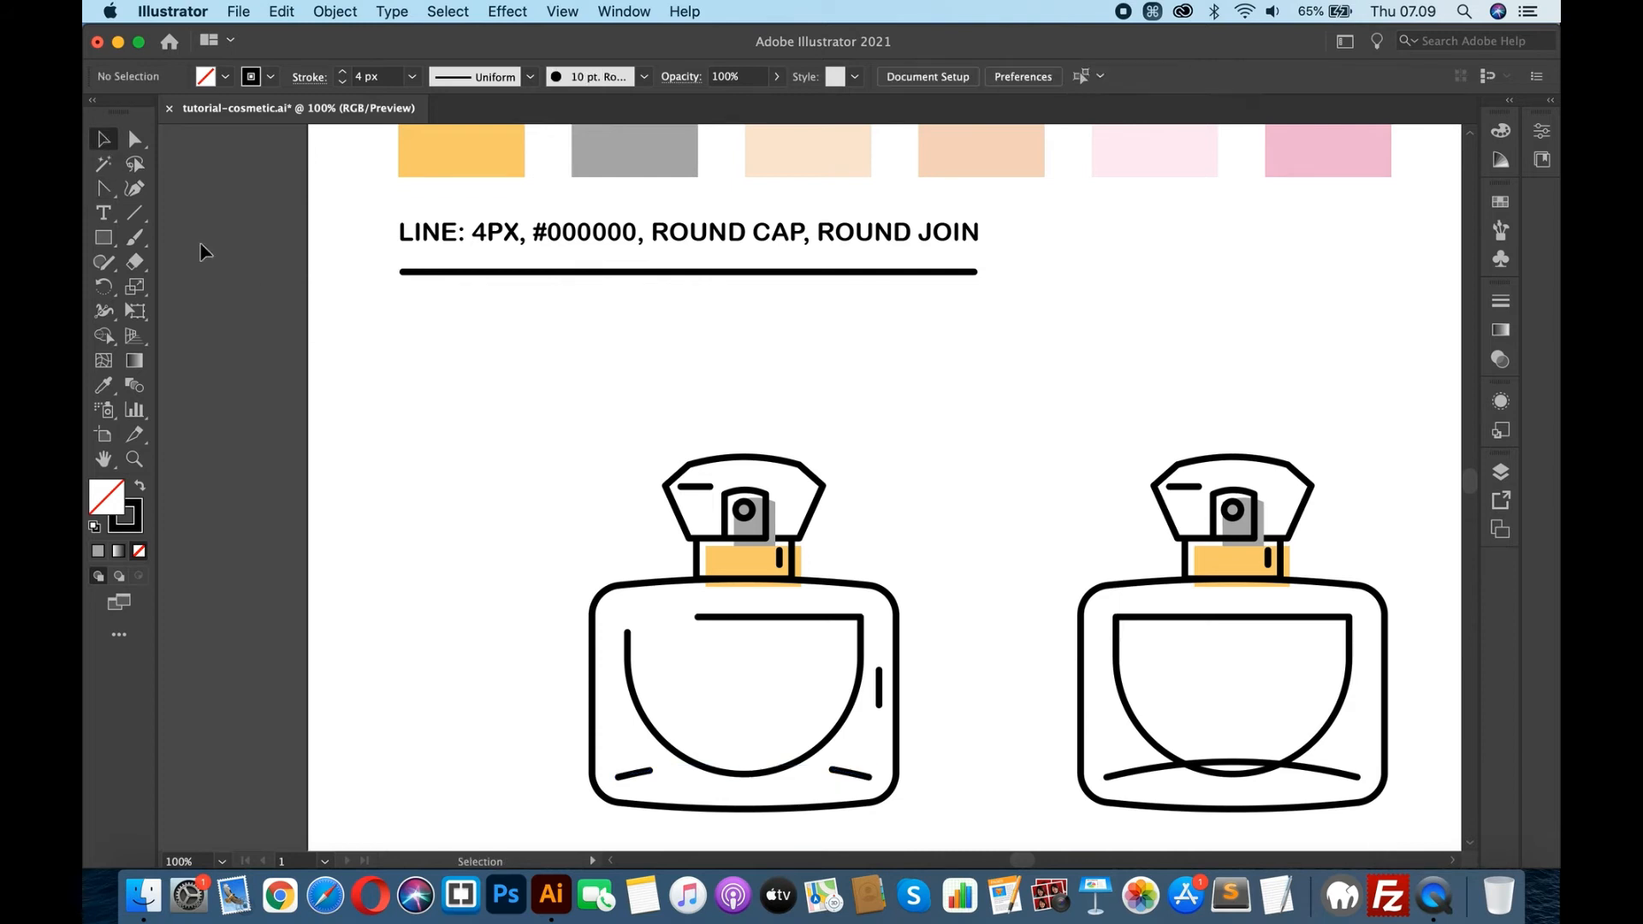
- Draw an open chevron highlight with the Pen tool inside the cap's right side, with segments about 8 px and 11 px long
left_click(101, 189)
left_click_drag(101, 188, 171, 185)
key("super+equal")
key("super+equal")
key("super+equal")
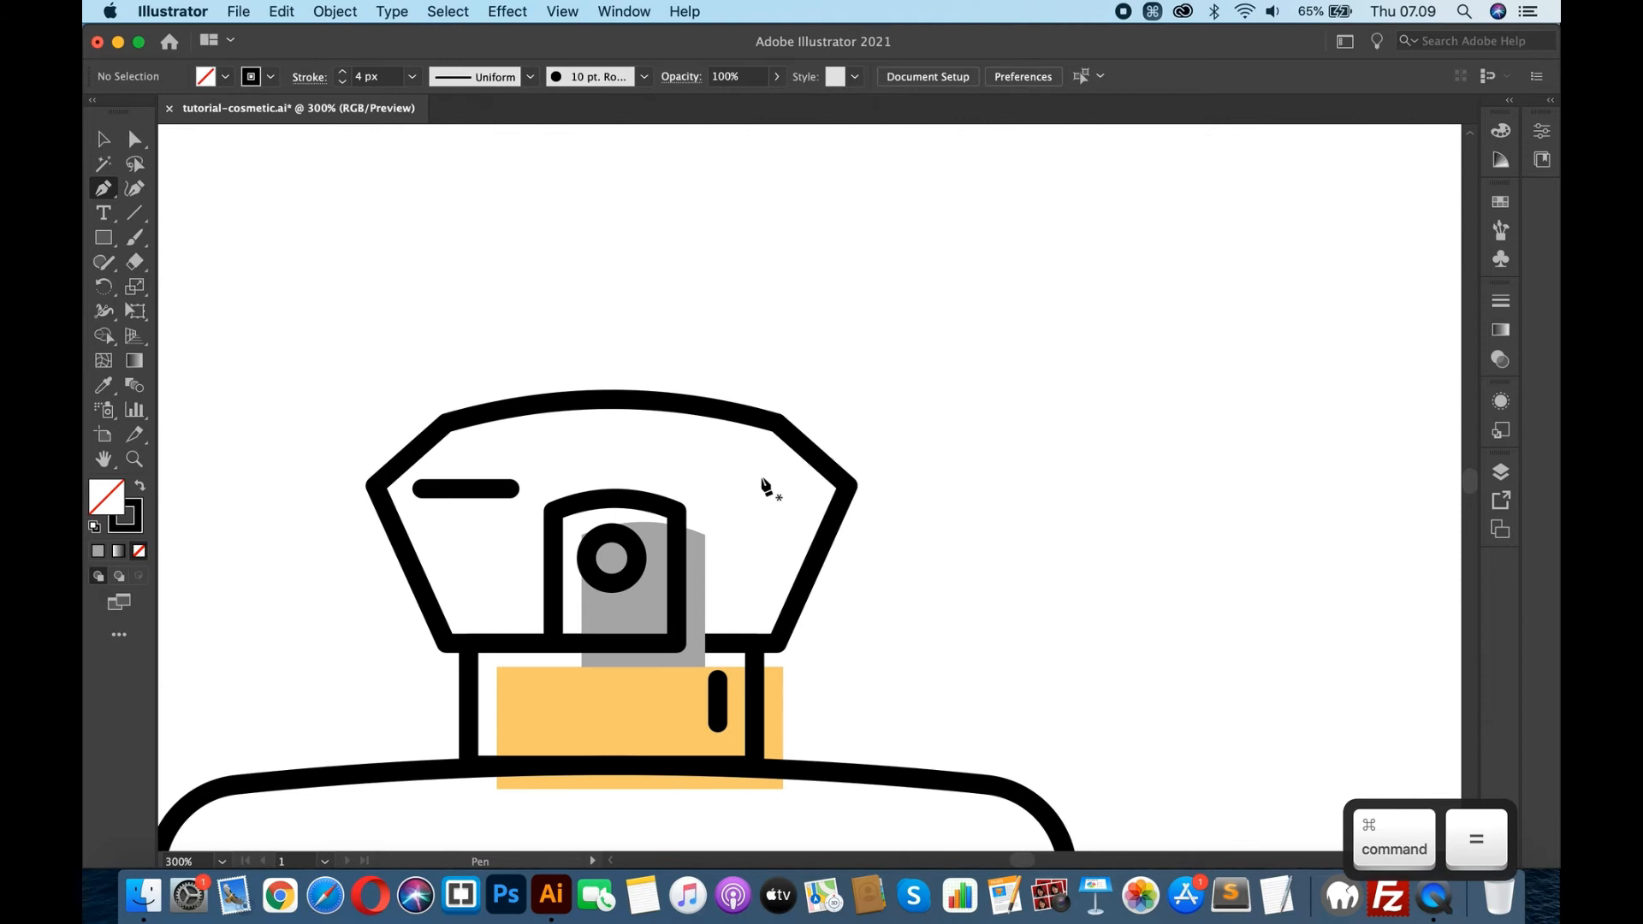
left_click_drag(754, 472, 785, 499)
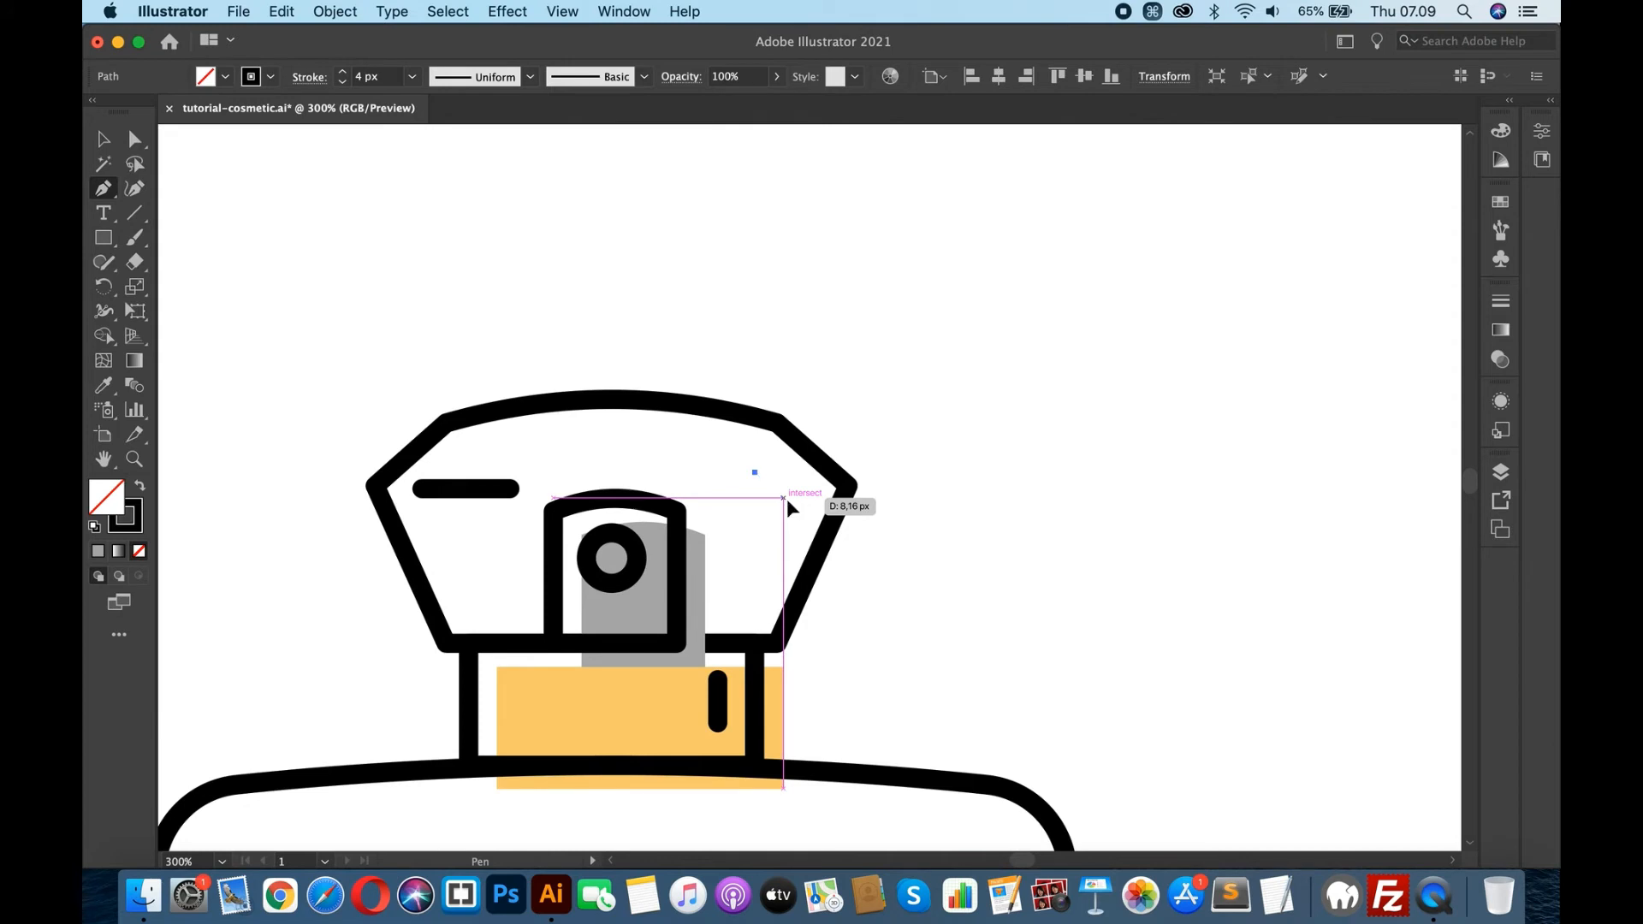
left_click(783, 499)
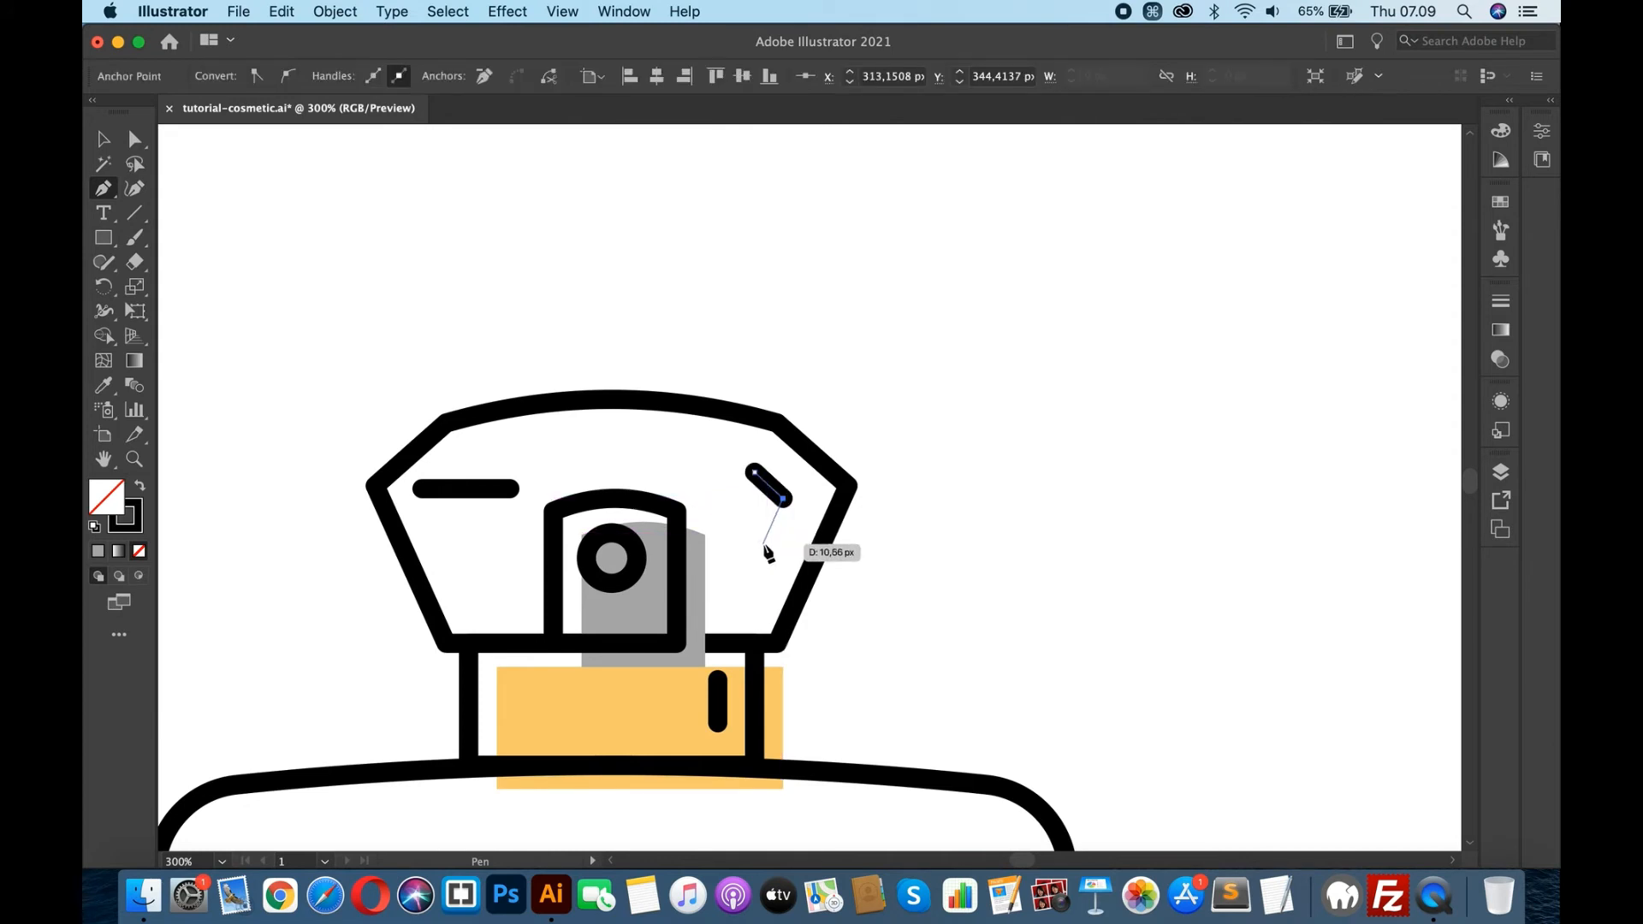
left_click(763, 545)
key("Escape")
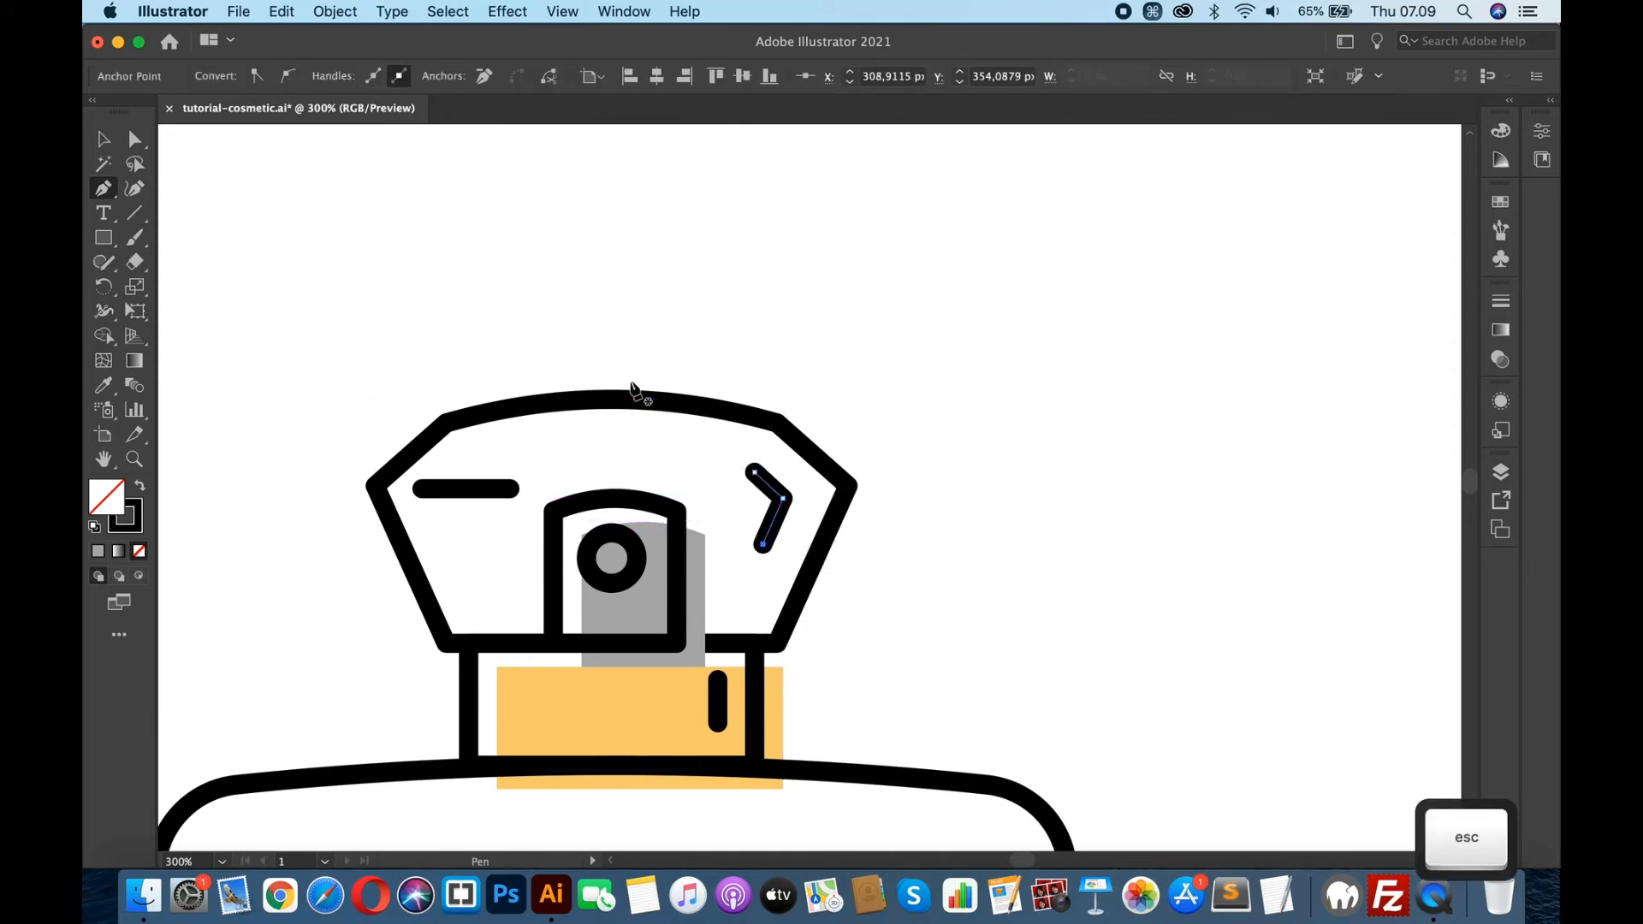
- Shift the chevron highlight slightly to the right, closer to the cap's edge
left_click(102, 139)
left_click(859, 286)
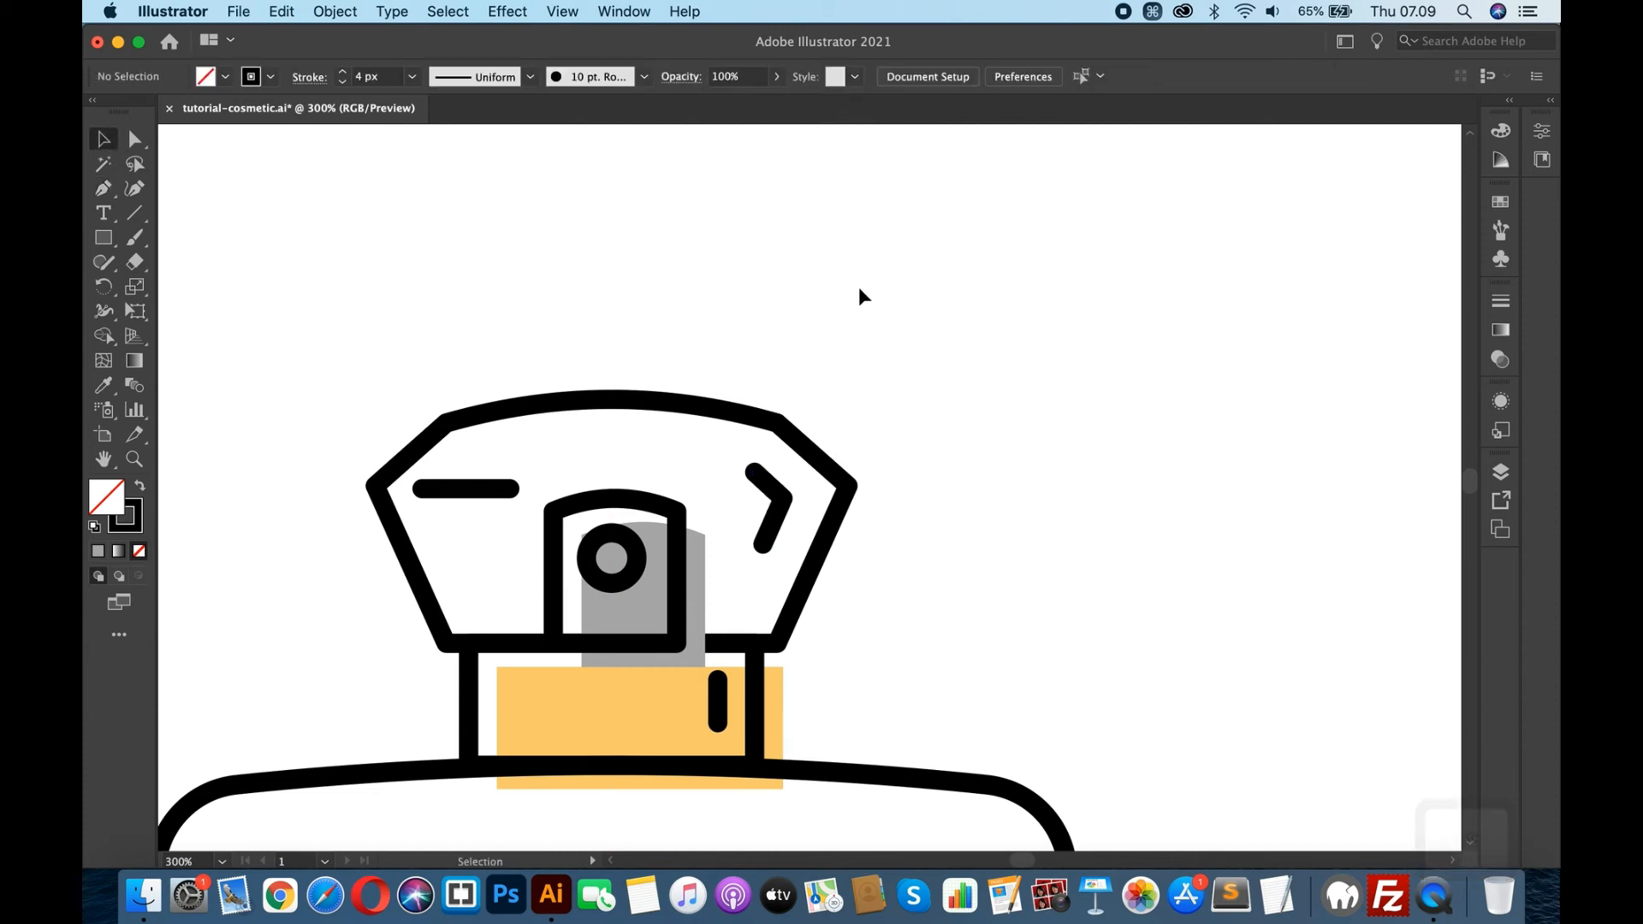
left_click_drag(787, 503, 796, 505)
left_click(938, 363)
- Sample the #FAE5D2 swatch's colour and set the Paintbrush to the 10 pt. round brush with that colour as its stroke
key("super+minus")
key("super+minus")
key("super+minus")
key("super+minus")
key("super+minus")
key("super+minus")
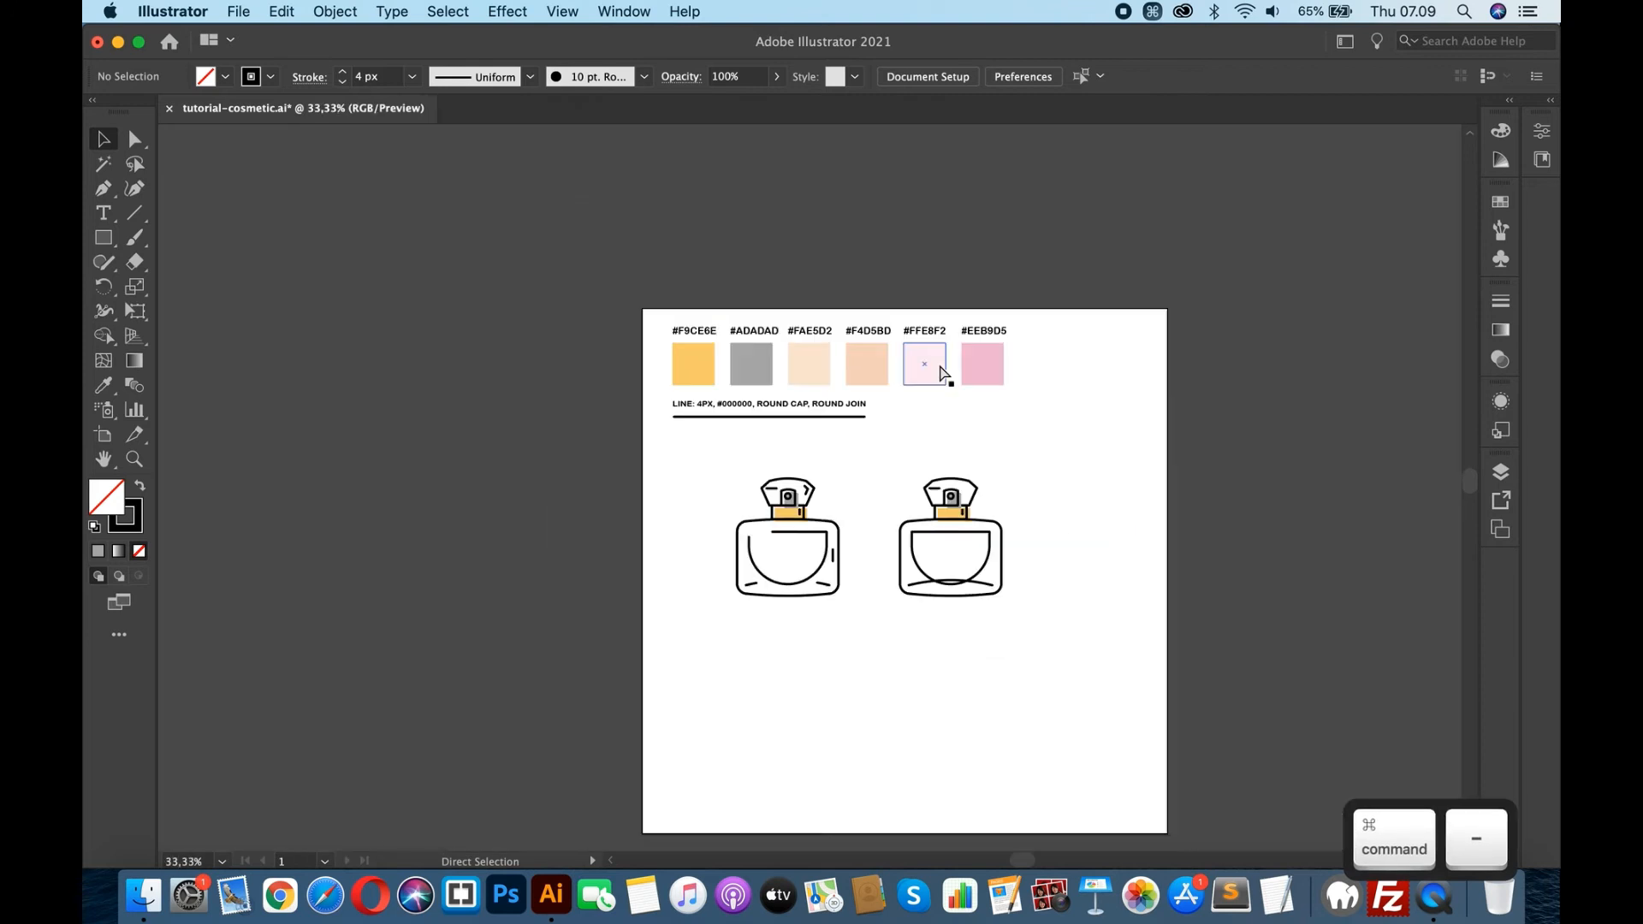
key("super+equal")
key("super+equal")
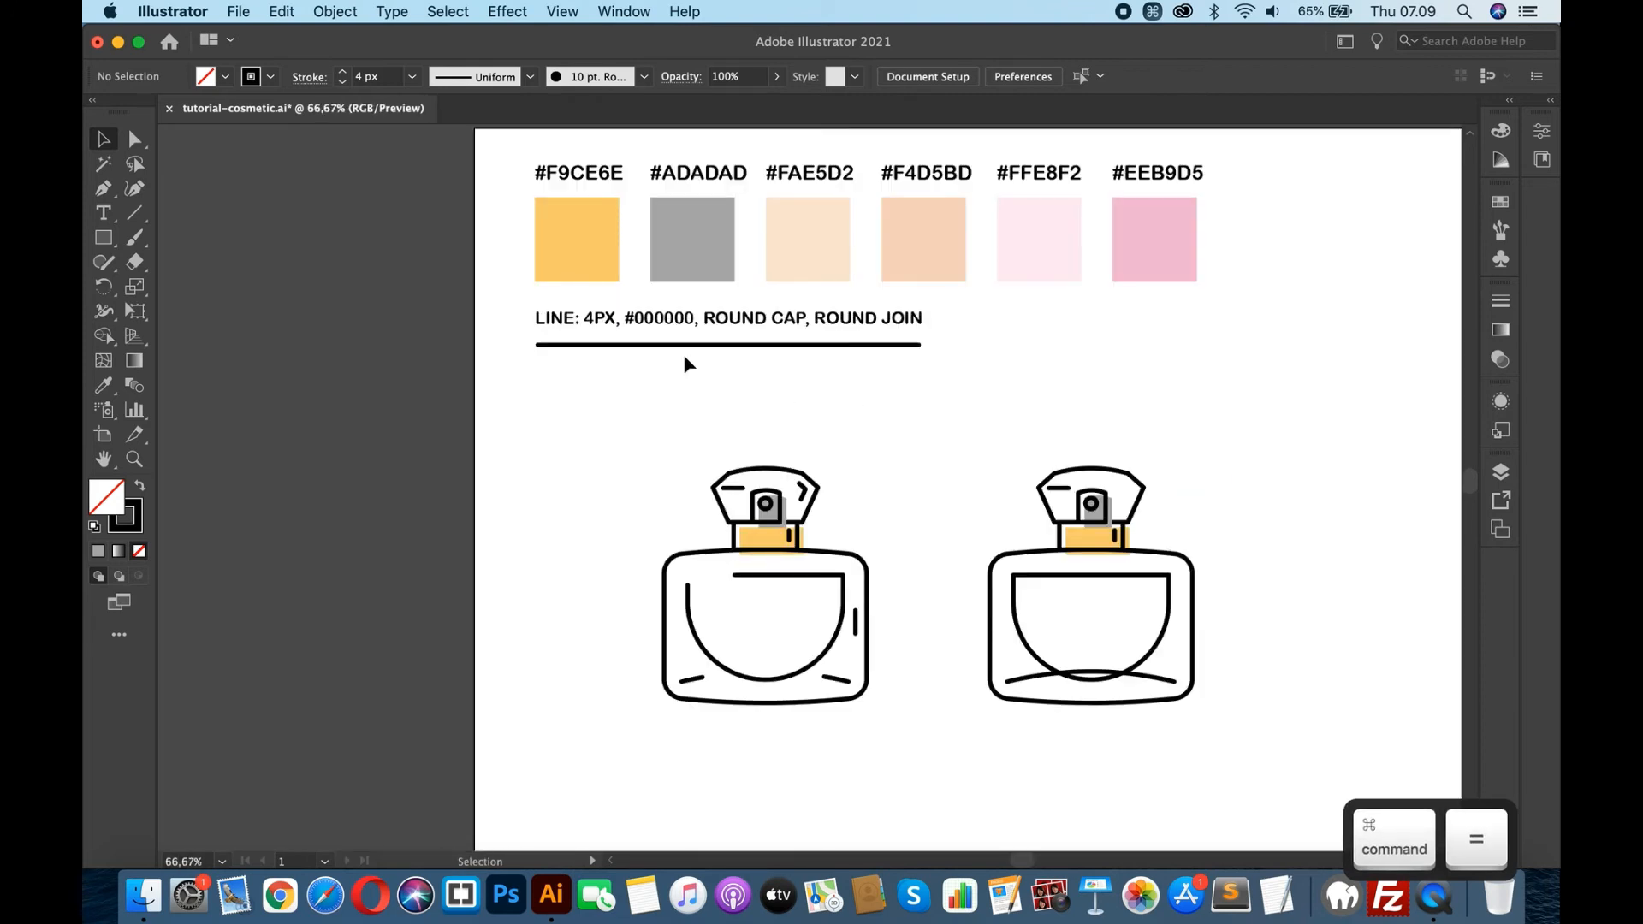
left_click(141, 241)
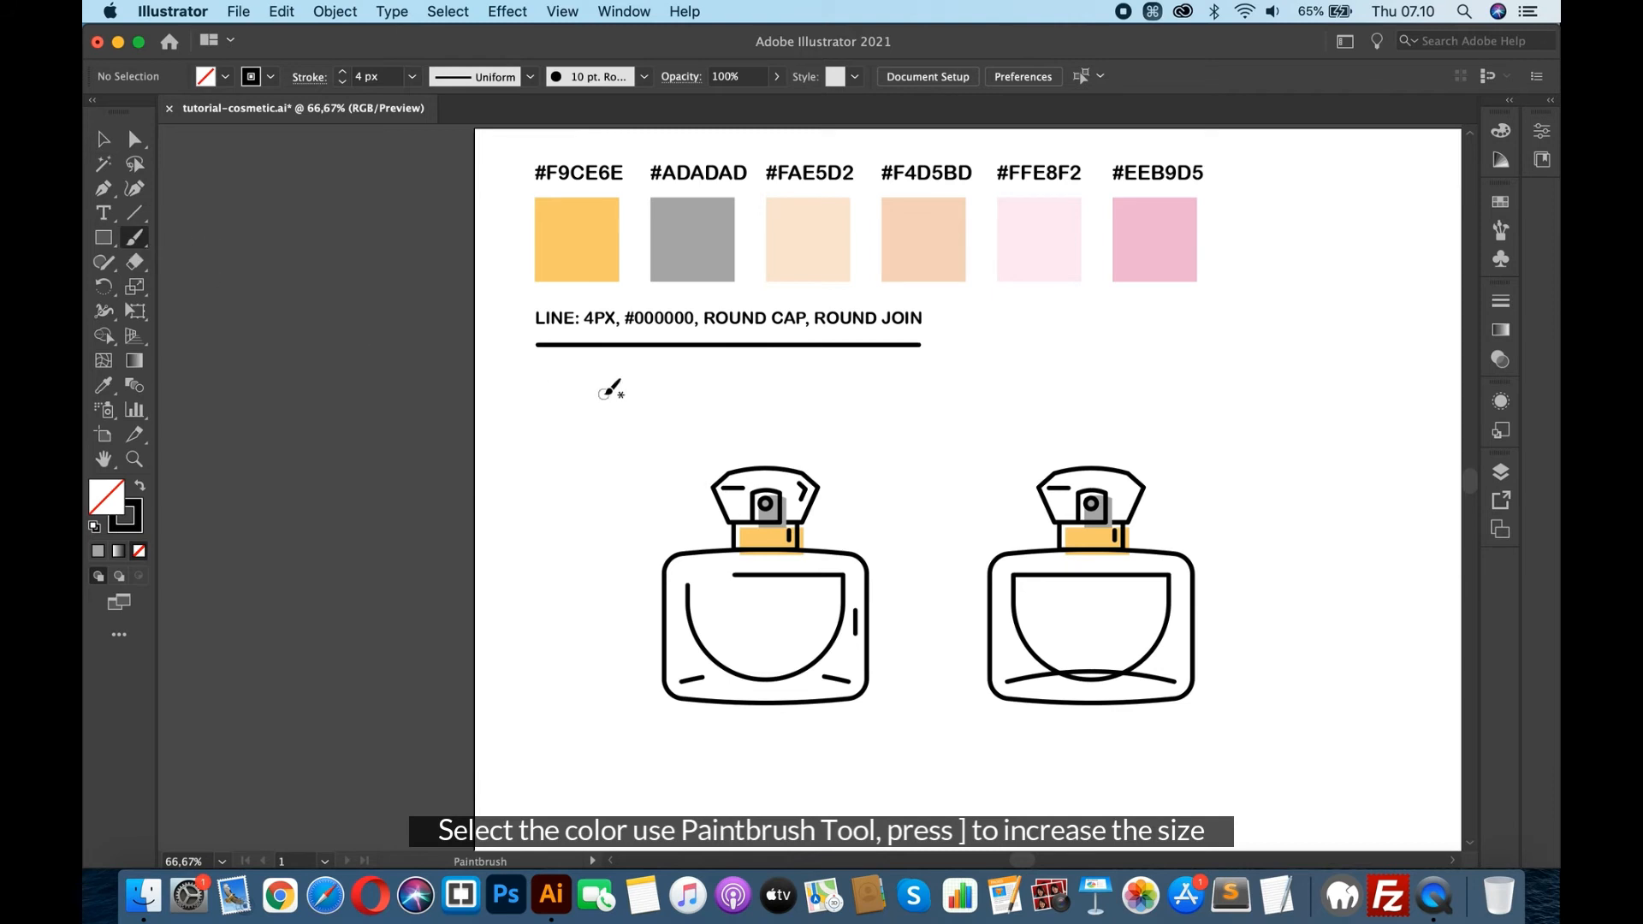
scroll(611, 389, "up", 3)
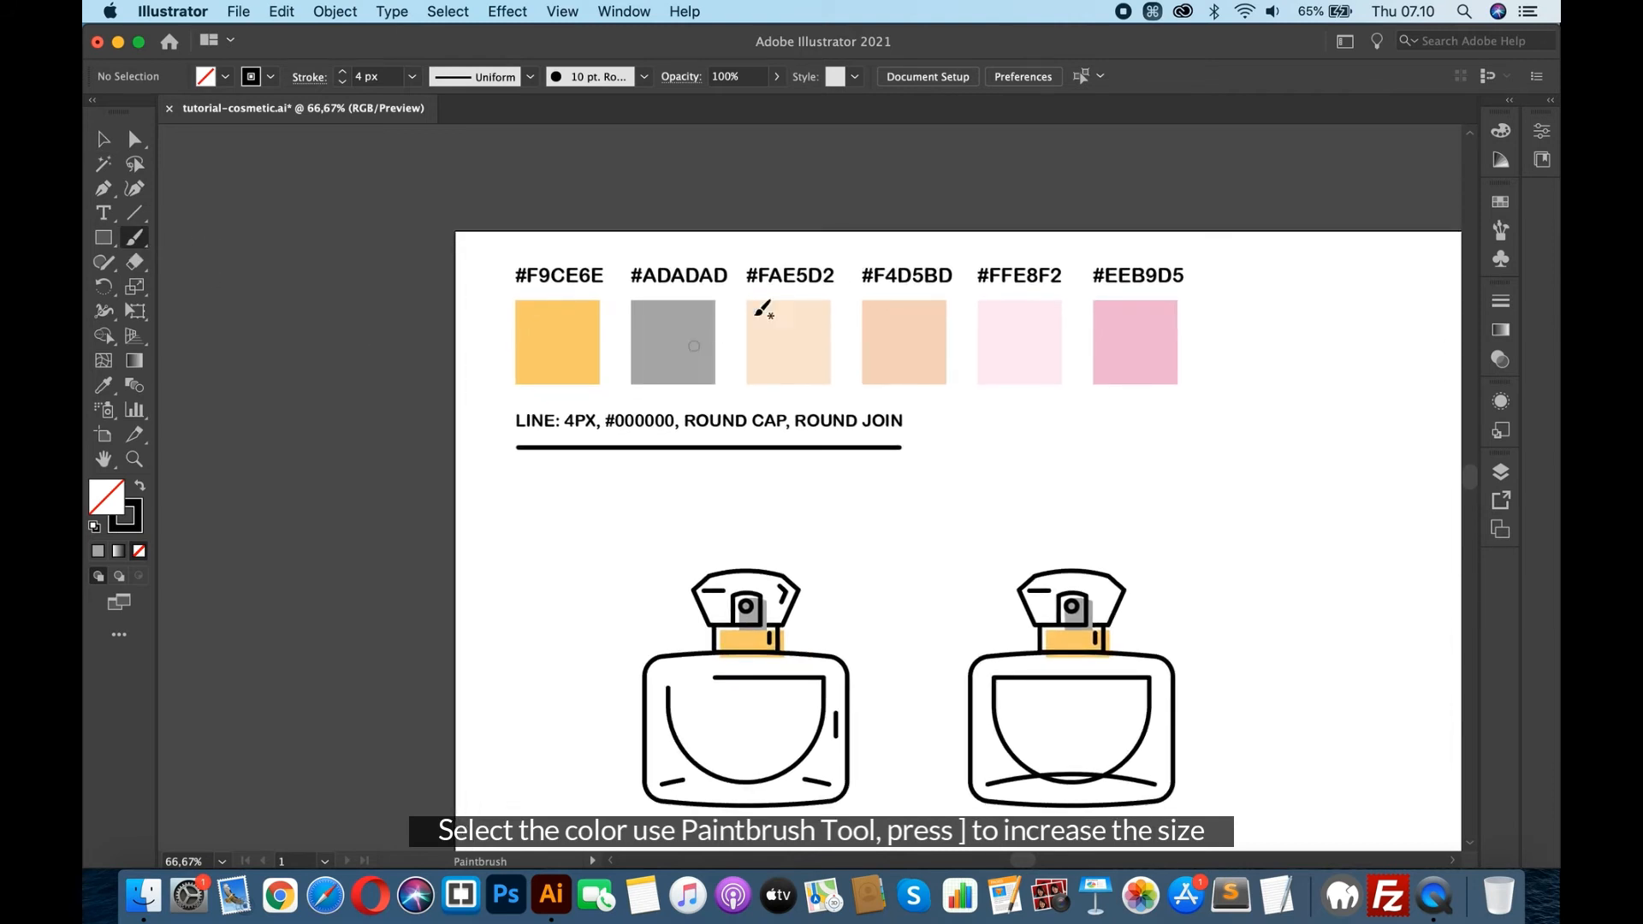
key("i")
left_click(802, 322)
scroll(280, 279, "down", 5)
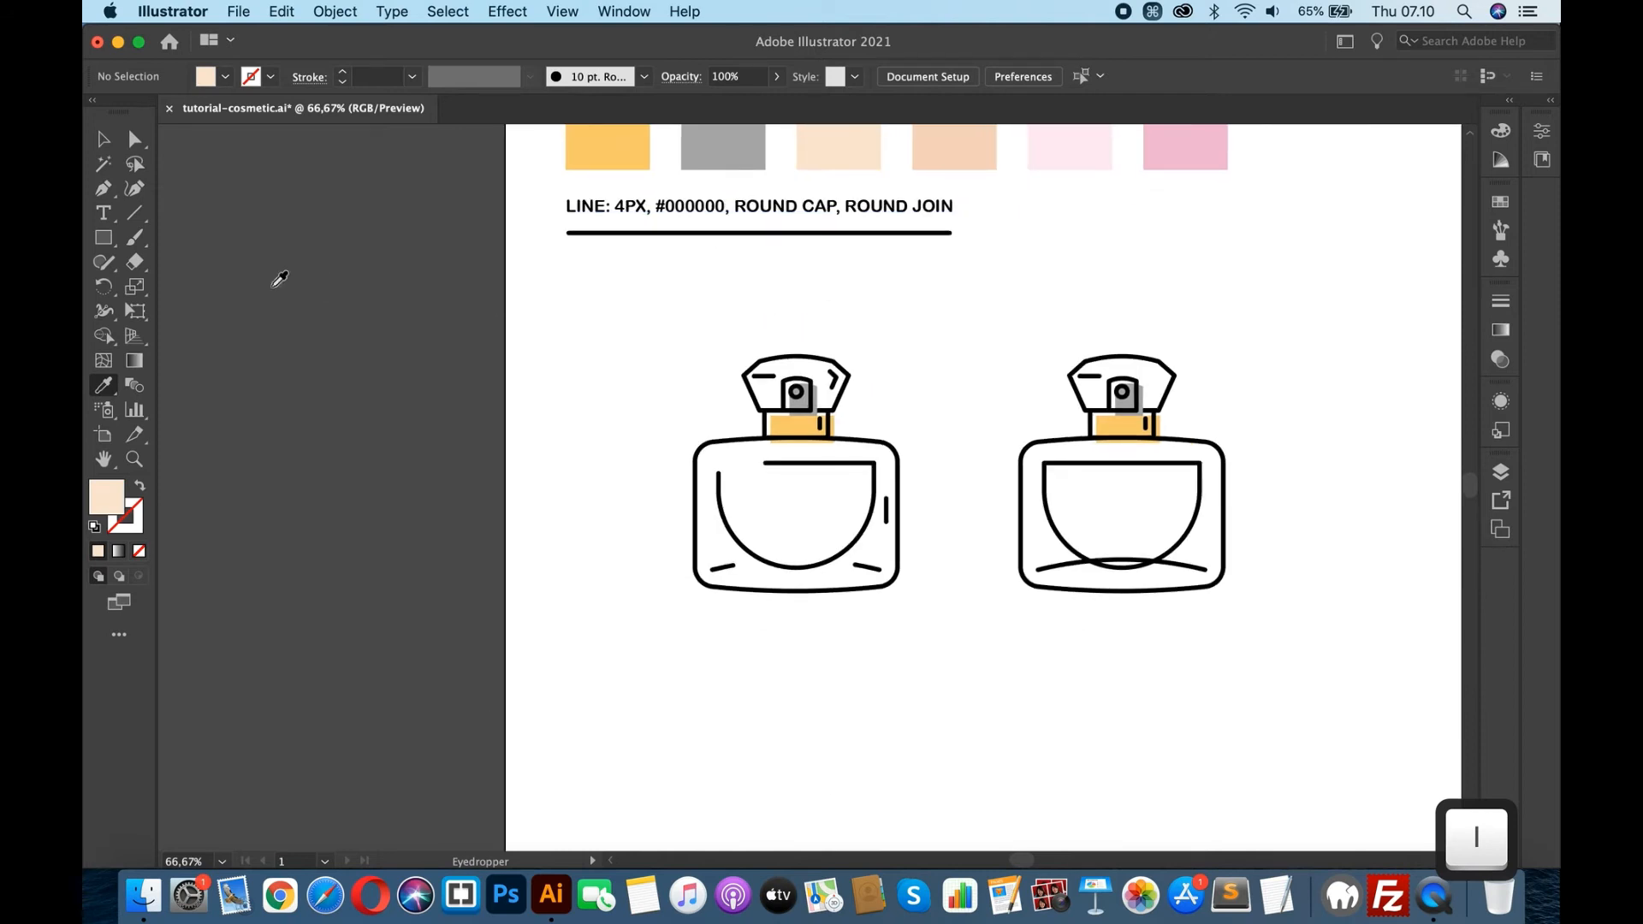
left_click(141, 240)
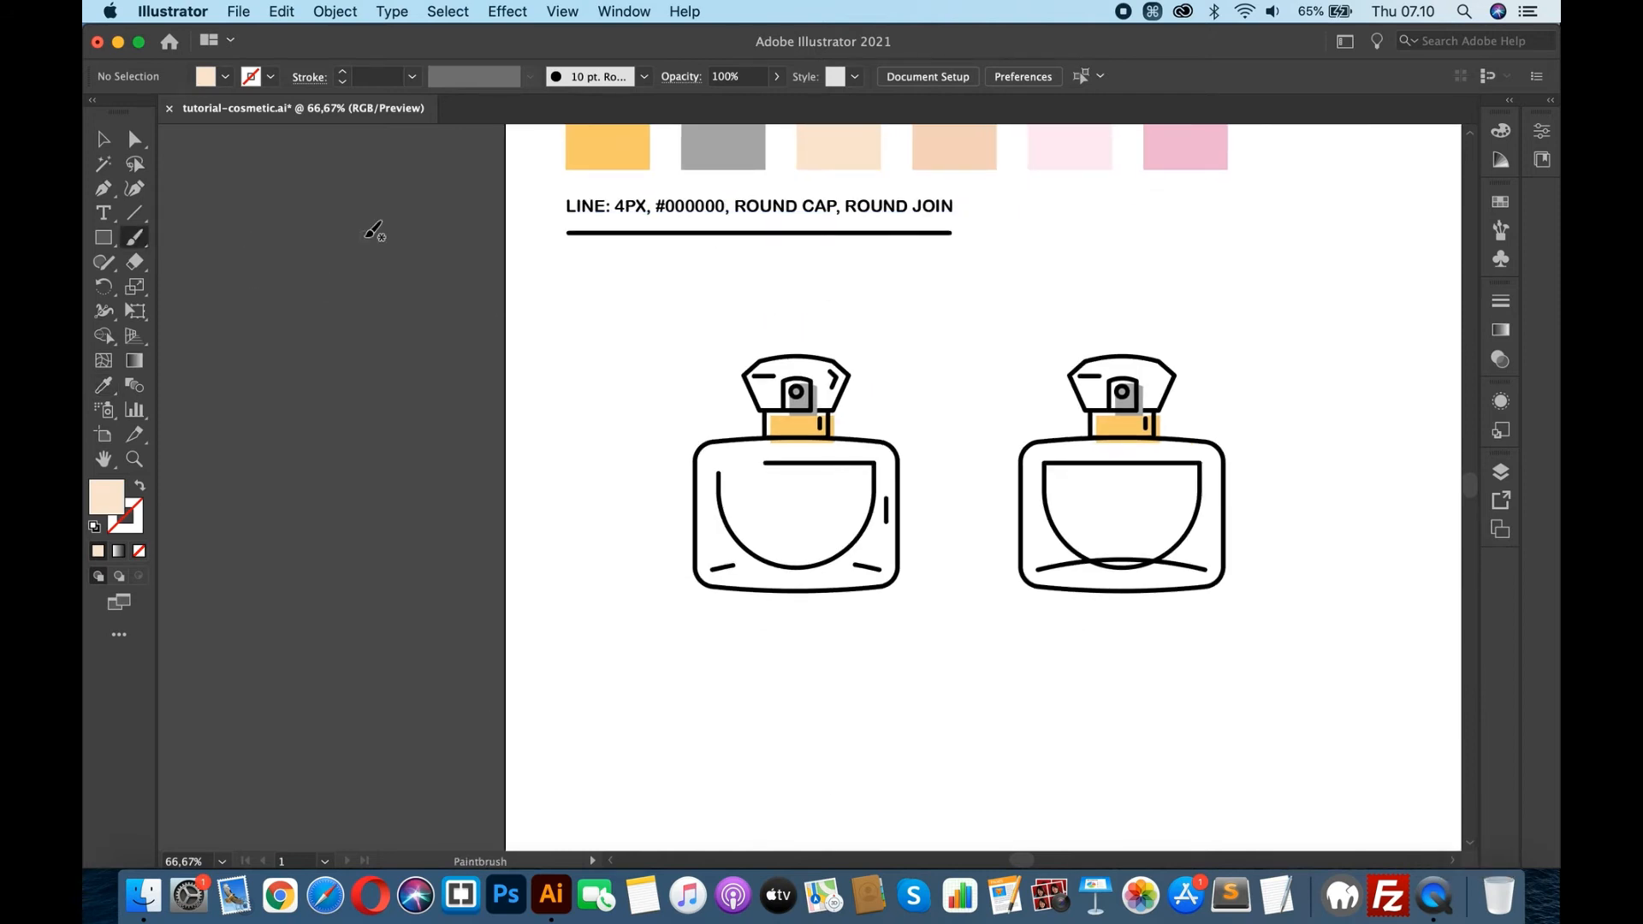
left_click(643, 79)
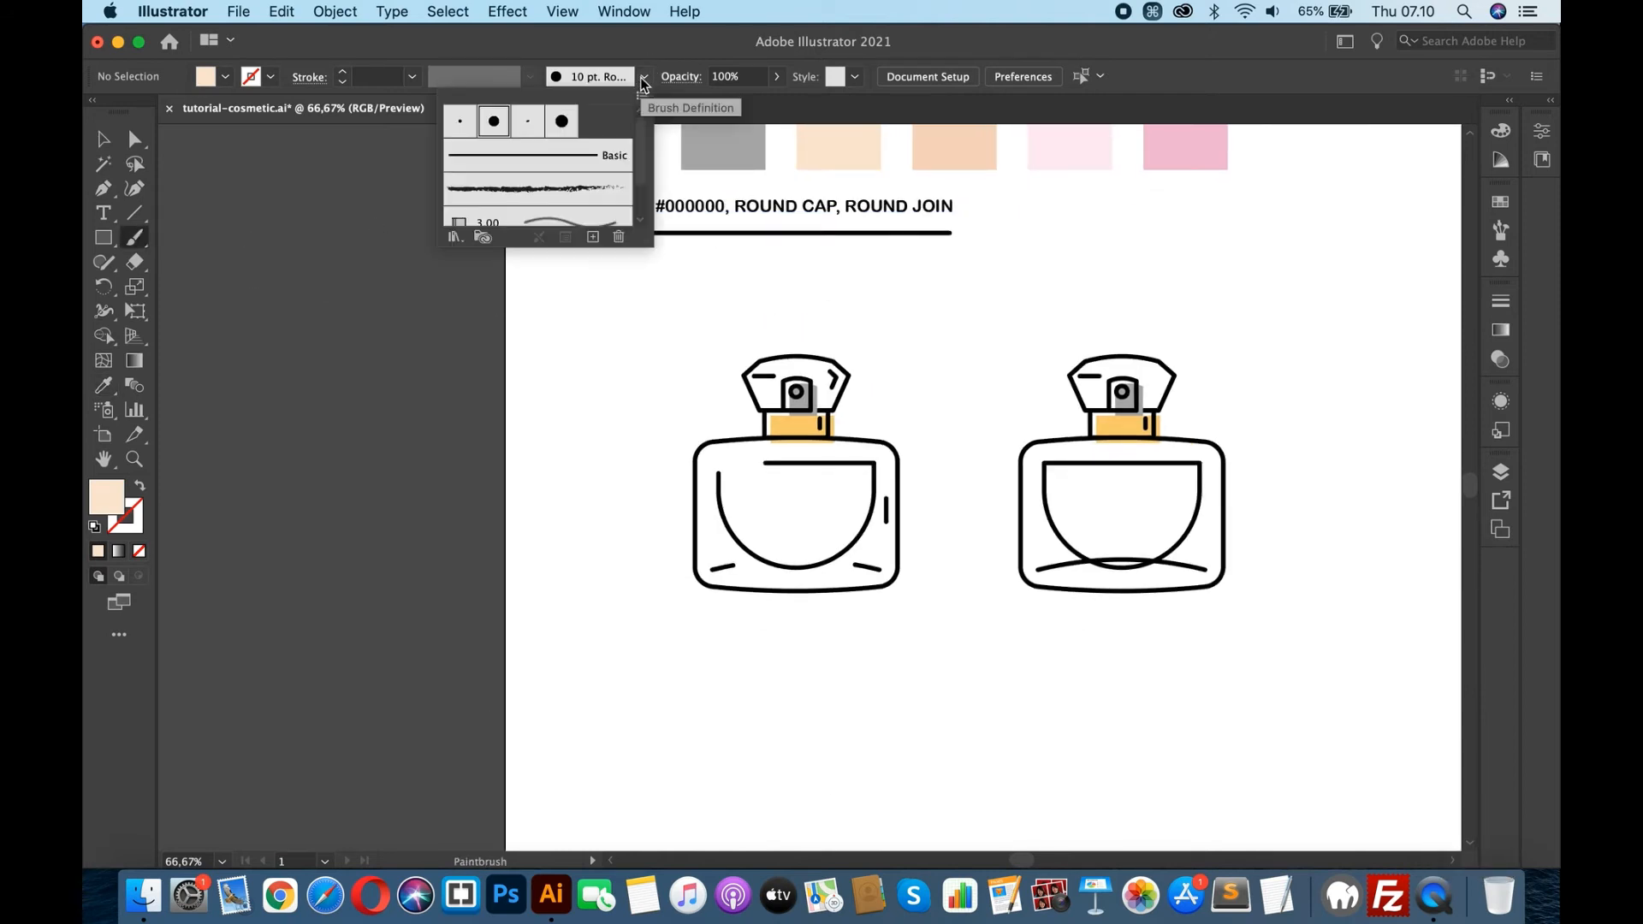
left_click(495, 123)
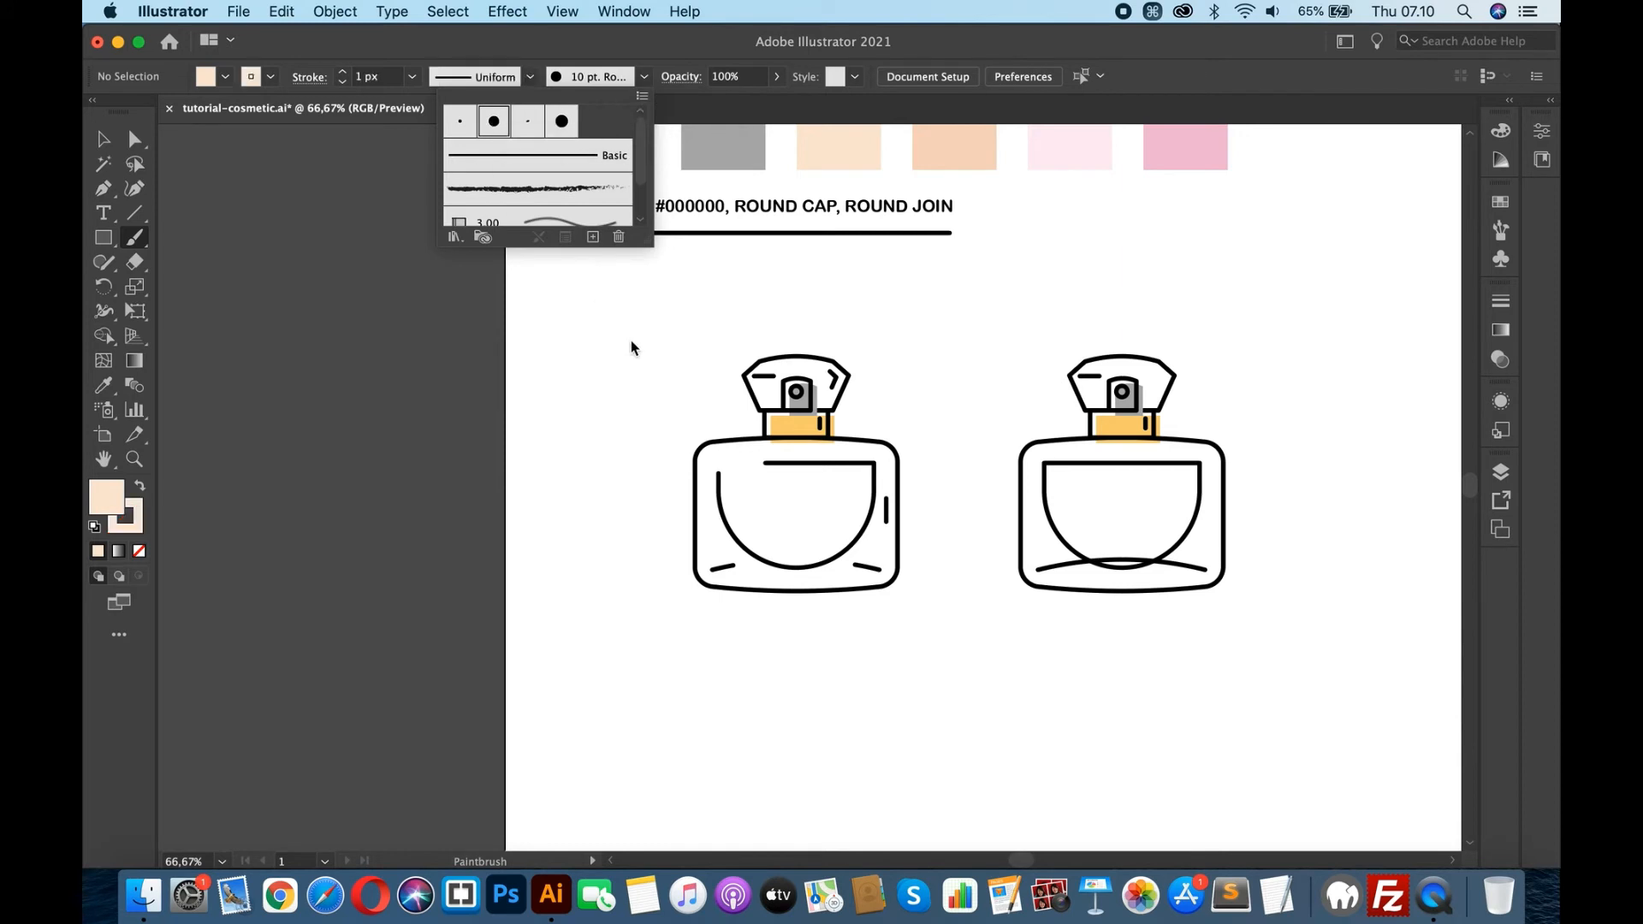
left_click(485, 346)
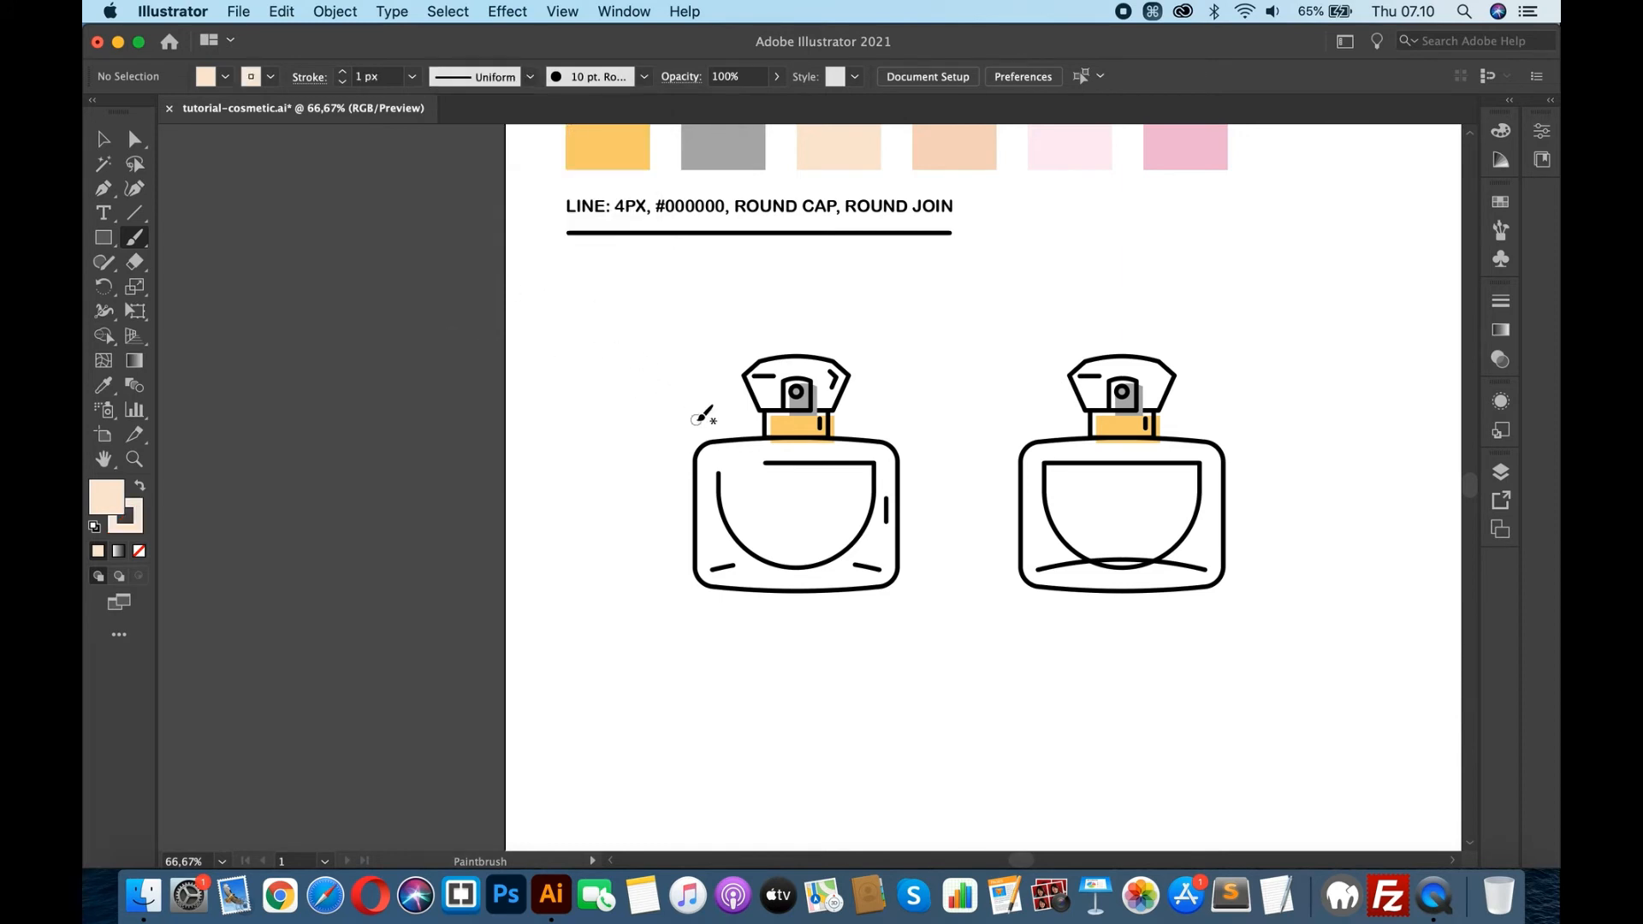
- Enlarge the brush and paint a loose #FAE5D2 blob covering the label area of the left bottle
key("bracketright")
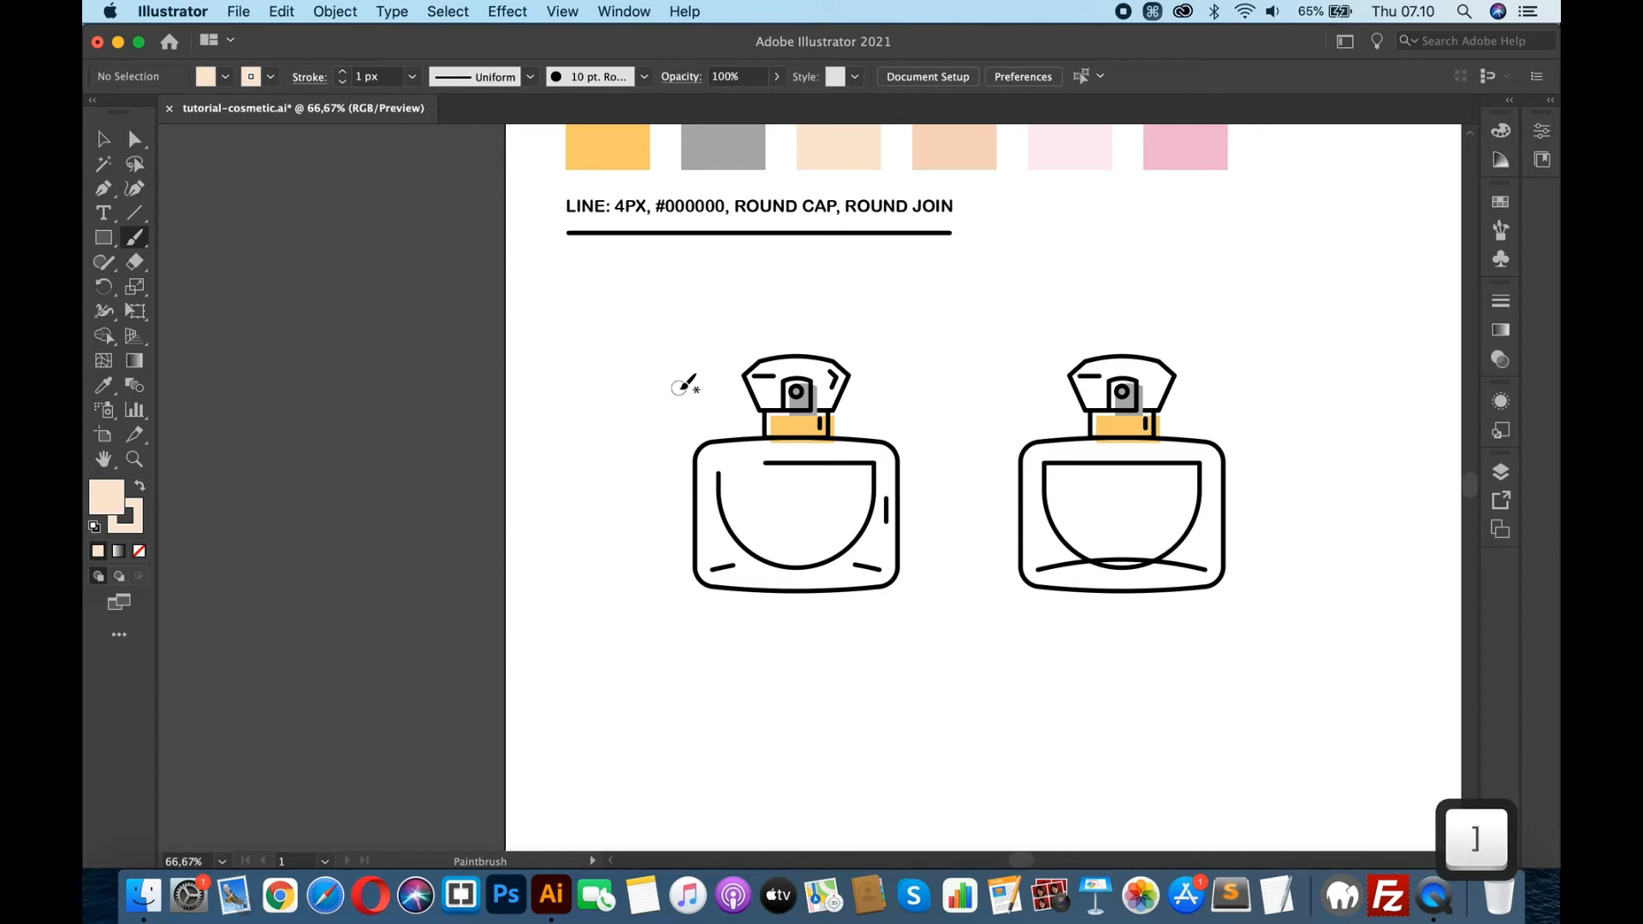
key("bracketright")
key("bracketright")
key("bracketright")
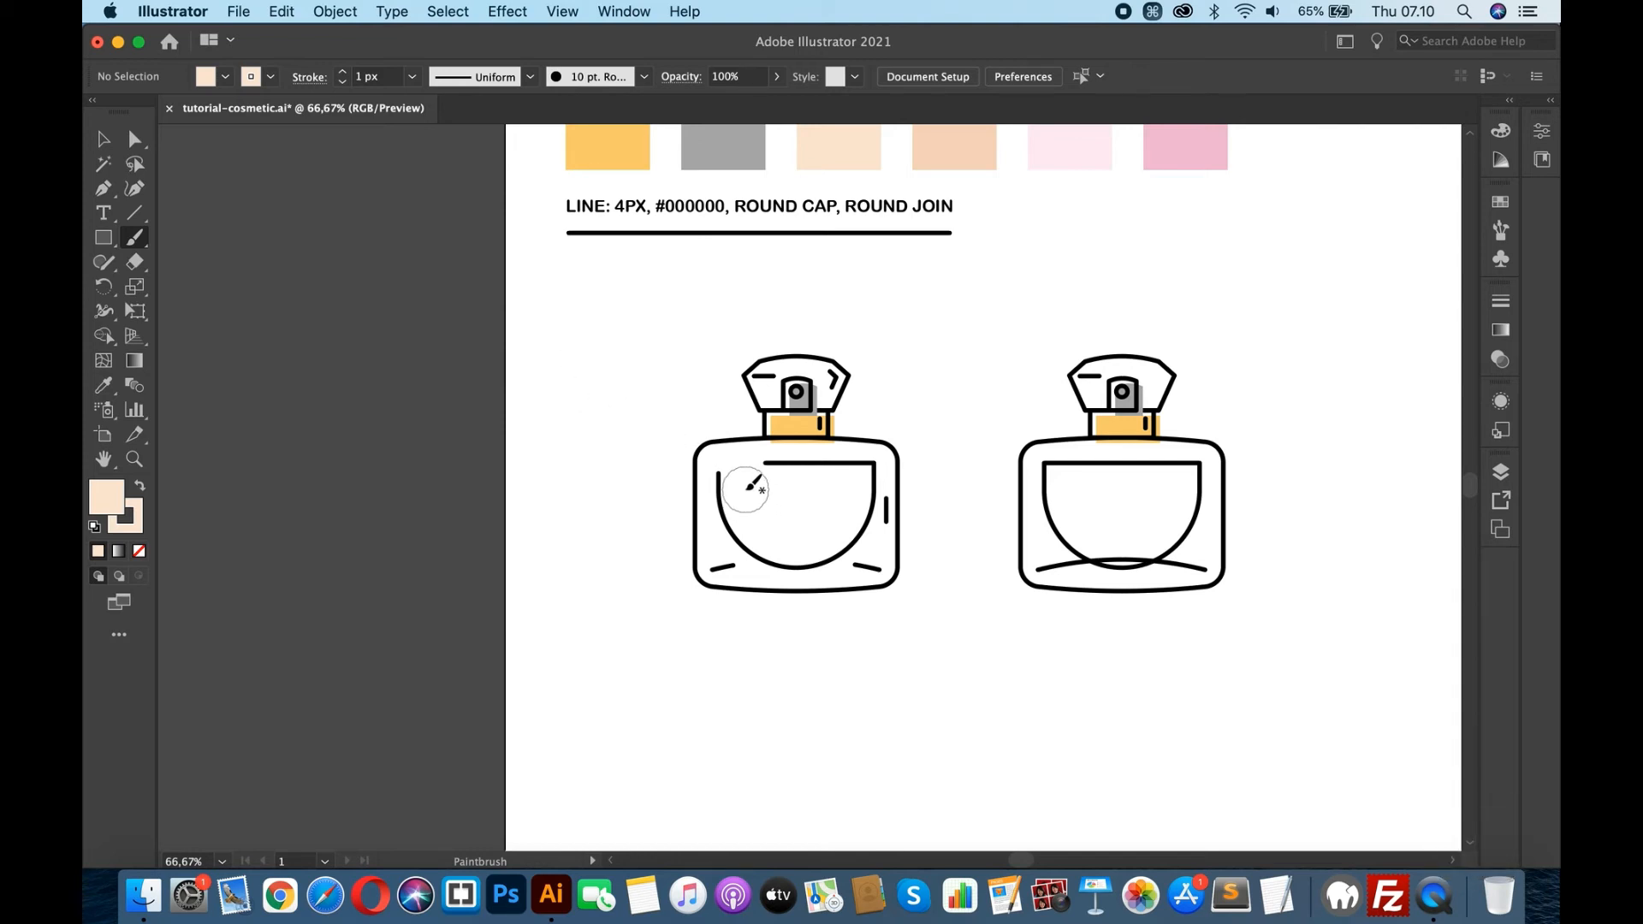
mouse_move(750, 476)
left_mouse_down()
mouse_move(730, 512)
mouse_move(752, 542)
mouse_move(838, 546)
mouse_move(859, 516)
mouse_move(853, 486)
mouse_move(809, 469)
mouse_move(727, 502)
mouse_move(834, 505)
mouse_move(825, 548)
mouse_move(794, 555)
mouse_move(751, 543)
mouse_move(726, 504)
left_mouse_up()
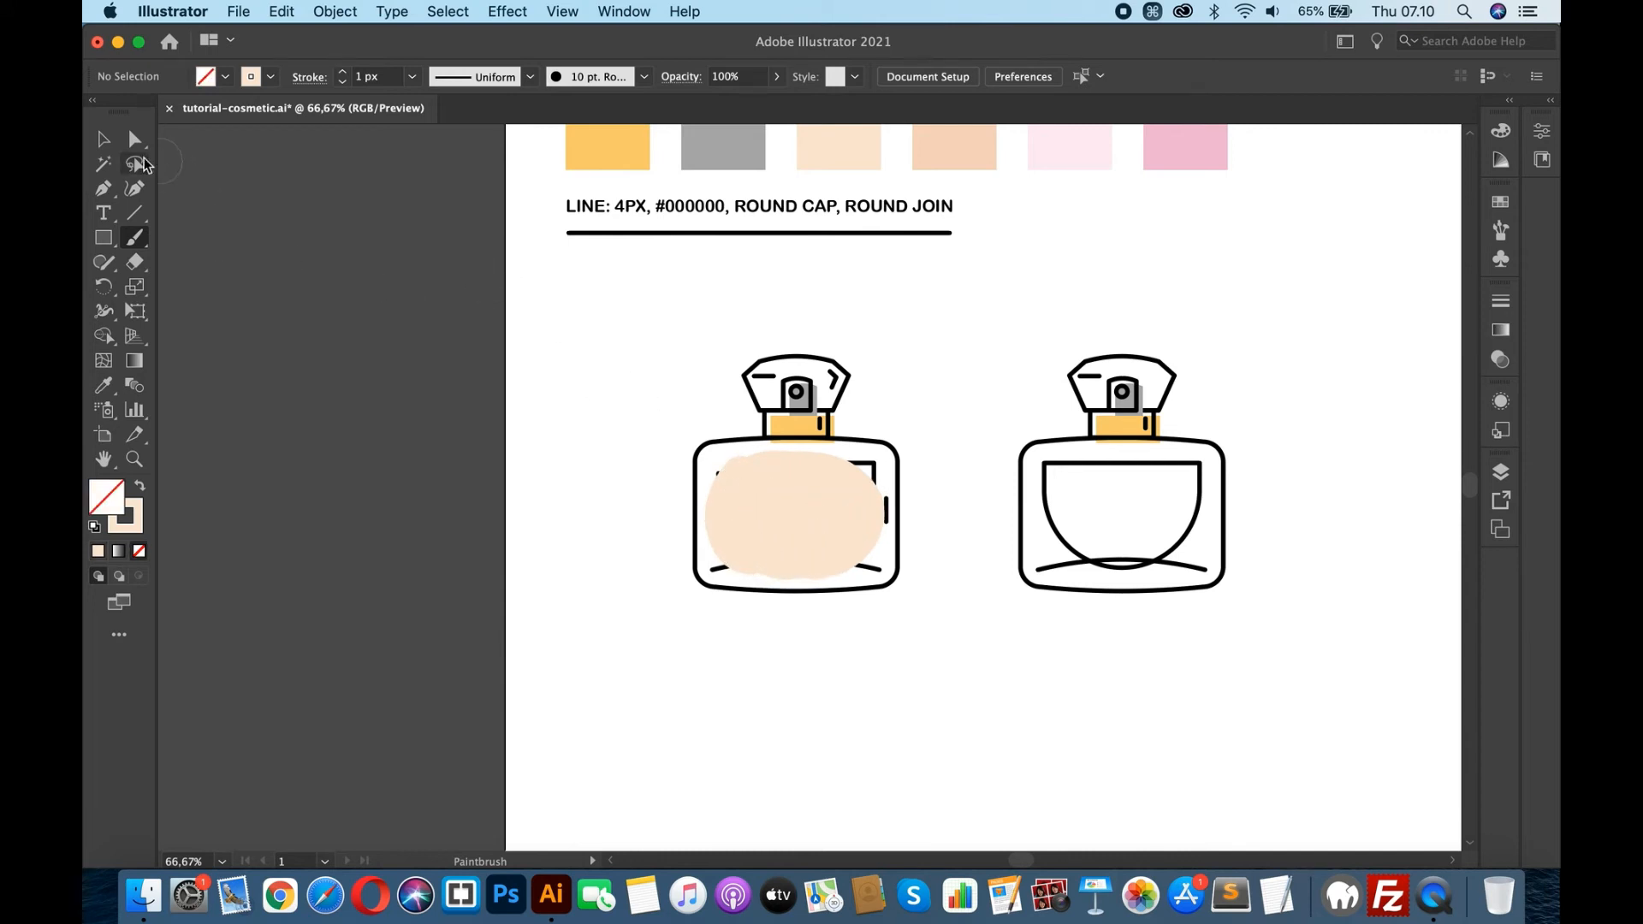
- Send the painted #FAE5D2 blob backward until it lies behind the left bottle's black outlines
left_click_drag(745, 501, 853, 542)
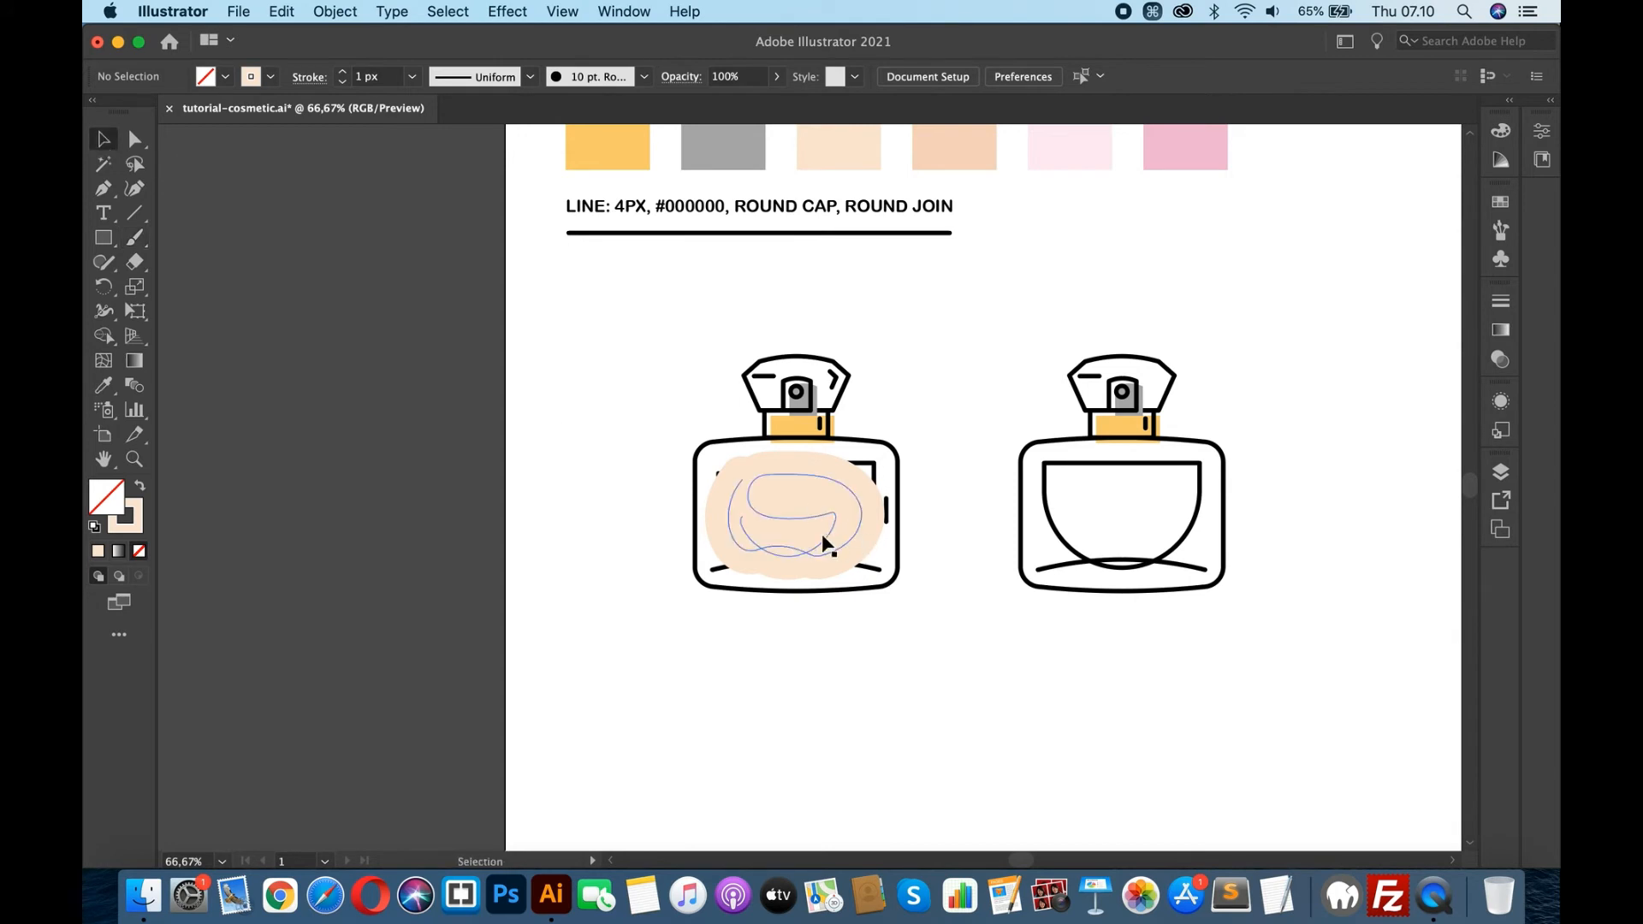
key("super+bracketleft")
key("super+bracketleft")
key("super+bracketleft")
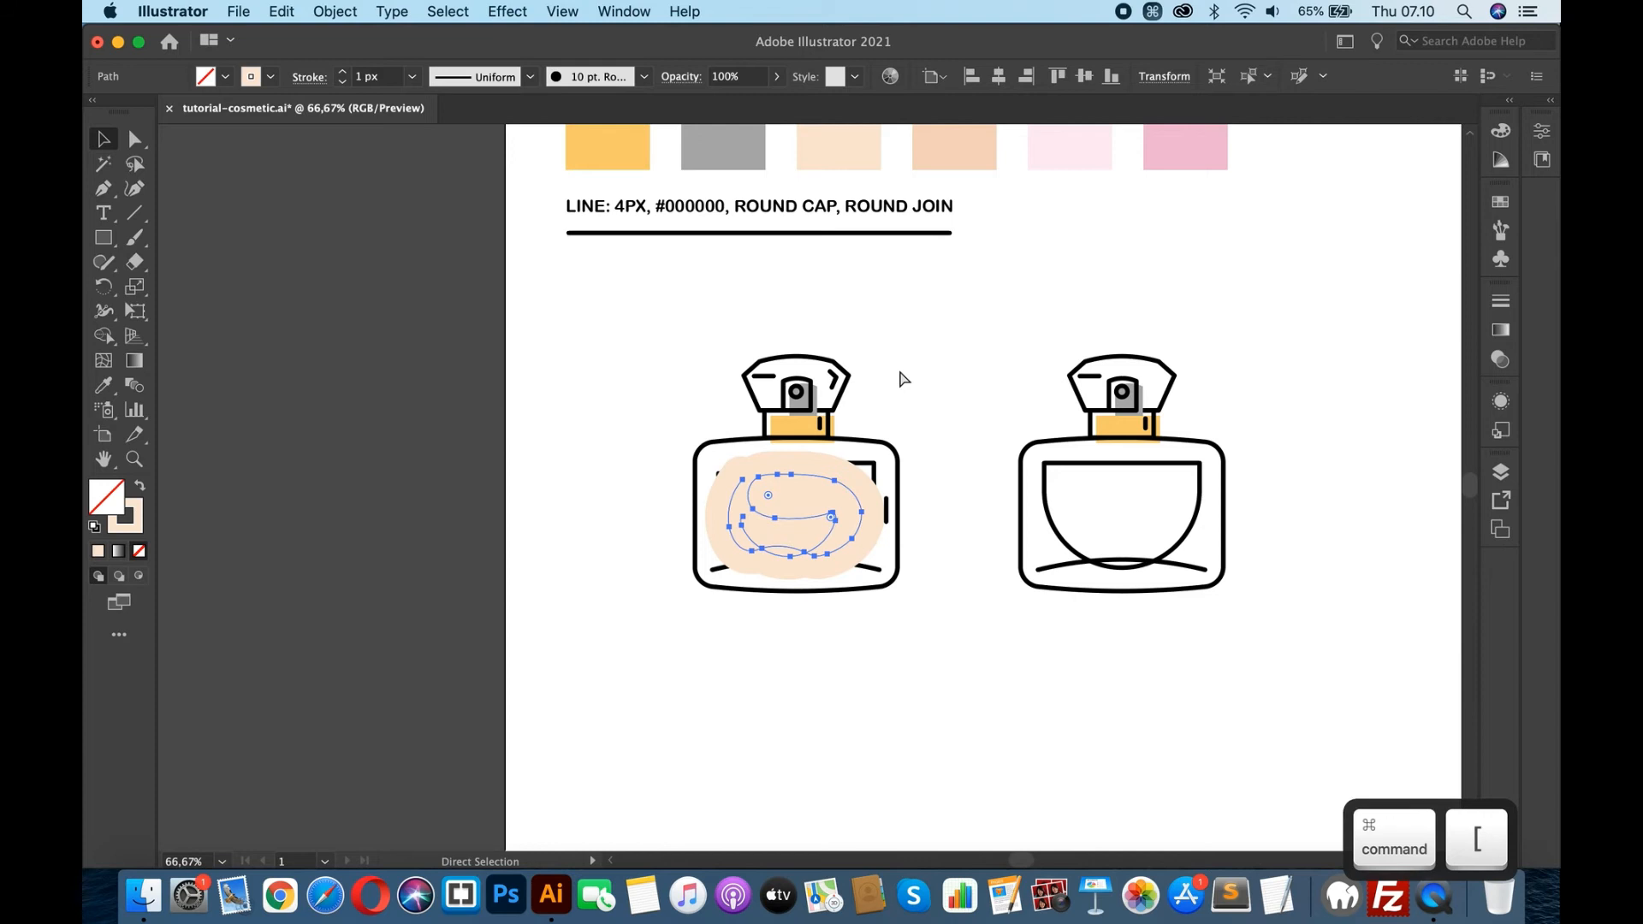
key("super+bracketleft")
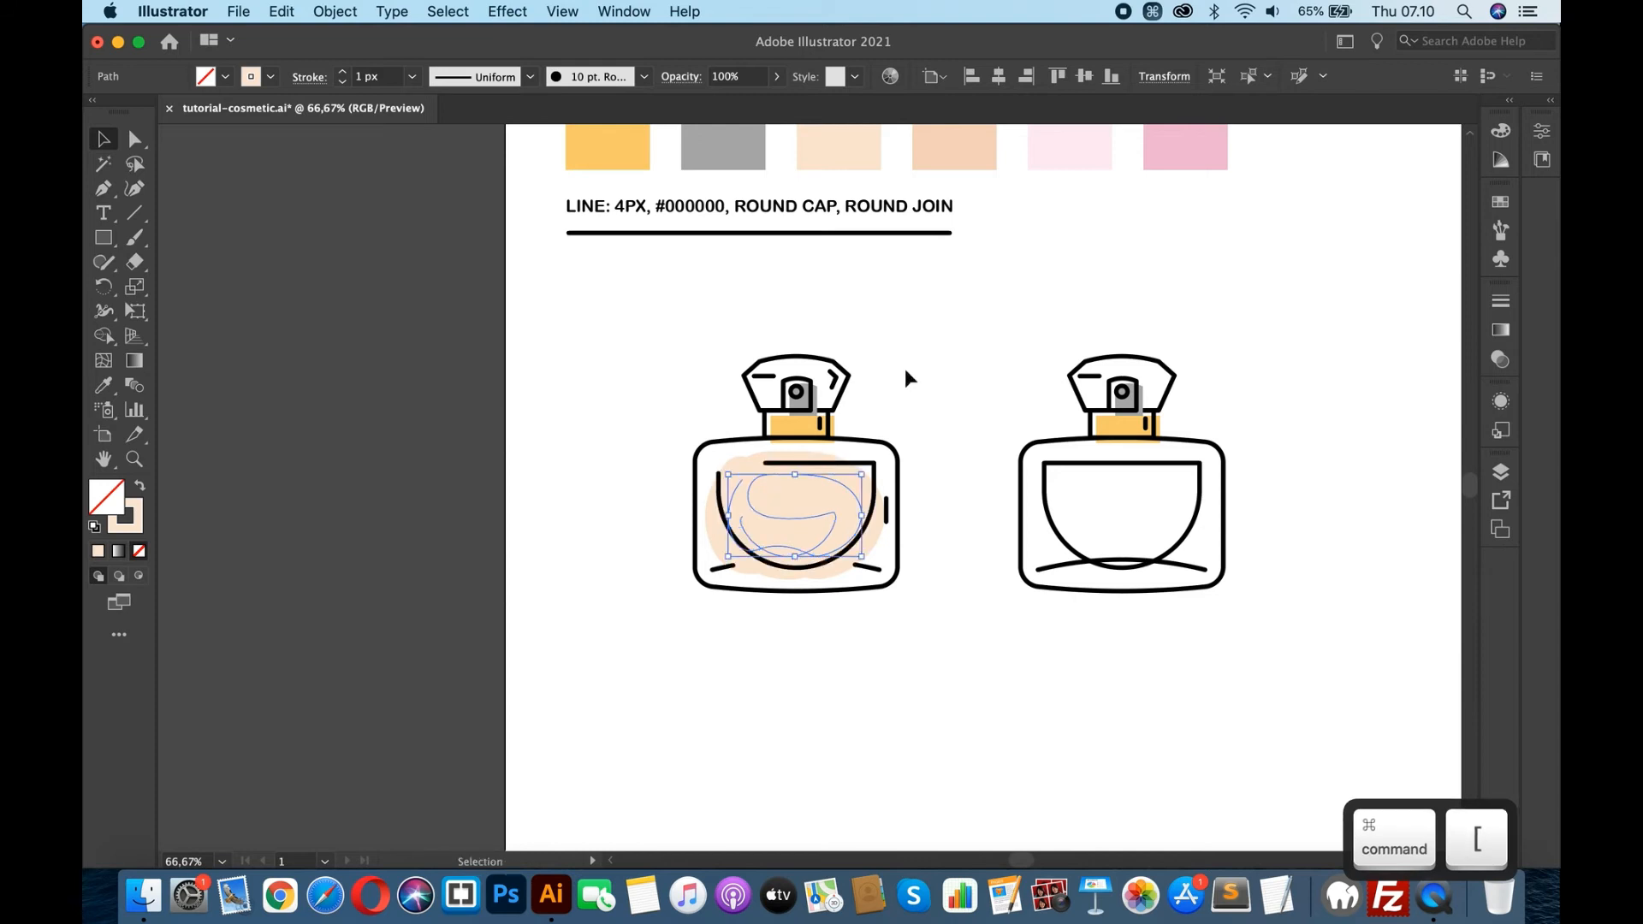
left_click(957, 358)
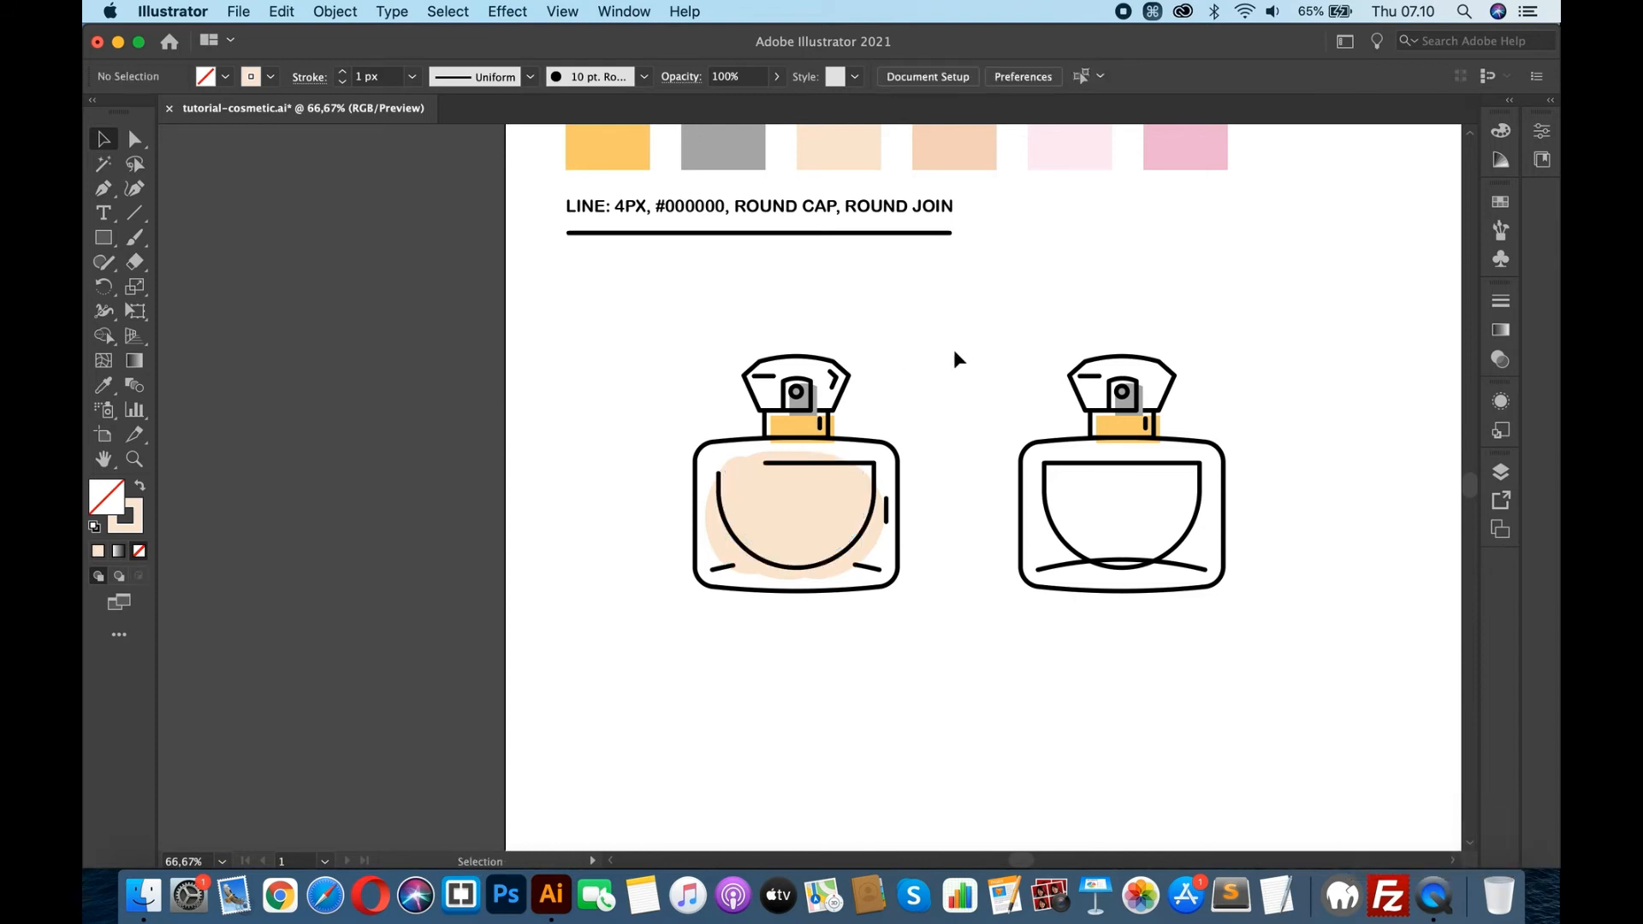
- Sample the #F4D5BD swatch and paint a smaller loose blob of that darker colour inside the left bottle's label
left_click(135, 239)
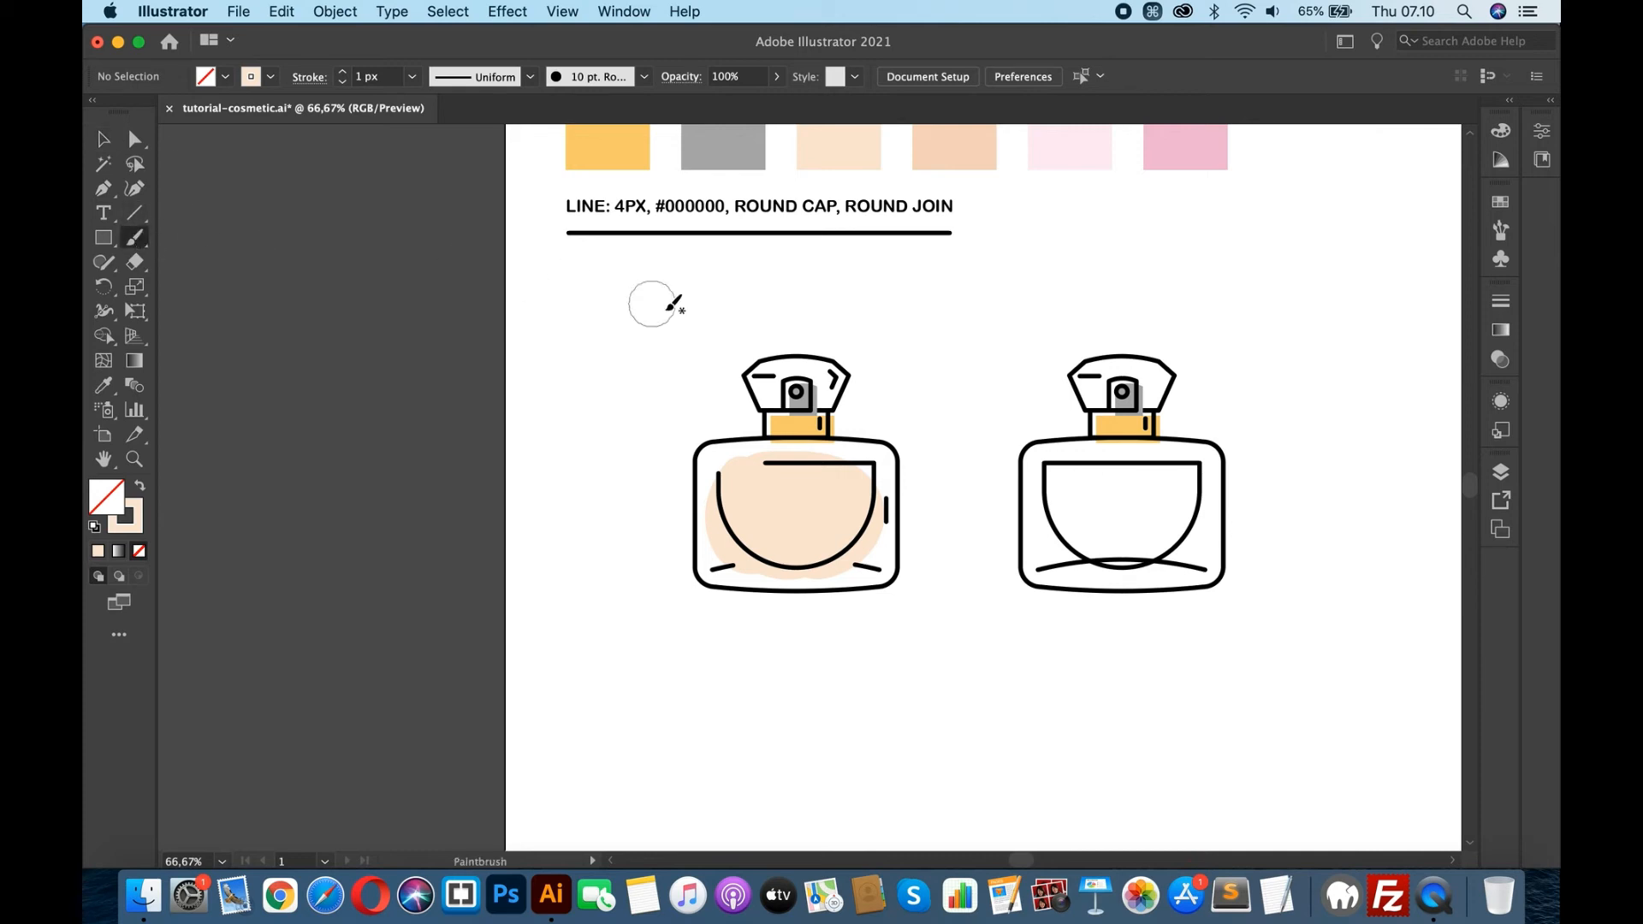
key("i")
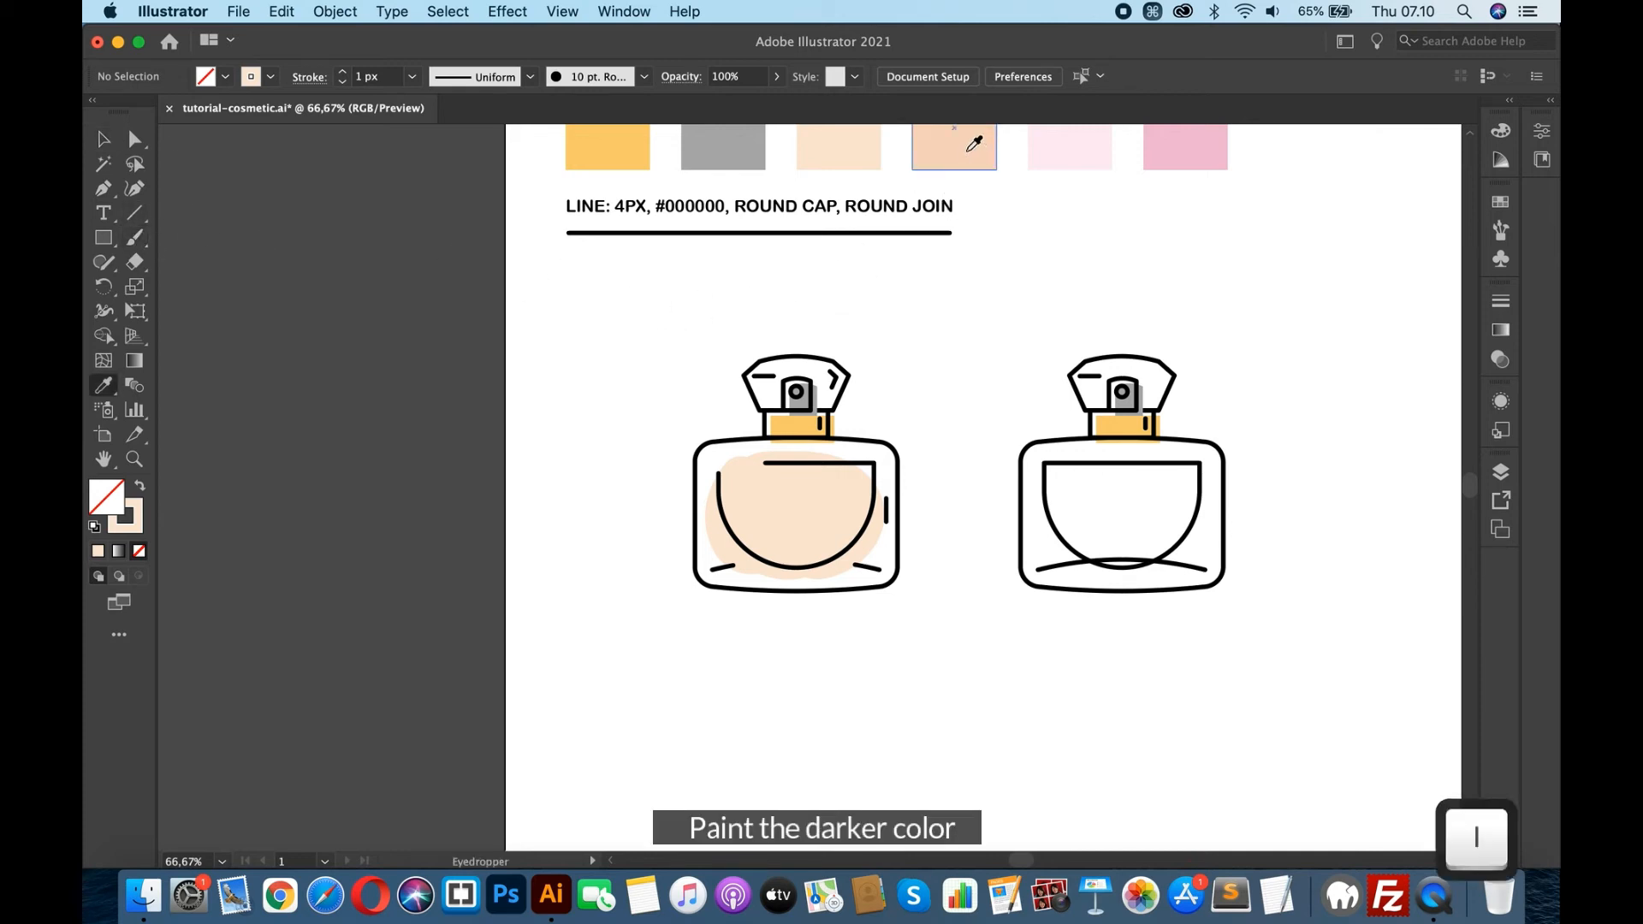
left_click(969, 150)
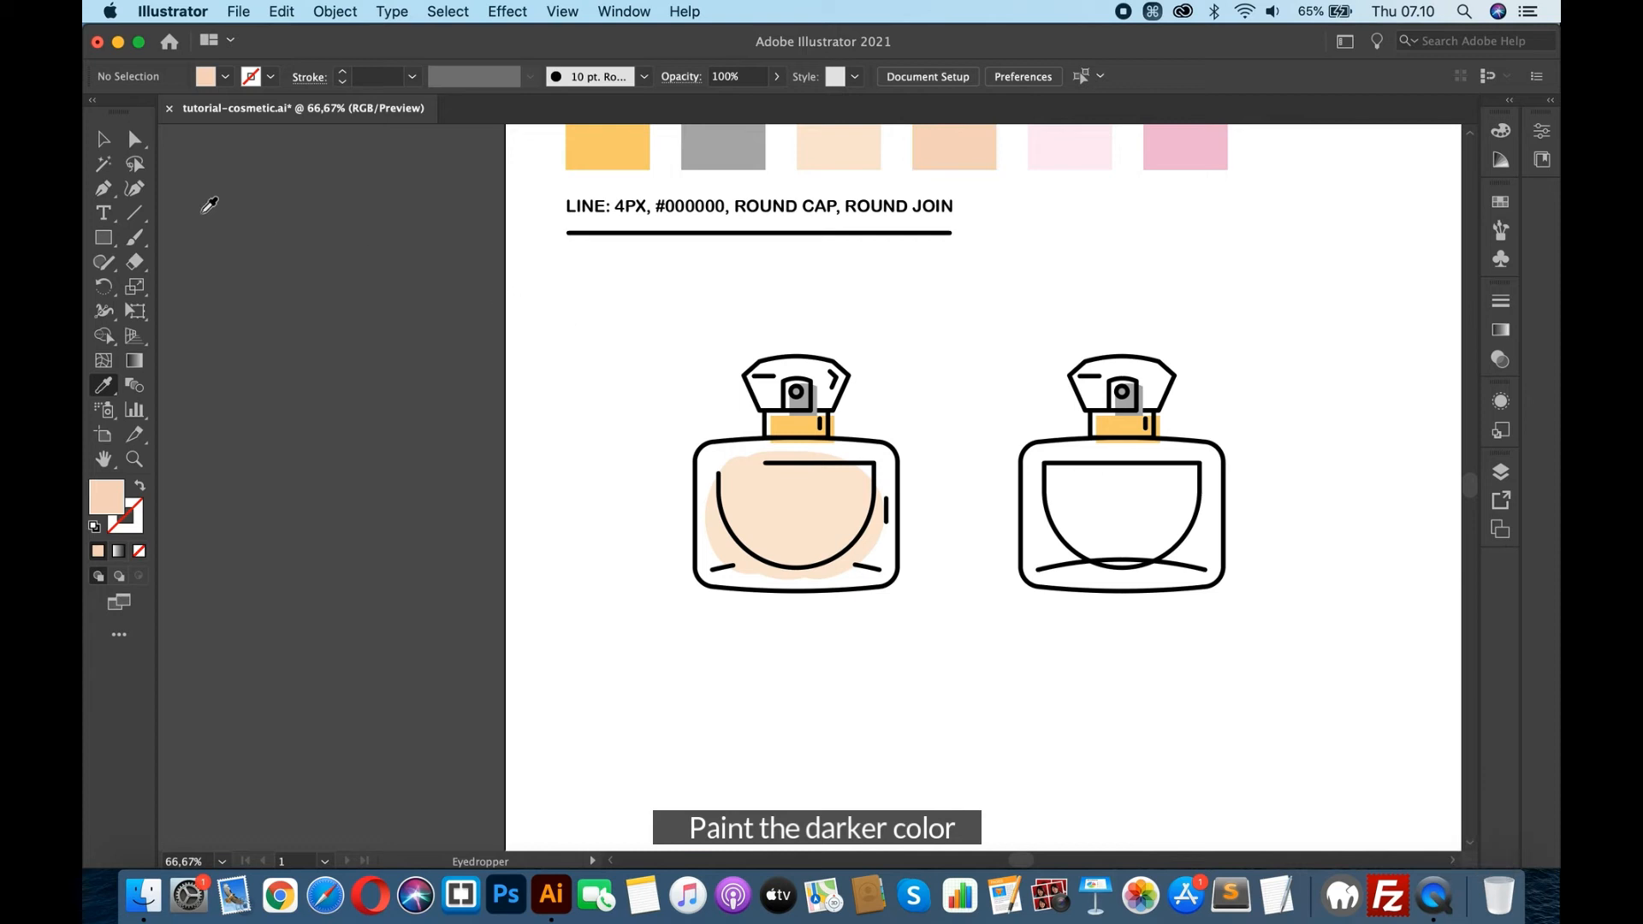
left_click(136, 236)
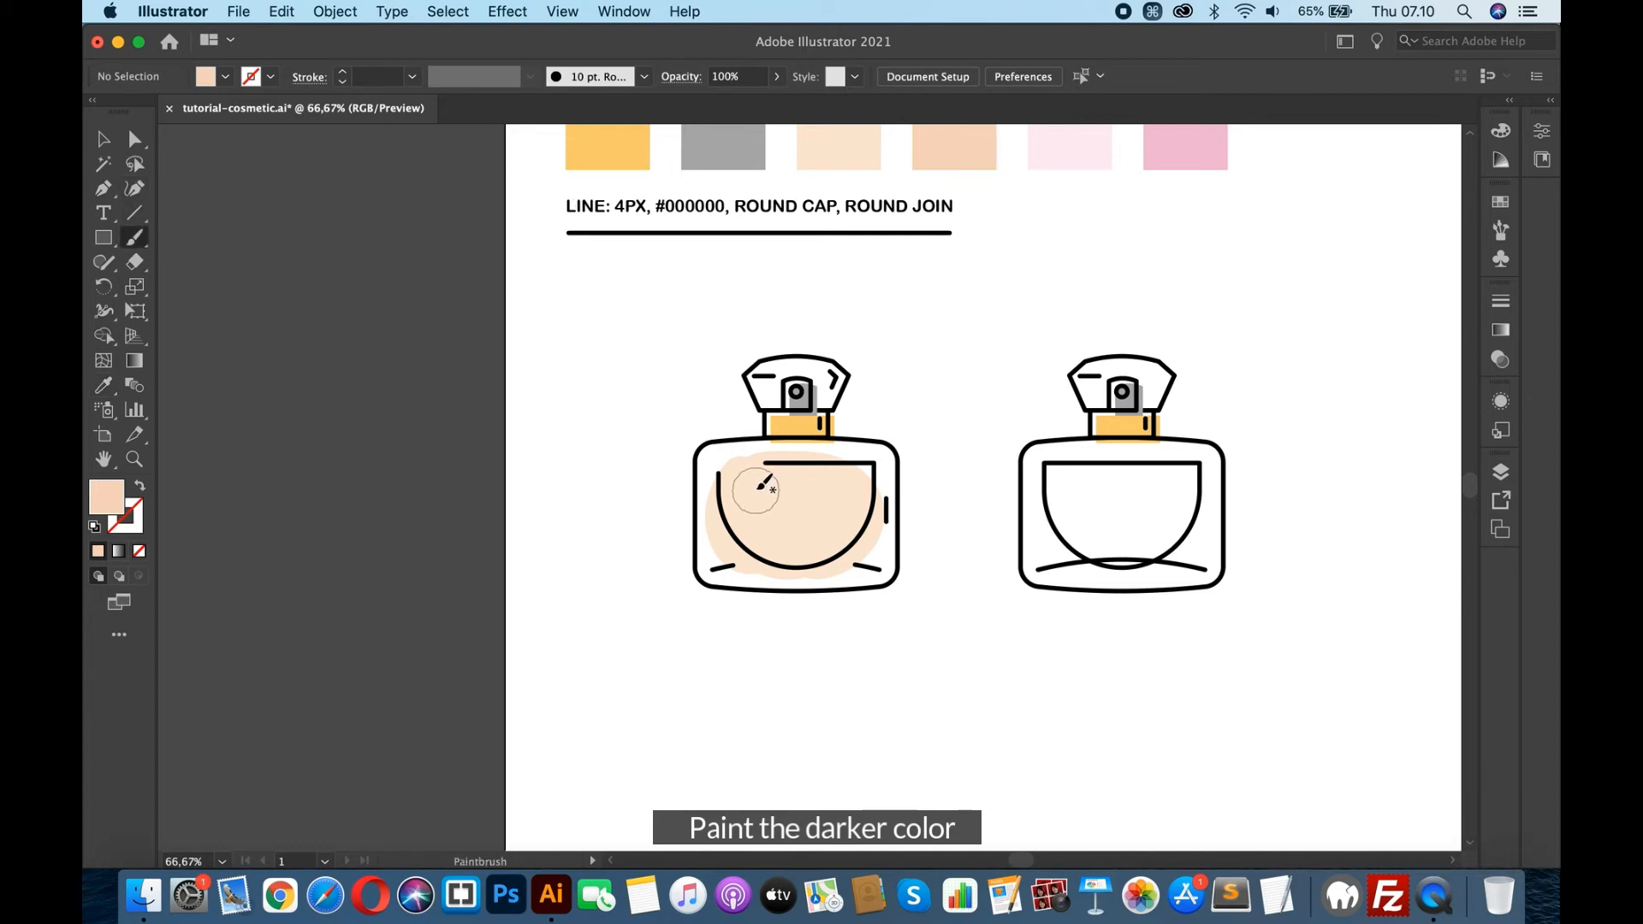
mouse_move(761, 495)
left_mouse_down()
mouse_move(745, 508)
mouse_move(800, 501)
left_mouse_up()
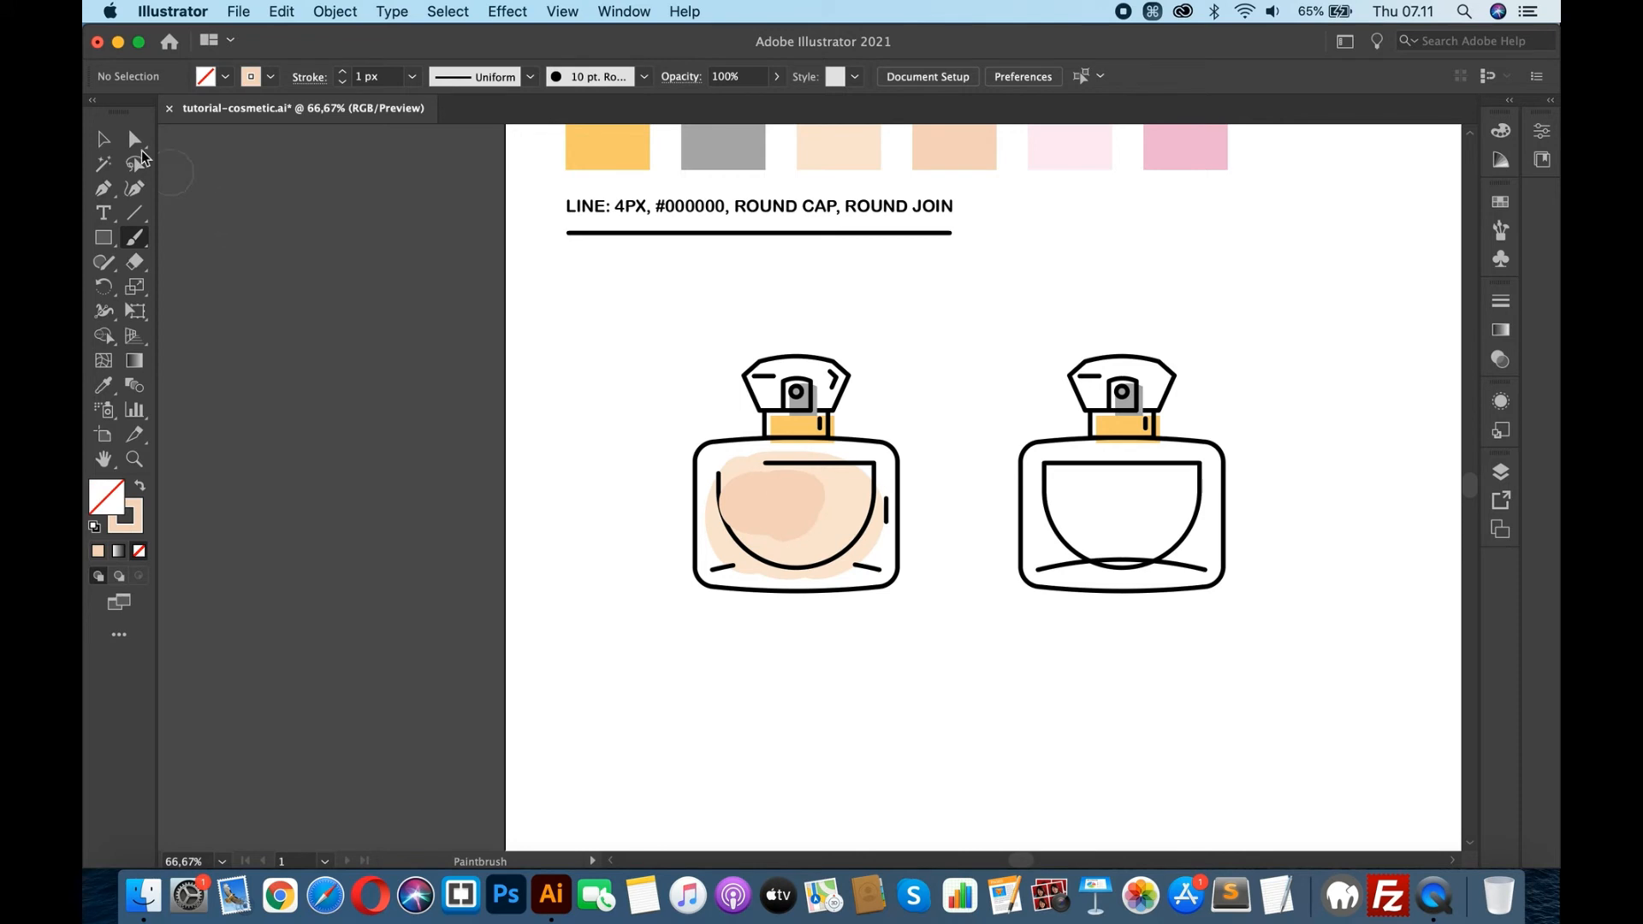
- Nudge the darker #F4D5BD blob slightly down and right and send it backward behind the left bottle's black outlines
left_click(104, 140)
left_click(787, 503)
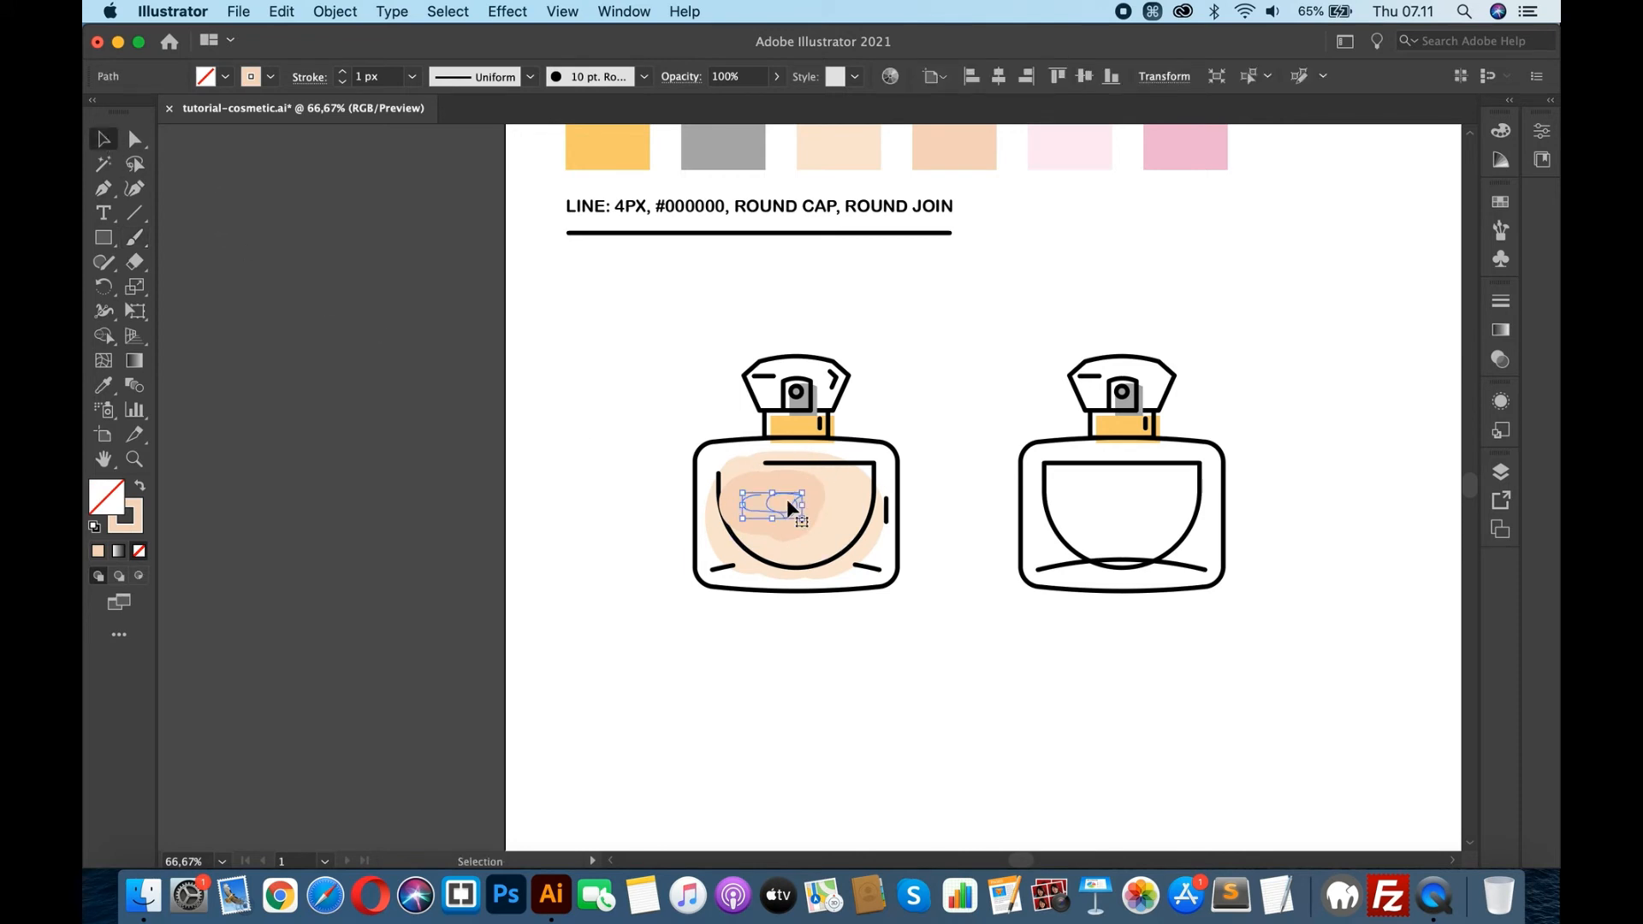
key("Down")
key("Right")
key("alt+[")
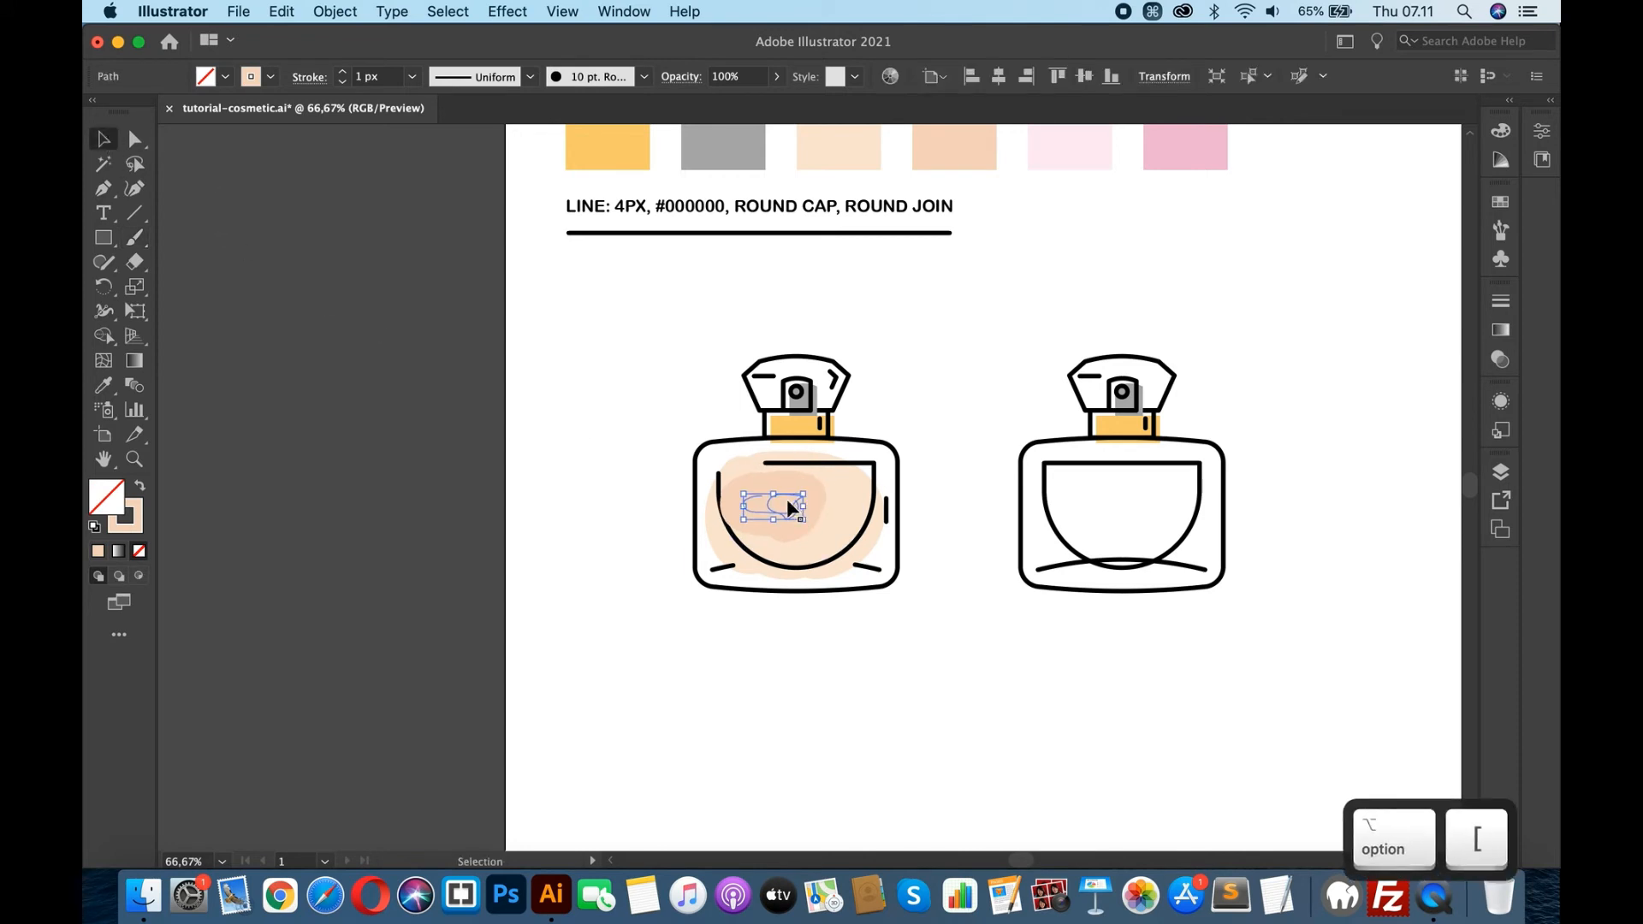
key("super")
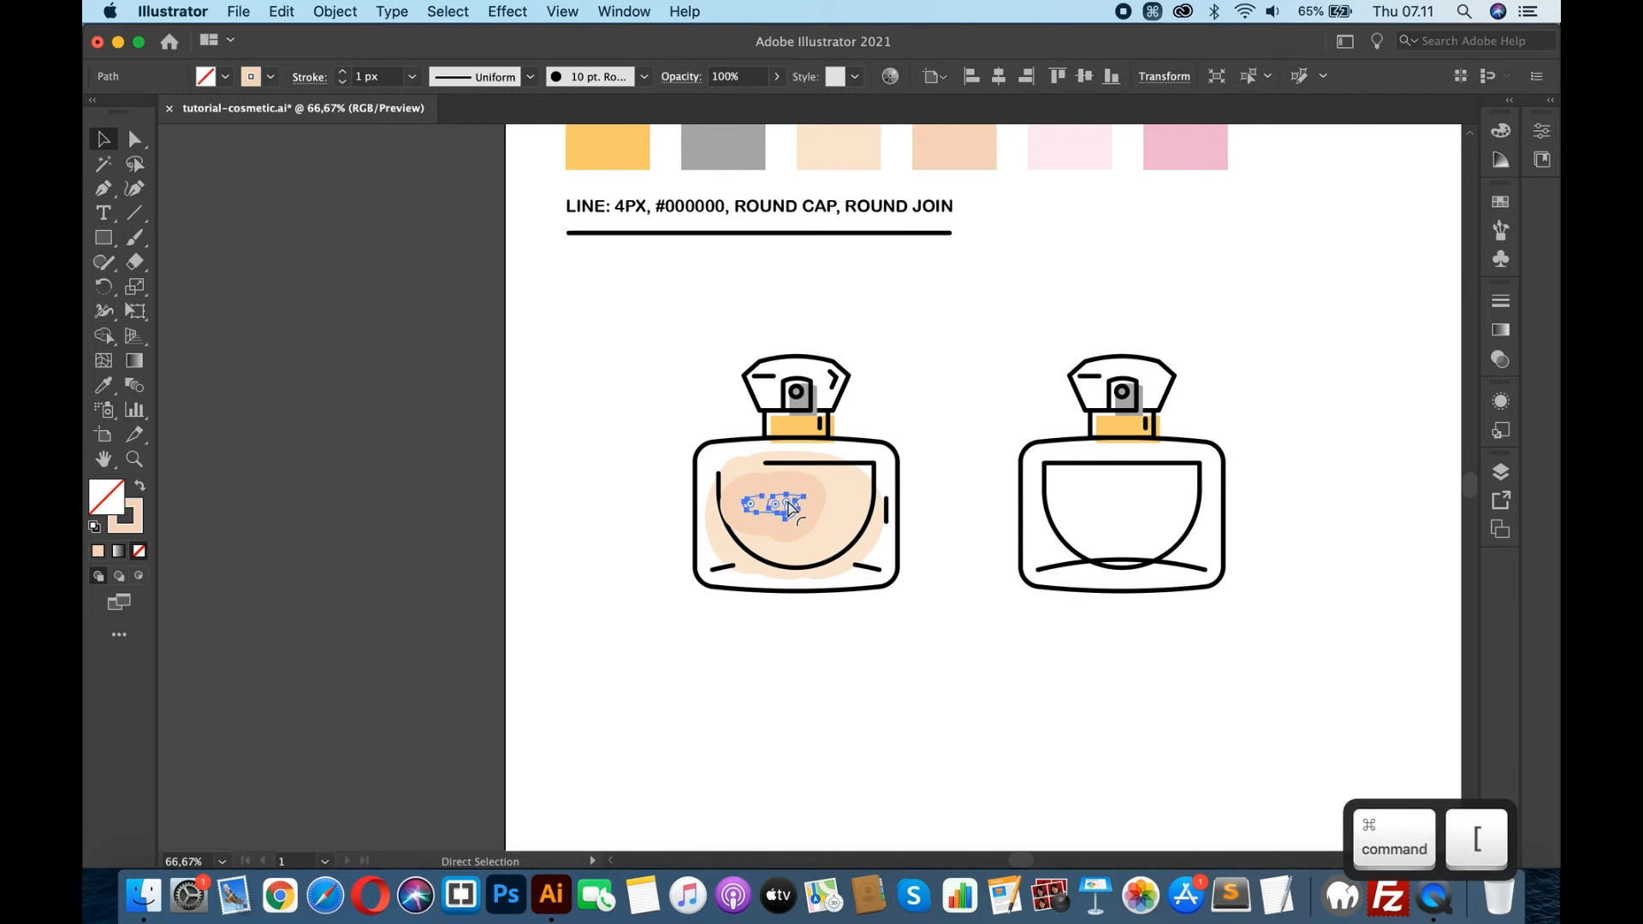
key("v")
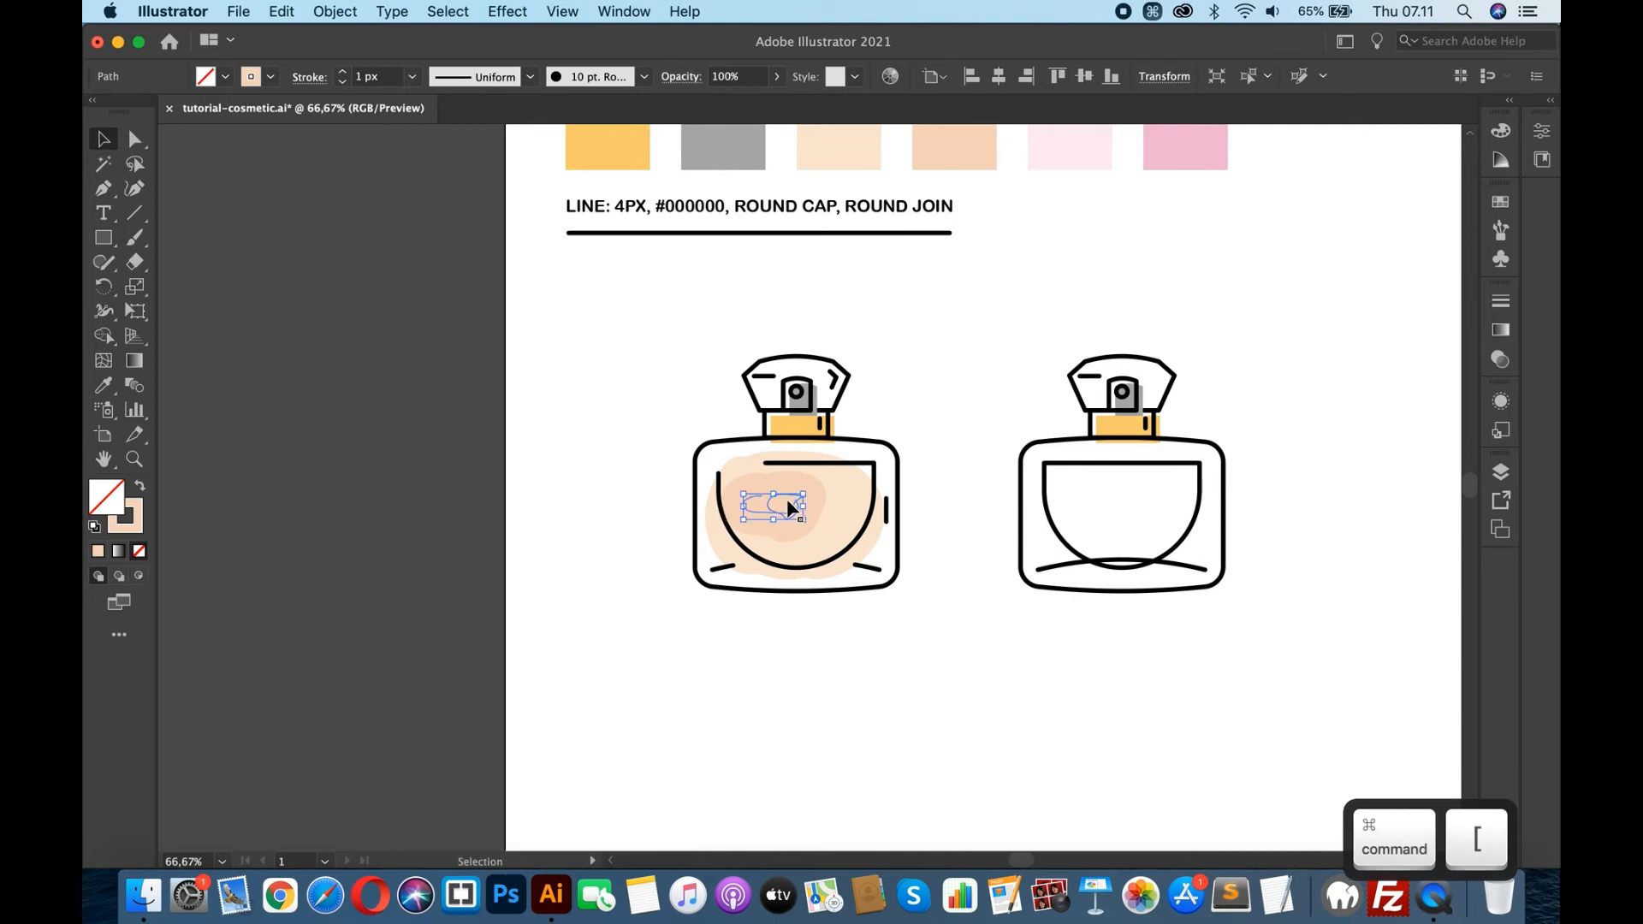
left_click(516, 436)
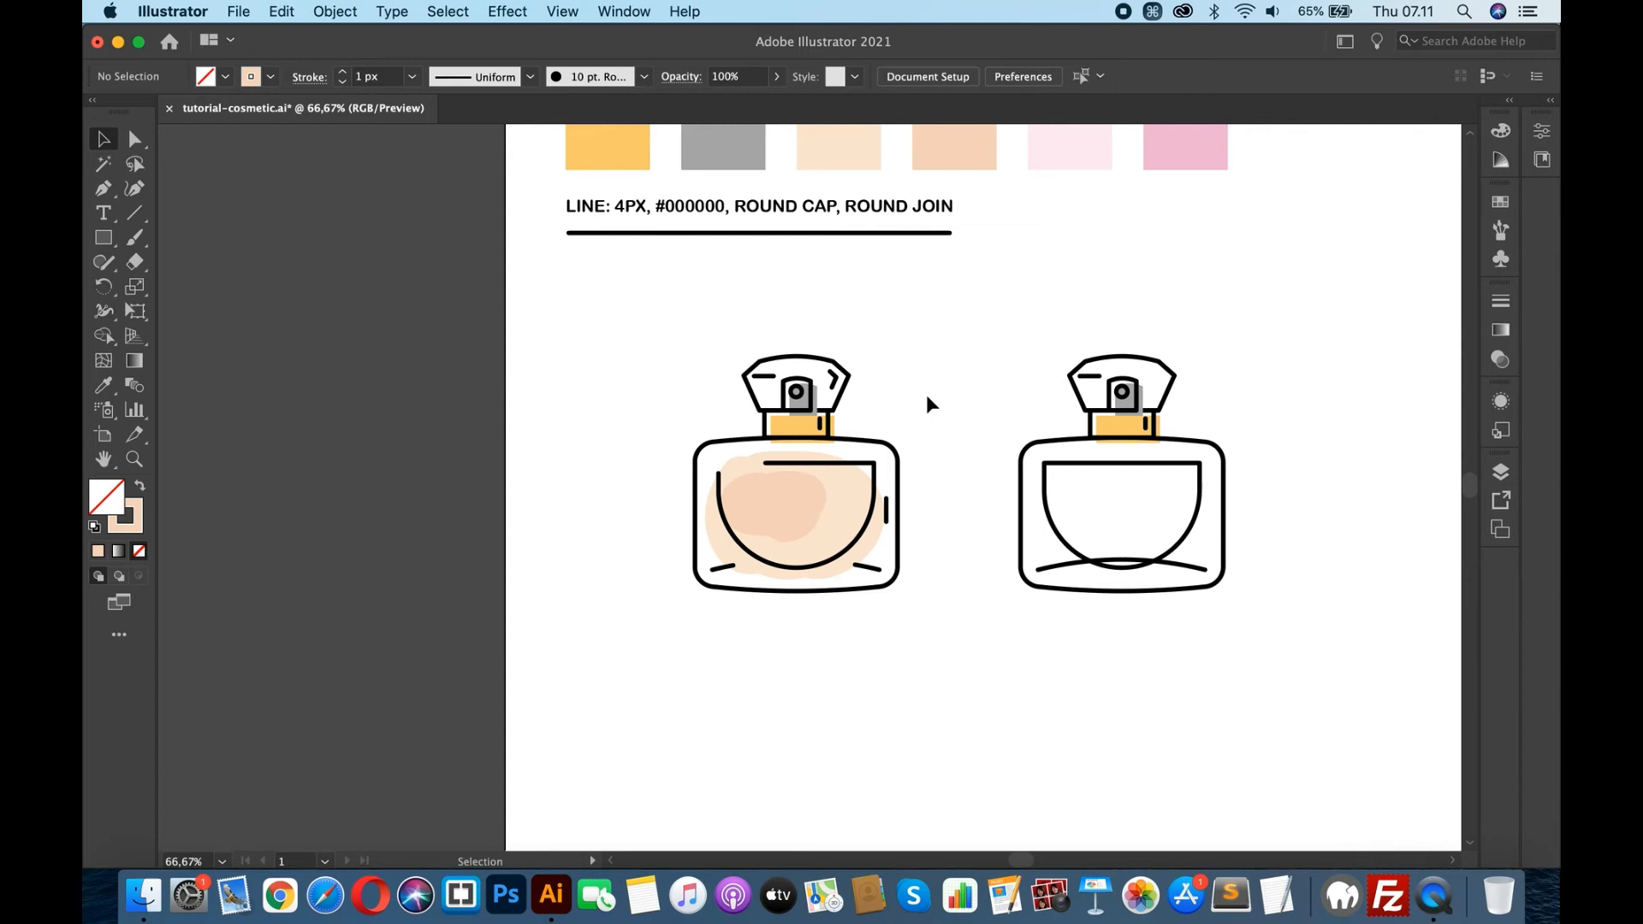
- Delete the faceted cap outline and its short highlight line from the right bottle
scroll(927, 398, "right", 4)
scroll(929, 401, "up", 3)
scroll(928, 400, "right", 1)
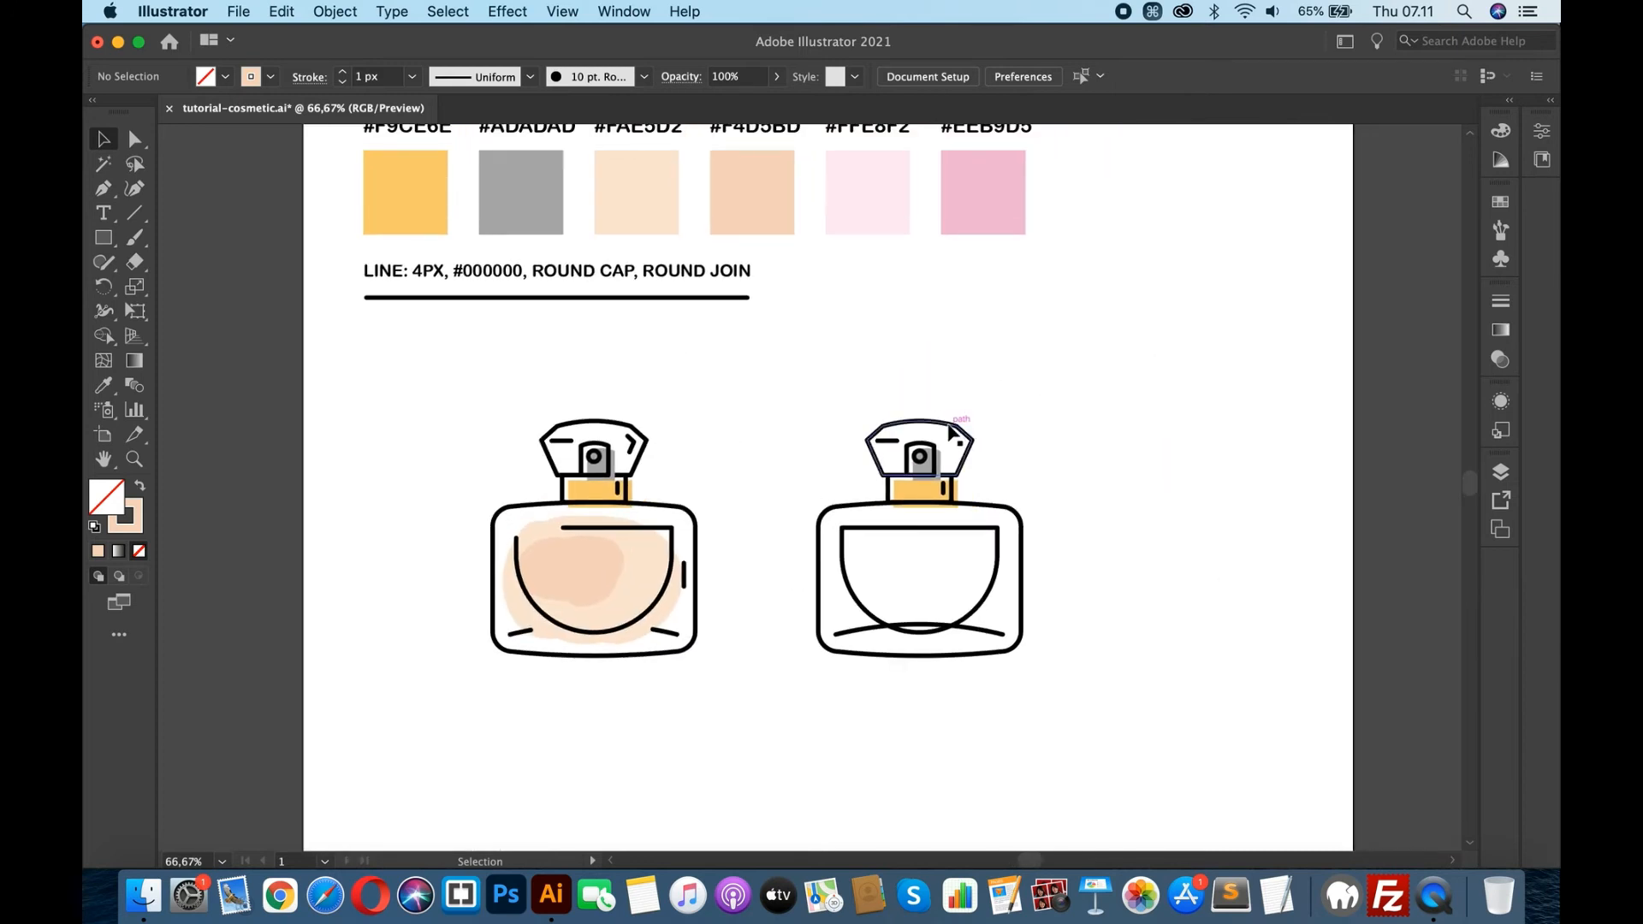
left_click(951, 432)
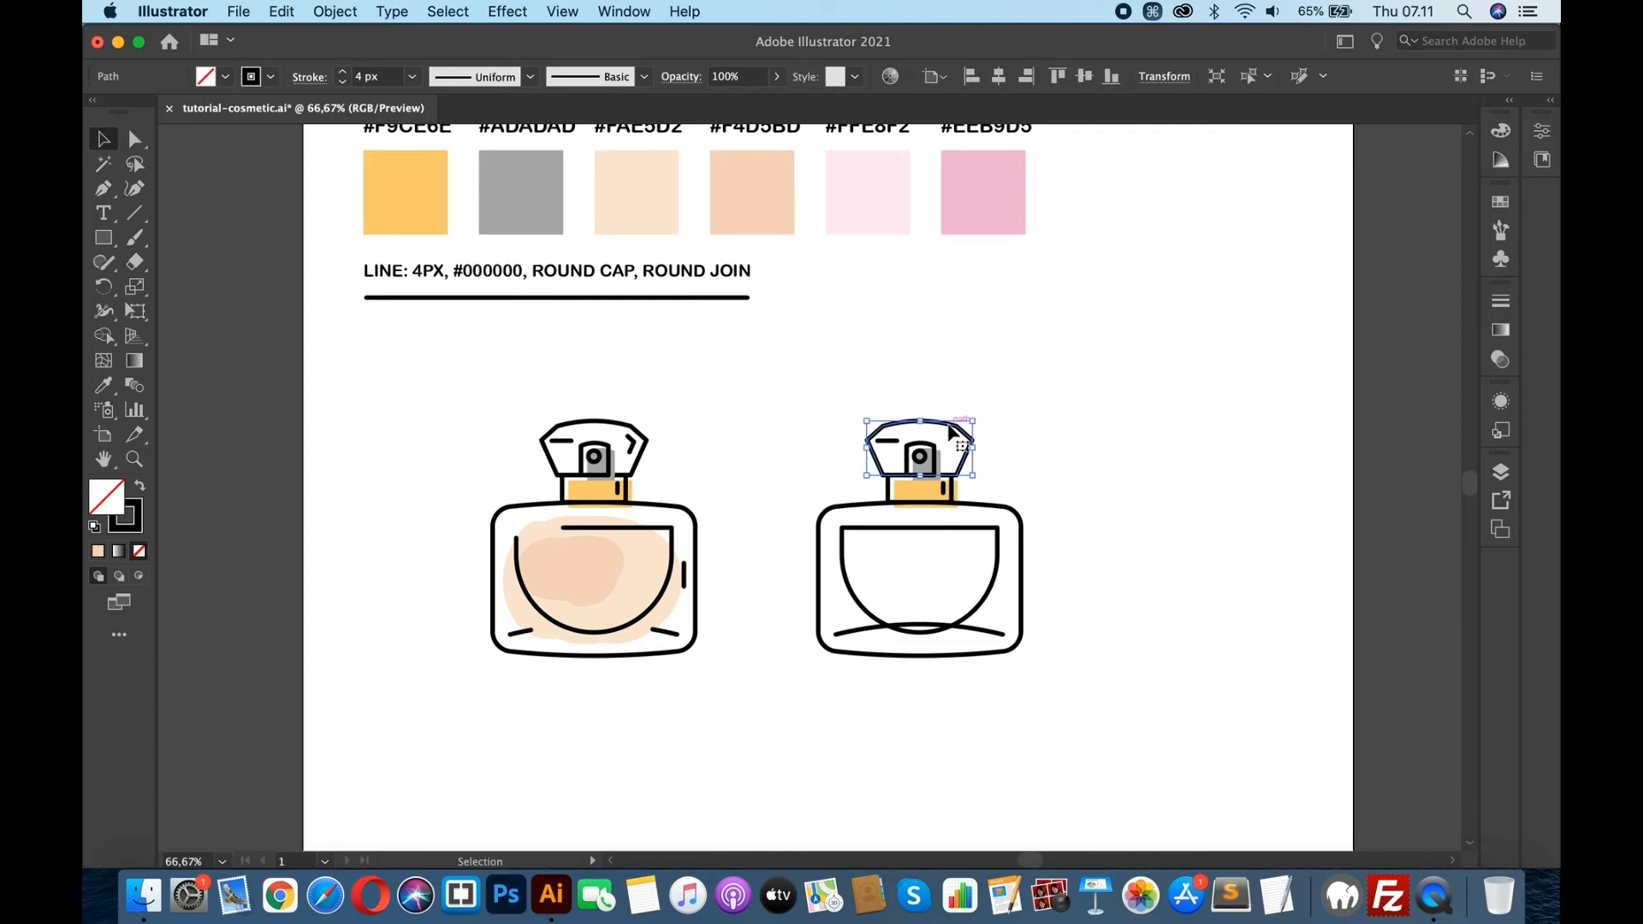
key("BackSpace")
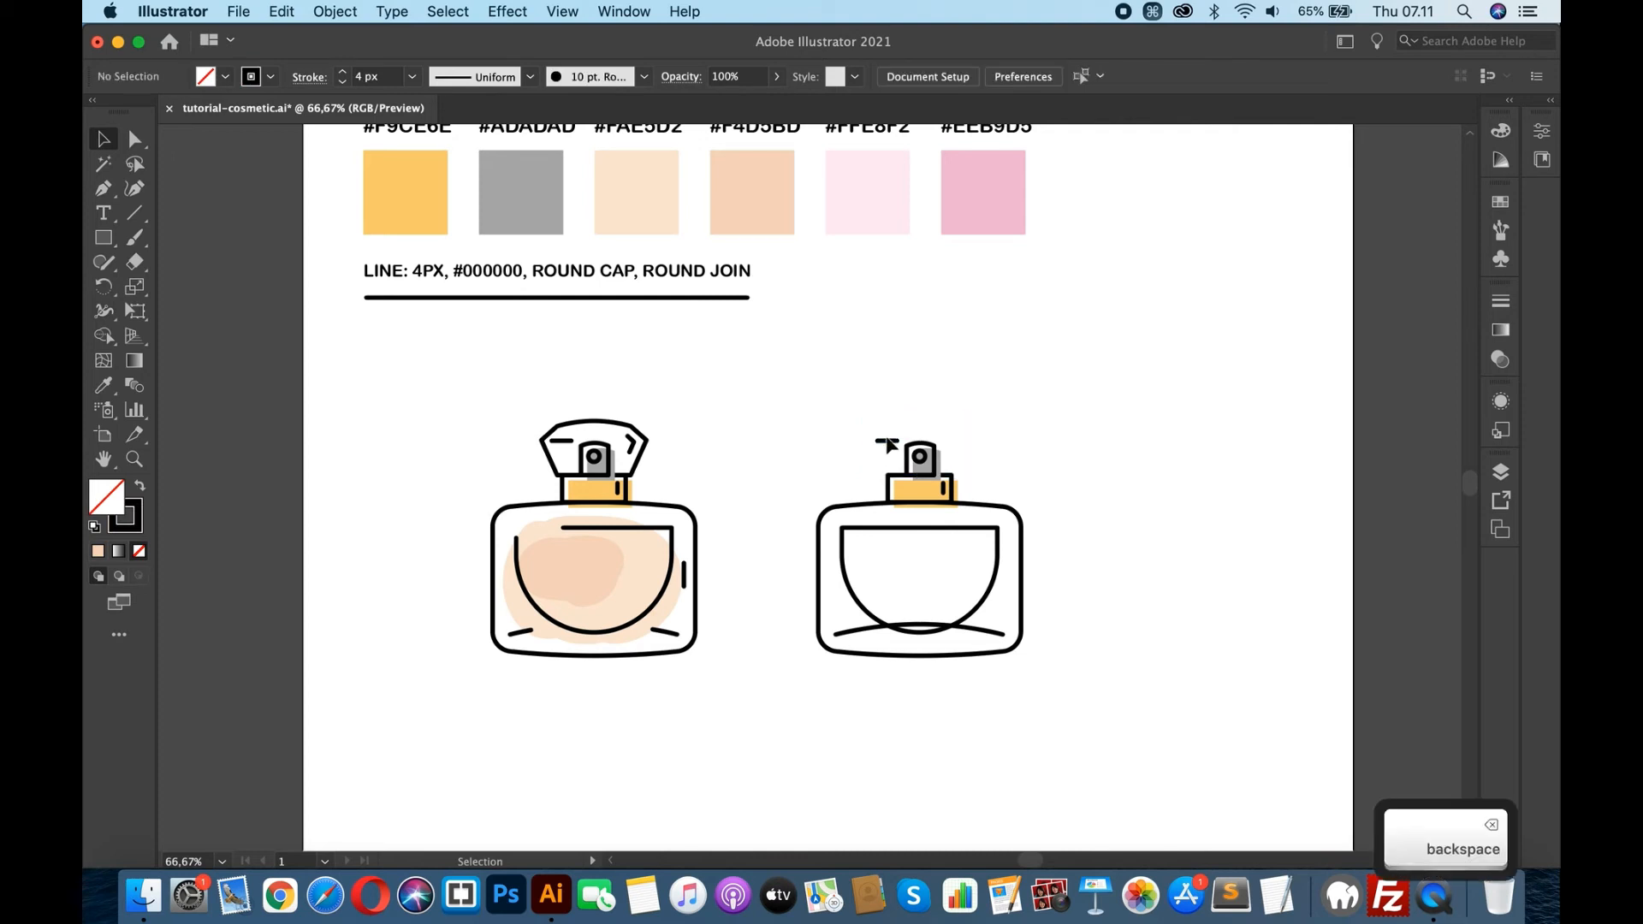
- Draw a rectangle for a new cap with a 4 px black stroke, centred above the right bottle's sprayer
key("super+equal")
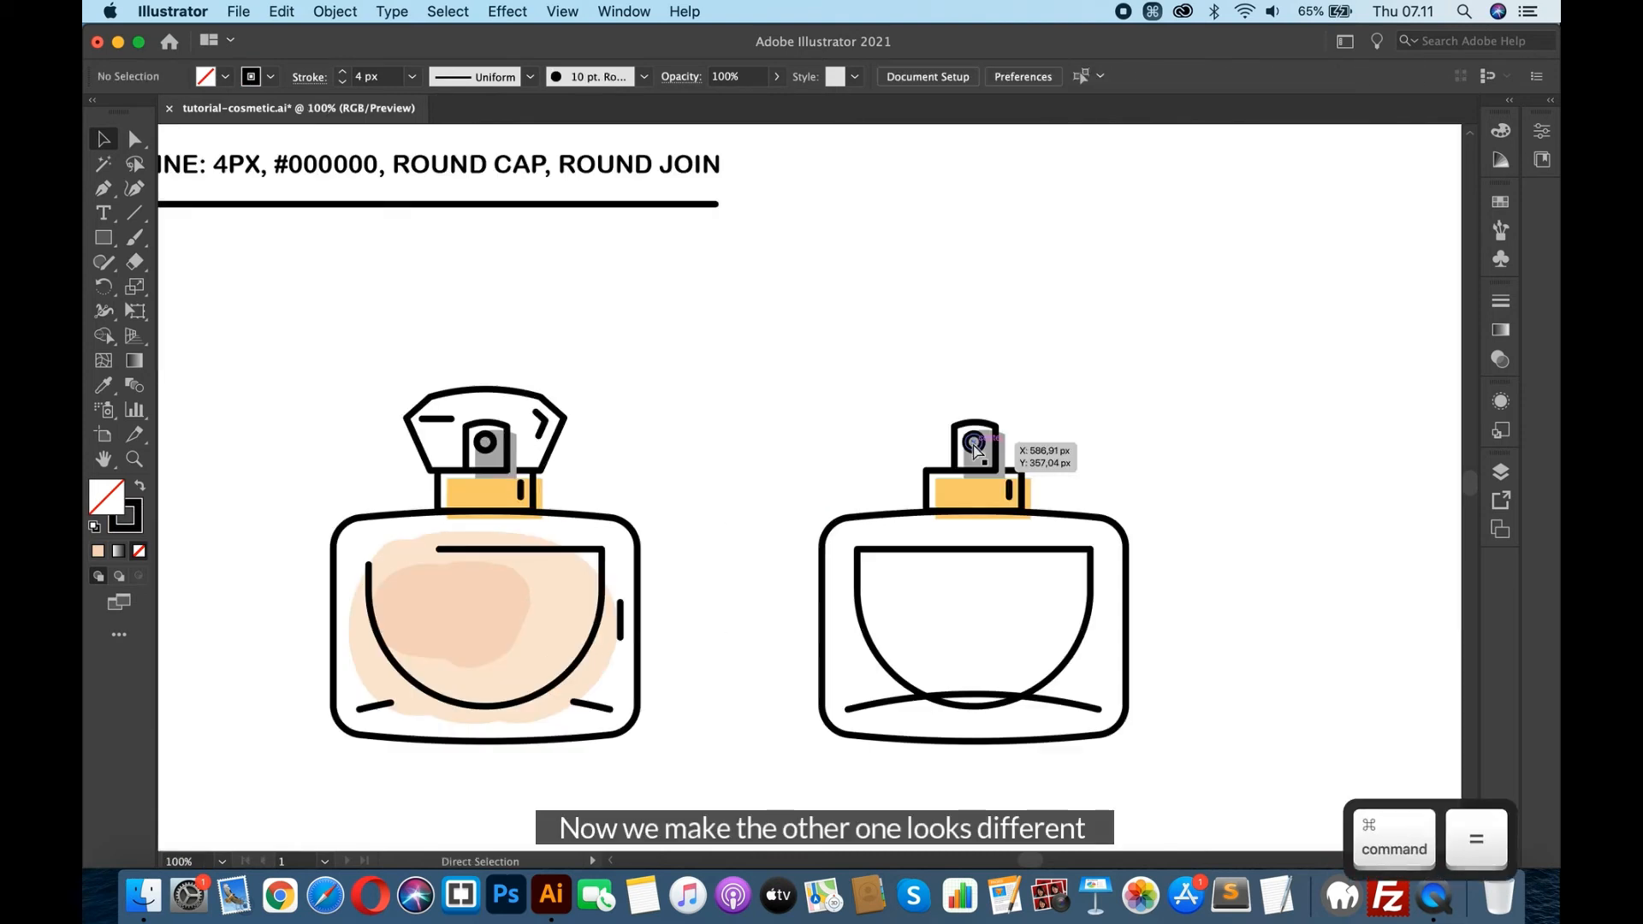
left_click(102, 237)
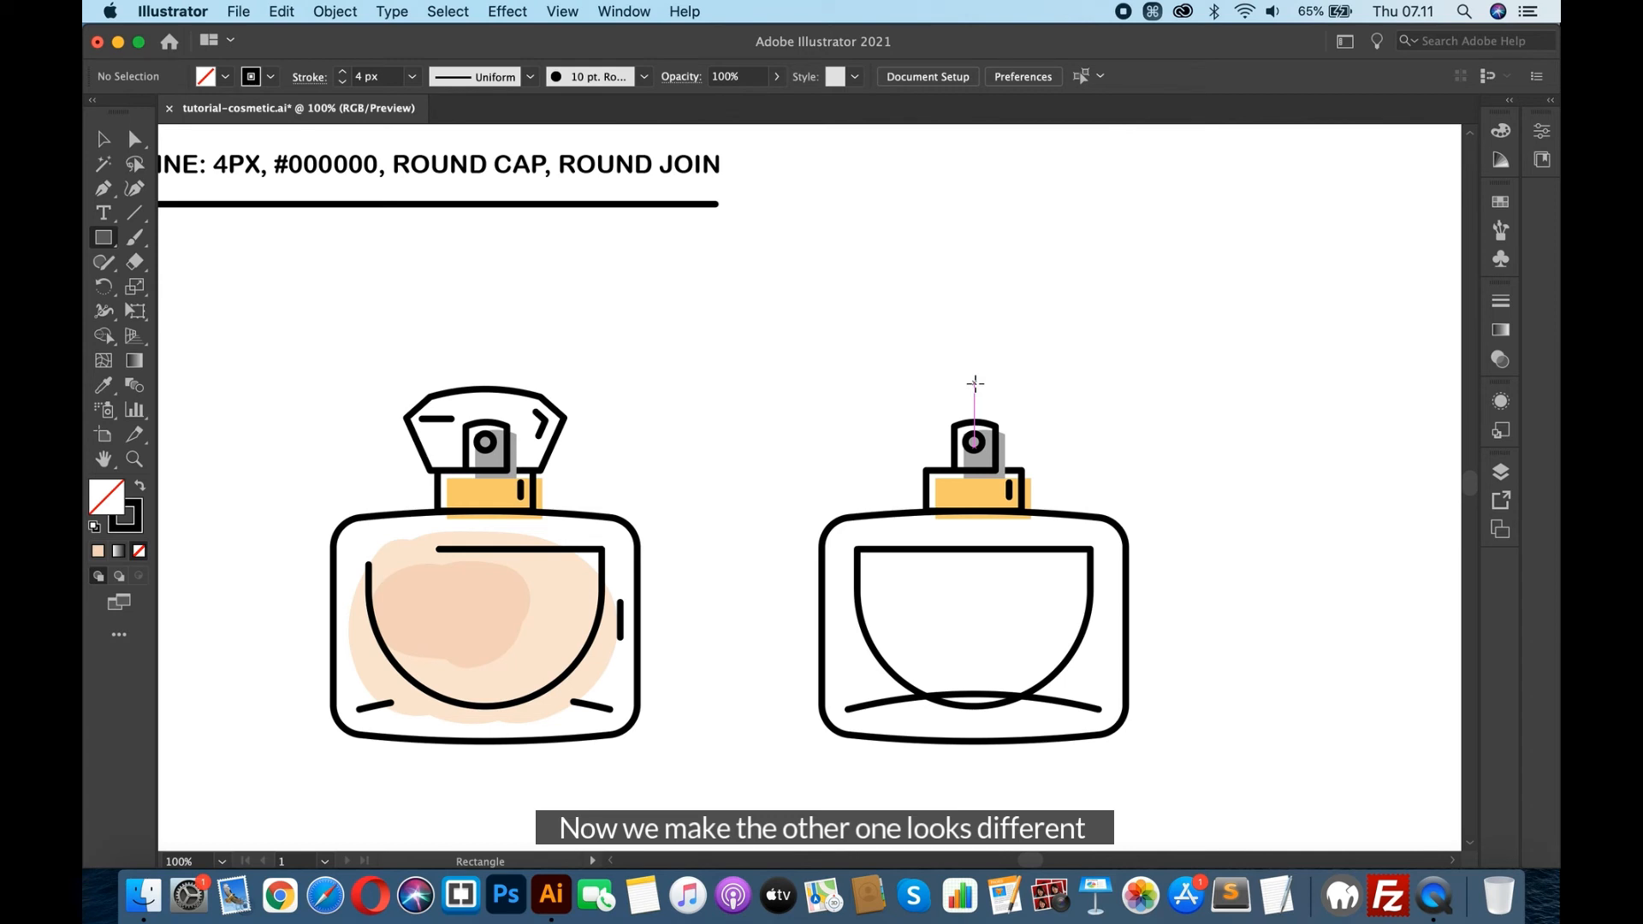
left_click_drag(974, 383, 1030, 420)
key("alt")
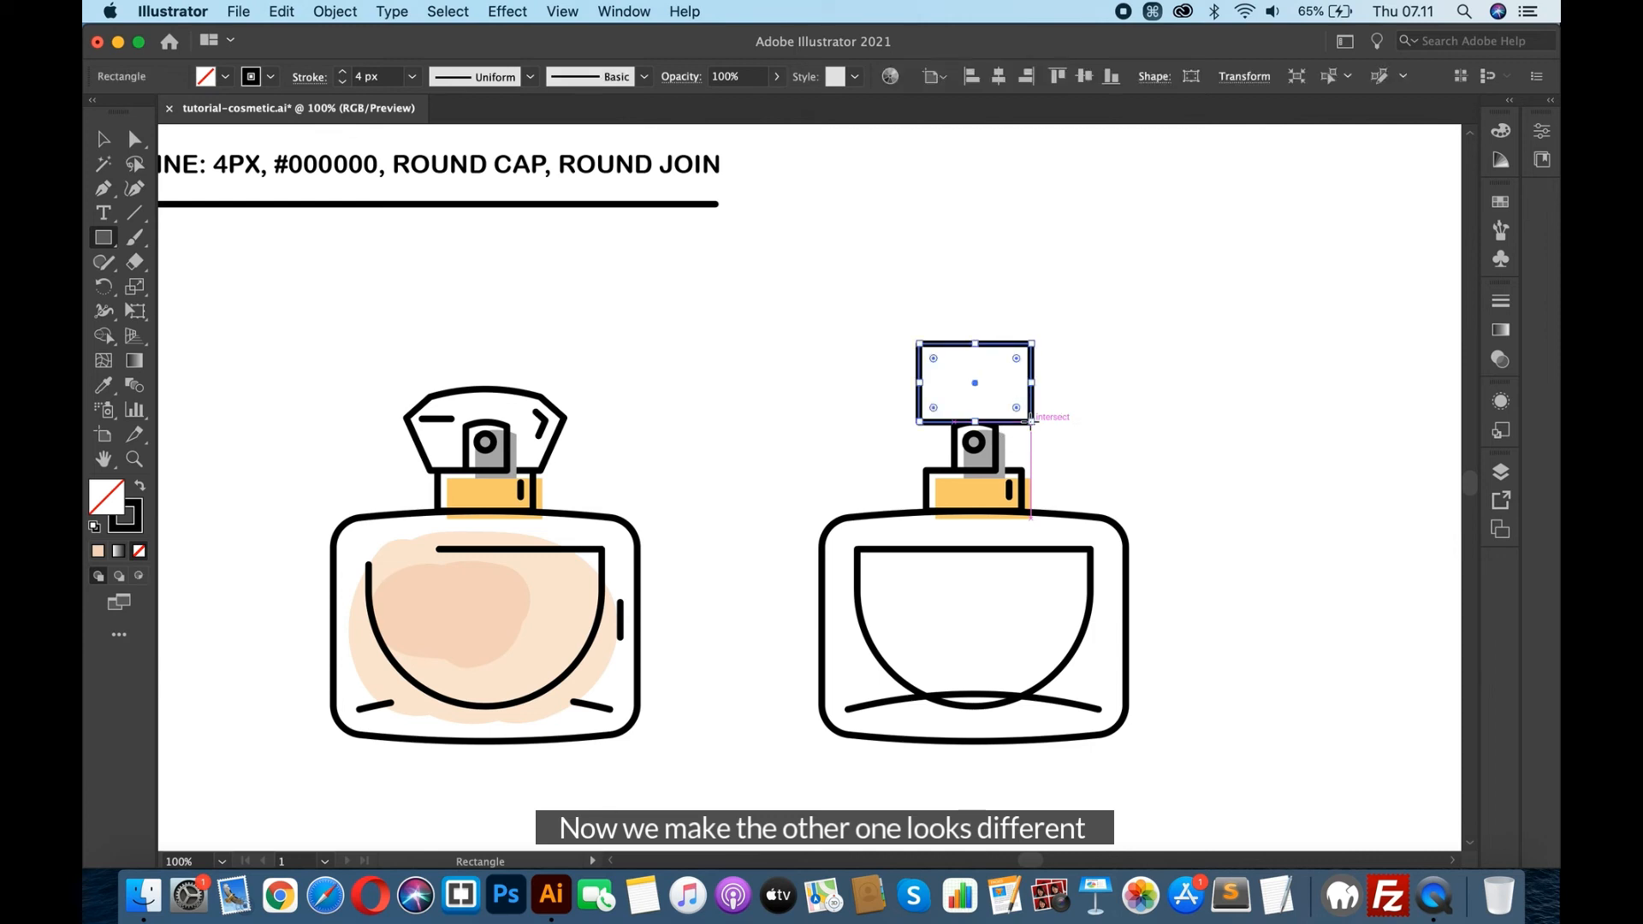
- Move the cap rectangle straight down over the sprayer until its lower edge sits on the top of the collar
key("v")
left_click_drag(1003, 345, 1004, 399)
key("super+equal")
key("super+equal")
key("super+equal")
key("super+equal")
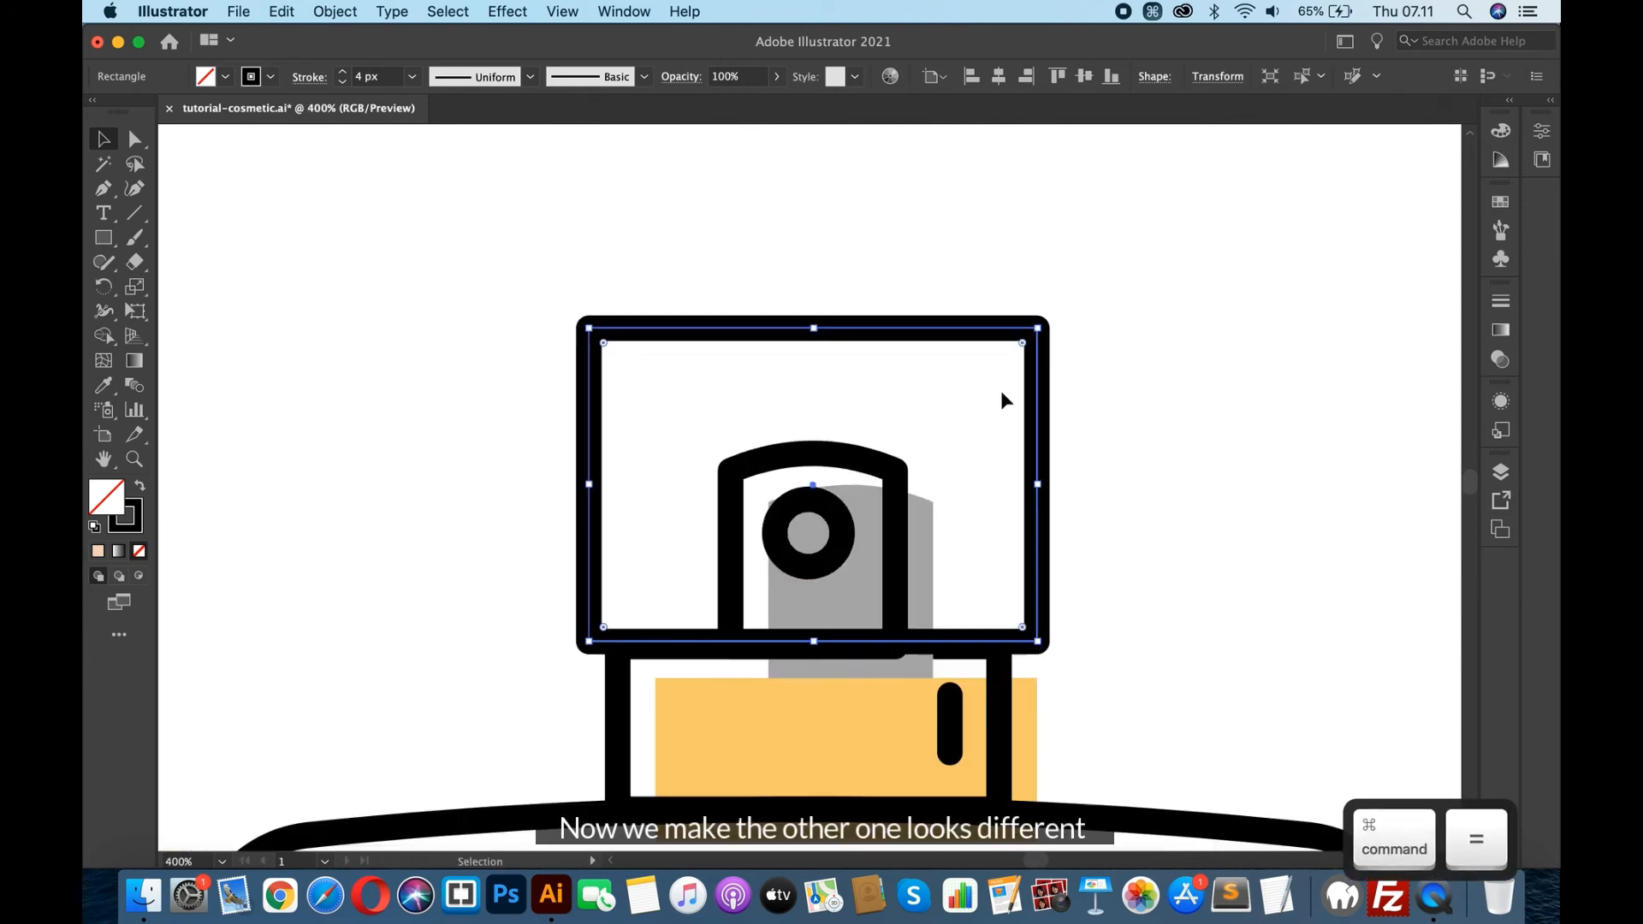
left_click_drag(939, 327, 938, 334)
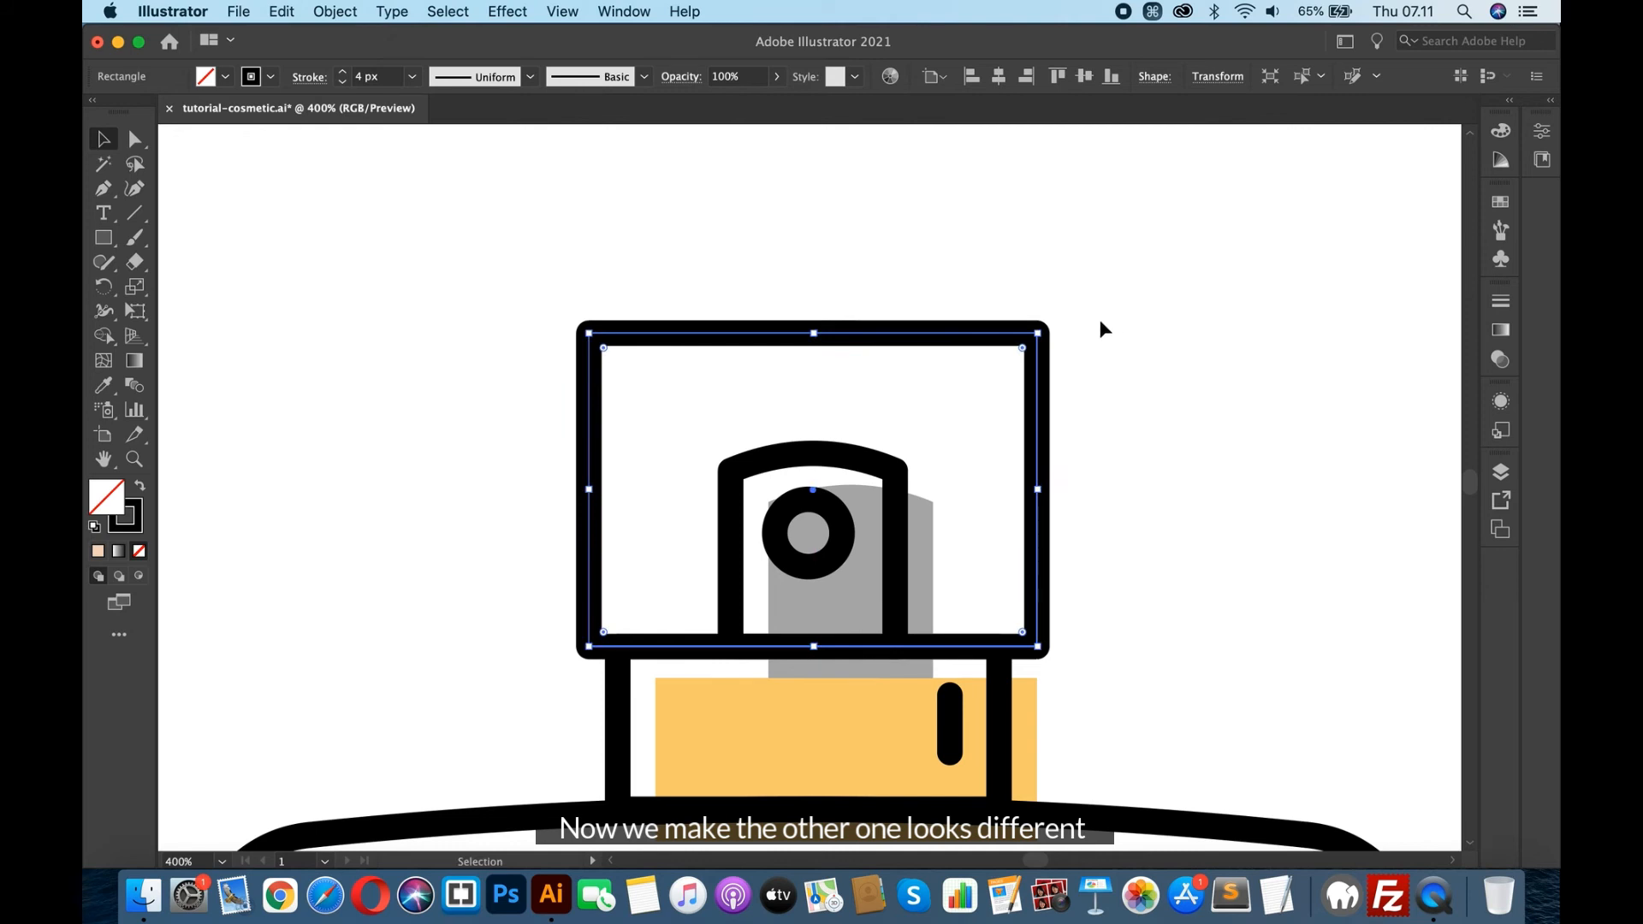
- Scale the cap rectangle up slightly, to about 75 px wide, around the sprayer
key("super+minus")
key("super+minus")
key("super+minus")
key("super+minus")
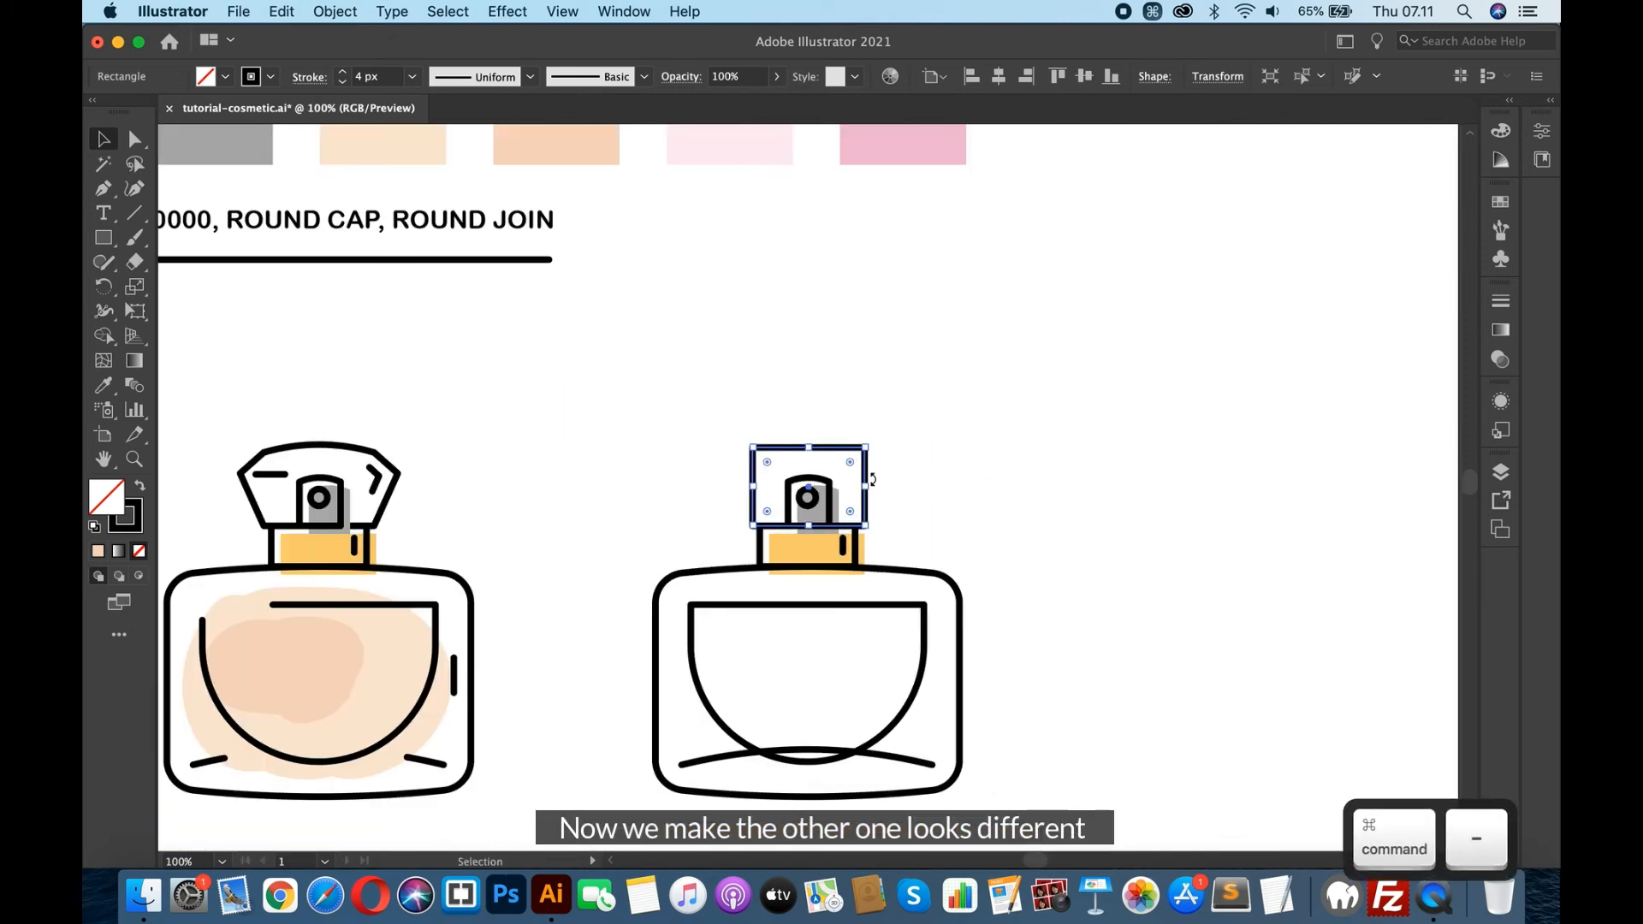
key("alt")
left_click_drag(869, 485, 809, 444)
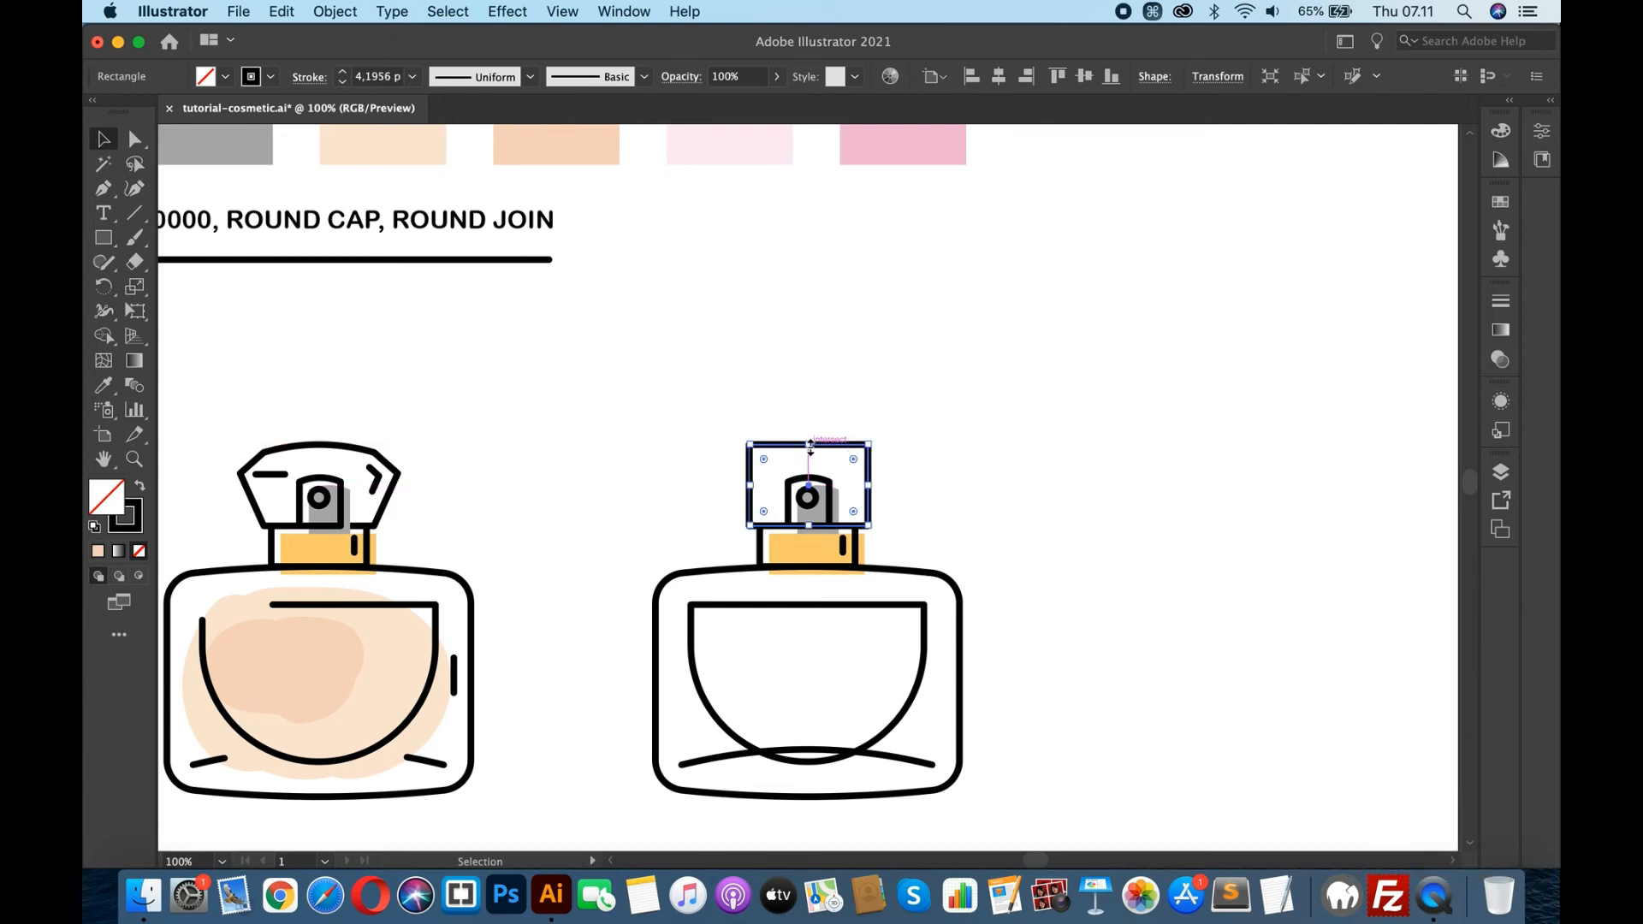
- Fine-tune the enlarged cap's position so it rests on the collar and is centred horizontally over the sprayer
key("super+equal")
key("super+equal")
key("super+equal")
key("super+equal")
left_click_drag(906, 321, 909, 326)
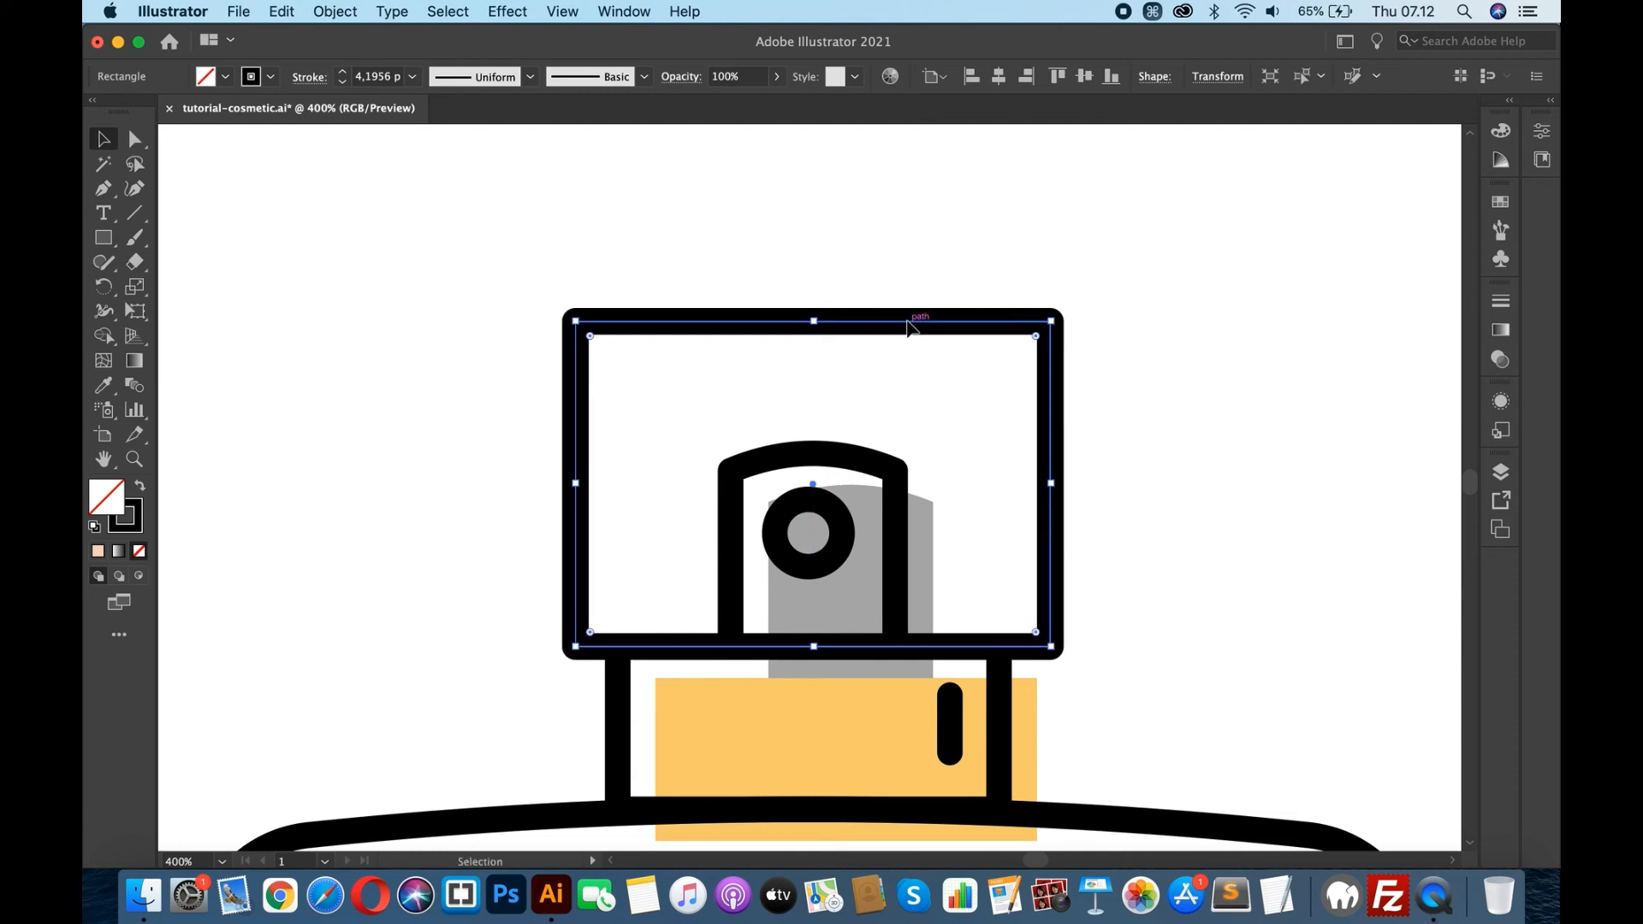
key("super+equal")
left_click(917, 247)
left_click_drag(918, 246, 912, 248)
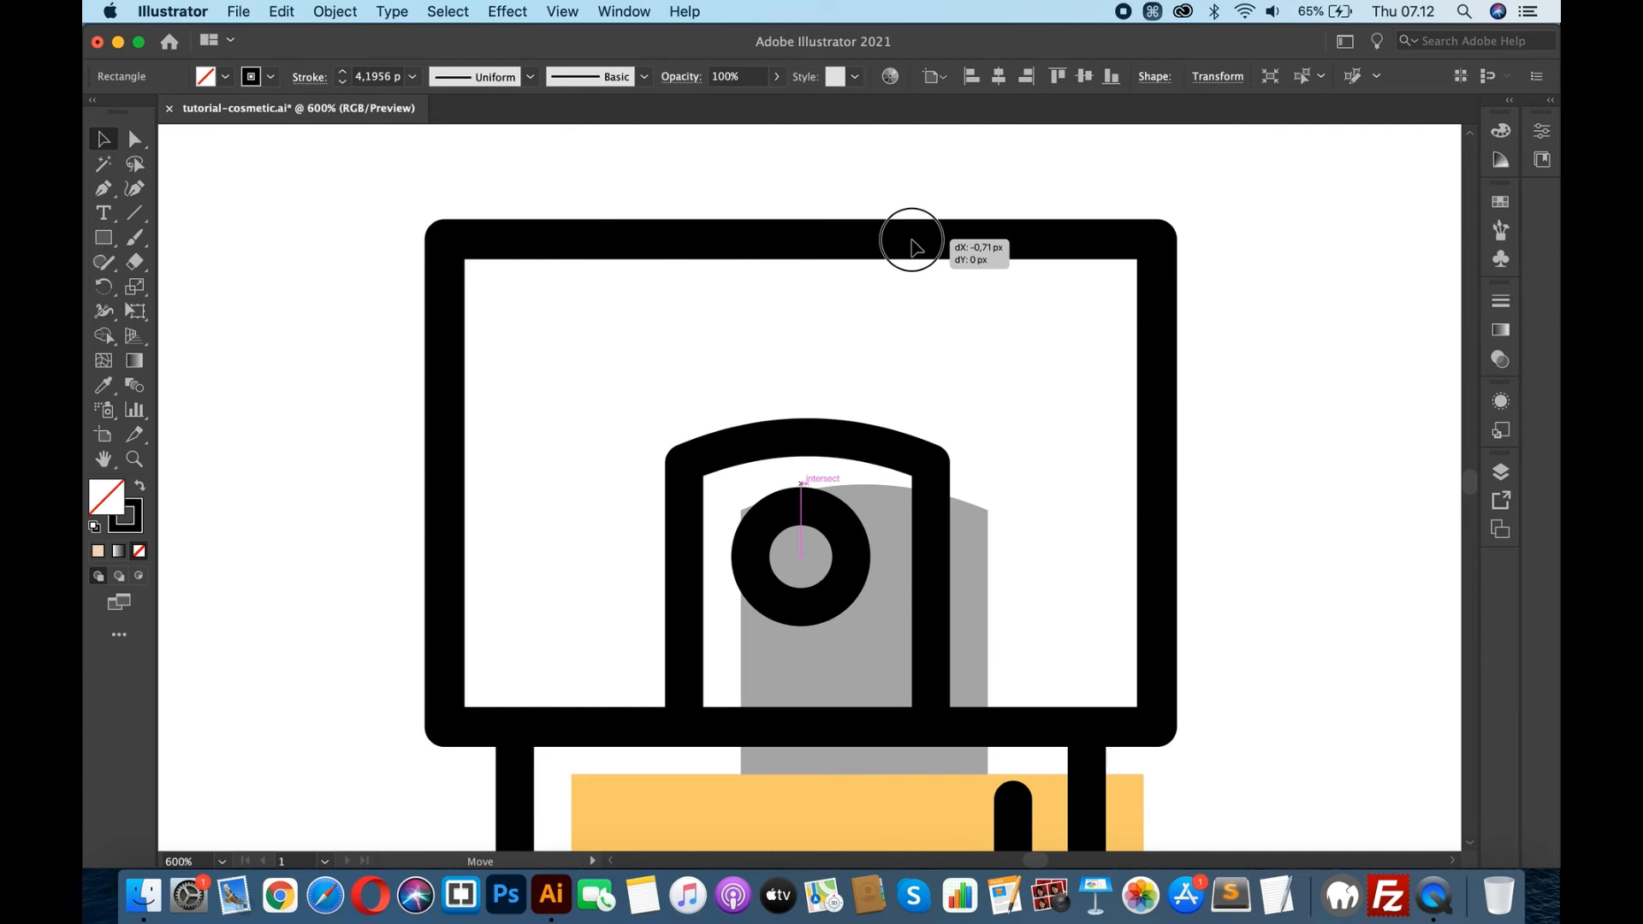
left_click_drag(913, 247, 914, 247)
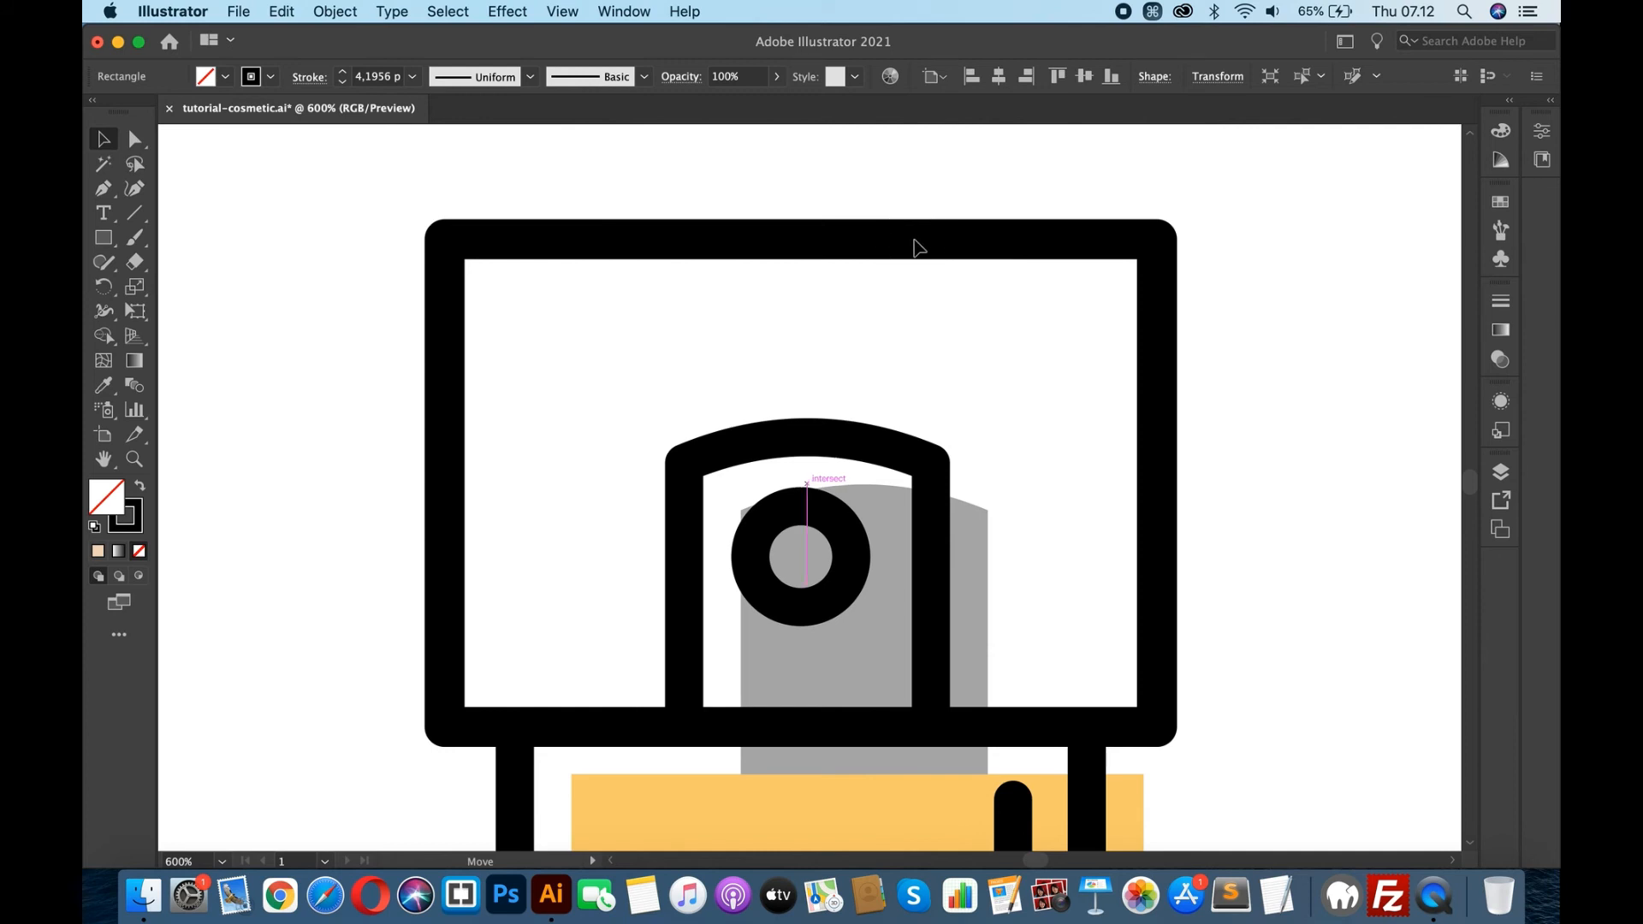
key("super+minus")
key("super+minus")
key("super+minus")
key("super+minus")
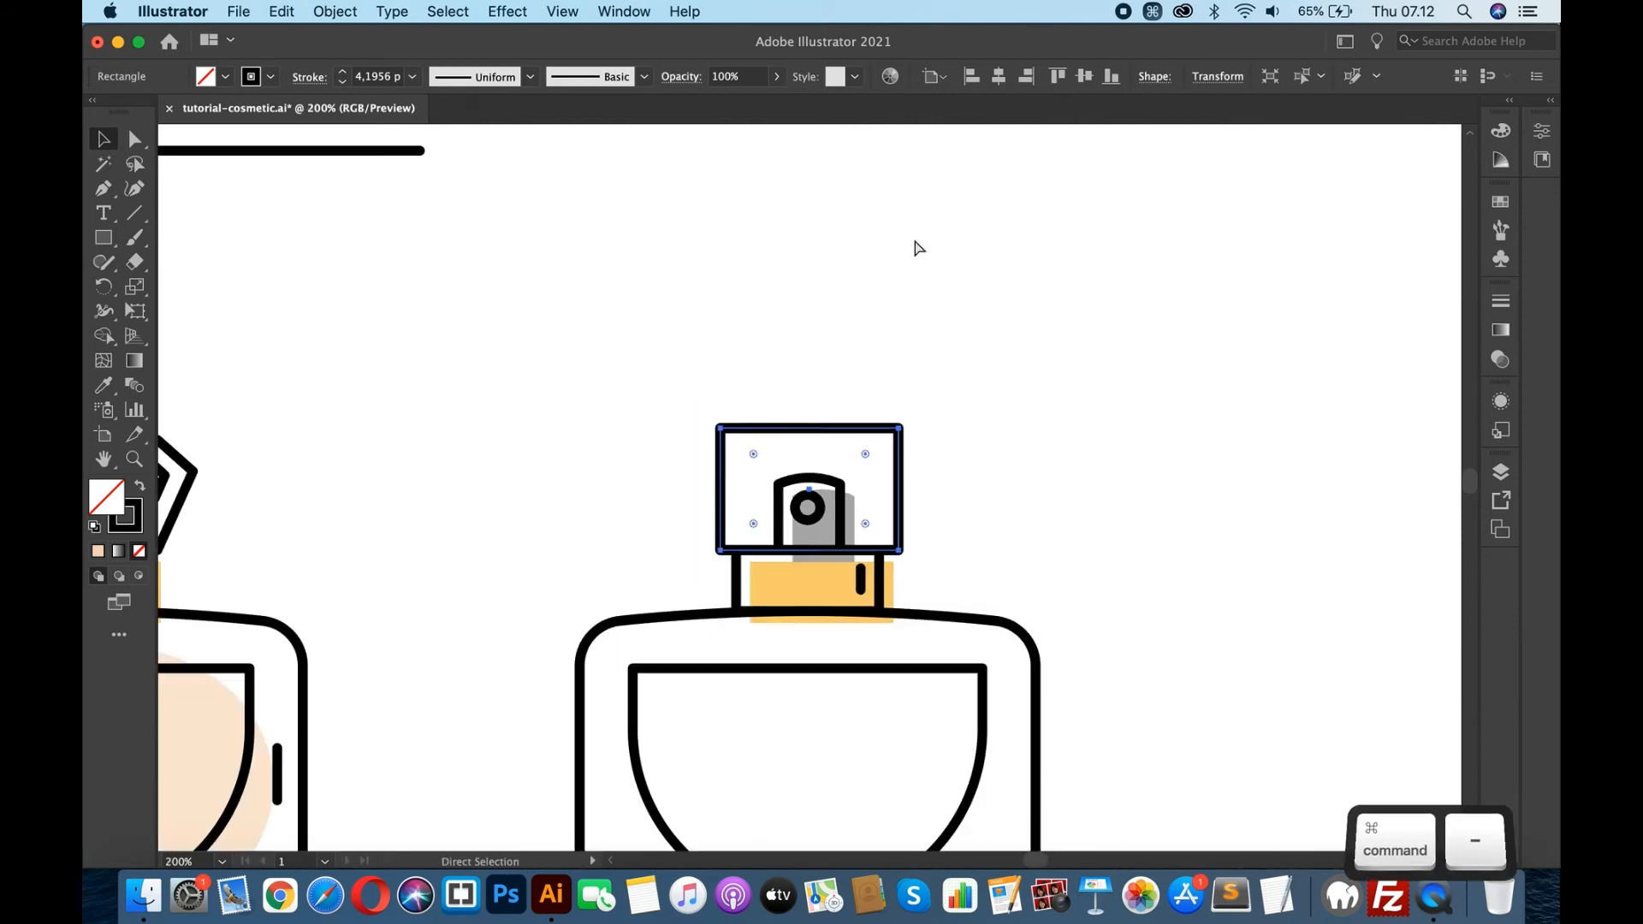
left_click(724, 195)
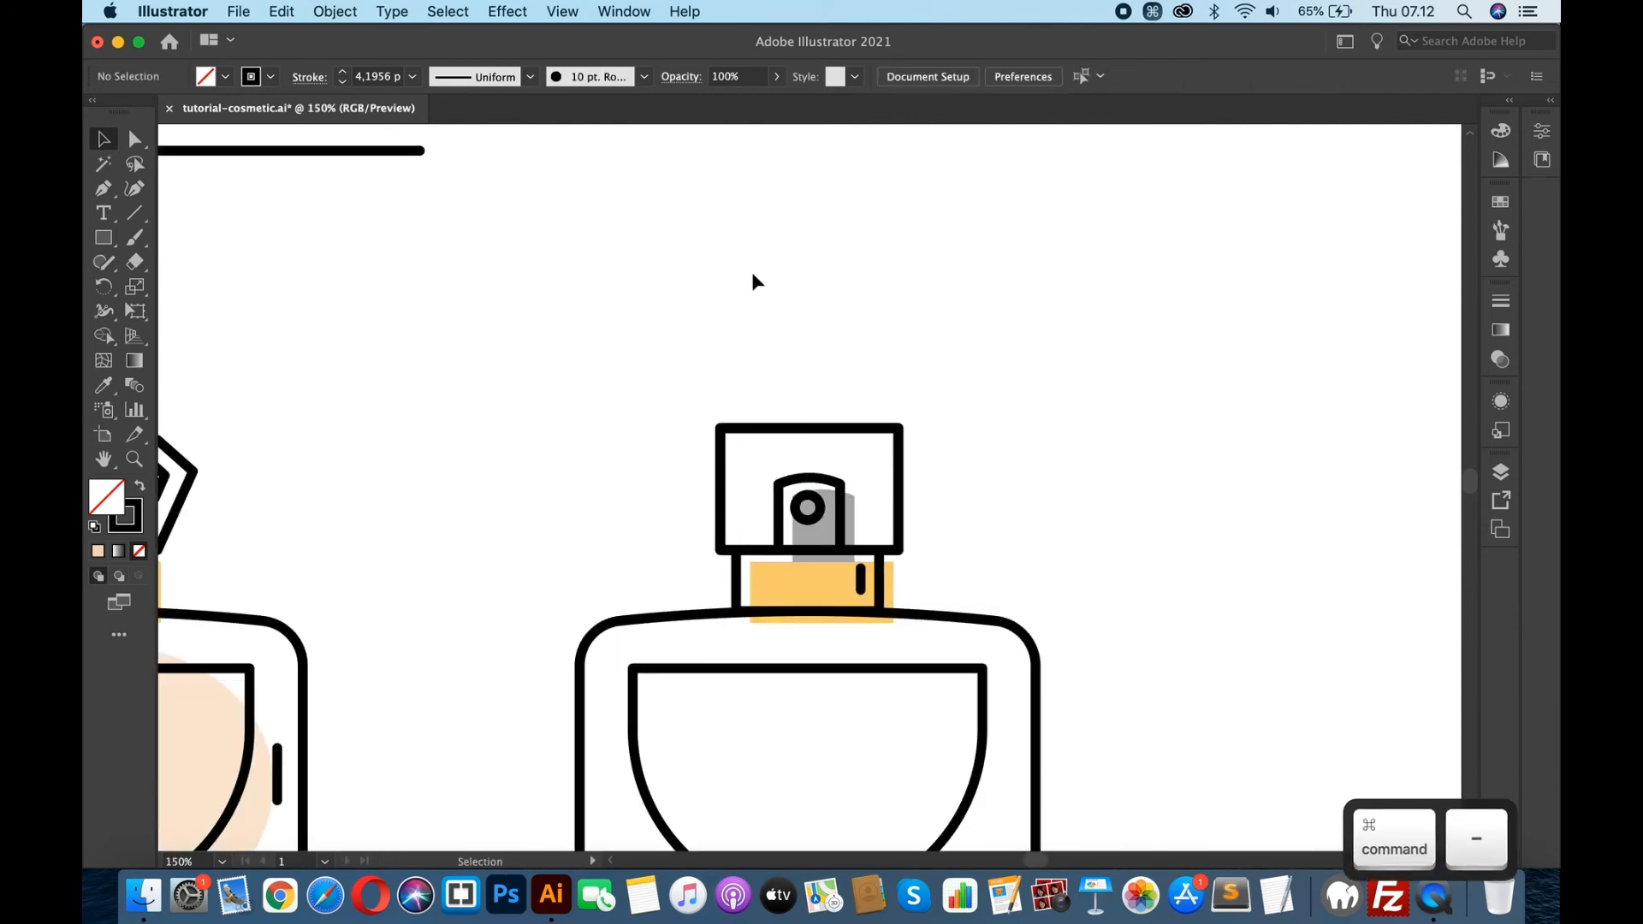
- Bend the right bottle cap's upper edge into a gentle upward arc with the Anchor Point tool
left_click(904, 479)
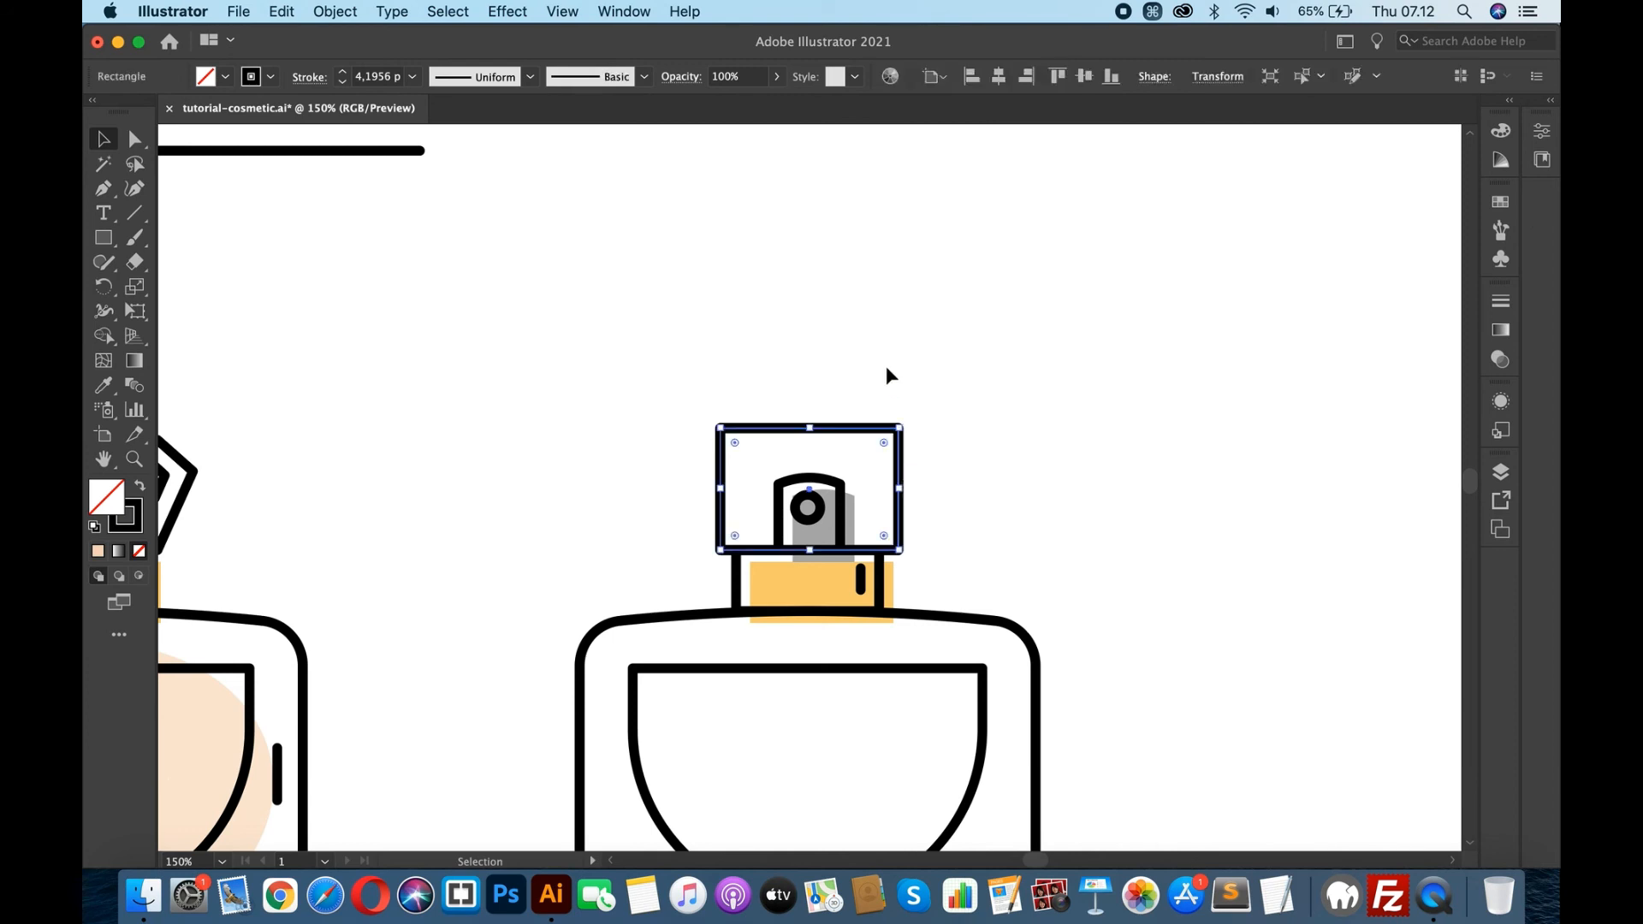
left_click_drag(102, 188, 163, 266)
left_click(162, 264)
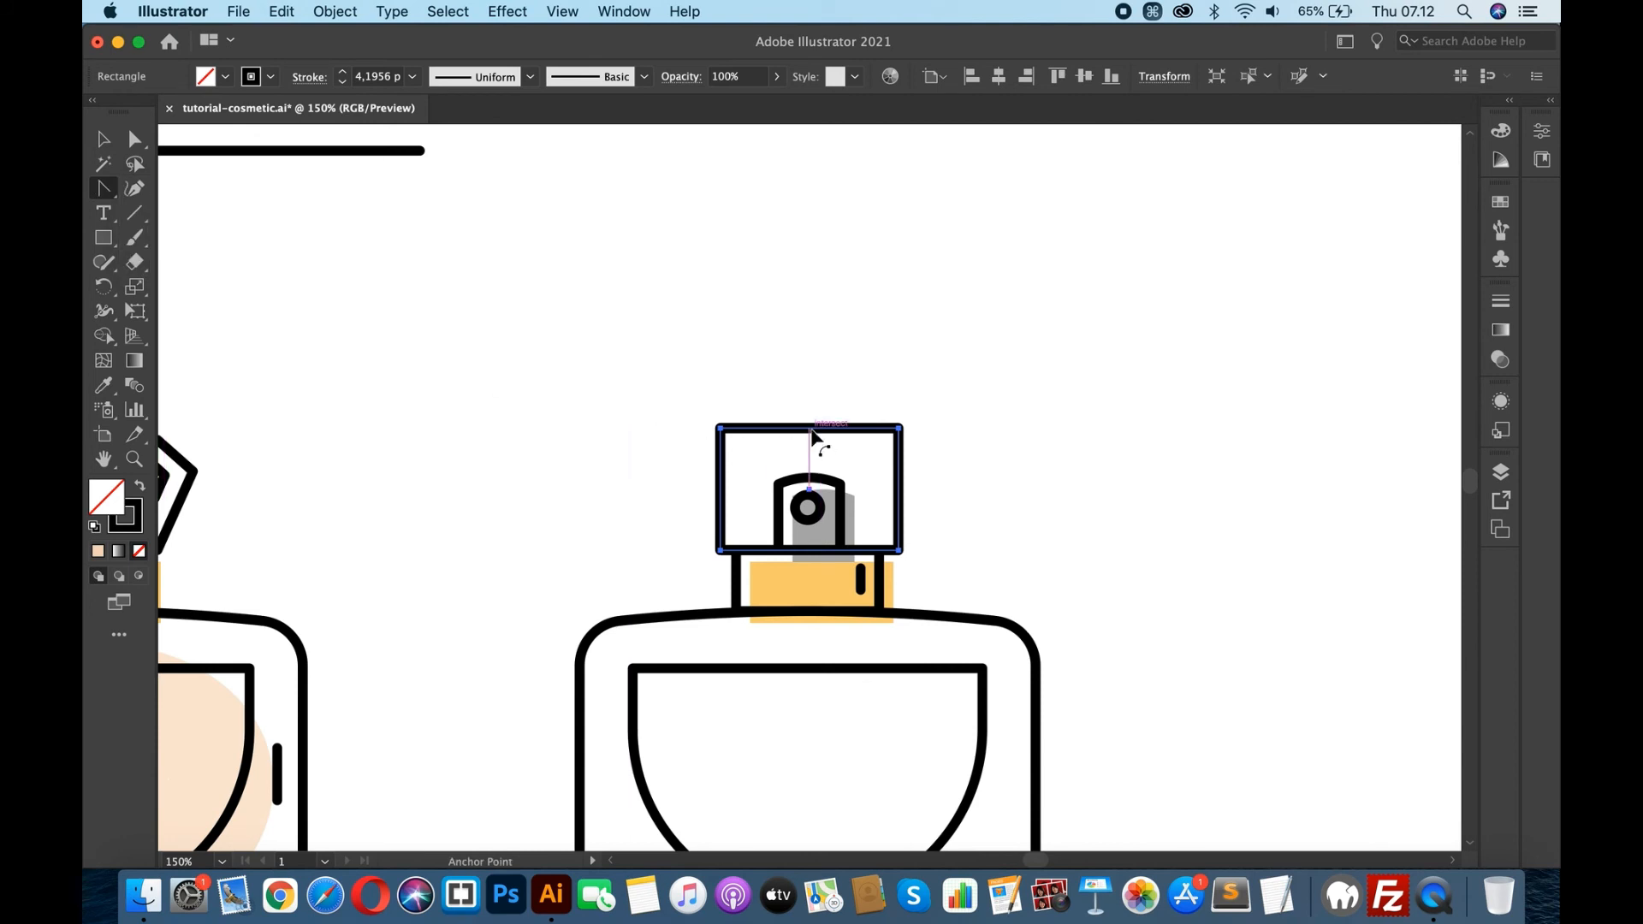
left_click_drag(812, 434, 813, 423)
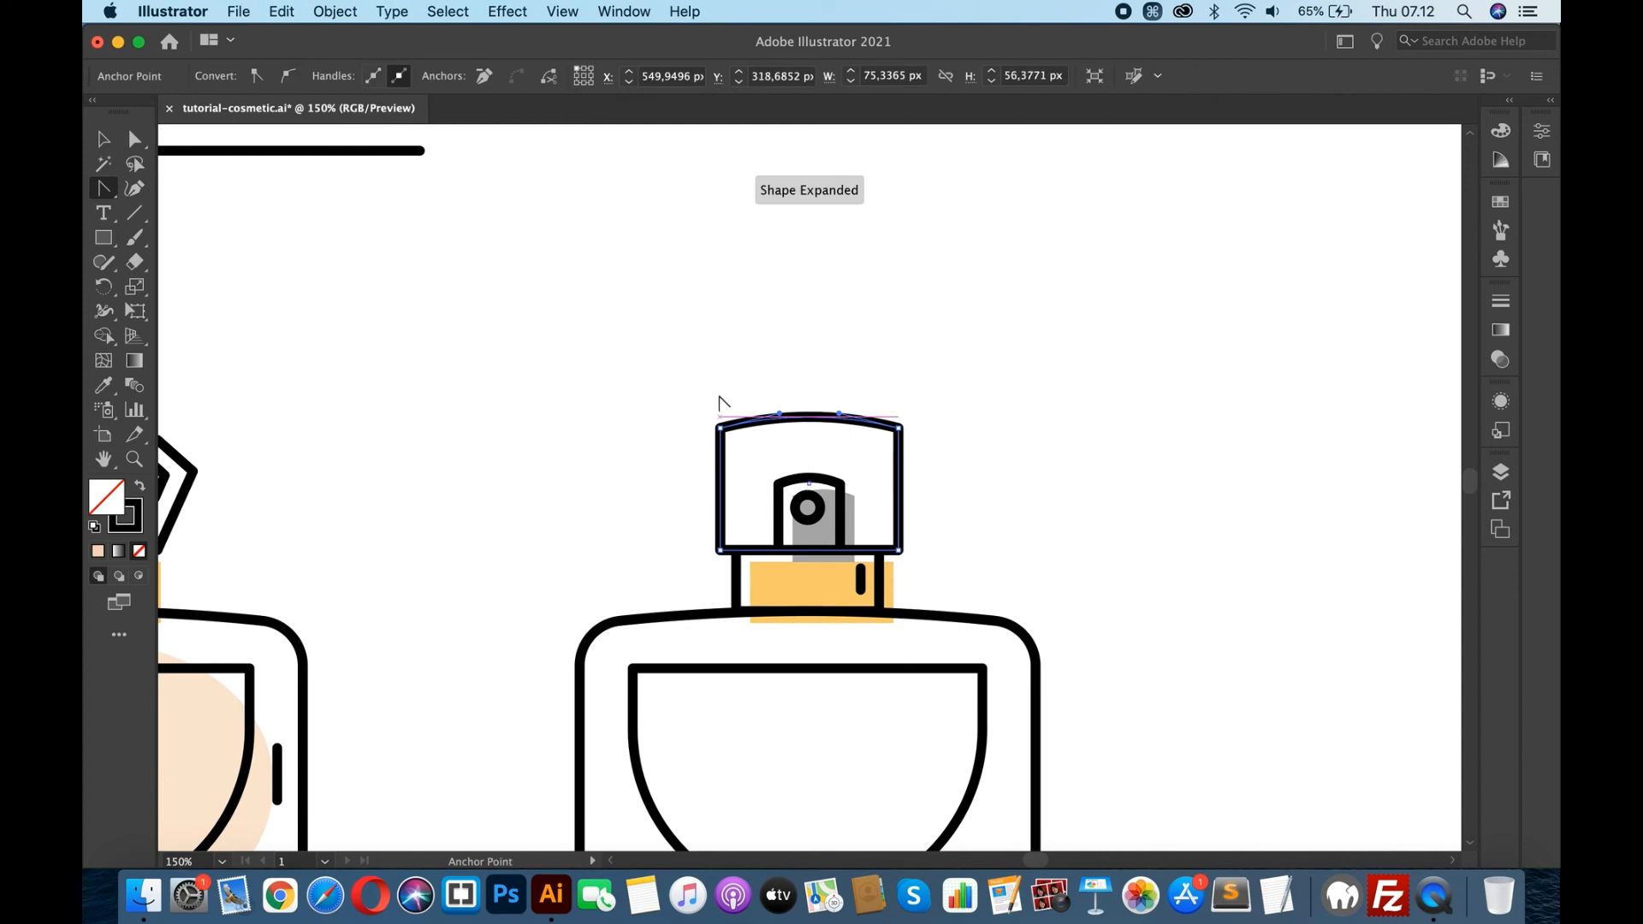
left_click(103, 139)
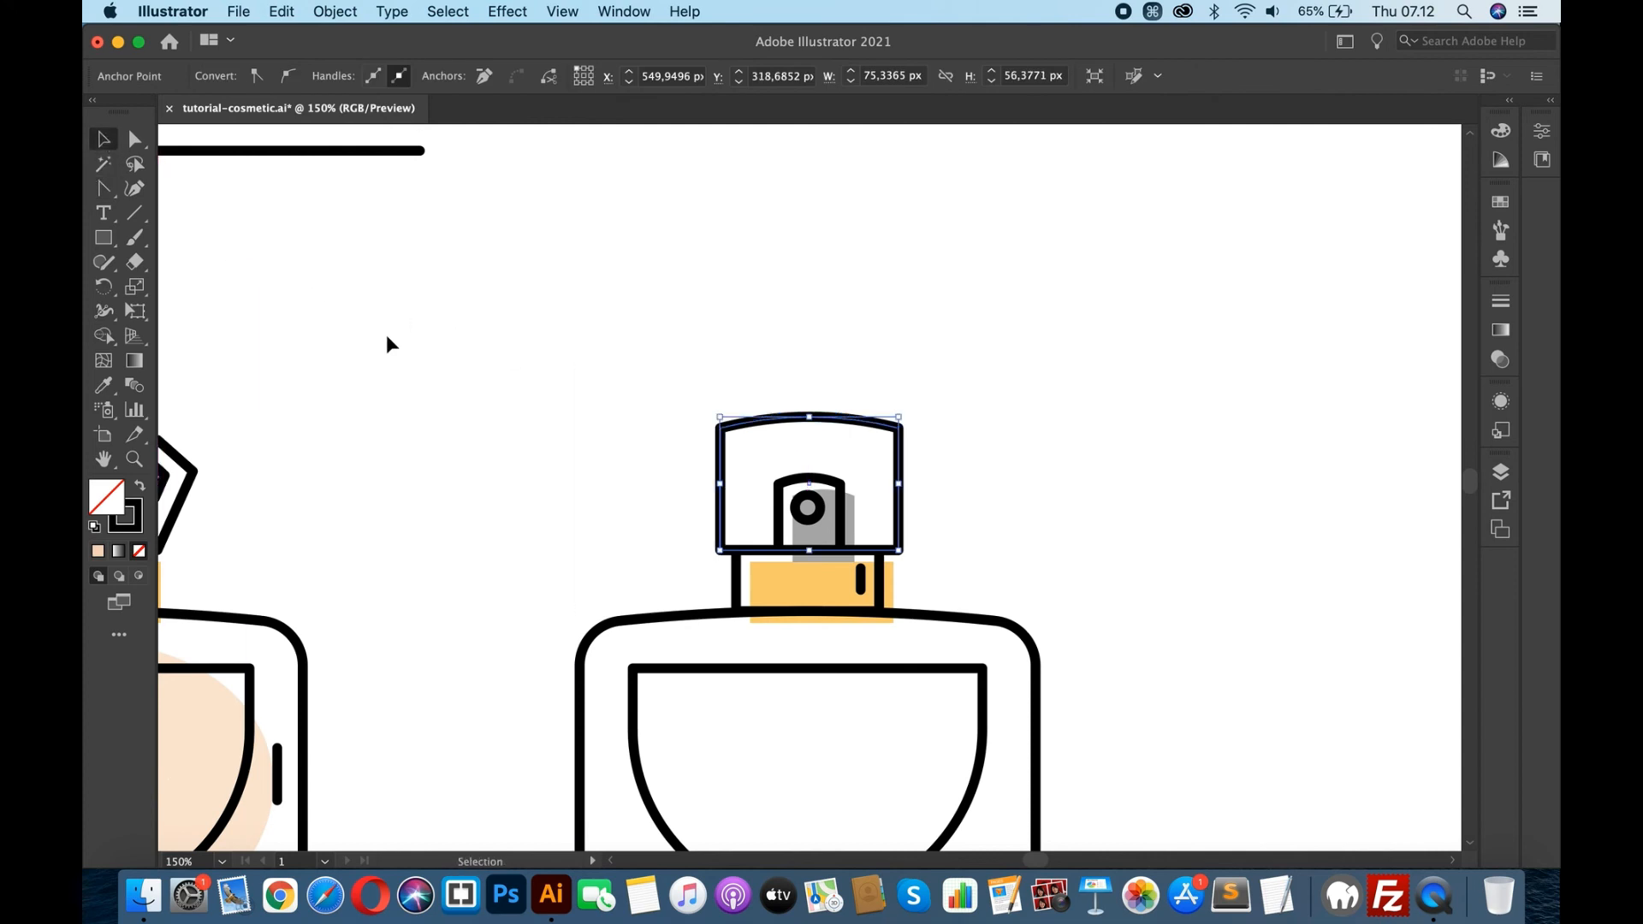
left_click(479, 411)
- Replace the right bottle's half-round label with a 4 px black rectangle centred horizontally on the bottle body
scroll(667, 539, "down", 3)
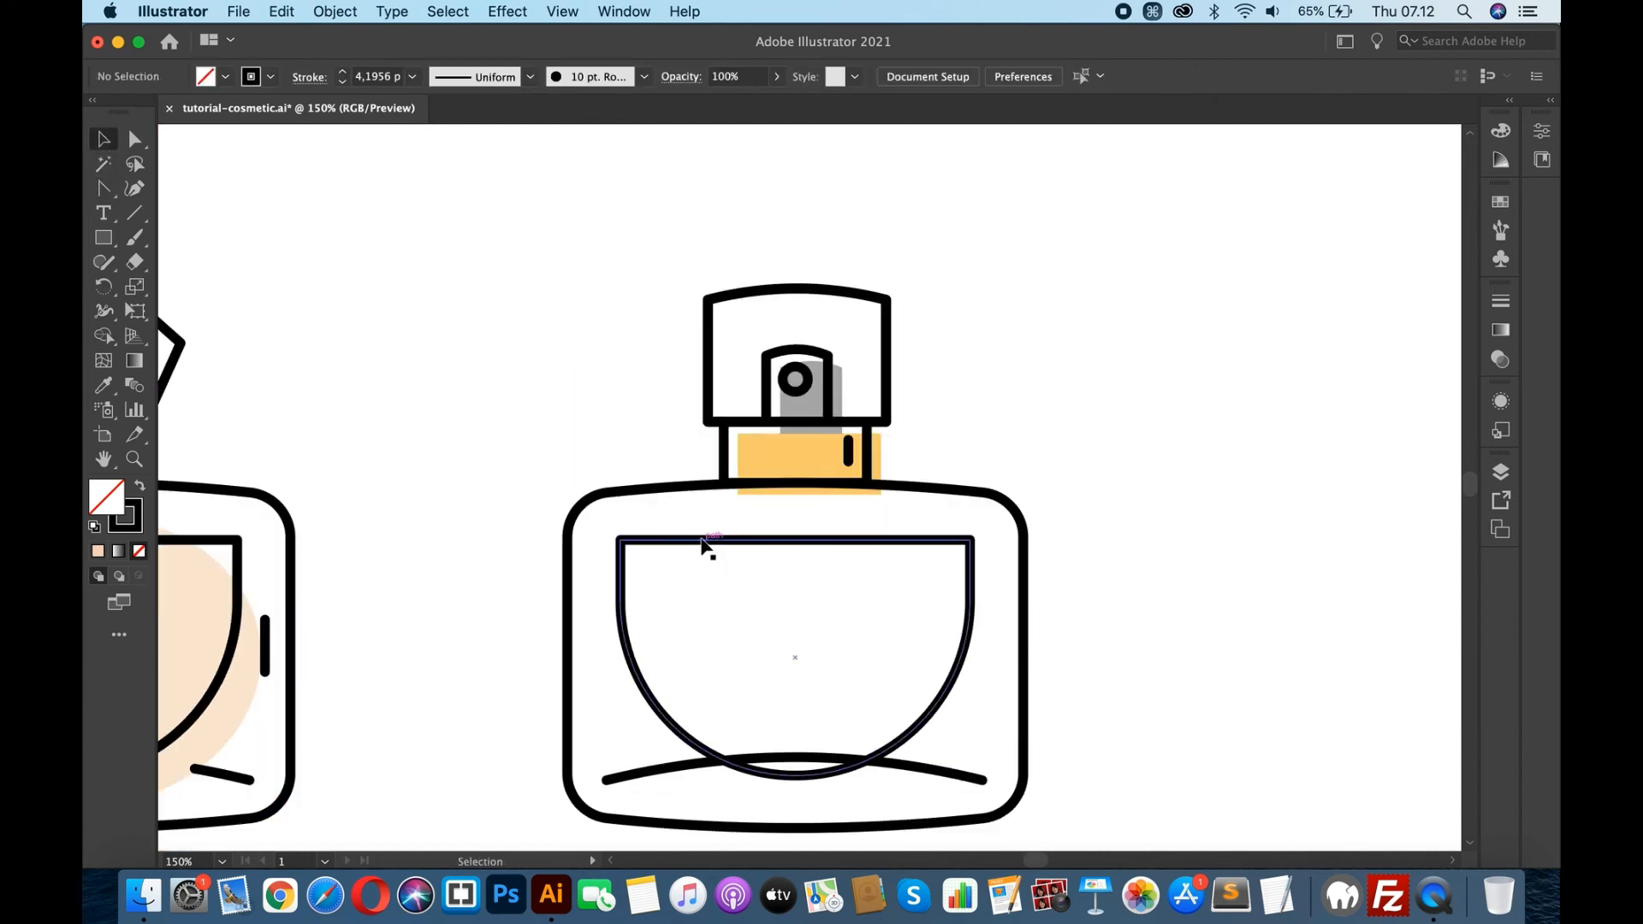
left_click(704, 543)
key("BackSpace")
left_click(103, 238)
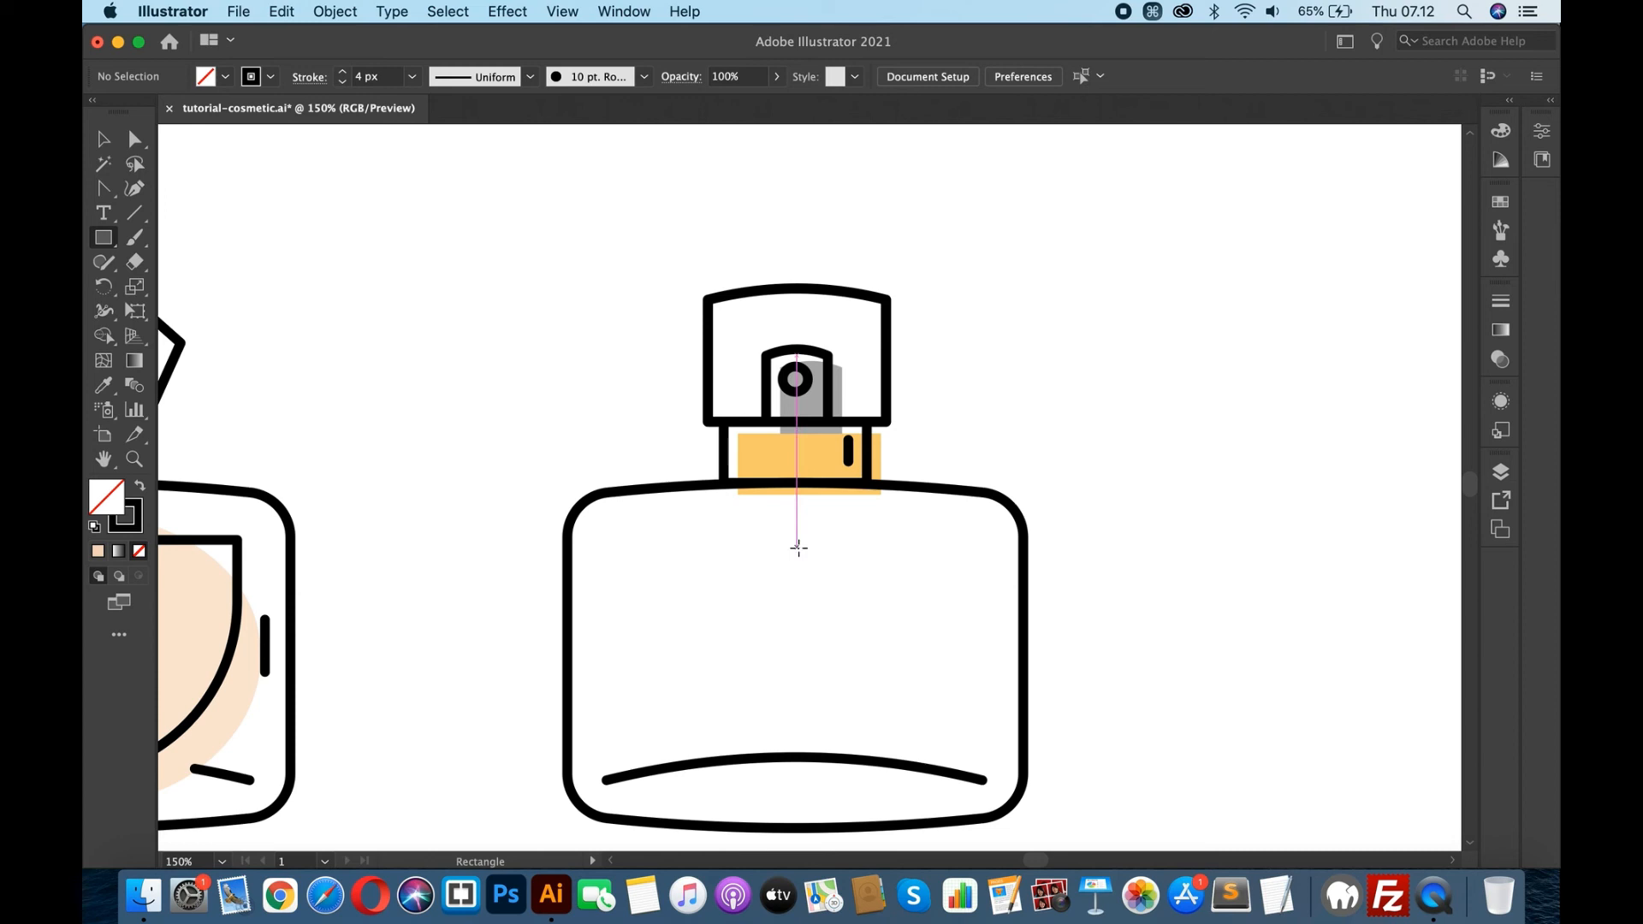
left_click_drag(799, 547, 928, 627)
- Shift the rectangular label down until it sits in the middle of the right bottle, above the curved base line
left_click(102, 140)
key("shift+Down")
key("shift+Down")
key("shift+Down")
key("shift+Down")
key("shift+Down")
key("shift+Down")
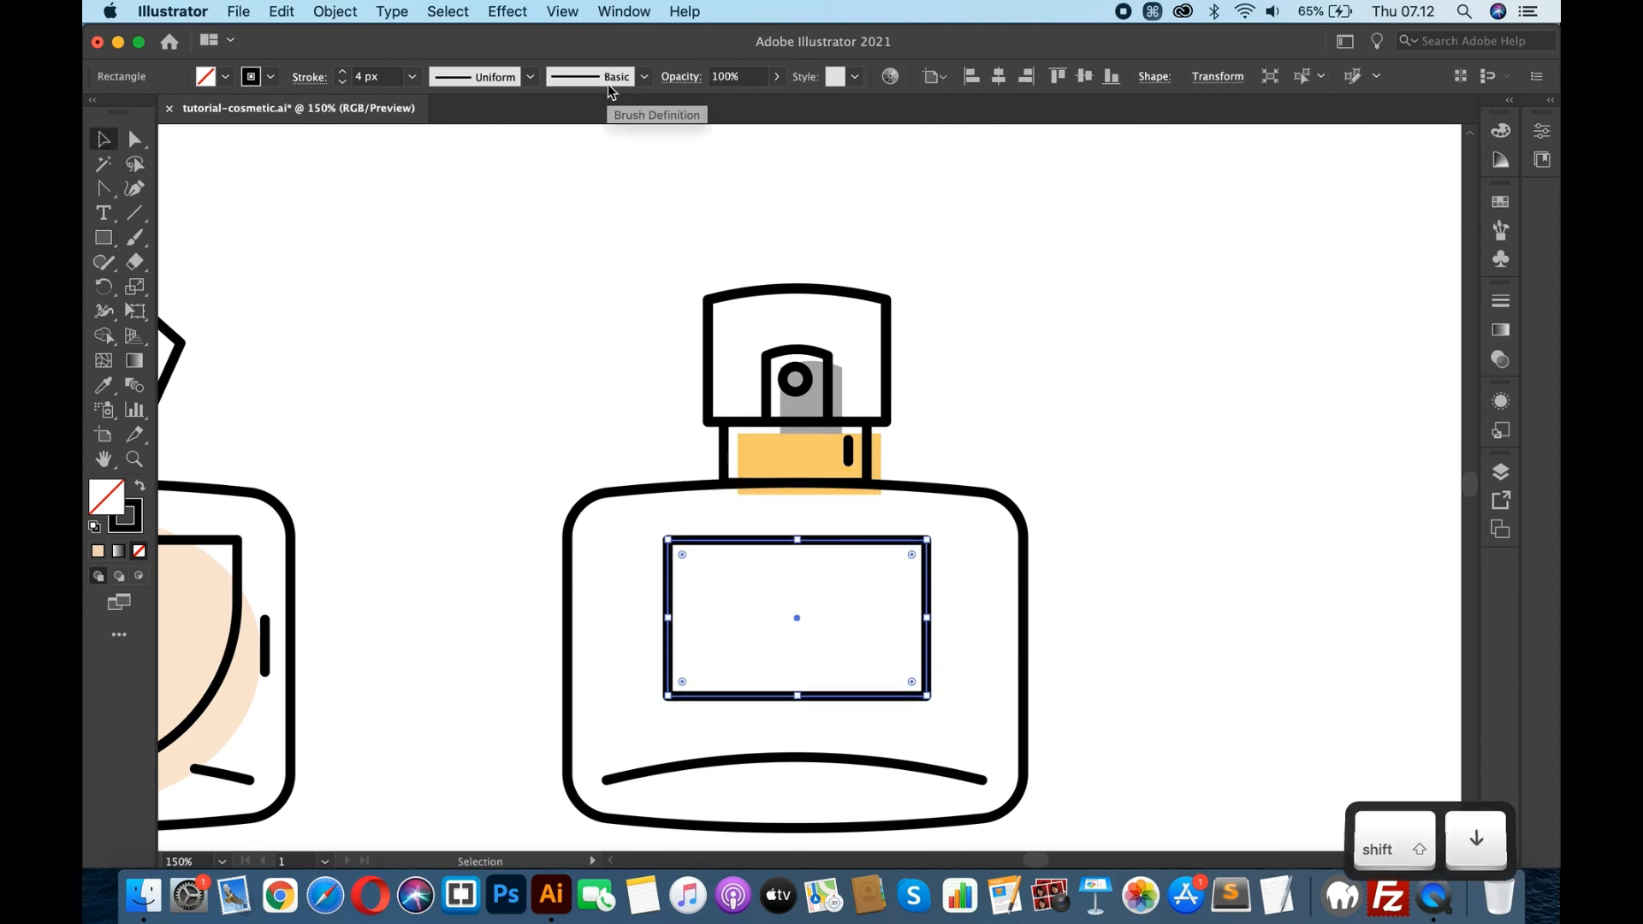
key("Down")
key("Down")
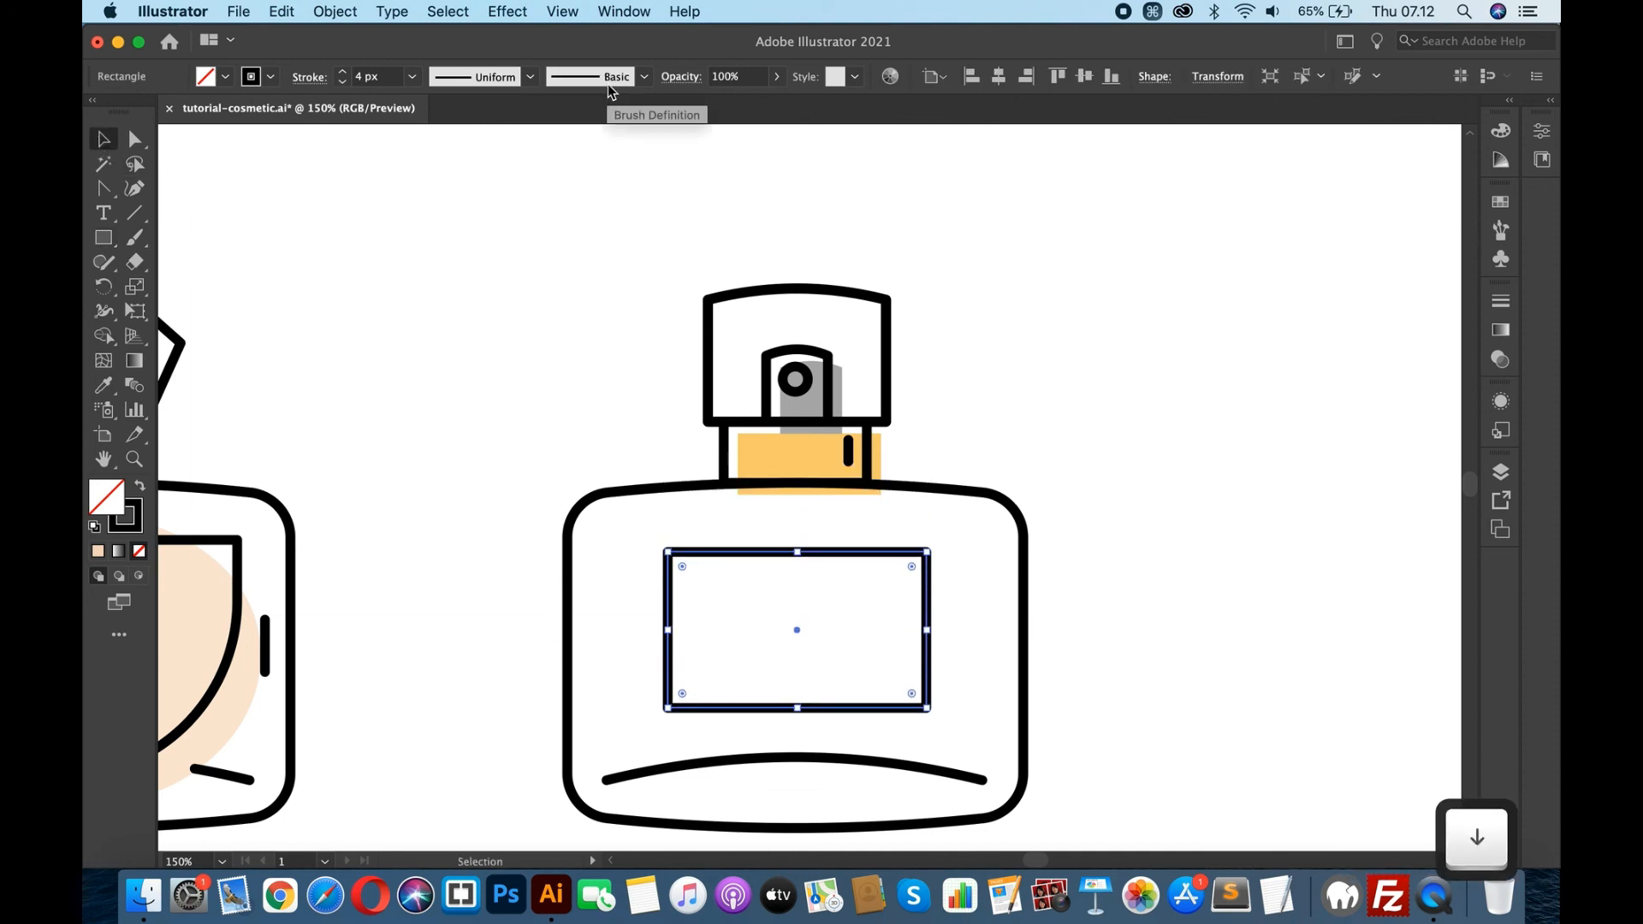
left_click(1248, 467)
- Create a smaller inner copy of the right bottle's body outline with a -10 px path offset
scroll(1247, 467, "down", 2)
scroll(1247, 467, "left", 1)
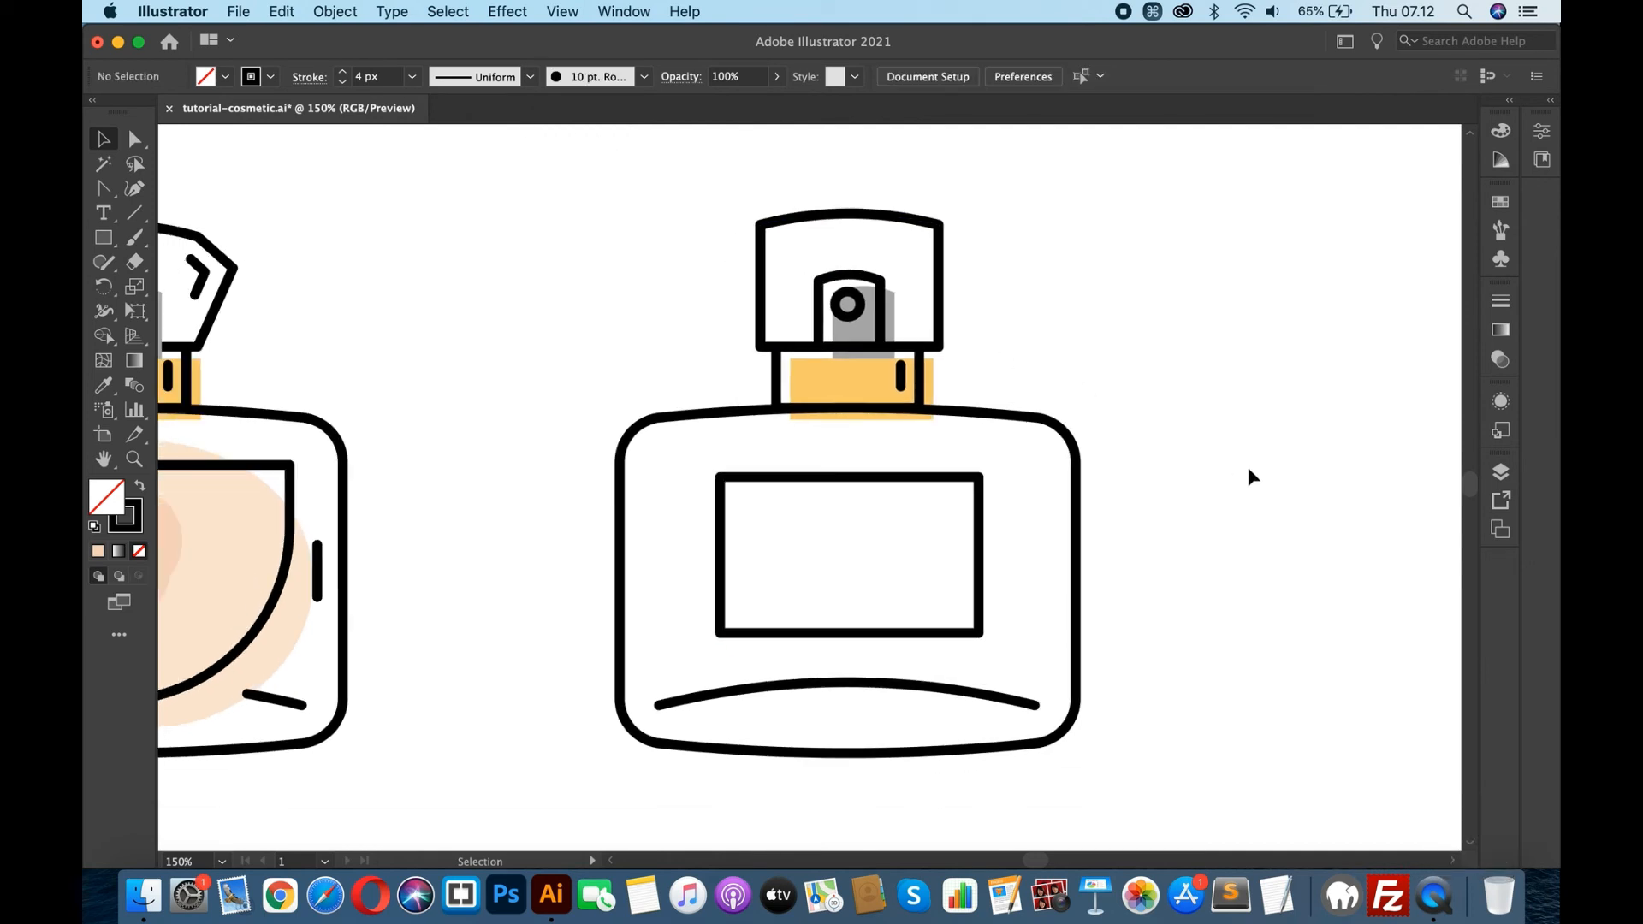
left_click(1019, 419)
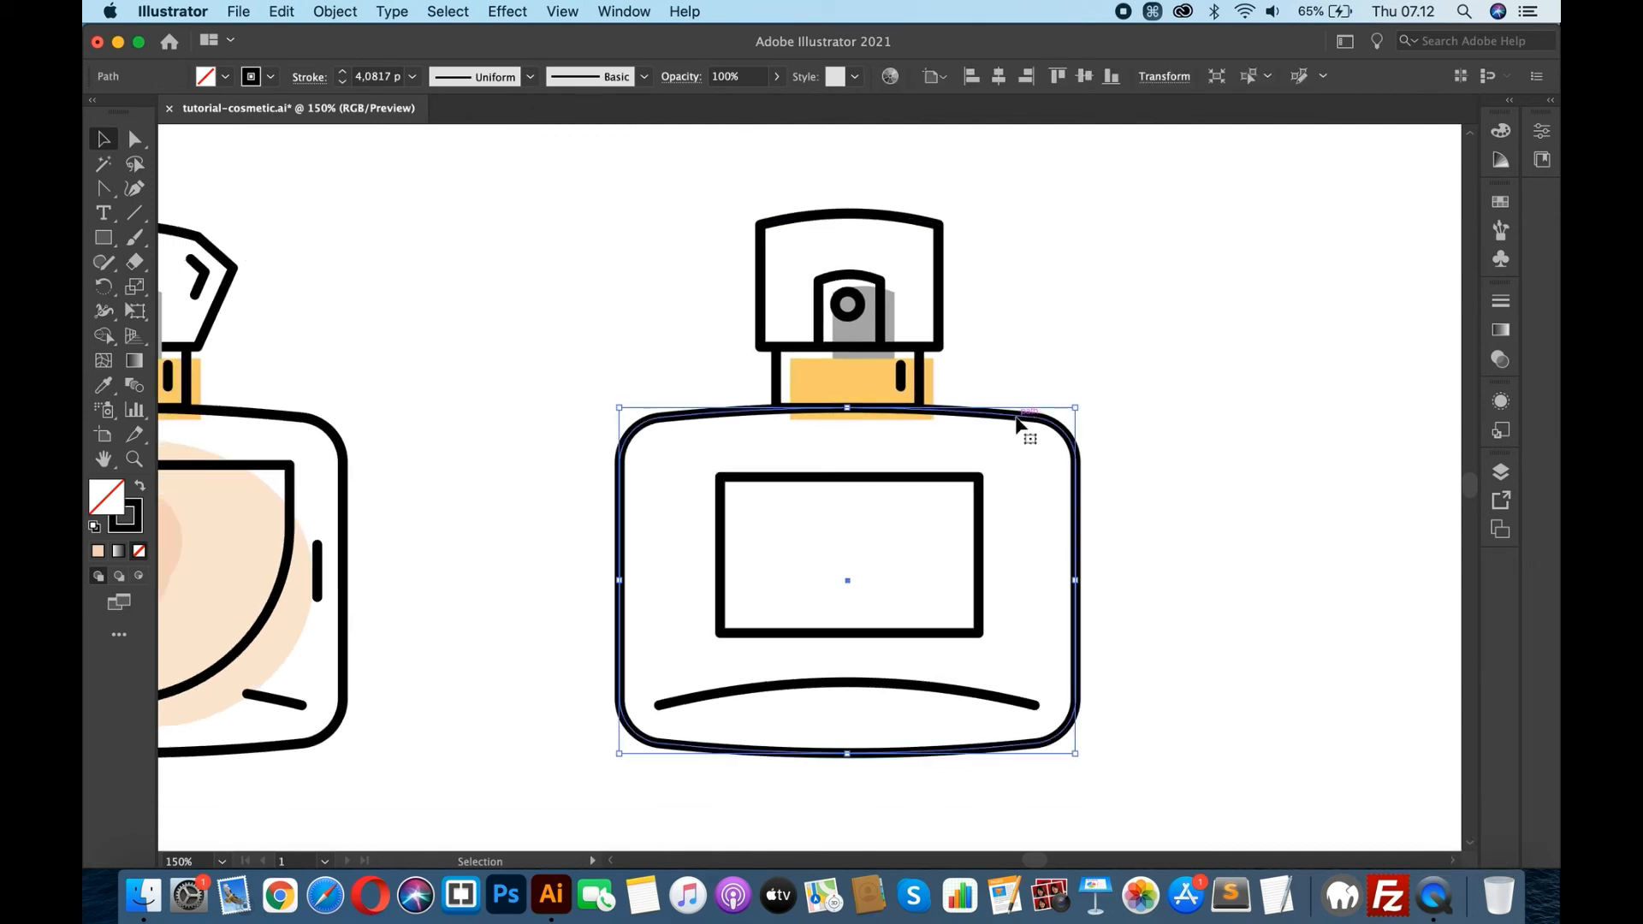
left_click(340, 10)
mouse_move(467, 476)
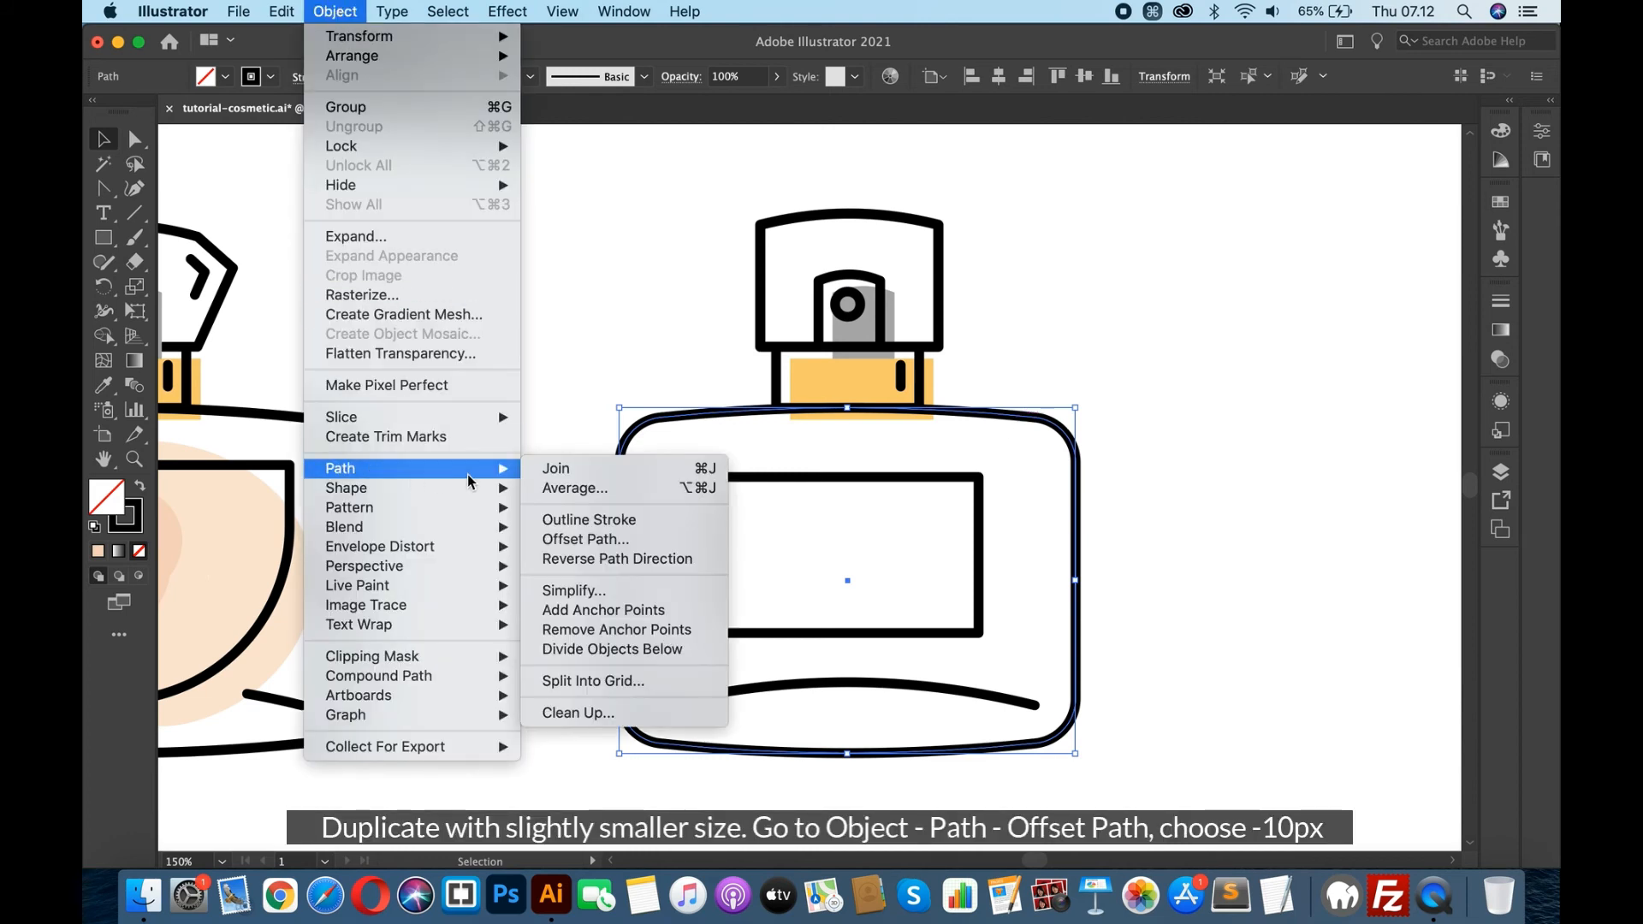
left_click(562, 541)
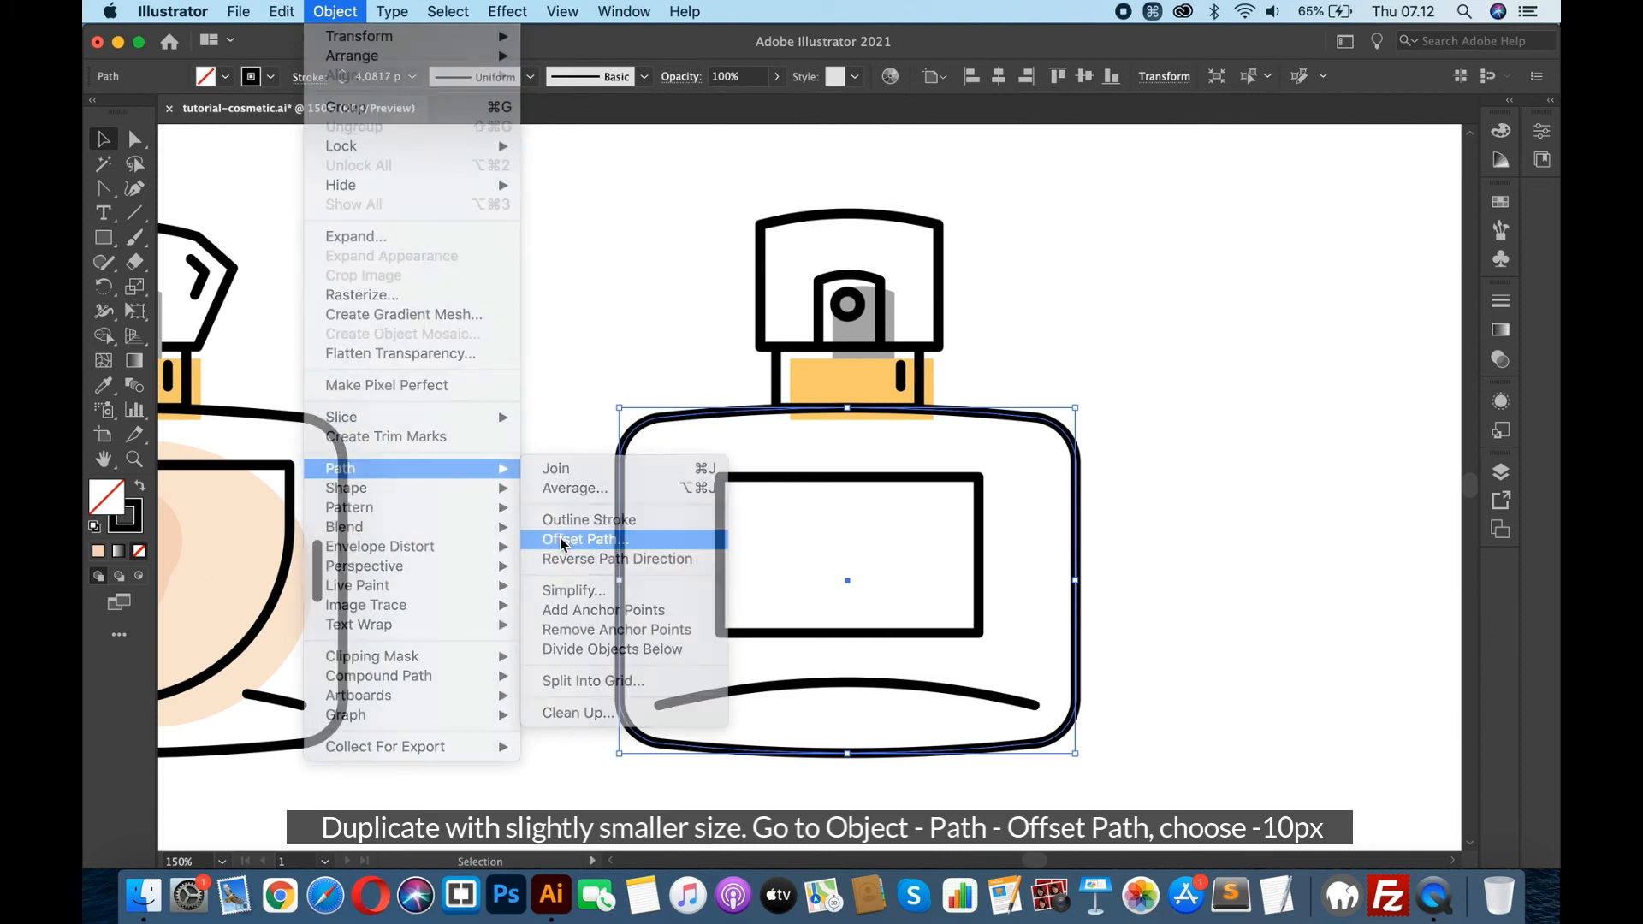
type("-10")
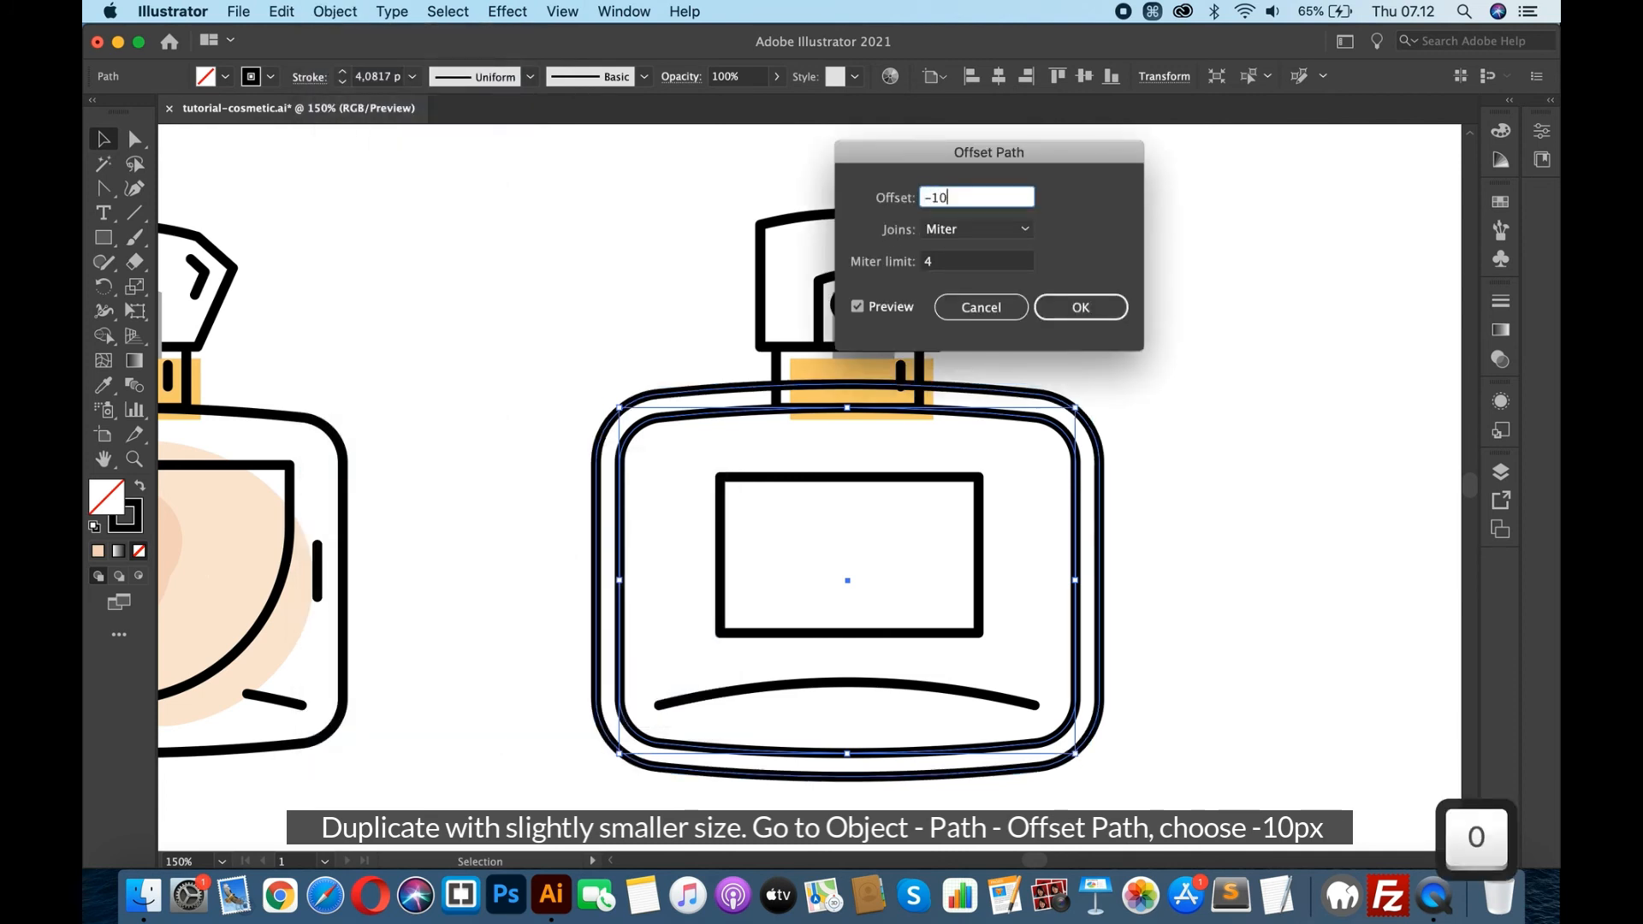
left_click(1104, 306)
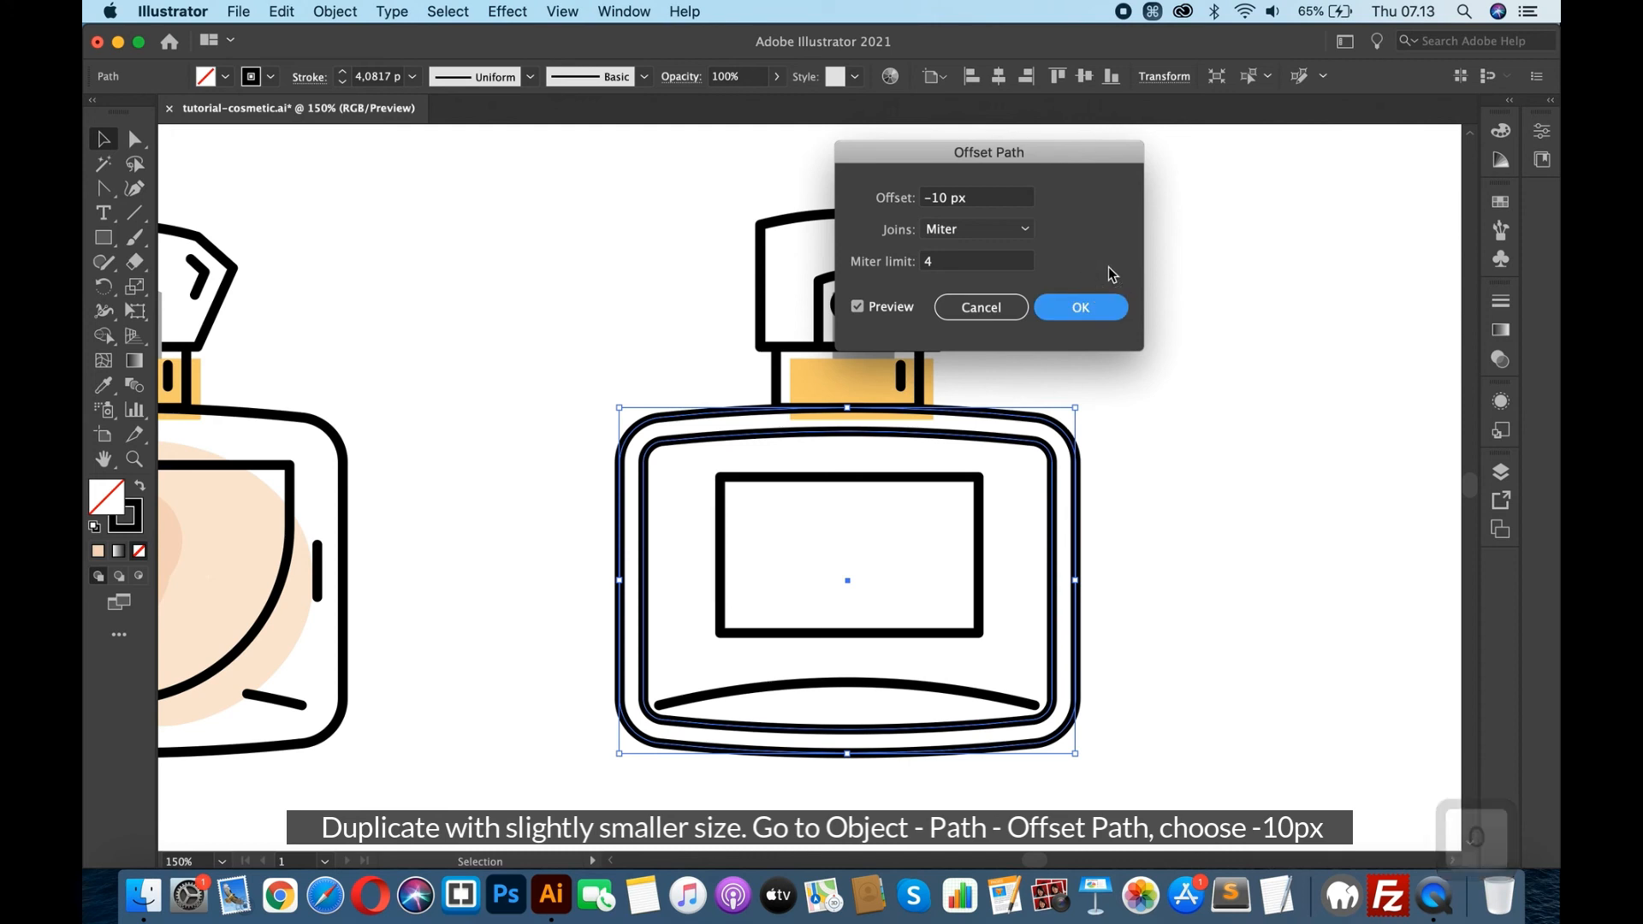
left_click(1087, 310)
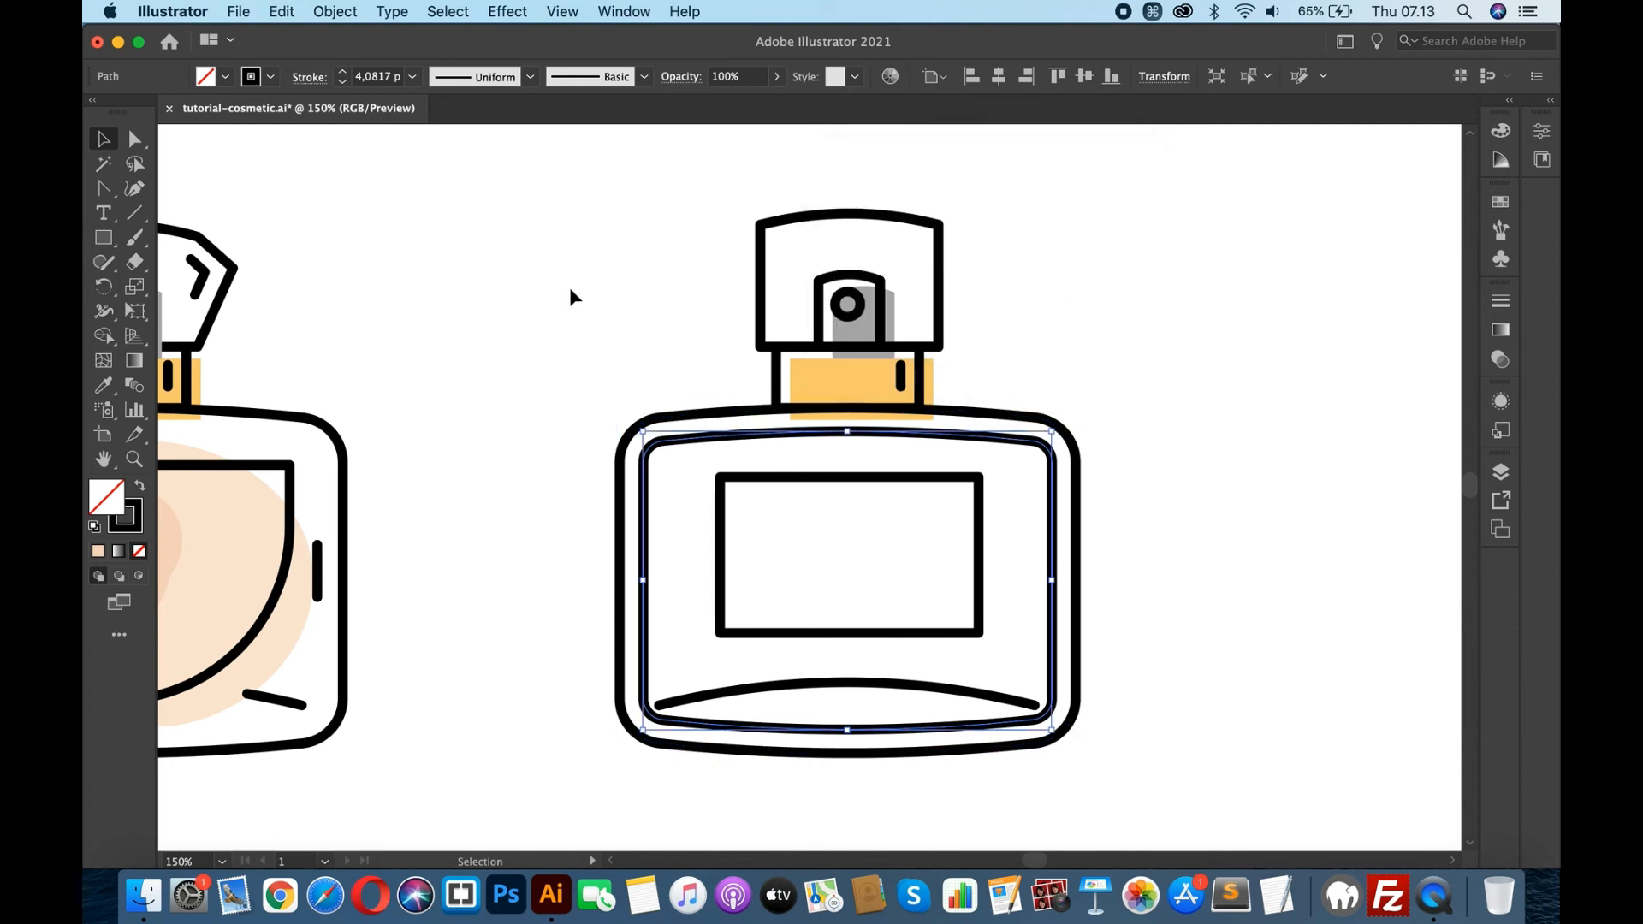
- Add four anchor points to the inner outline, one on the upper edge near the right corner and three down the right side
left_click(109, 193)
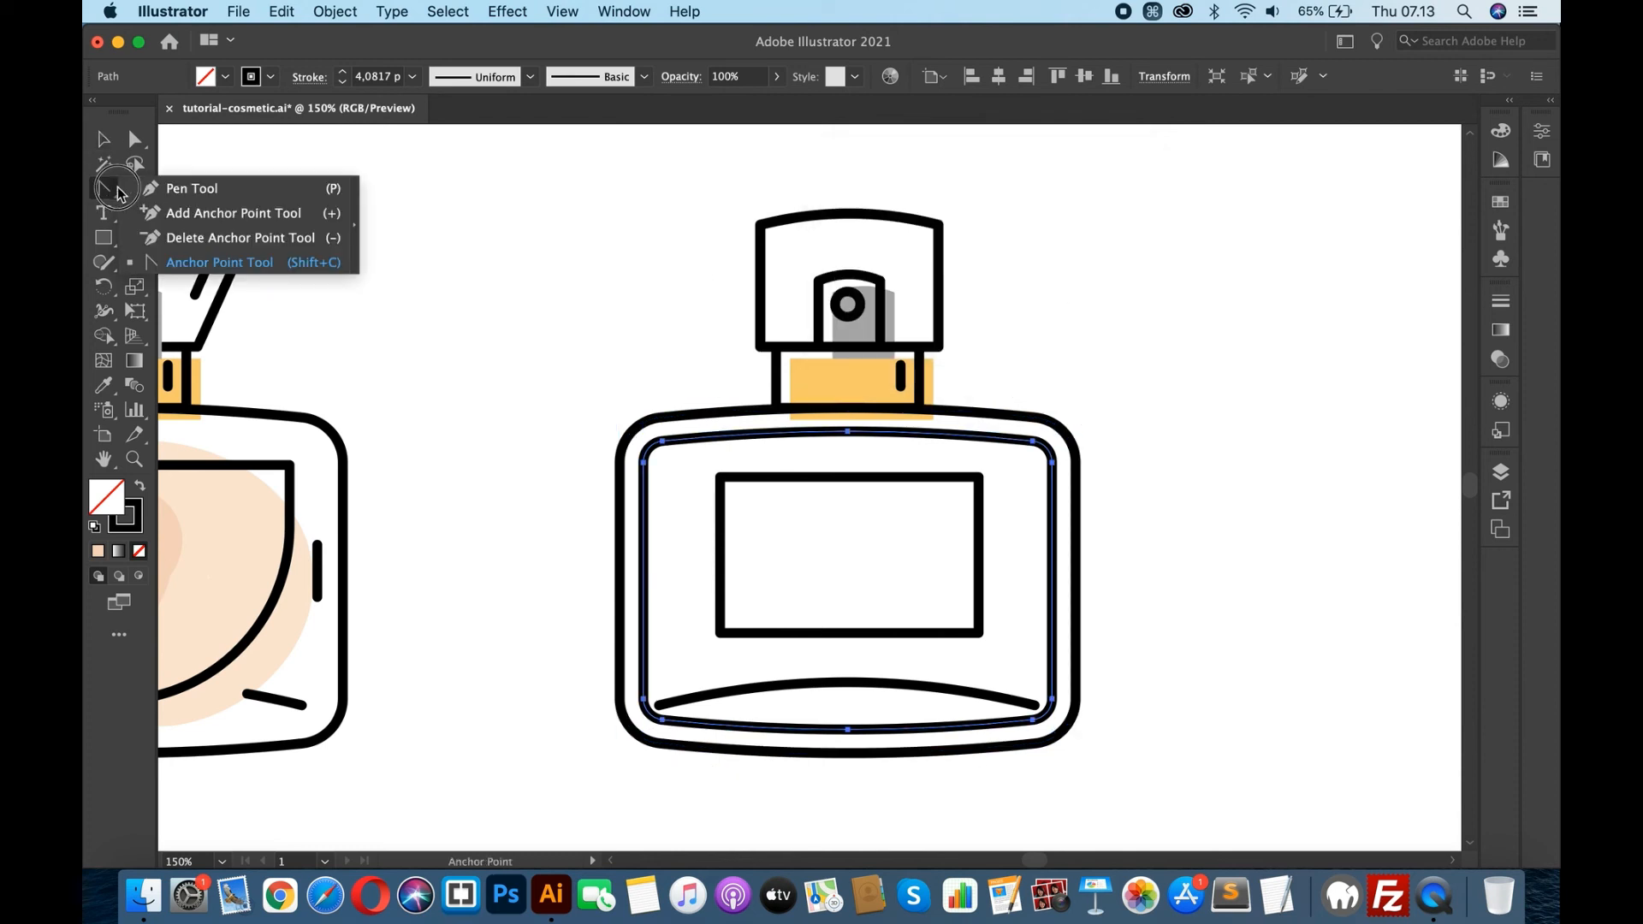
left_click(197, 208)
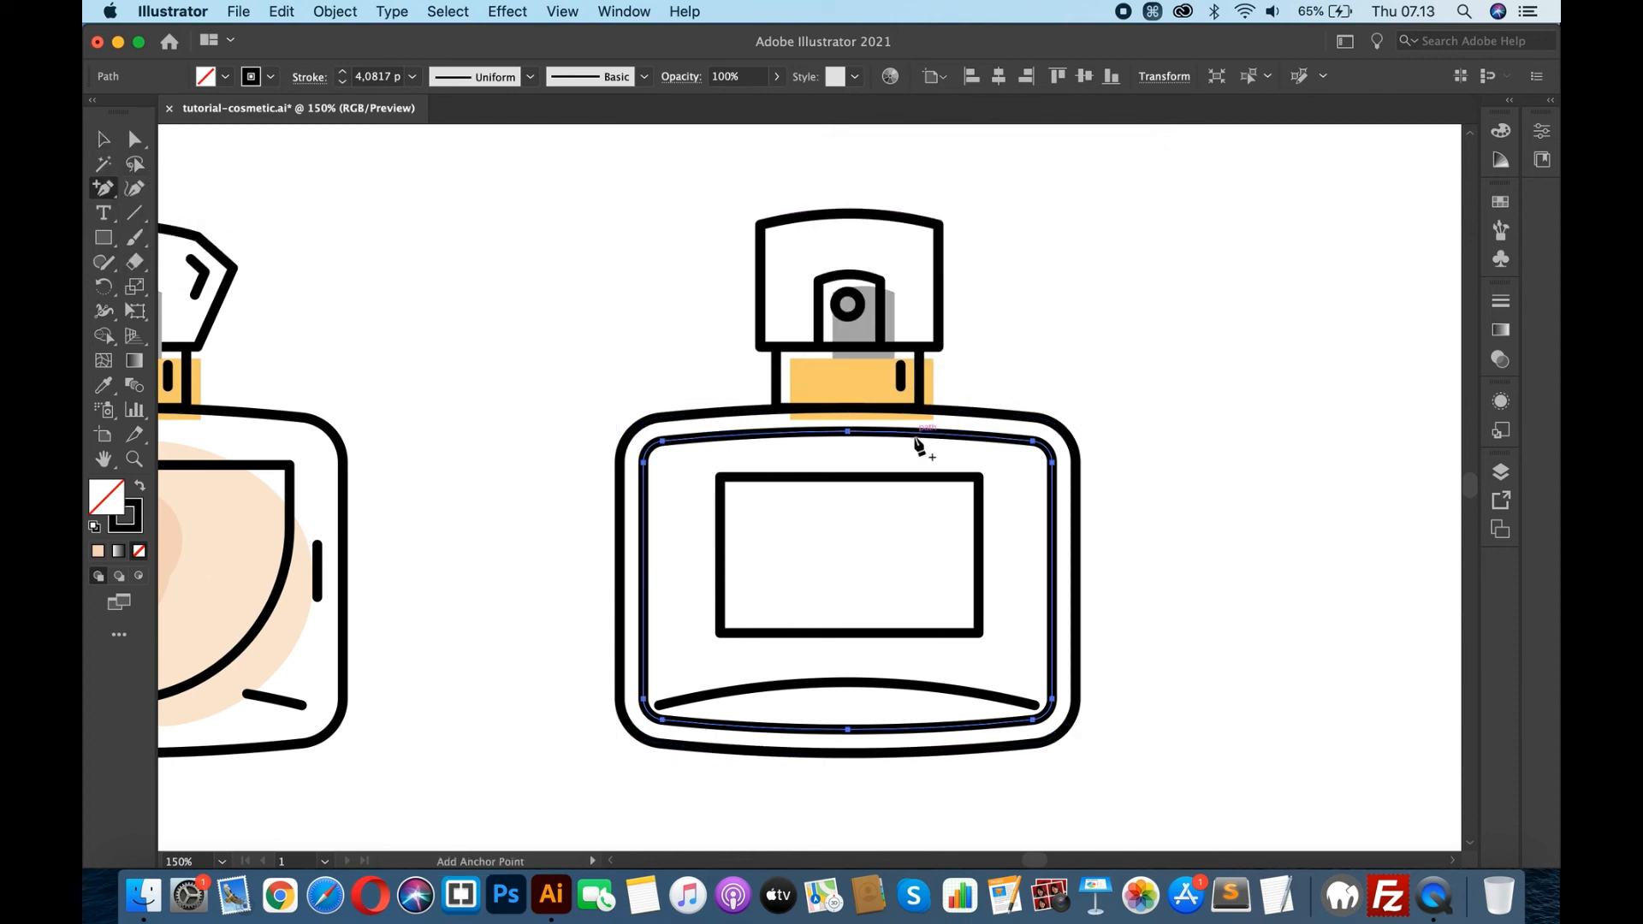
left_click(1008, 440)
left_click(1051, 490)
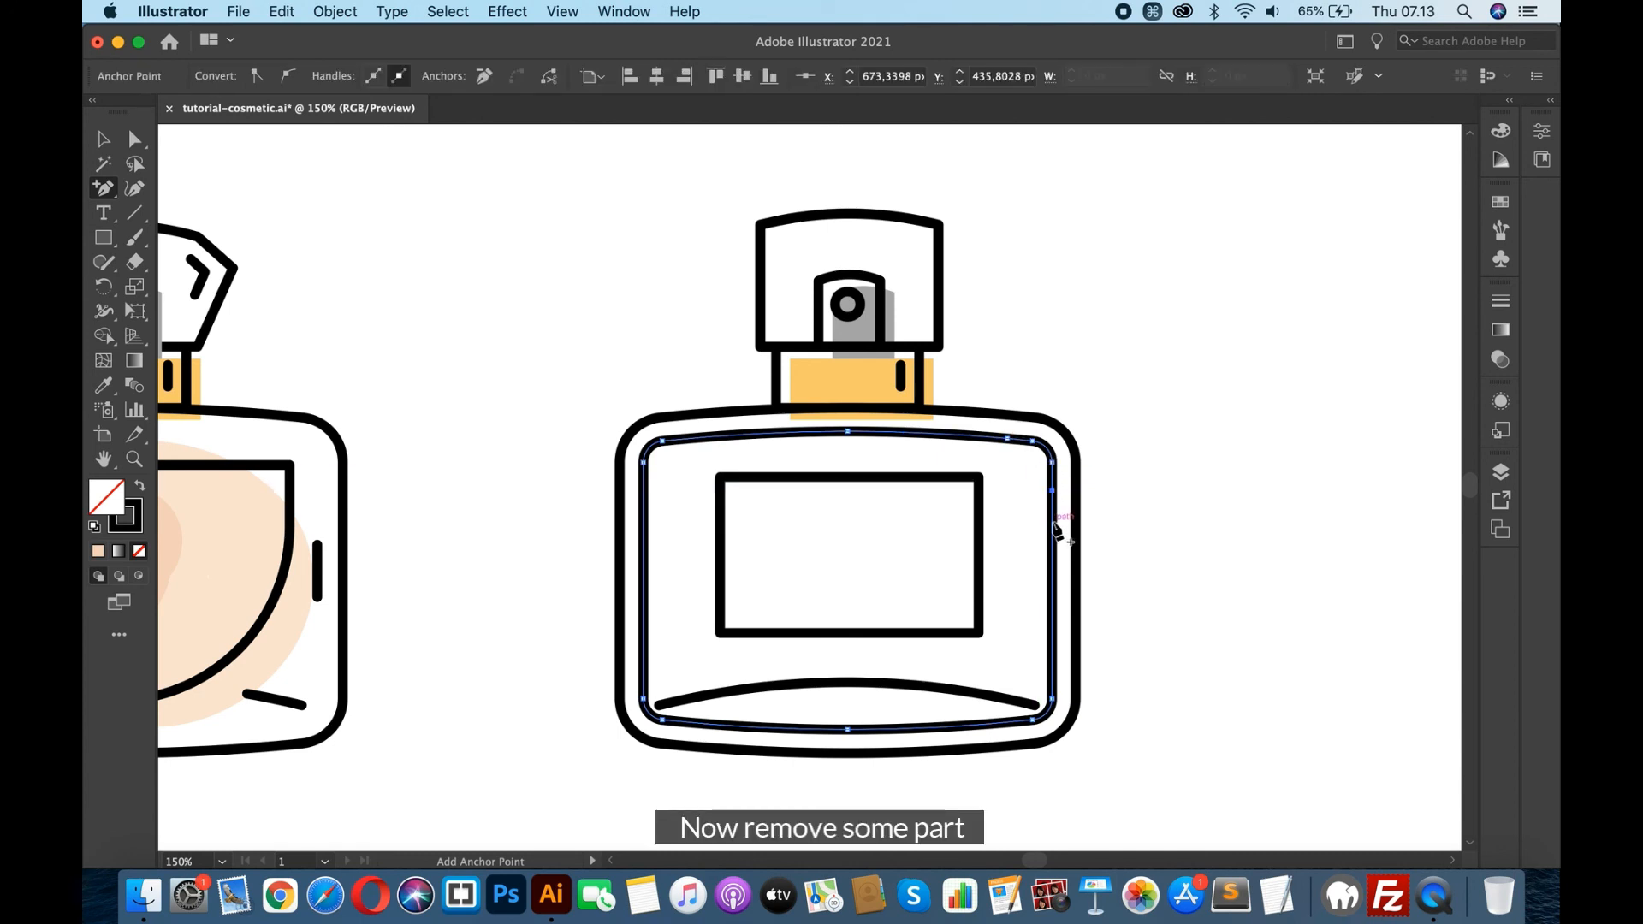
left_click(1051, 524)
left_click(1052, 563)
- Delete the inner outline's other segments, leaving only the upper-right corner curve and a short dash below it as highlights
left_click(103, 188)
left_click(218, 257)
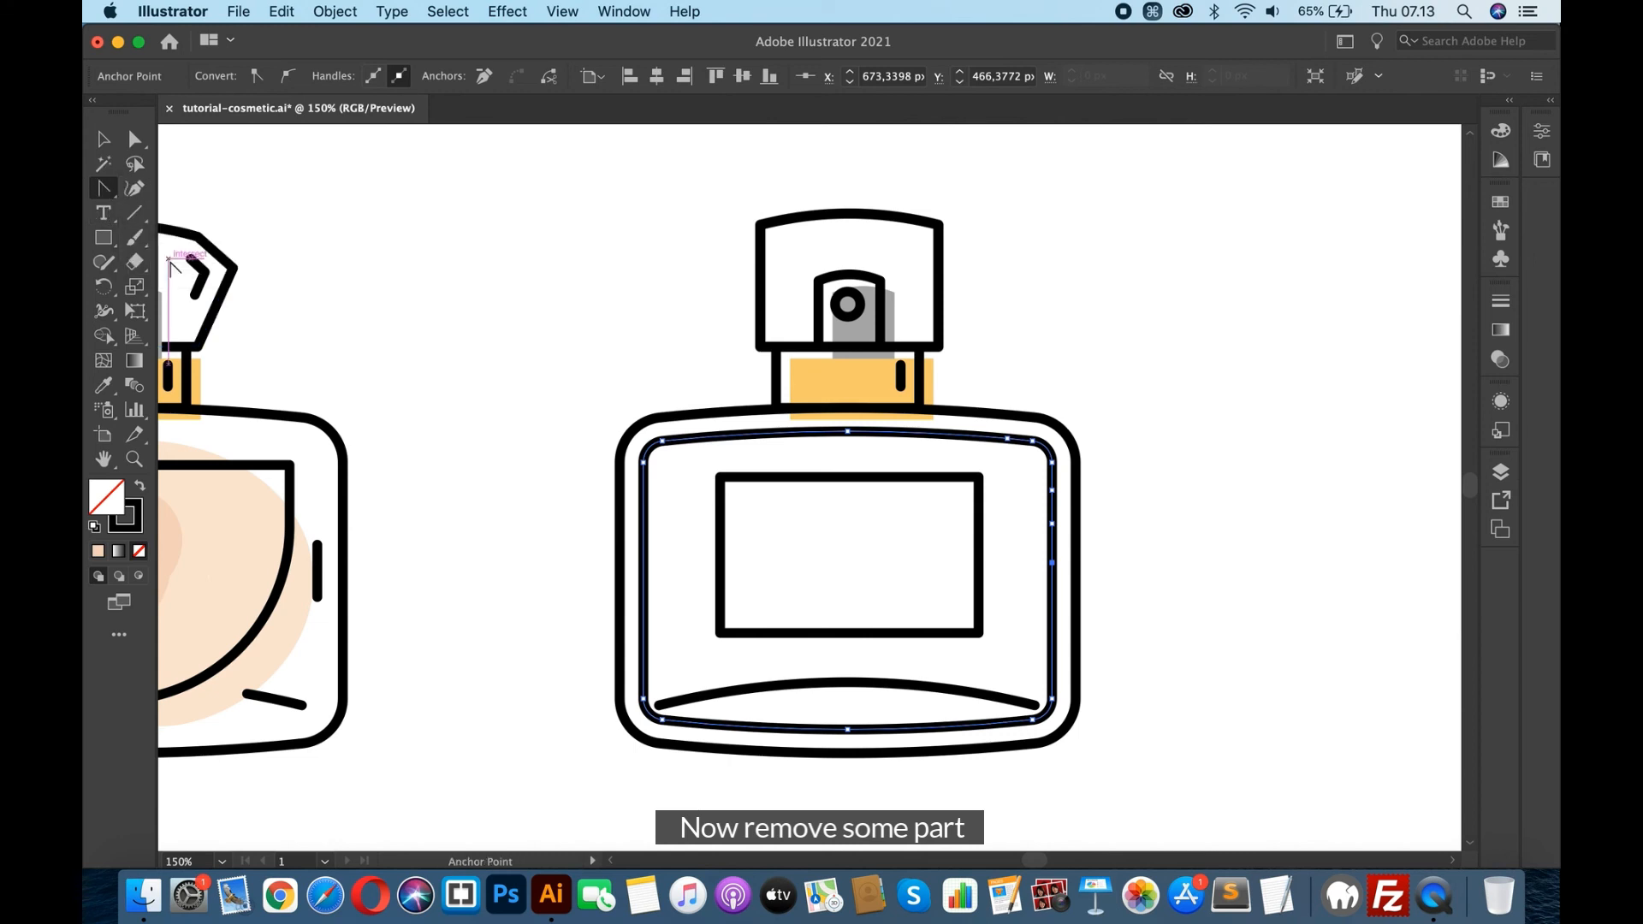
left_click(1051, 508)
key("BackSpace")
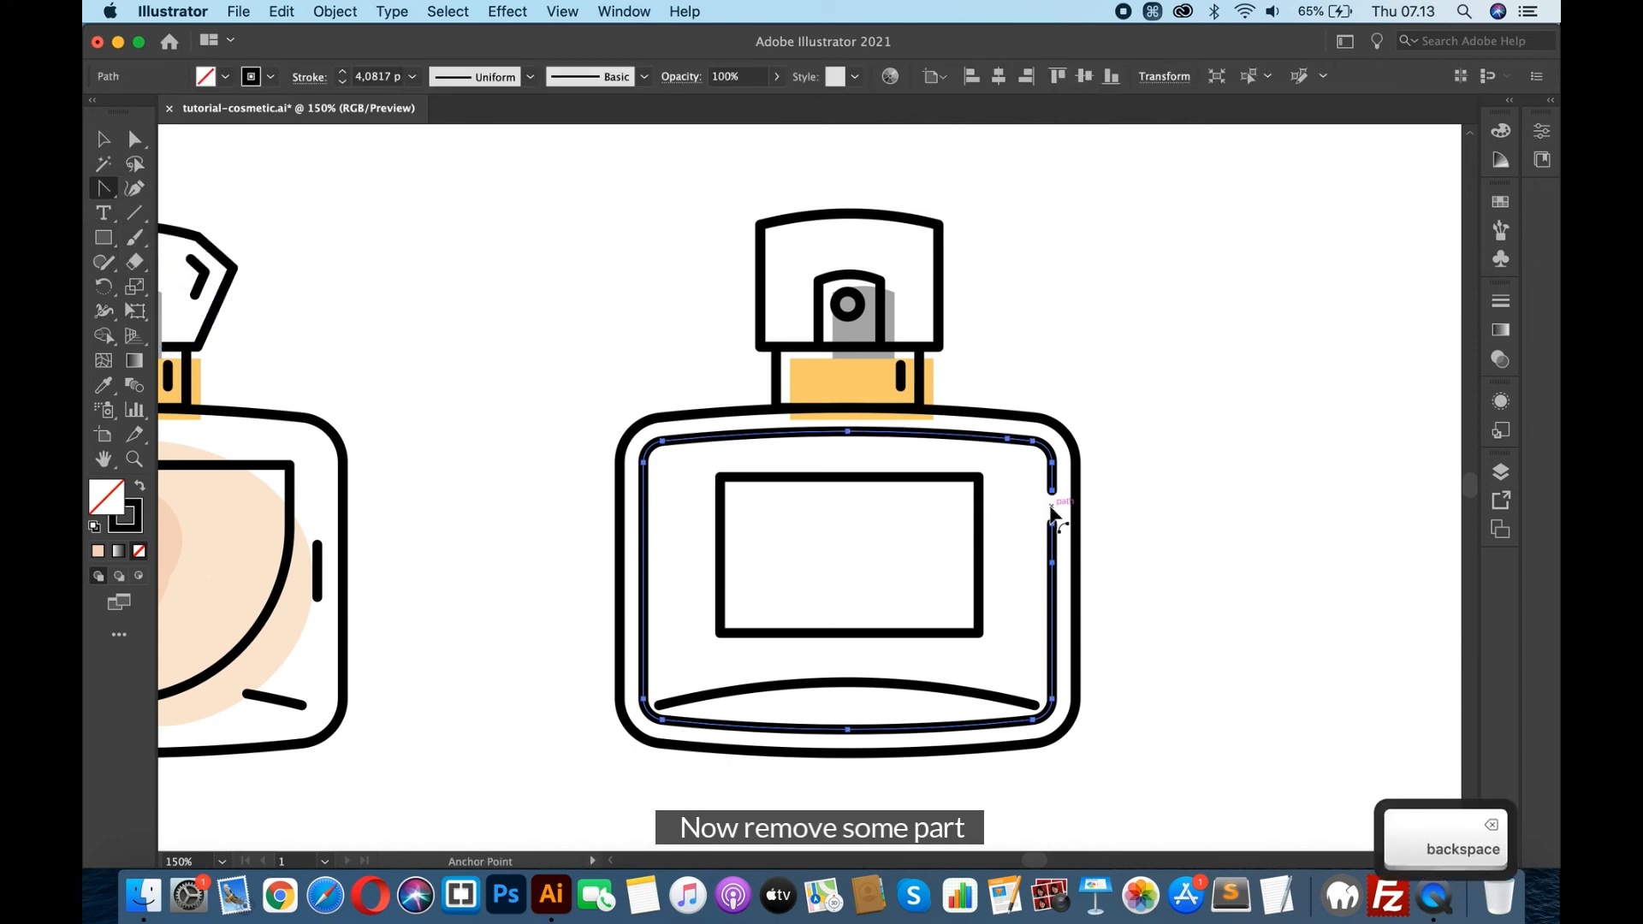
left_click(134, 139)
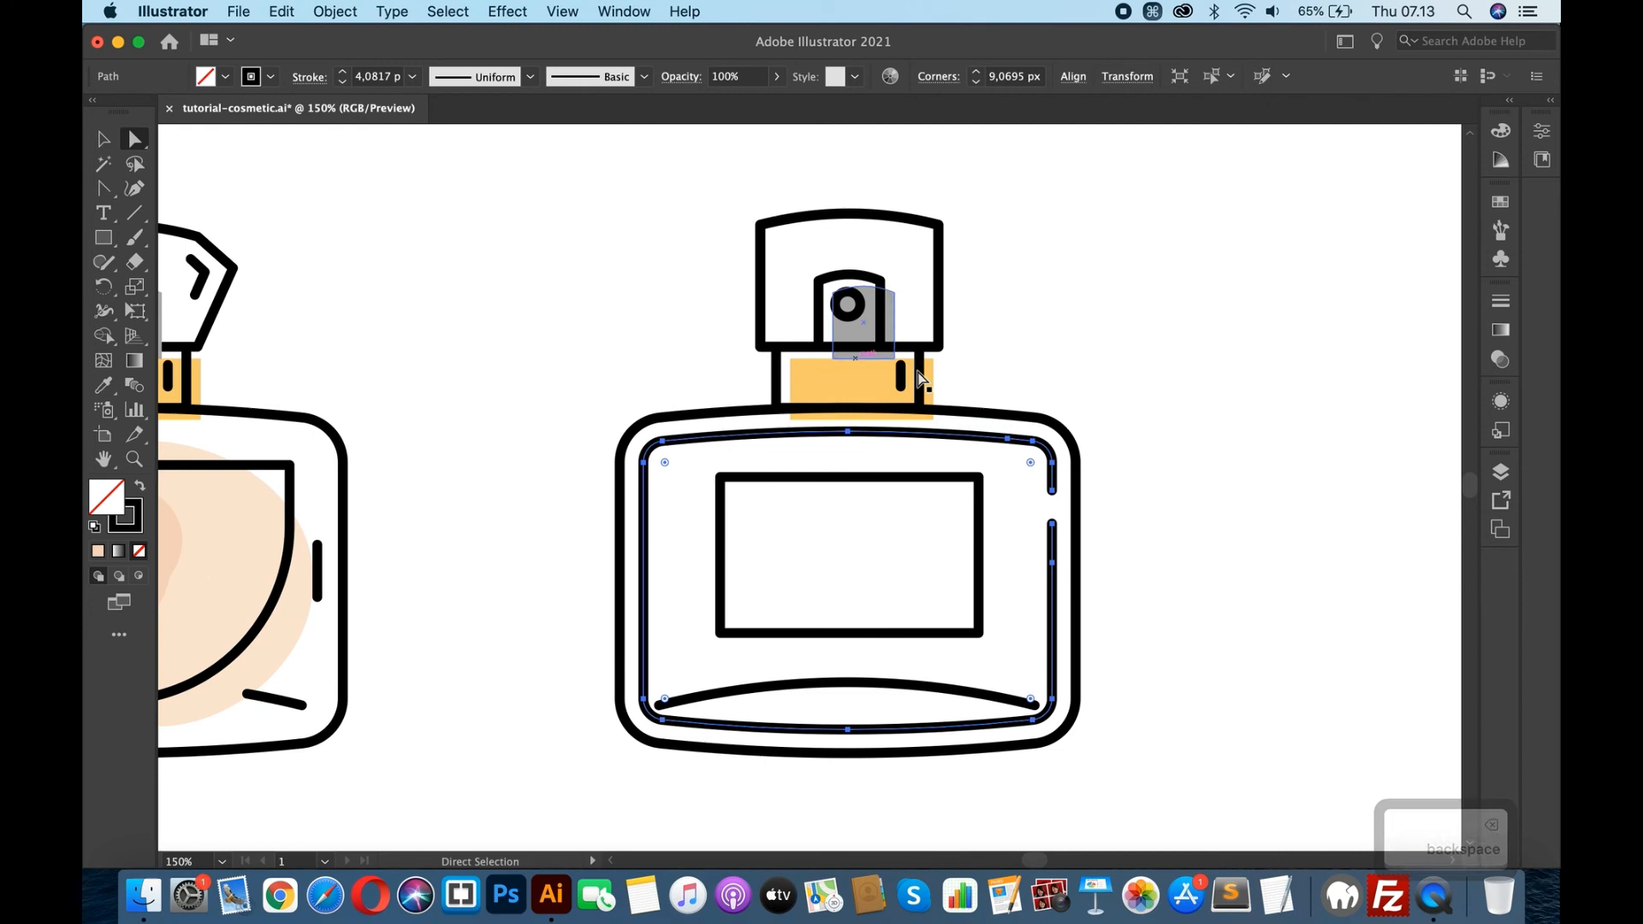
left_click(1058, 703)
key("BackSpace")
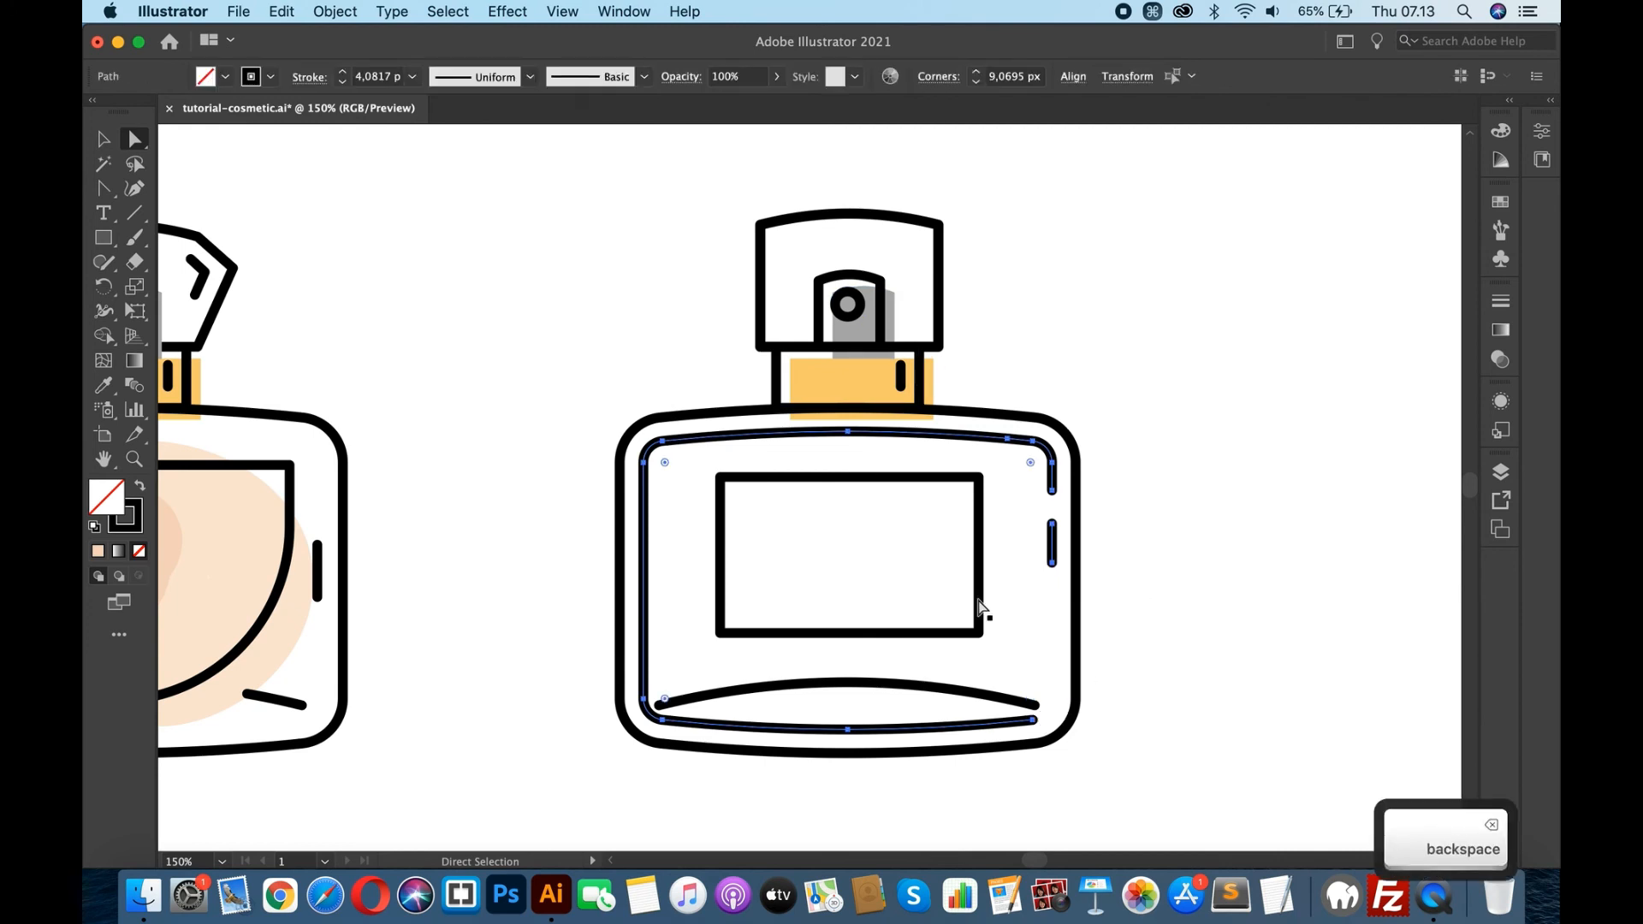
left_click(848, 432)
key("BackSpace")
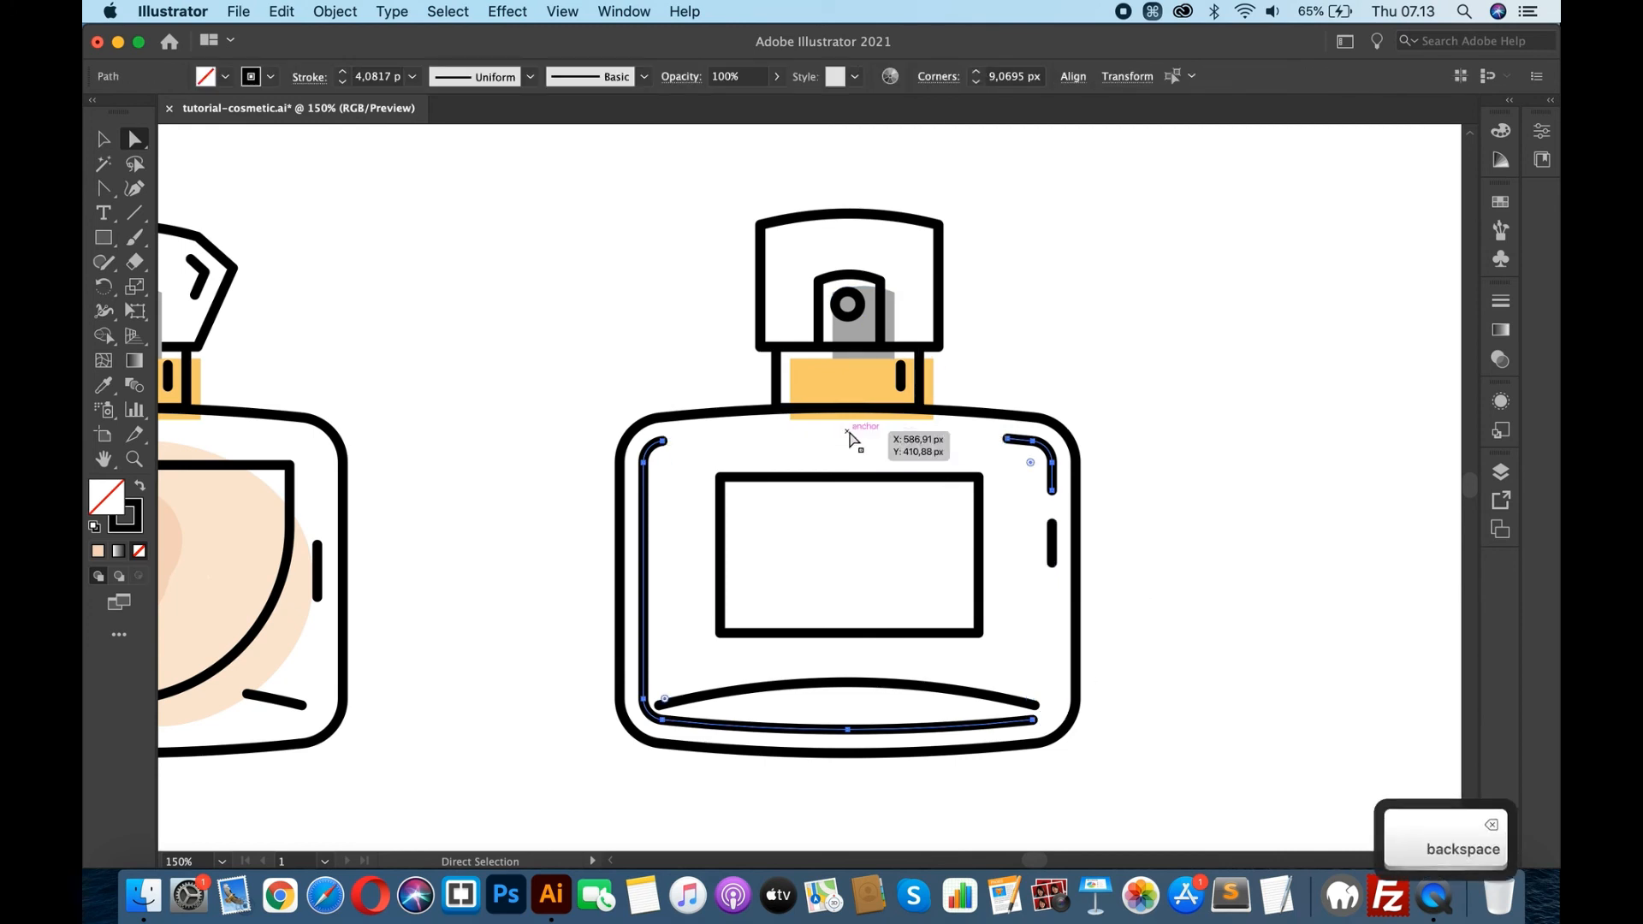
left_click(664, 442)
key("BackSpace")
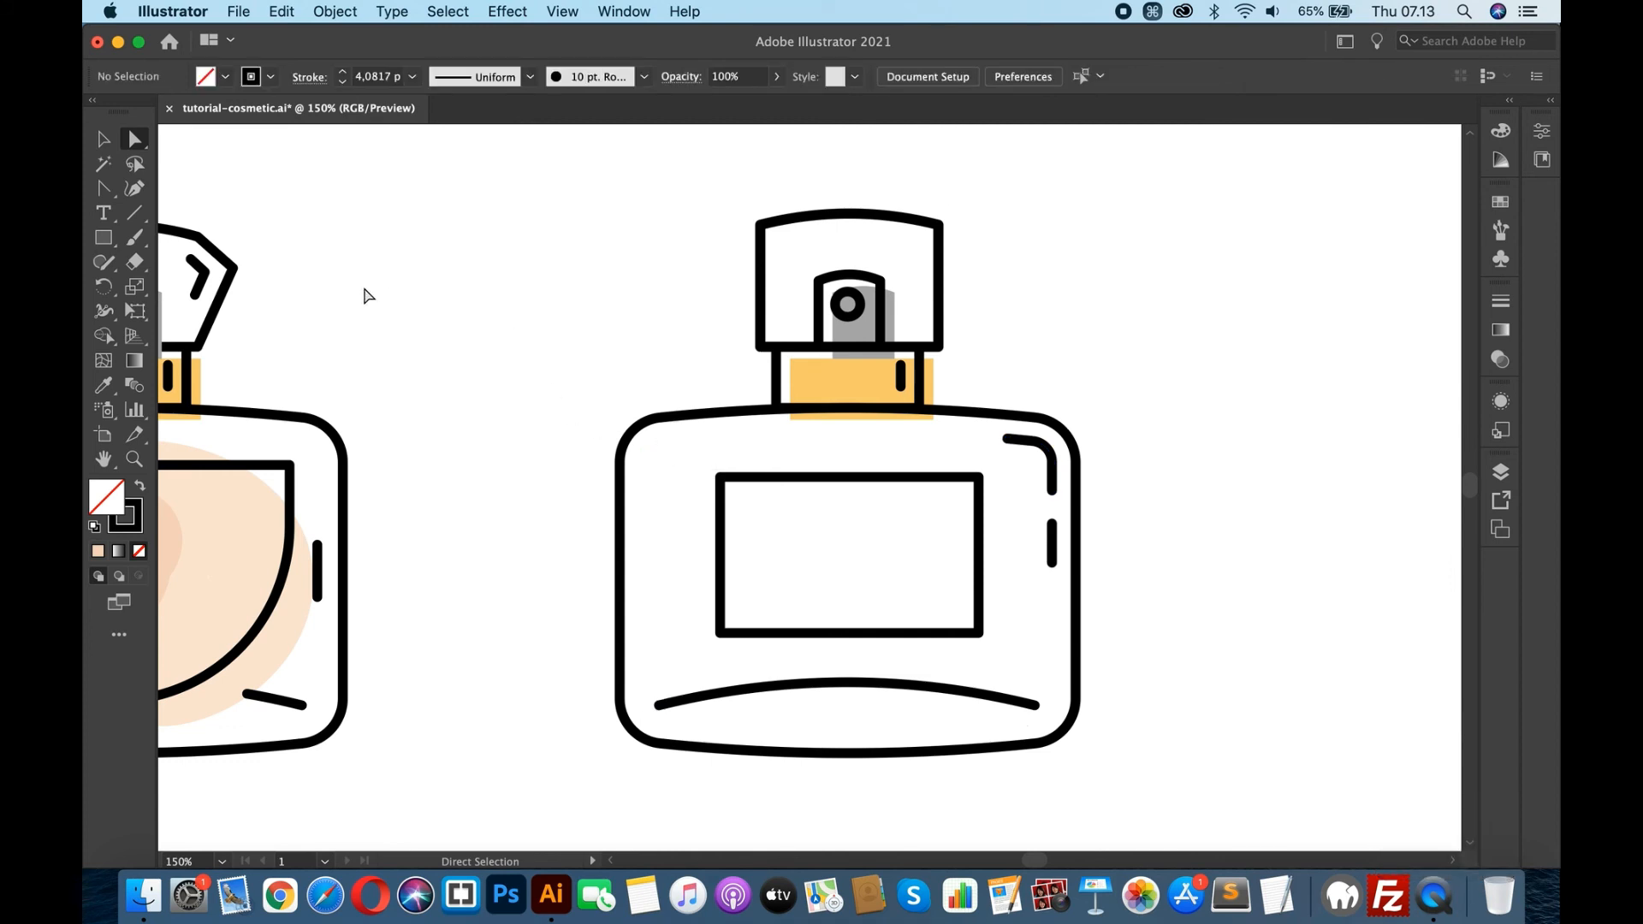
left_click(104, 140)
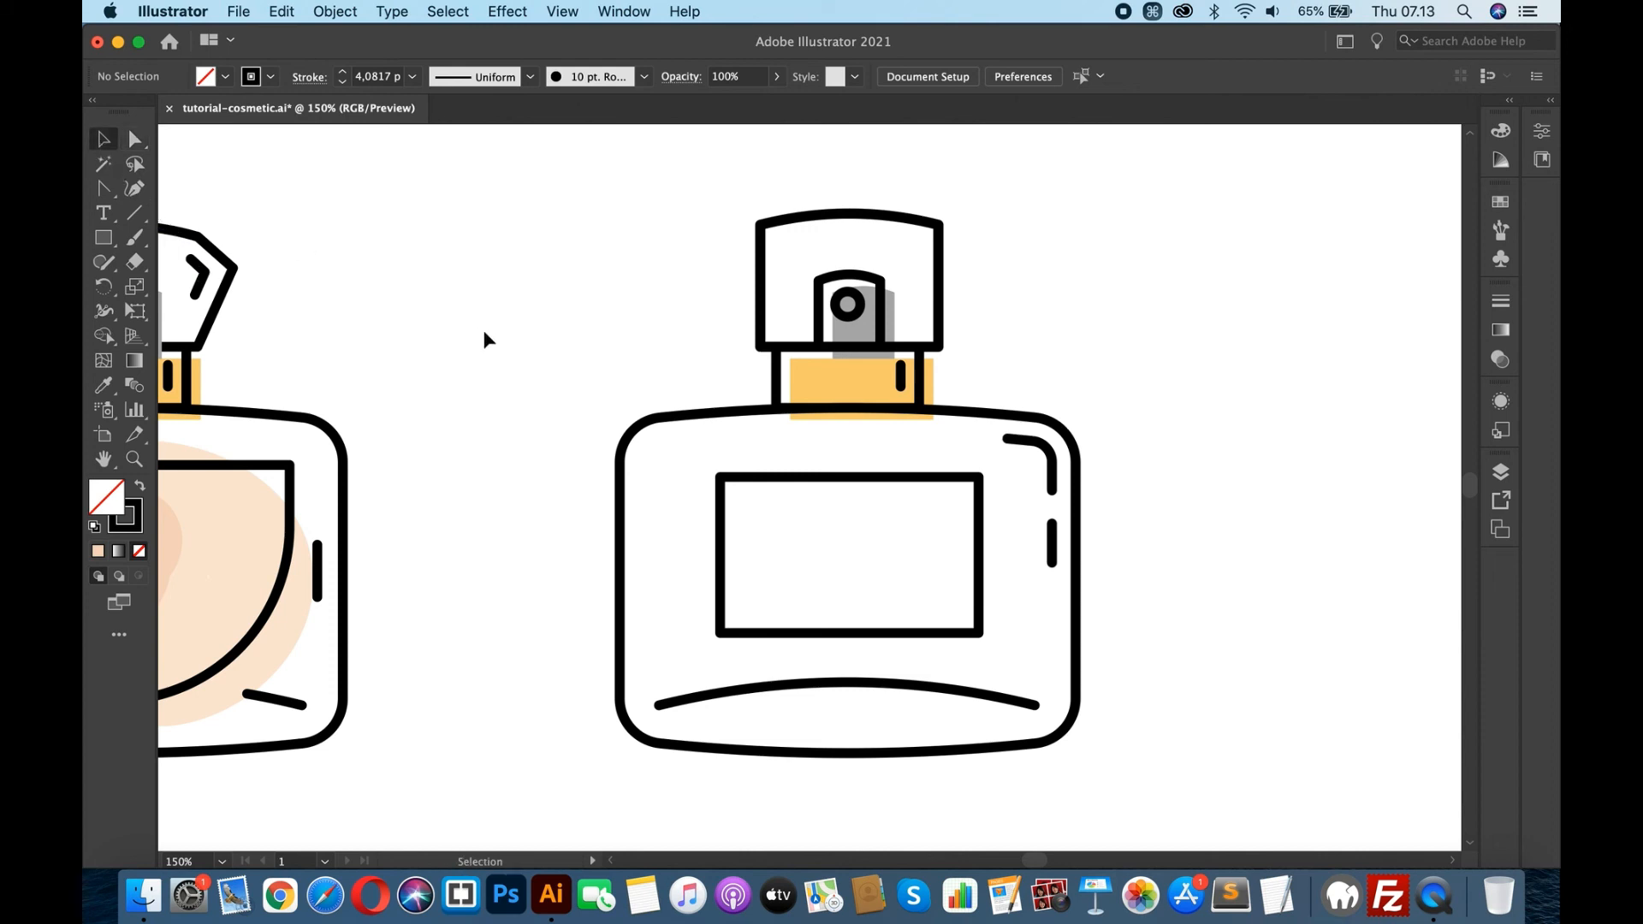
- Paint a wide #FFE8F2 blob over the middle of the right bottle's body with an enlarged Paintbrush
key("super+minus")
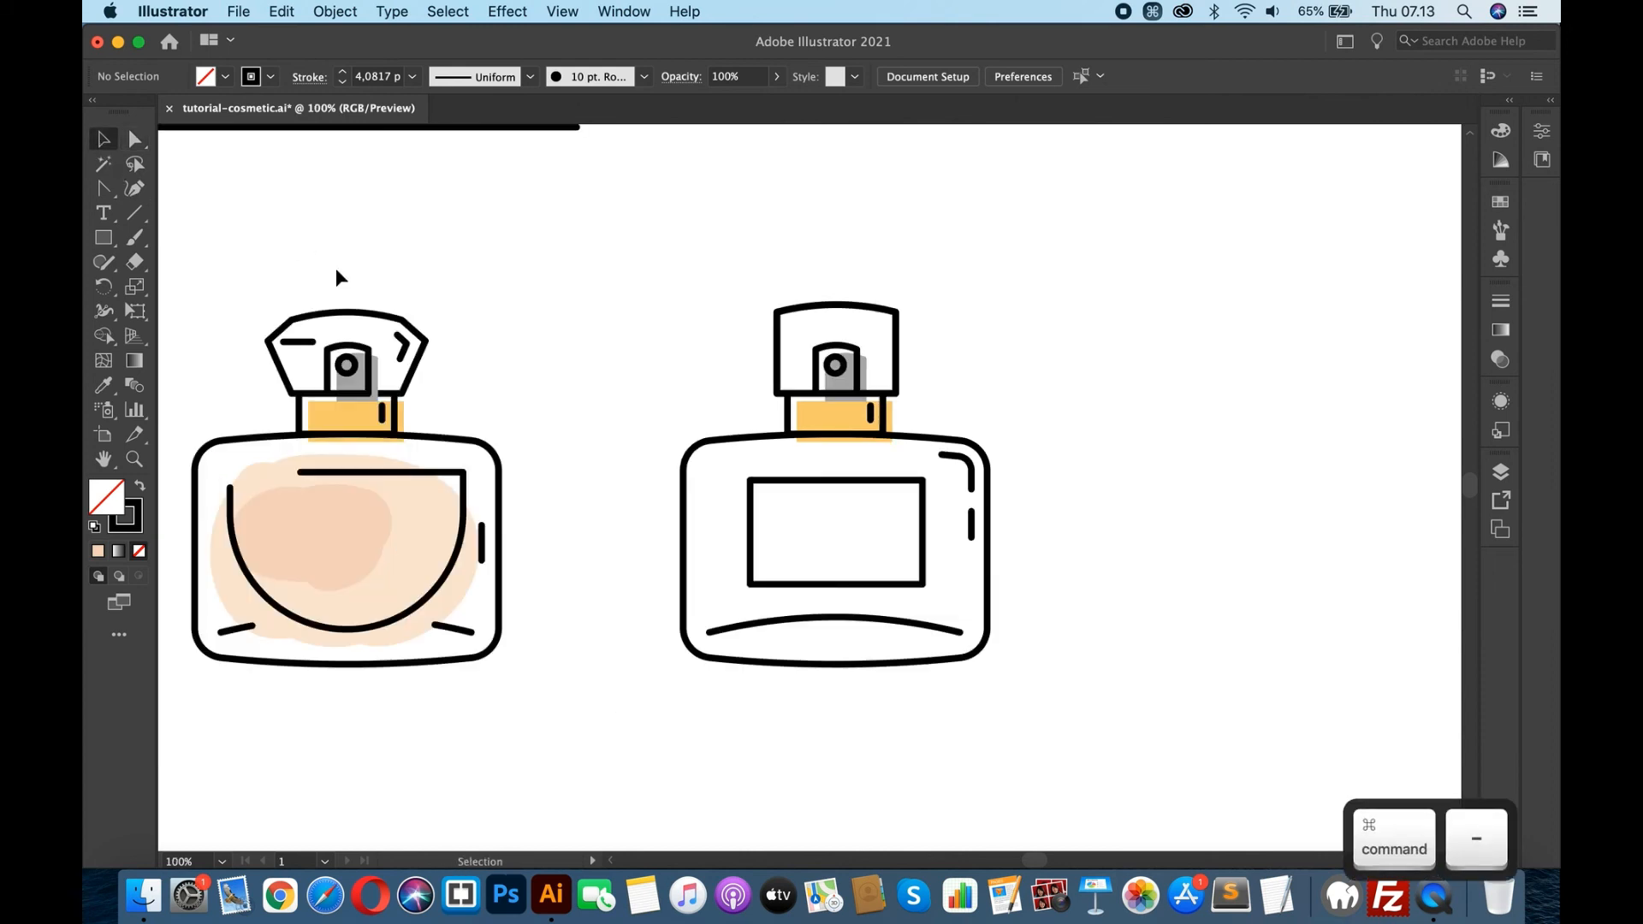
left_click(135, 240)
key("super+minus")
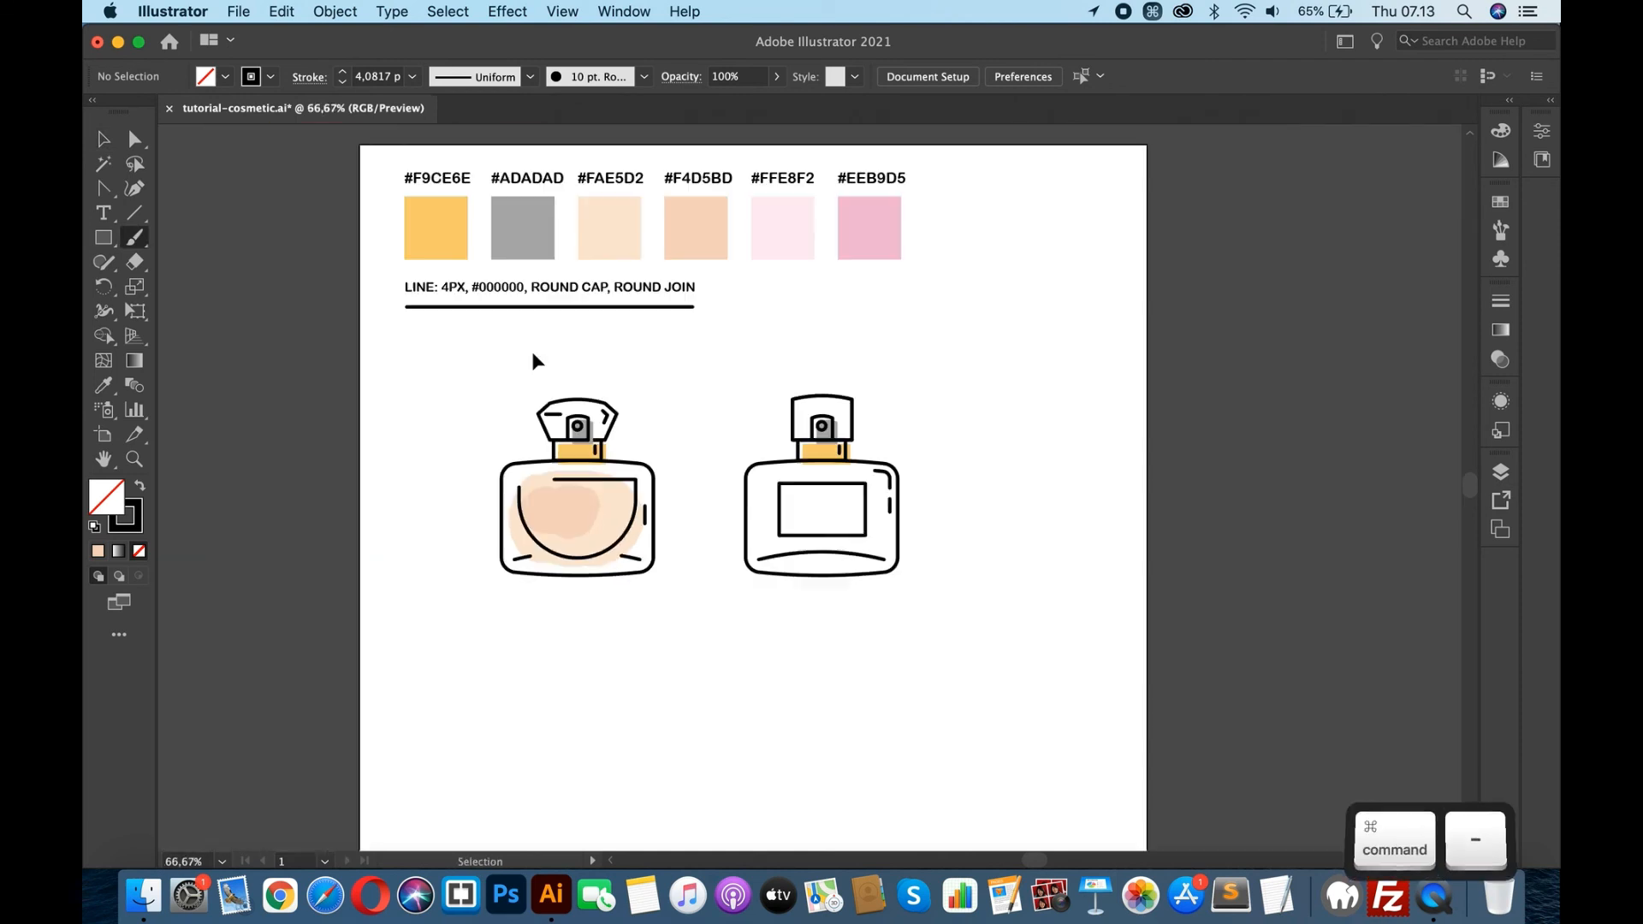
key("i")
left_click(781, 236)
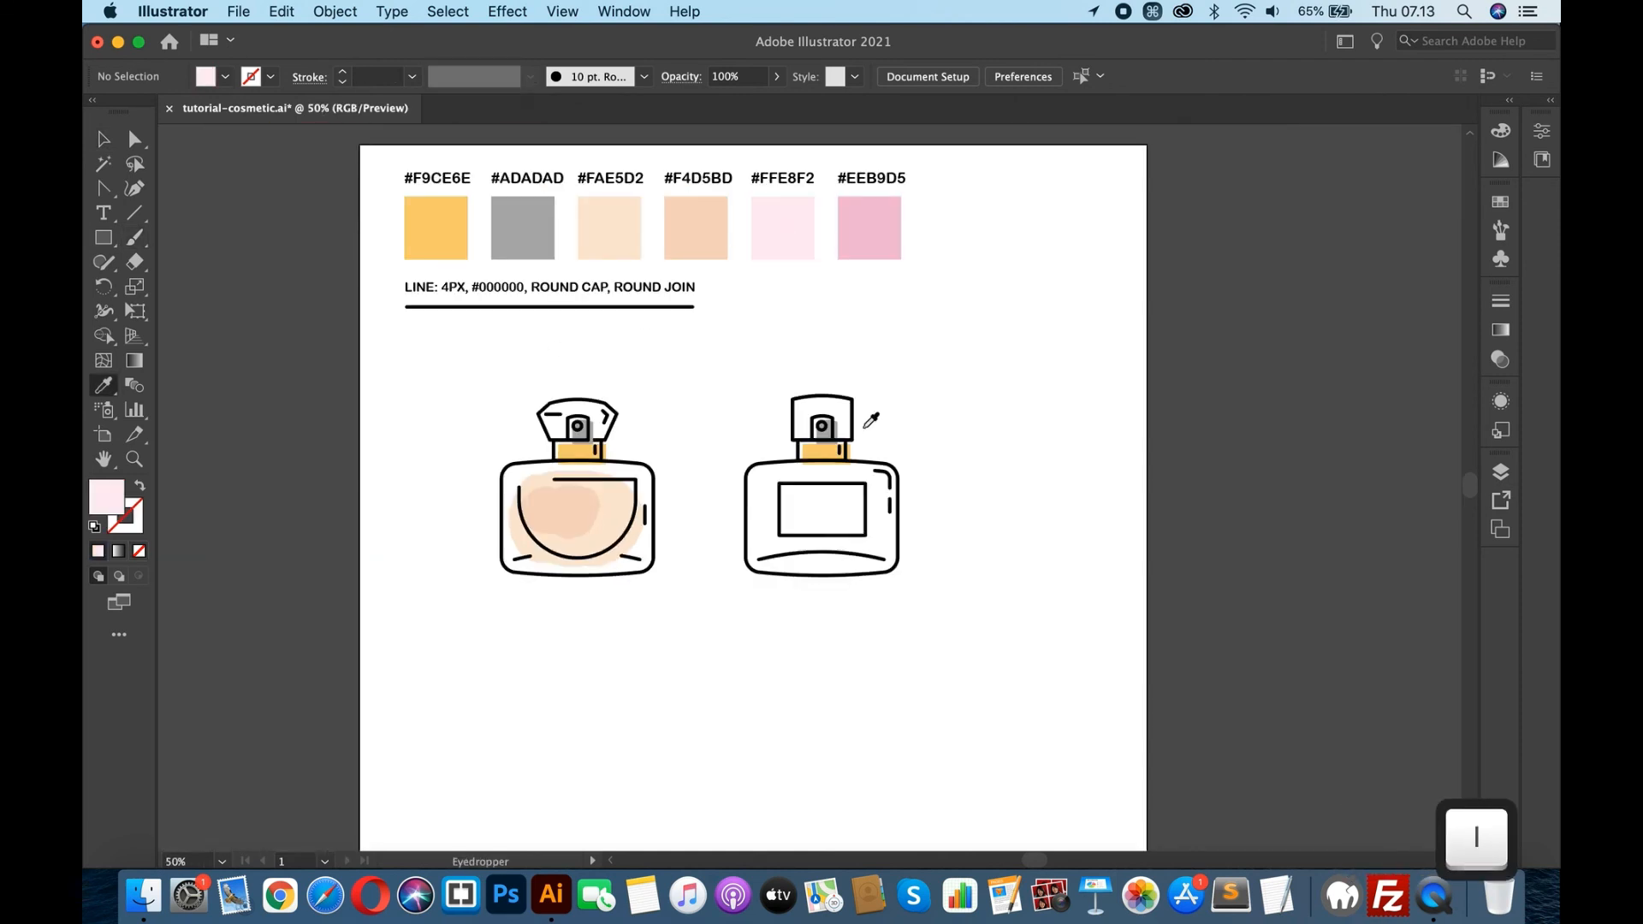
key("super+equal")
left_click(136, 243)
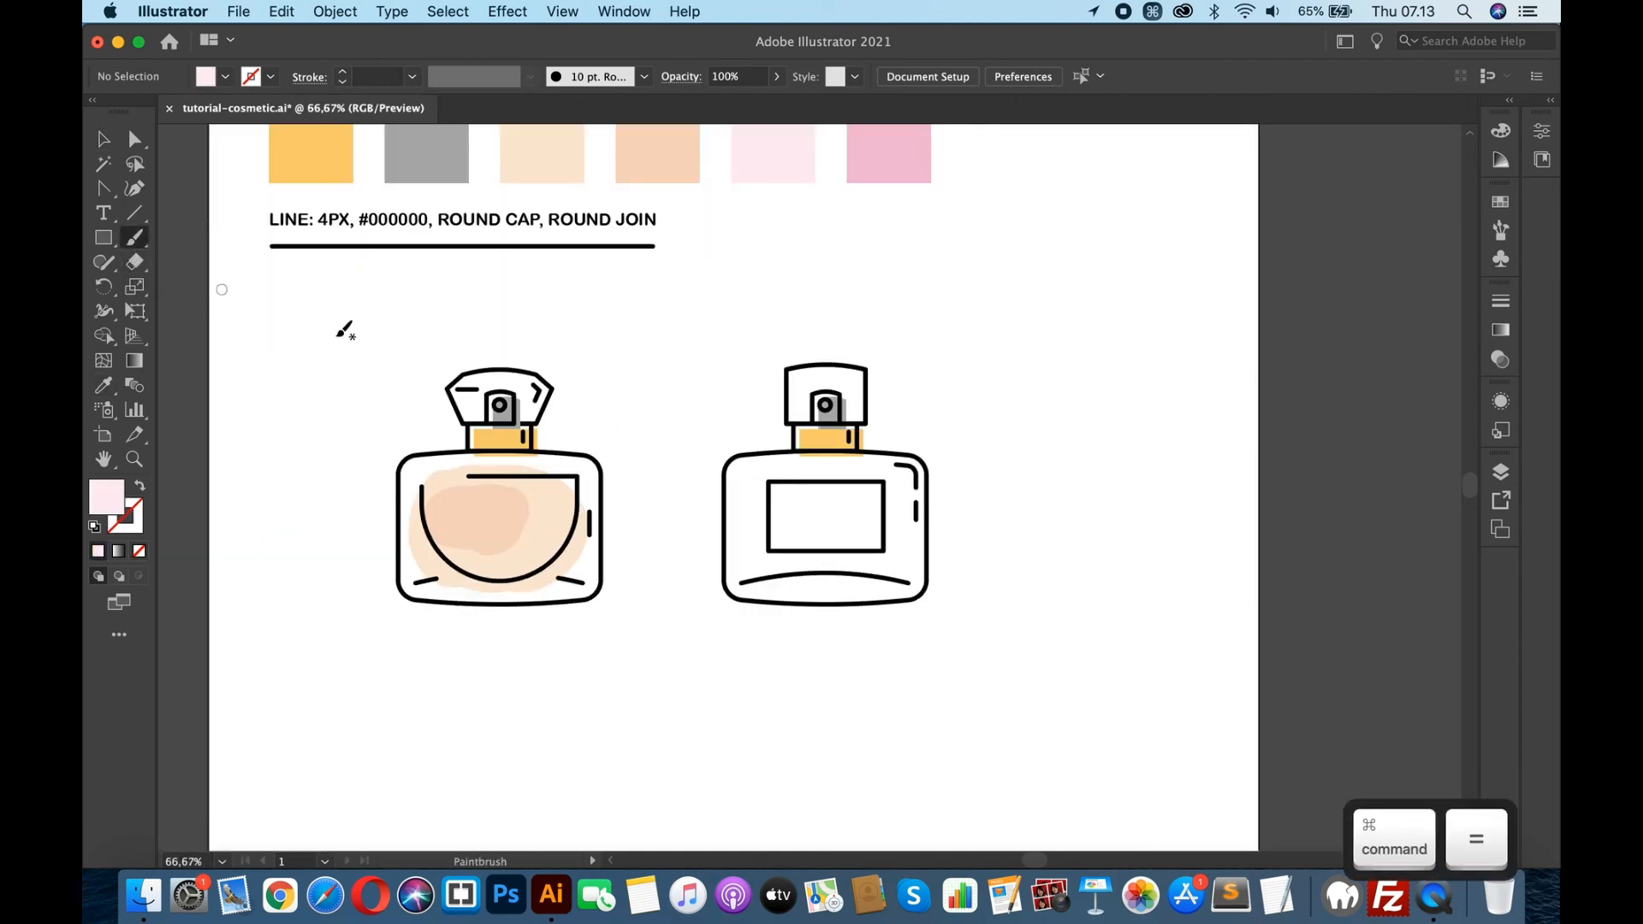
key("shift+x")
key("bracketright")
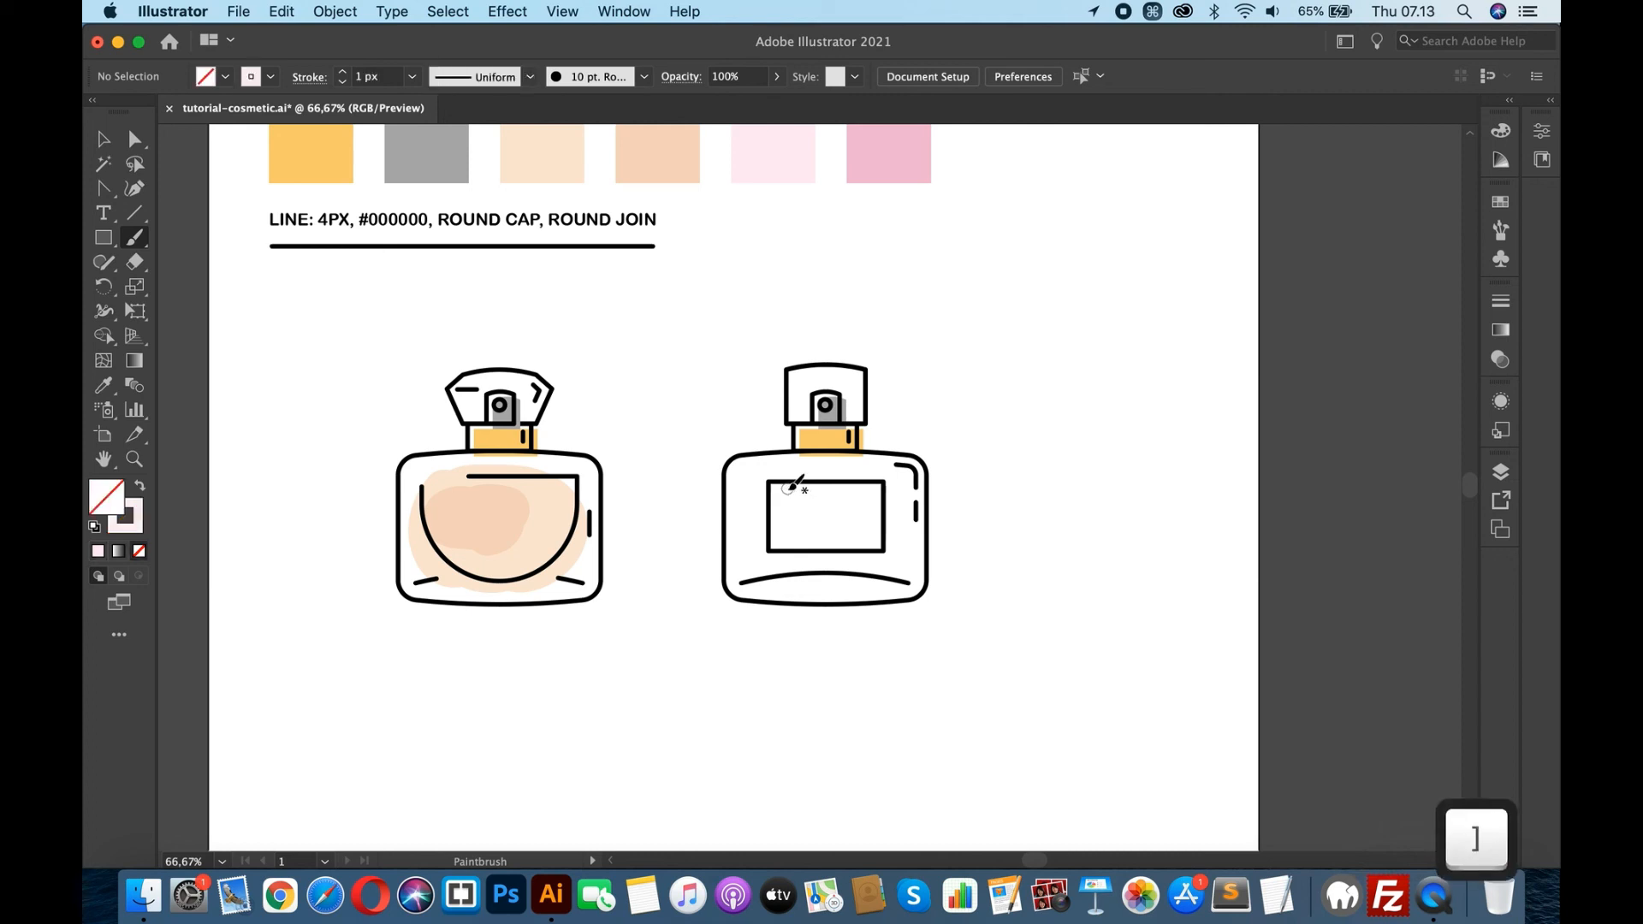
key("bracketright")
key("bracketright")
key("bracketright")
mouse_move(794, 480)
left_mouse_down()
mouse_move(746, 538)
mouse_move(806, 570)
mouse_move(880, 558)
mouse_move(899, 521)
mouse_move(831, 483)
mouse_move(776, 492)
mouse_move(785, 541)
mouse_move(823, 556)
mouse_move(857, 554)
mouse_move(878, 527)
mouse_move(828, 501)
mouse_move(784, 507)
mouse_move(810, 535)
mouse_move(852, 538)
mouse_move(814, 524)
left_mouse_up()
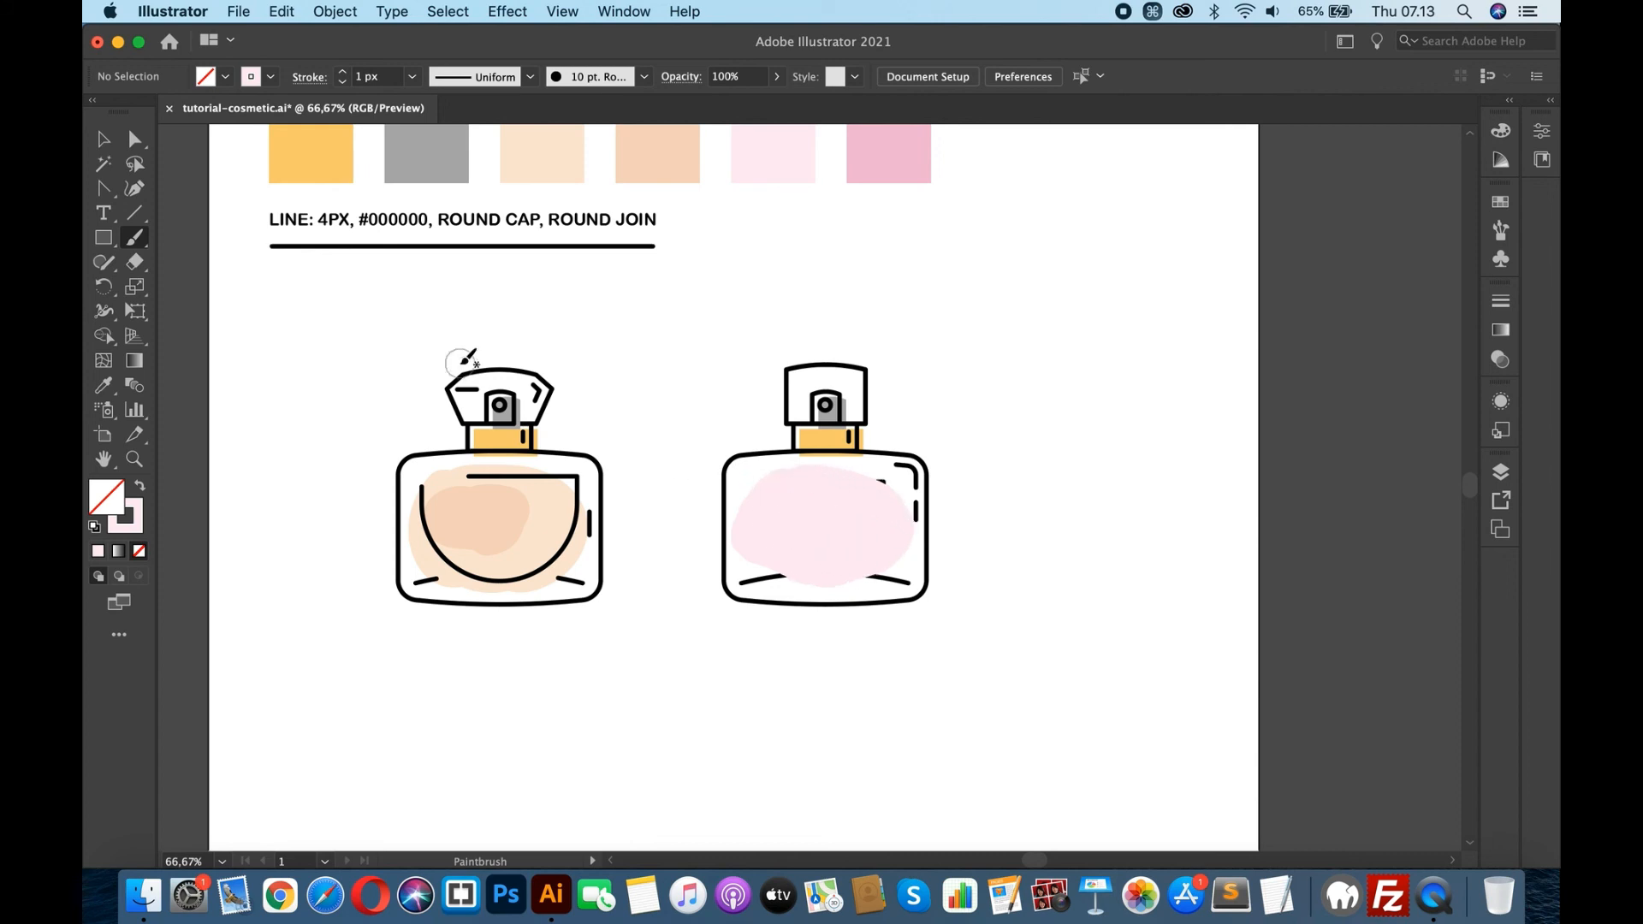
- Send the light pink blob backward behind the right bottle's rectangular label and curved base line
left_click(104, 141)
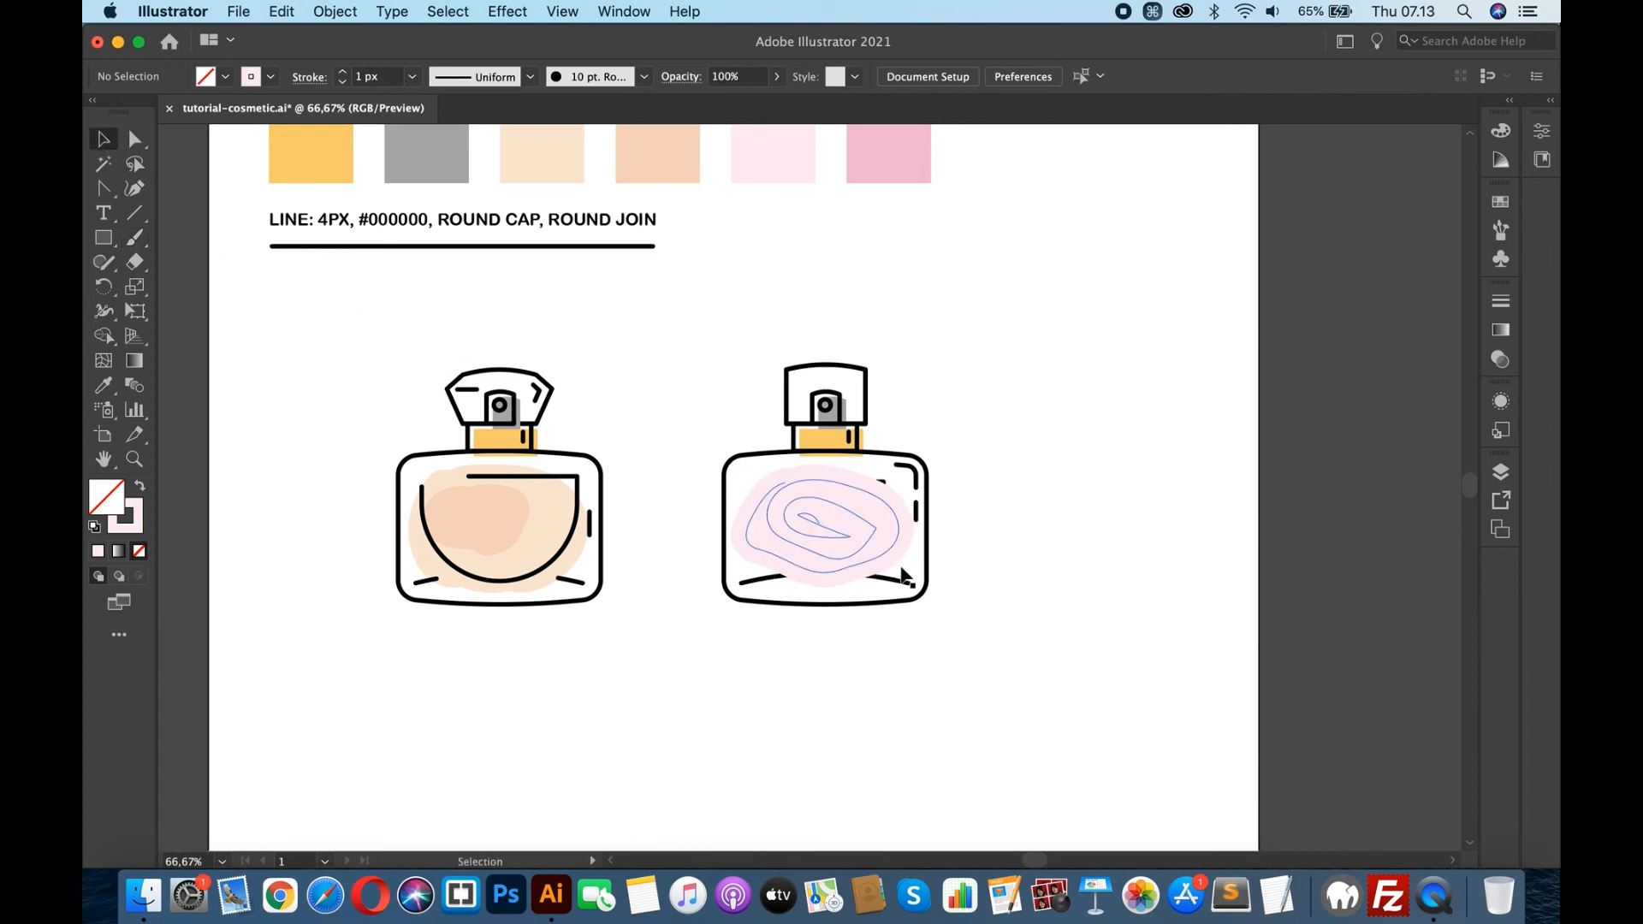
left_click(853, 530)
key("super+bracketleft")
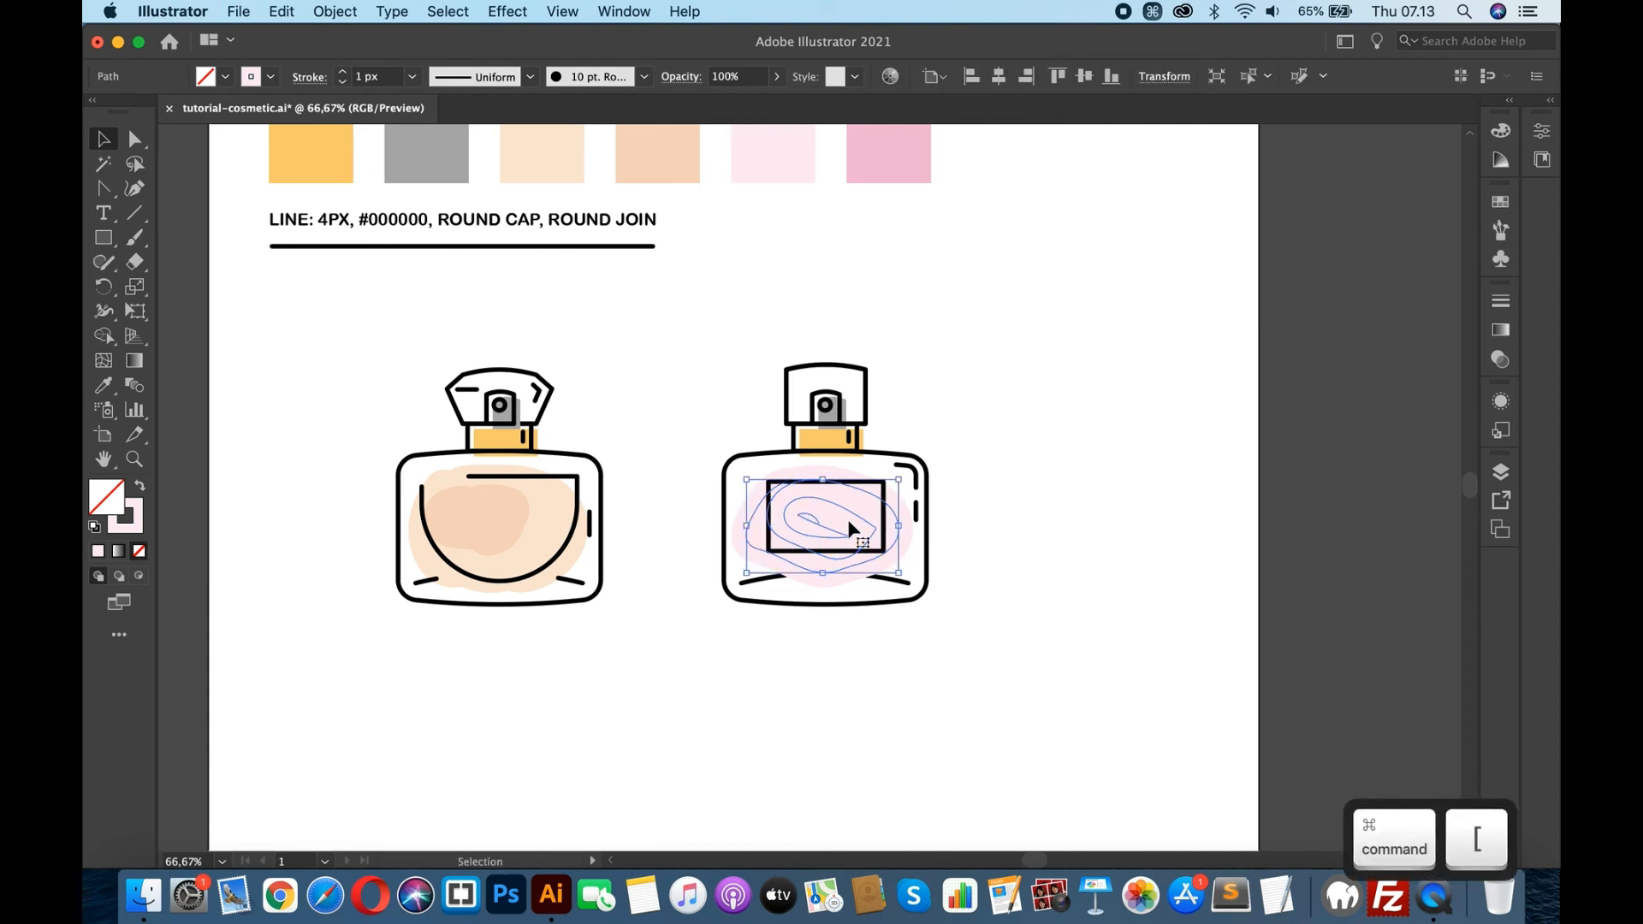
key("super+bracketleft")
left_click(980, 395)
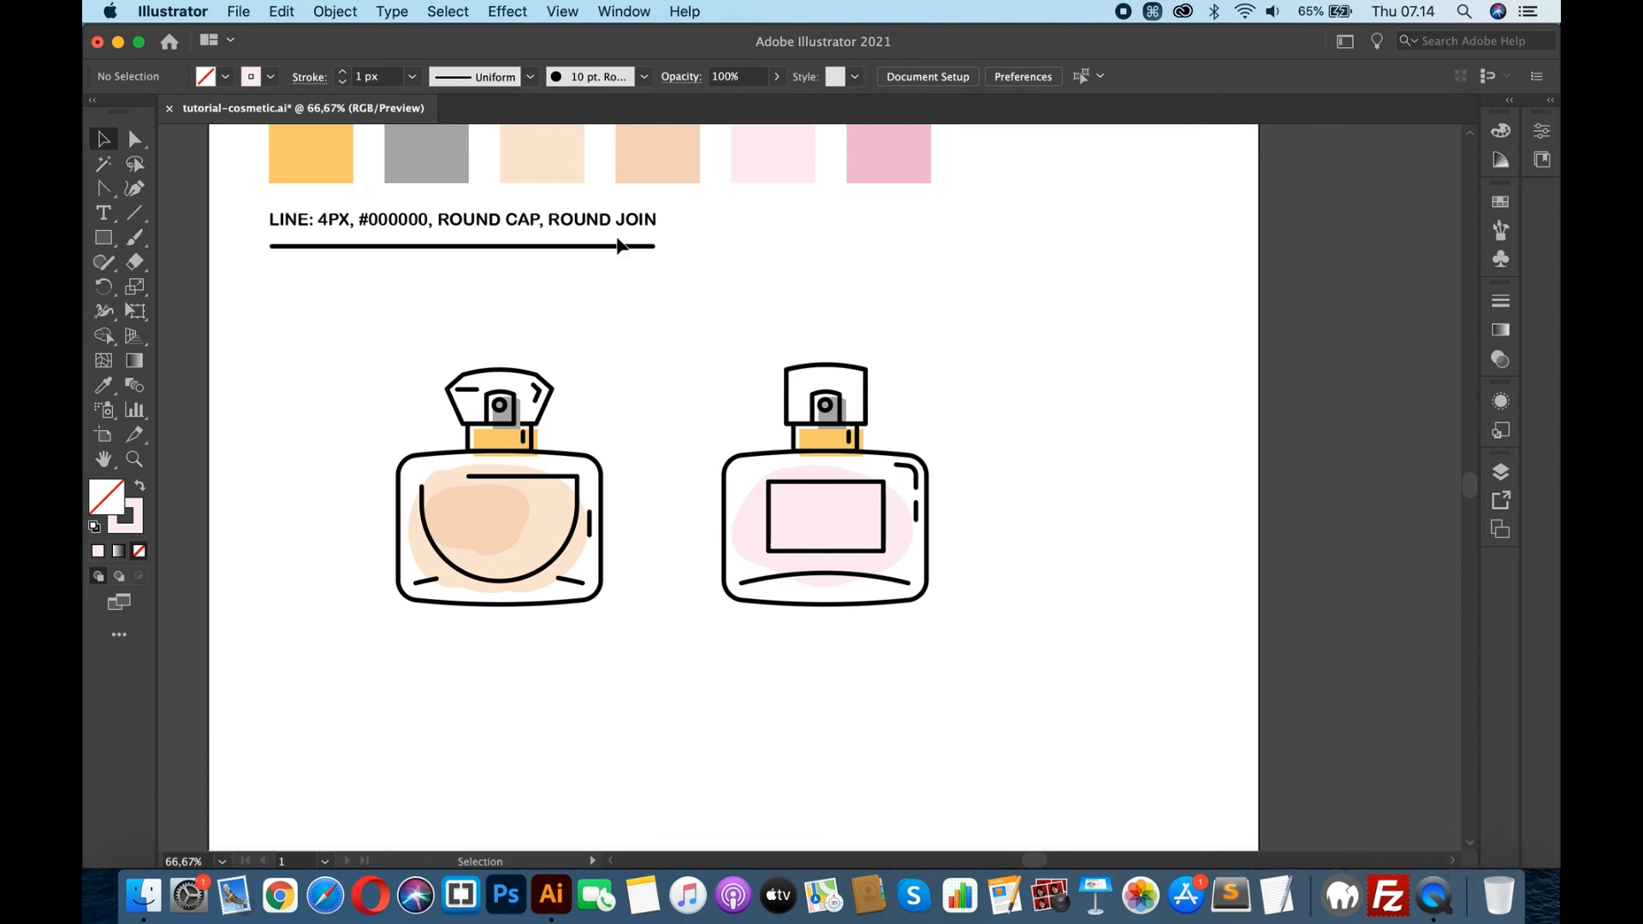
- Paint a smaller #EEB9D5 blob over the label's left part and send it behind the label's outline
key("i")
left_click(890, 168)
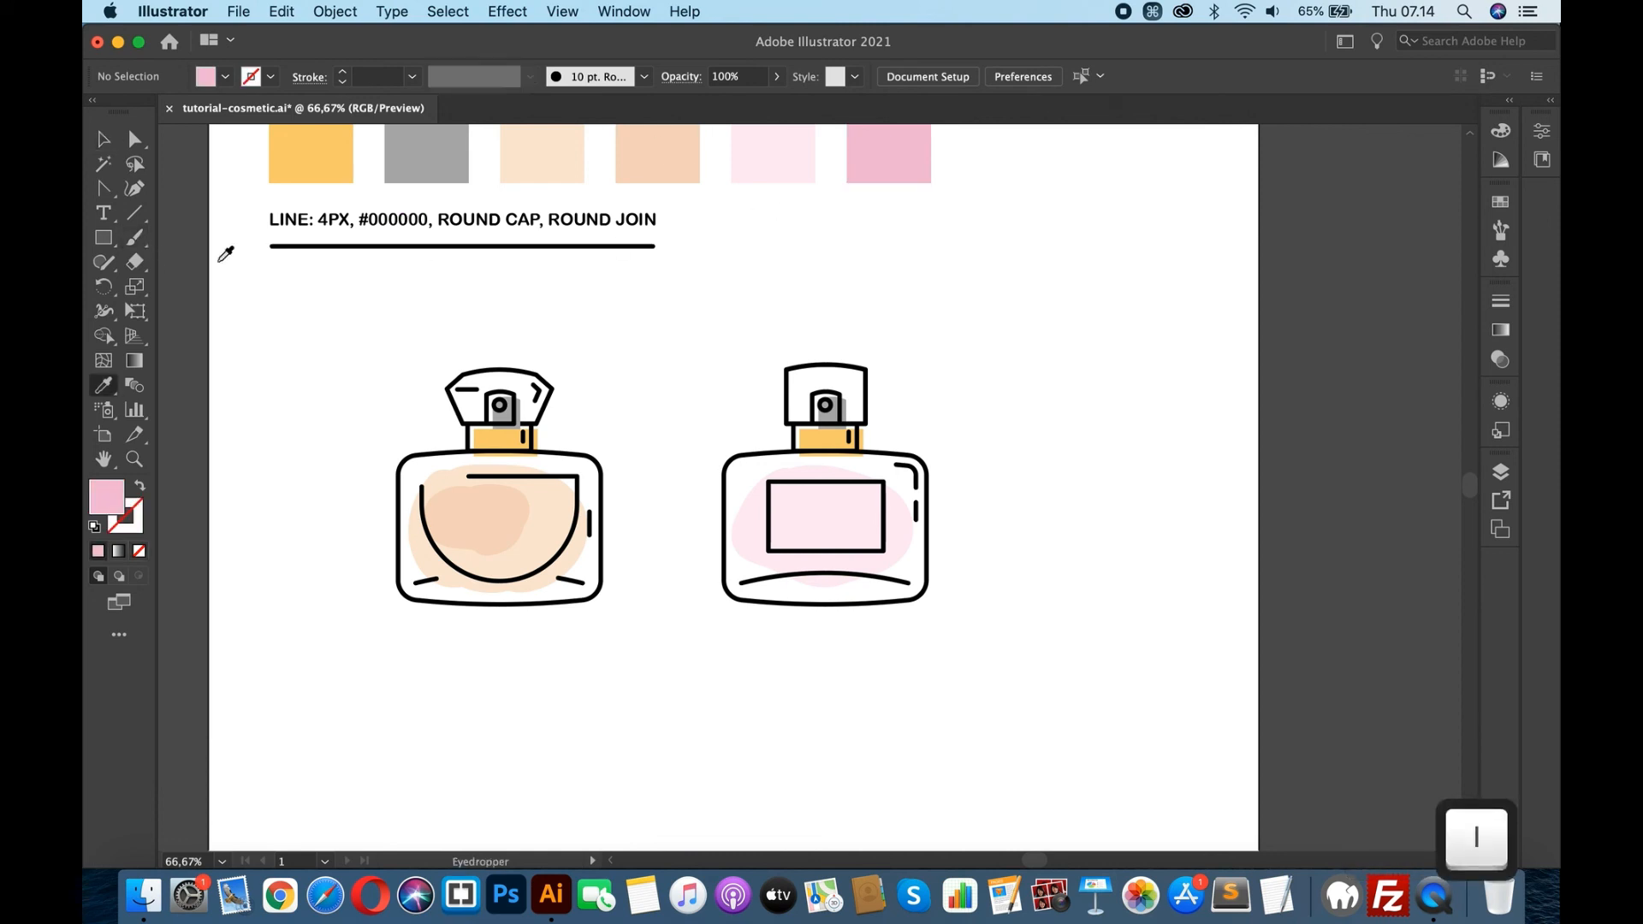
left_click(136, 238)
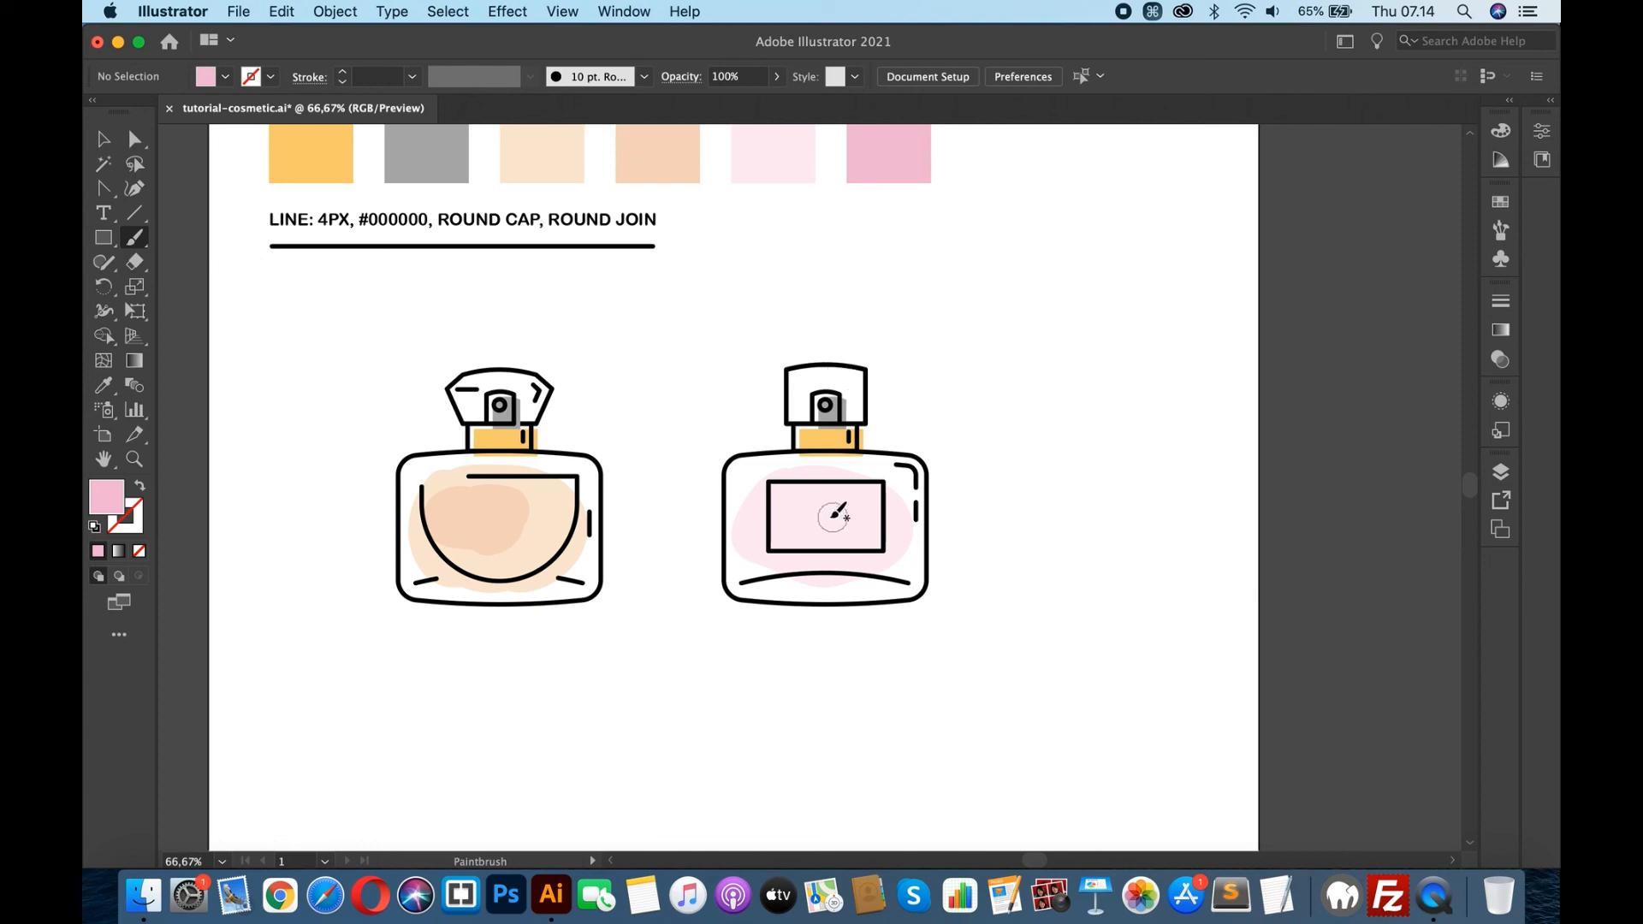
mouse_move(796, 496)
left_mouse_down()
mouse_move(772, 522)
mouse_move(817, 508)
mouse_move(789, 506)
left_mouse_up()
left_click(103, 138)
left_click(794, 517)
key("super+bracketleft")
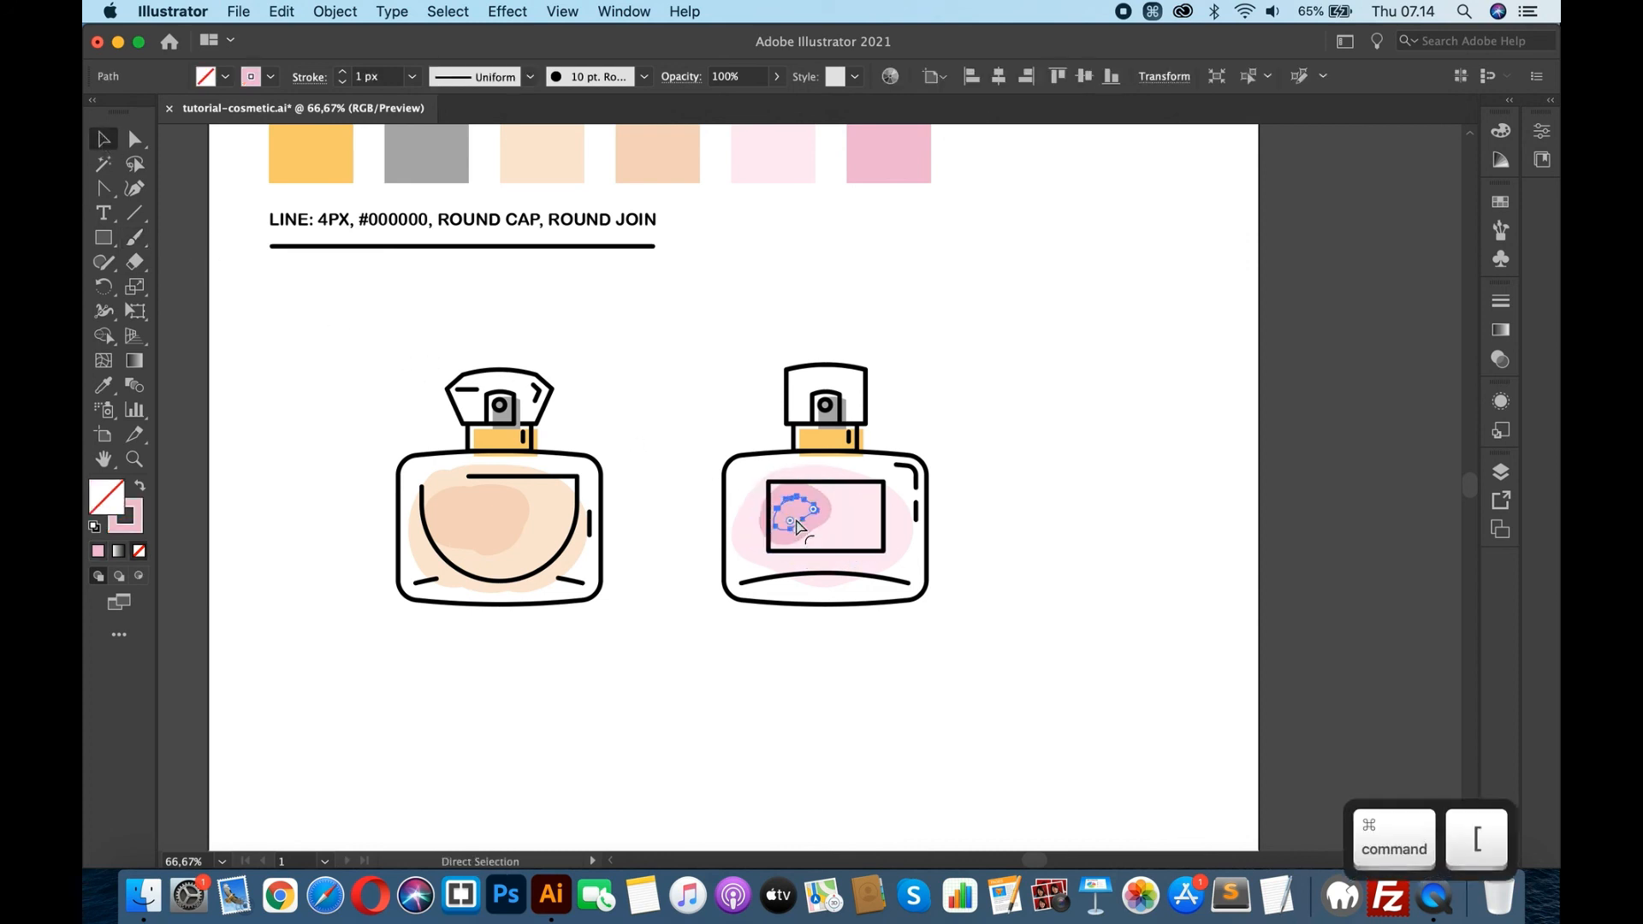
left_click(716, 371)
- Delete the upper-left arc of the left bottle's sprayer nozzle circle so that the ring is open
key("super+equal")
key("super+equal")
key("super+equal")
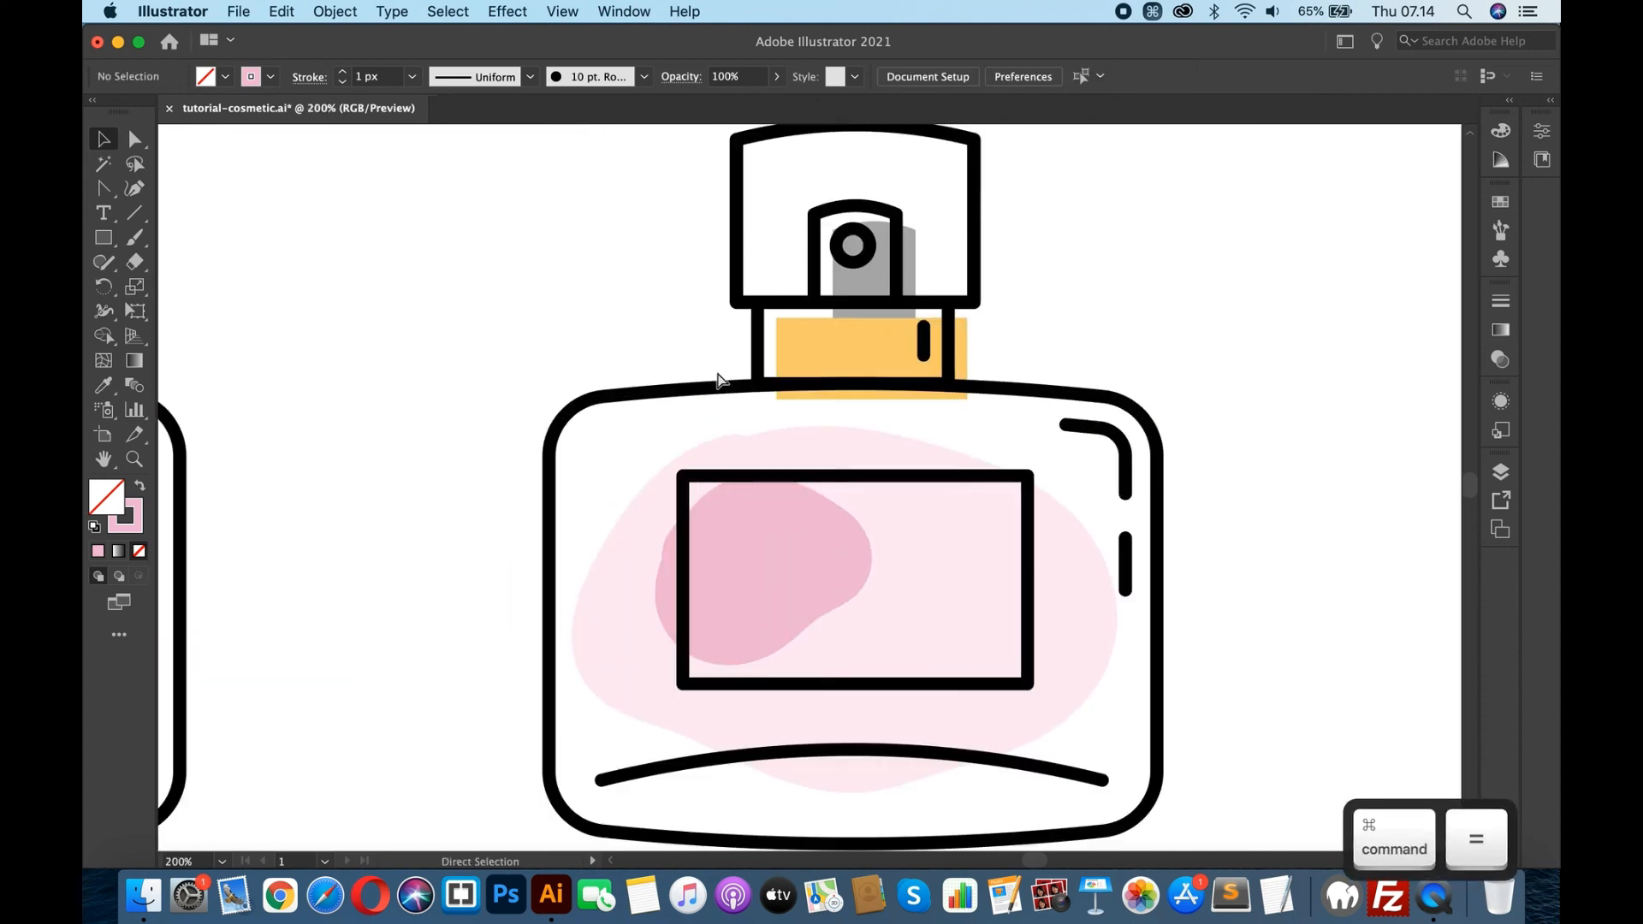
key("super+equal")
key("super+equal")
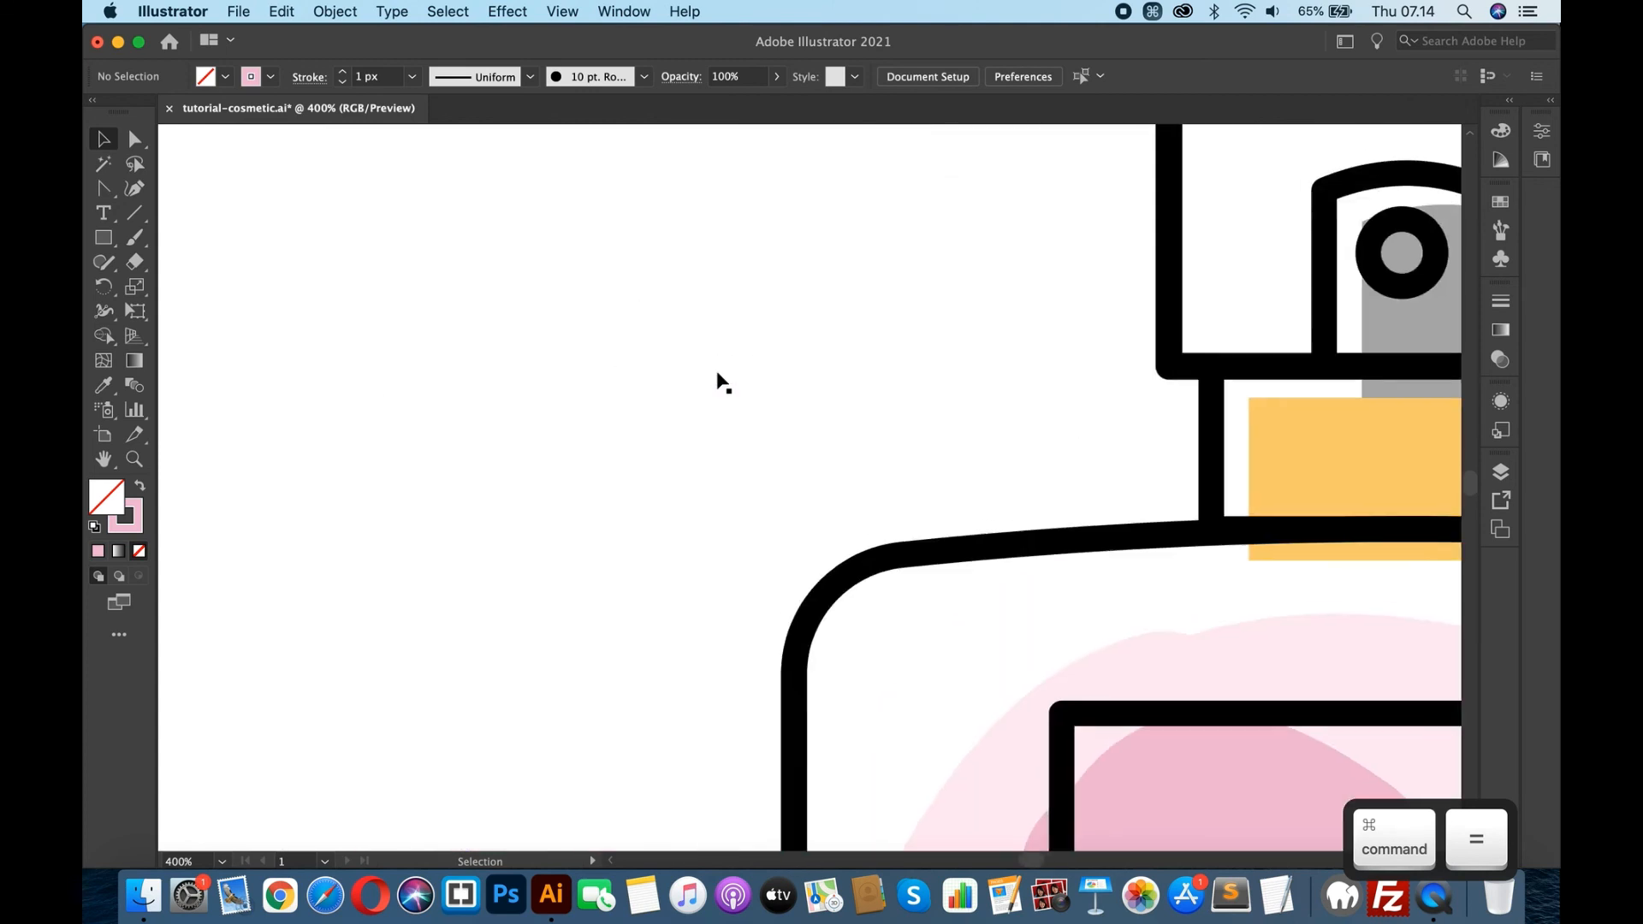
scroll(719, 378, "left", 10)
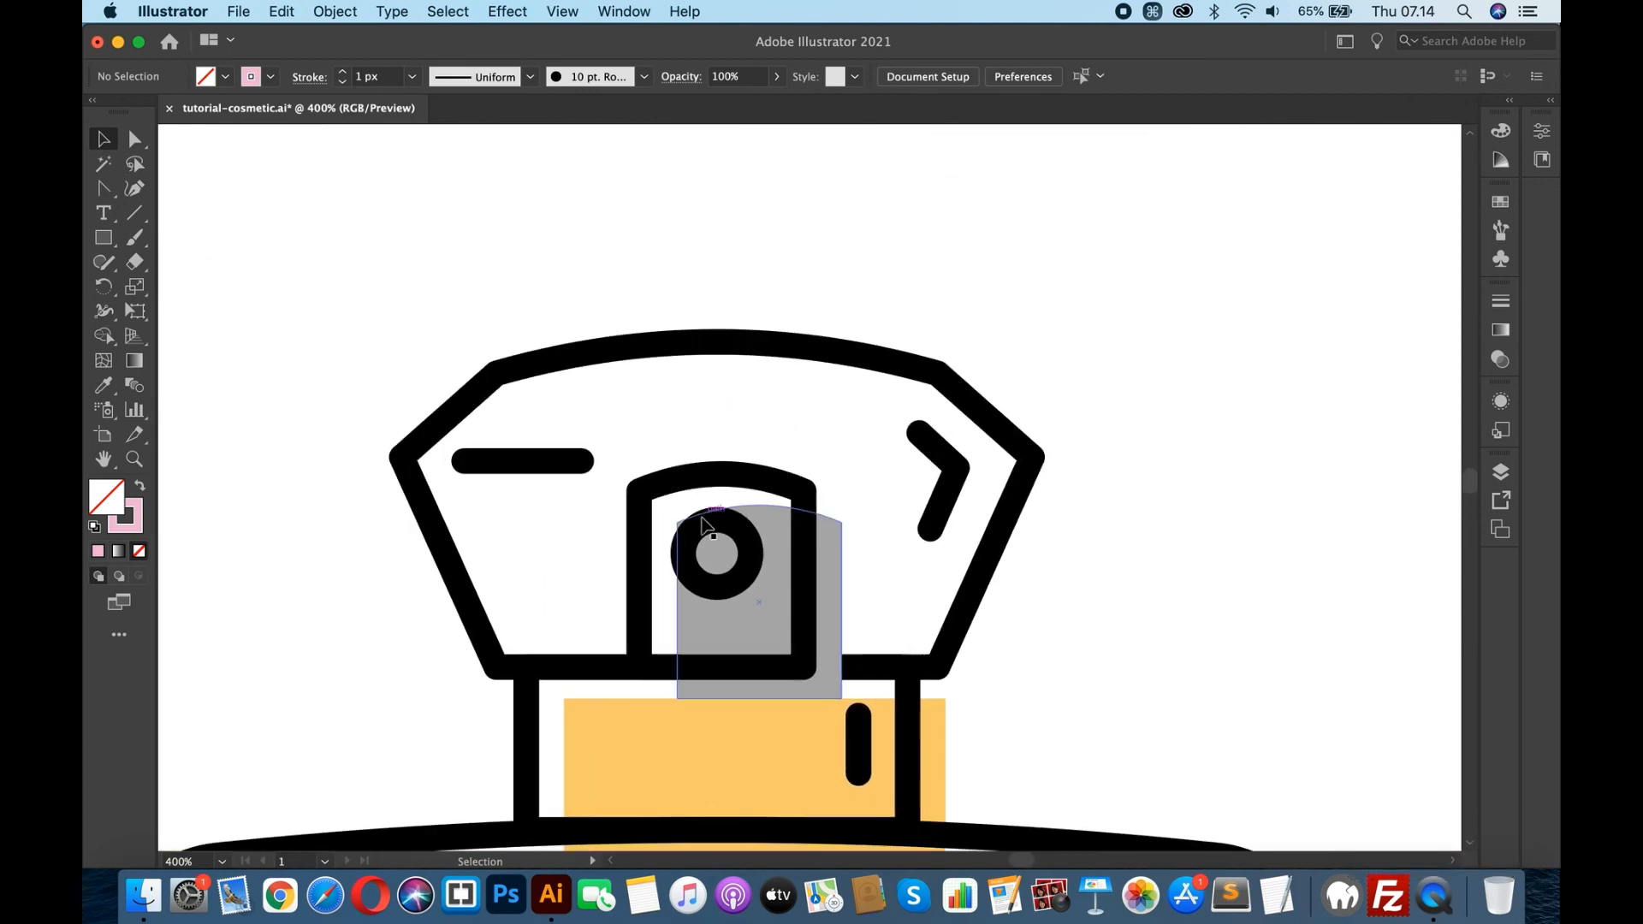
left_click(700, 532)
key("super+equal")
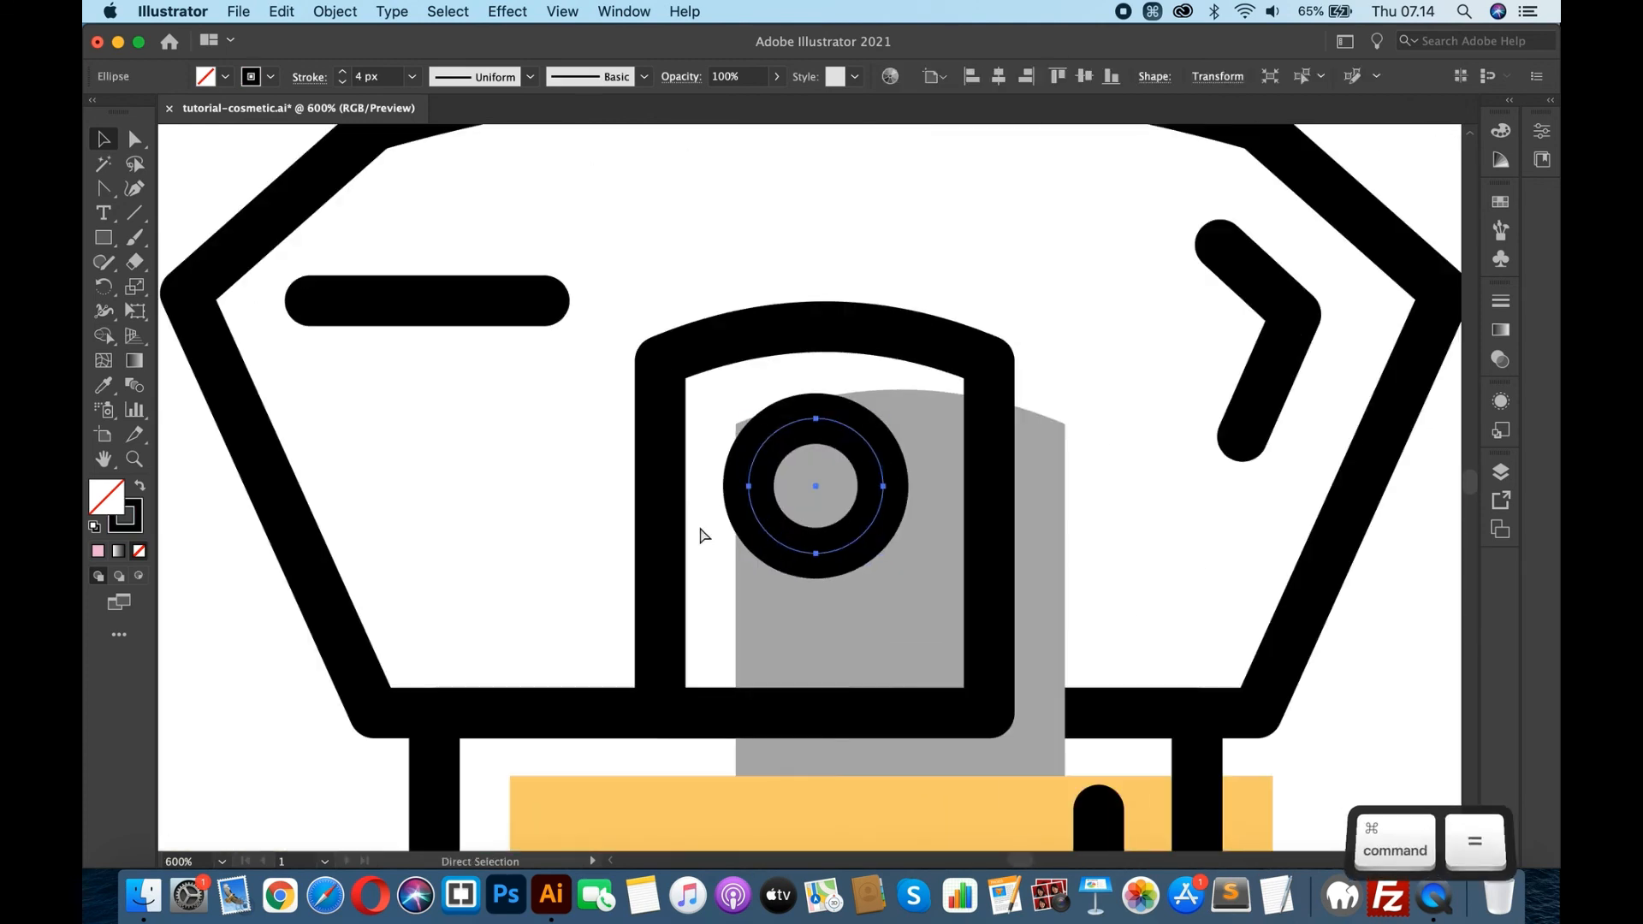
left_click(779, 433)
key("BackSpace")
- Delete the upper-left arc of the right bottle's sprayer nozzle circle so that the ring is open
key("super+minus")
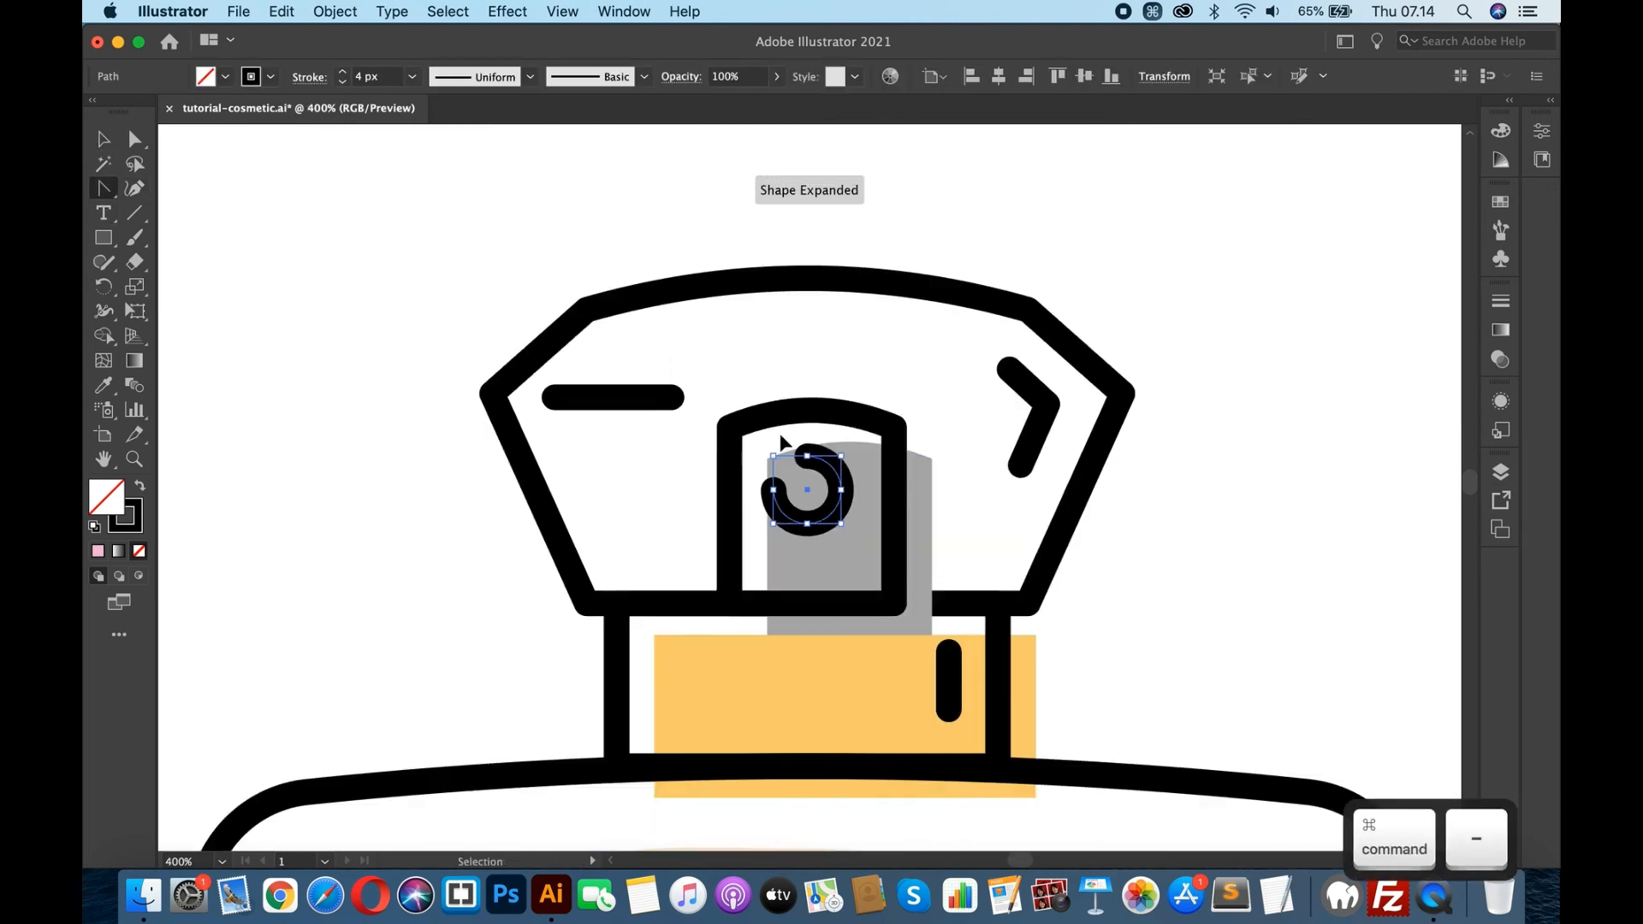
key("super+minus")
key("super+minus")
key("super+minus")
key("super+minus")
left_click_drag(1251, 484, 1116, 489)
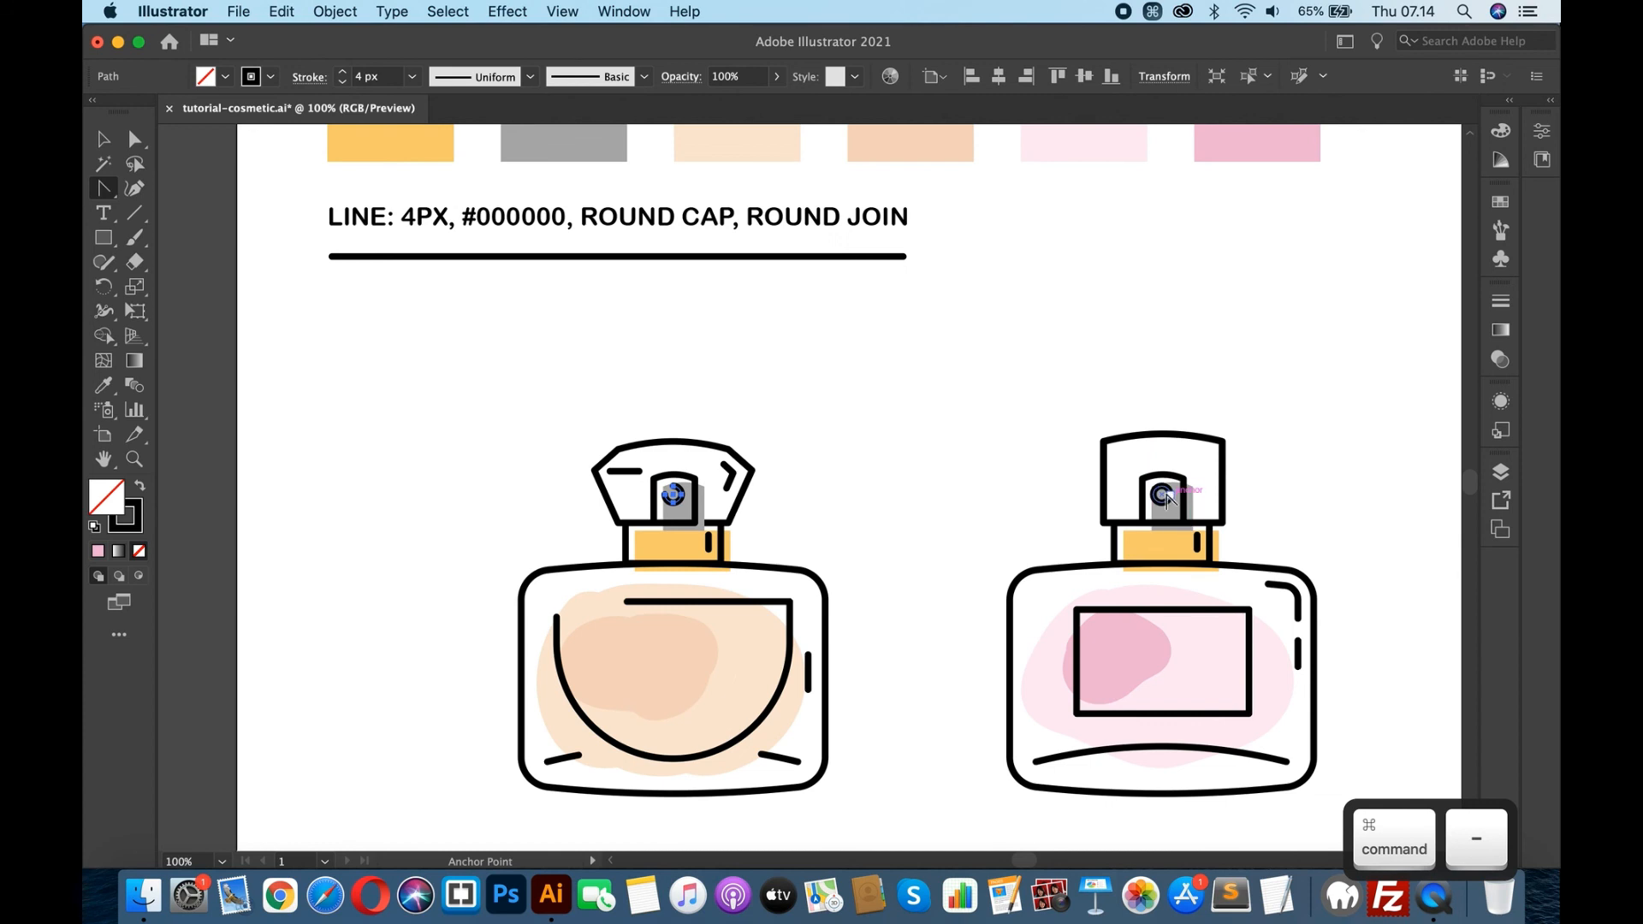
key("super+equal")
key("super+equal")
key("super+equal")
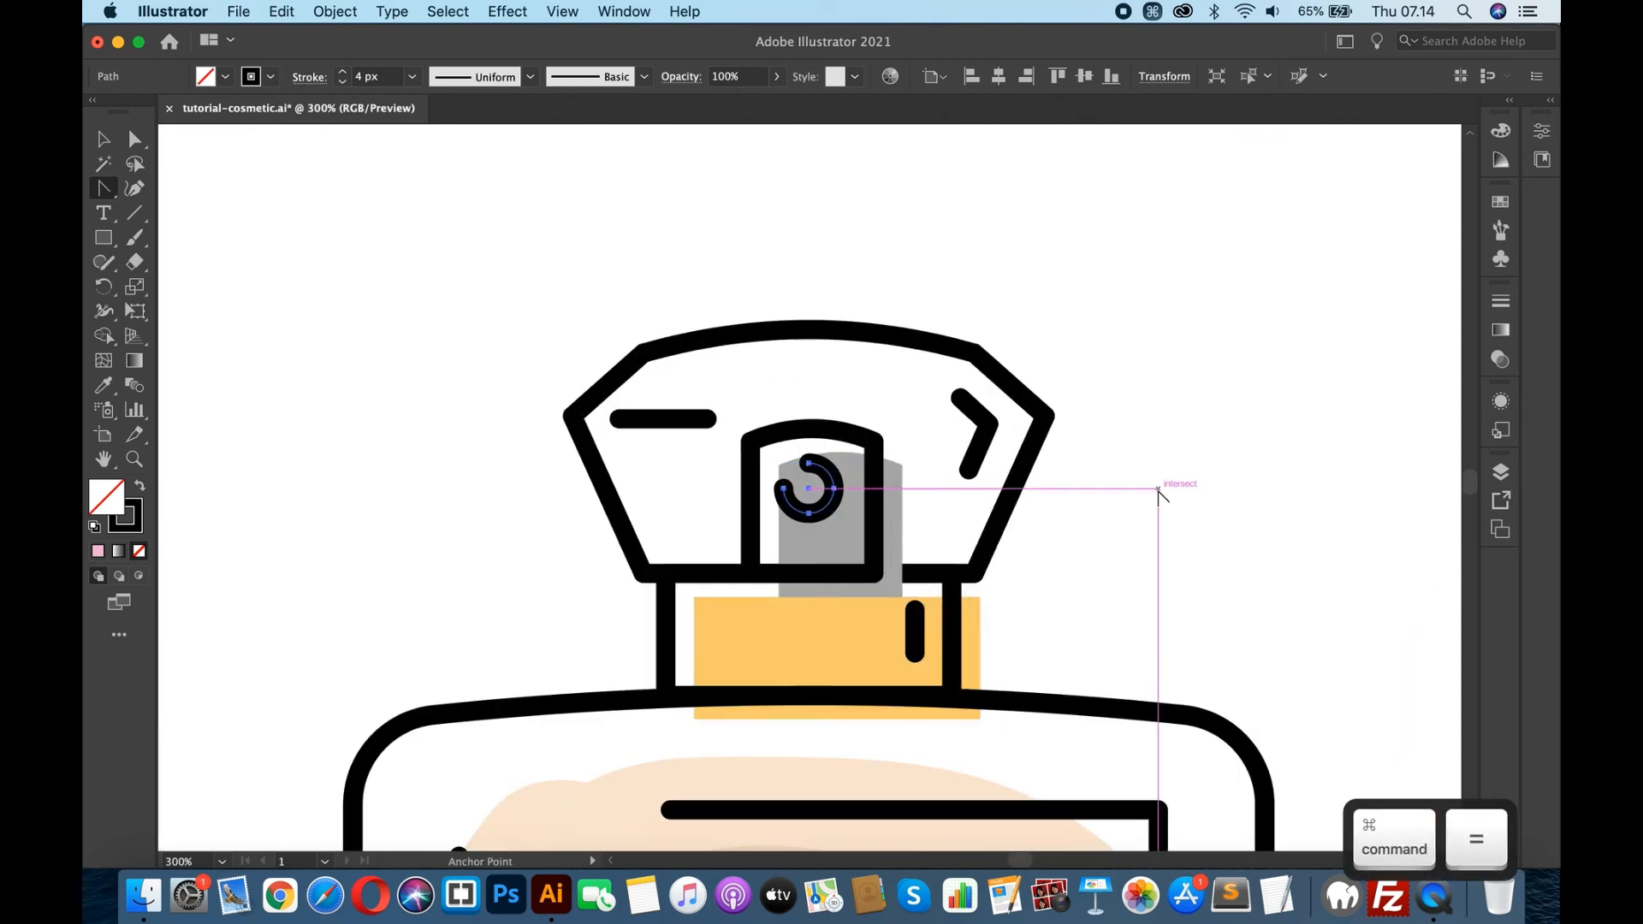
scroll(1157, 494, "right", 10)
left_click(1083, 516)
key("BackSpace")
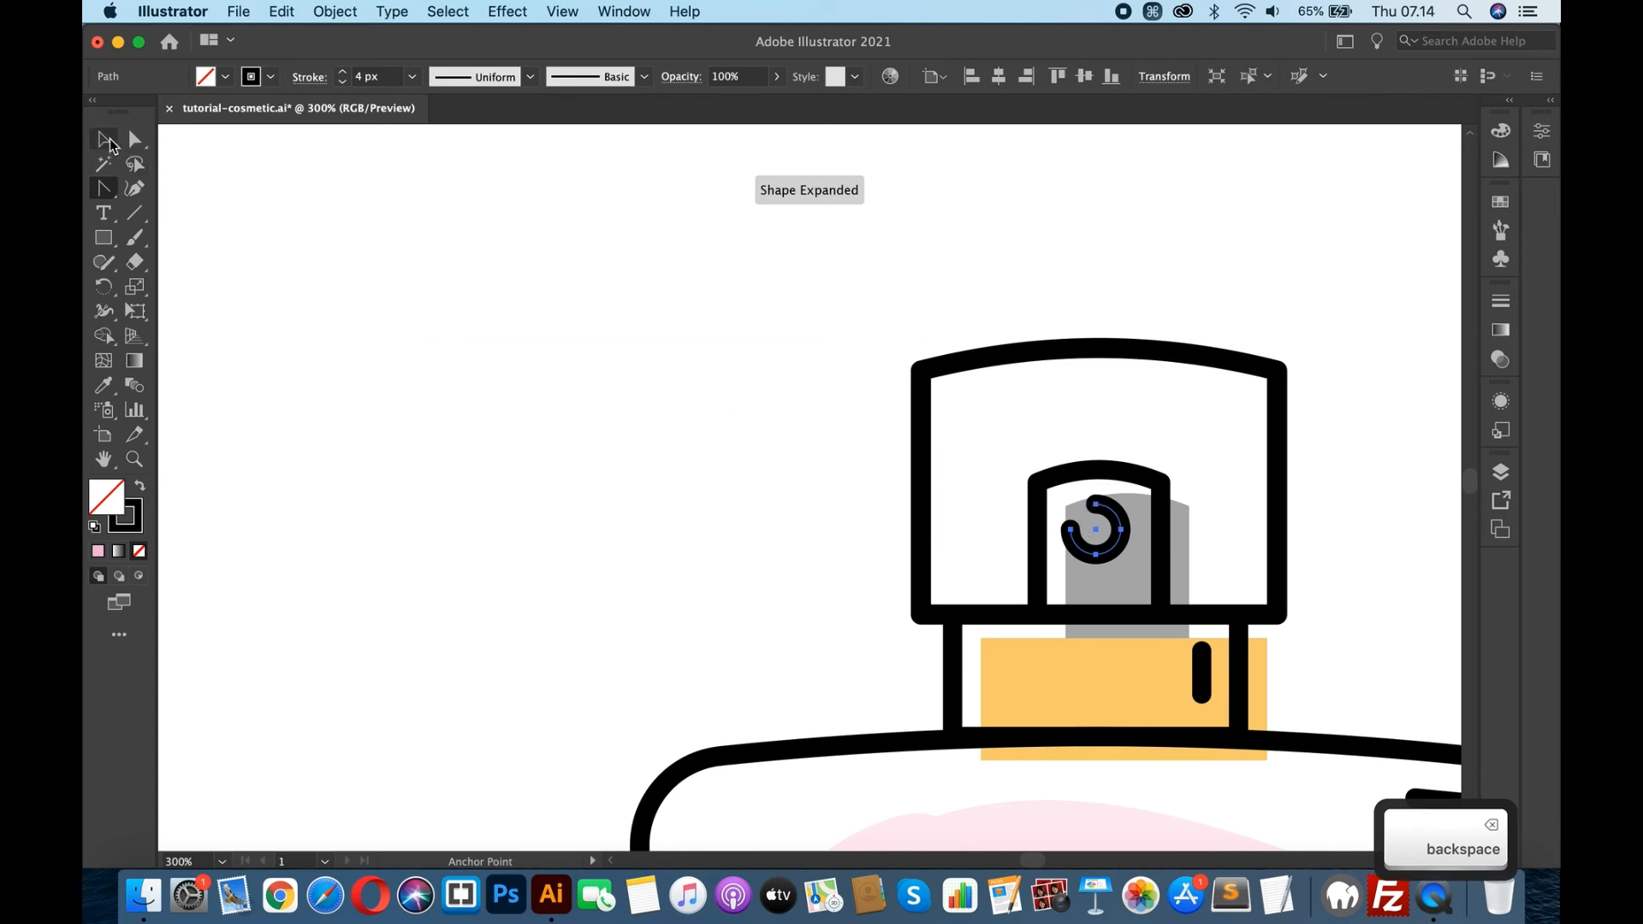
left_click(535, 392)
- Group the parts of each perfume bottle separately, and move the right bottle horizontally closer to the left one
key("super+minus")
key("super+minus")
key("super+minus")
key("super+minus")
key("super+minus")
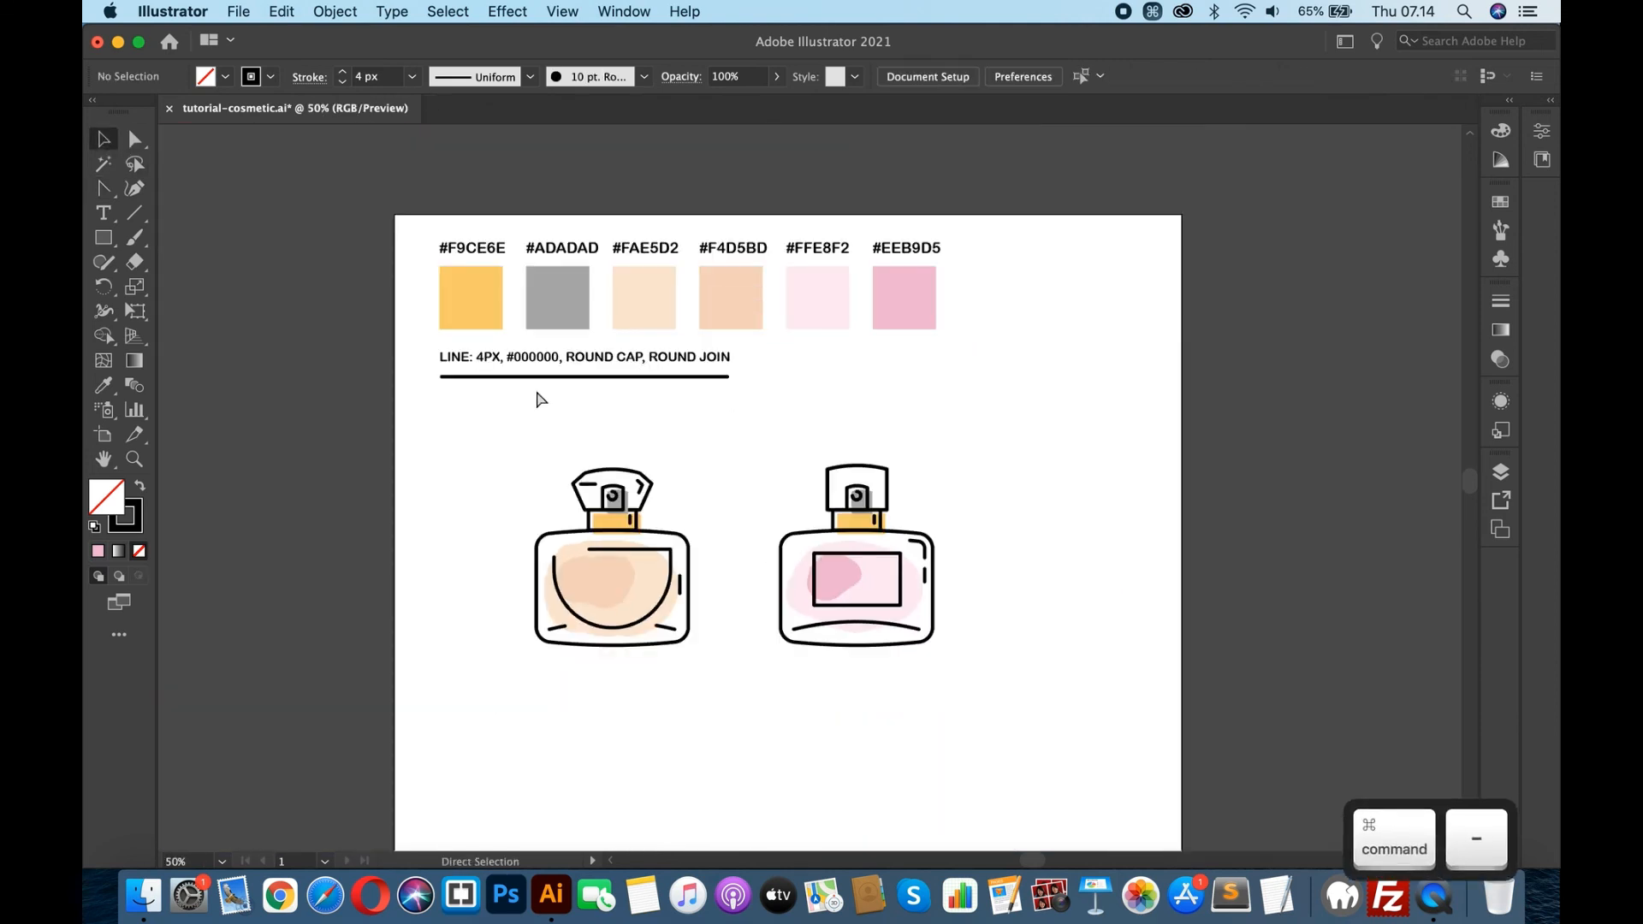
left_click_drag(842, 596, 761, 666)
key("super+g")
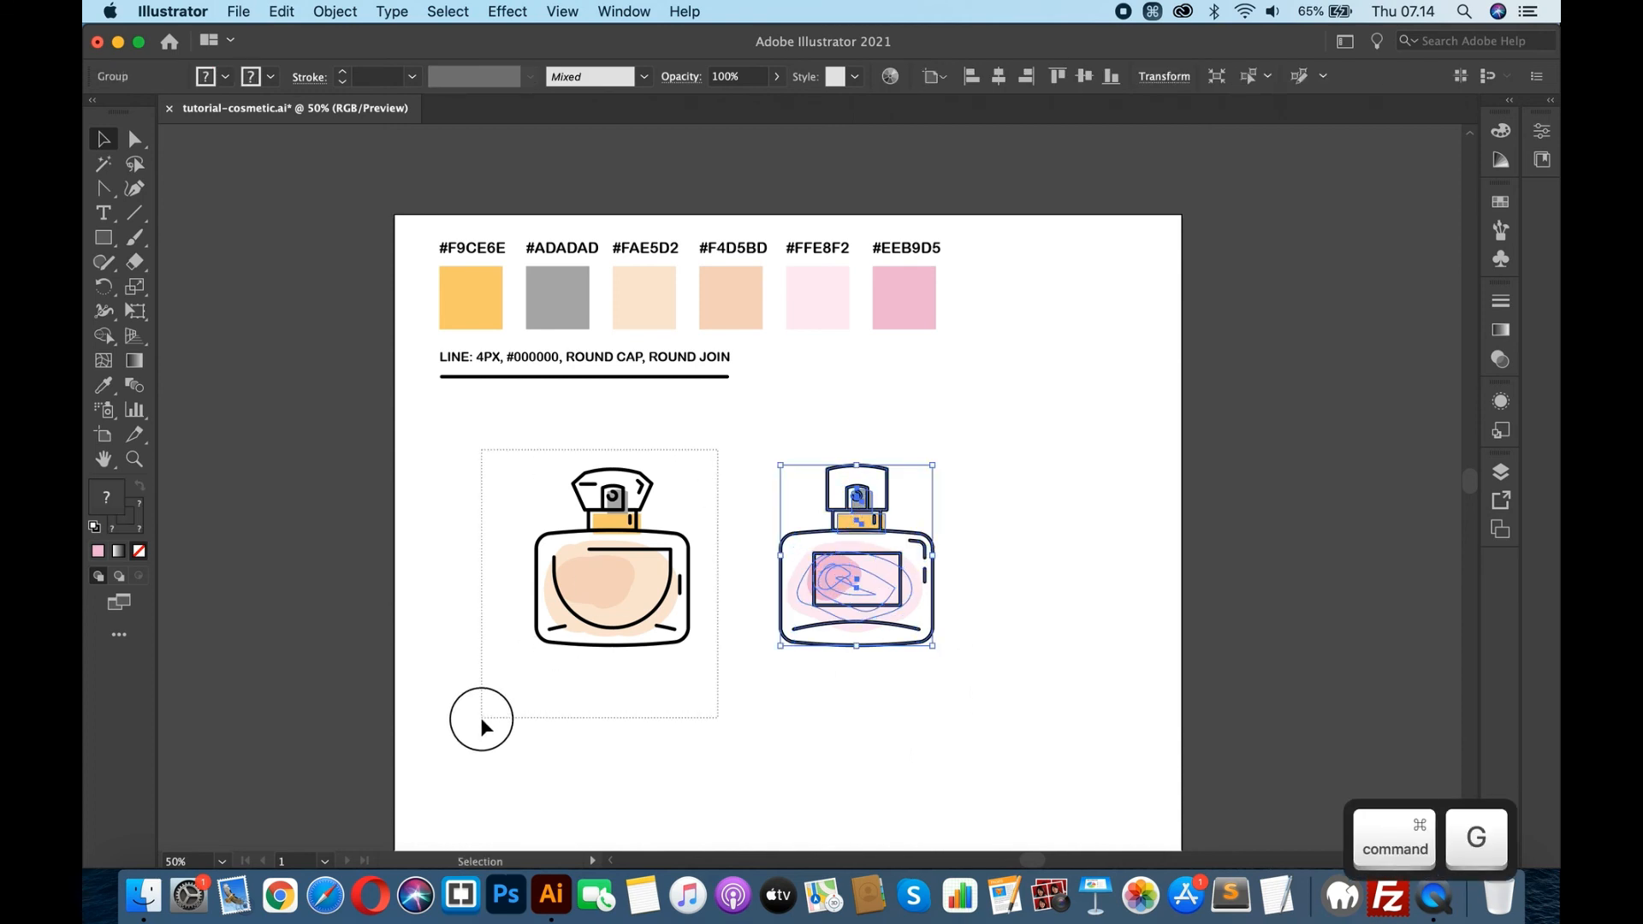
left_click_drag(480, 717, 480, 717)
key("super+g")
left_click_drag(868, 580, 807, 578)
left_click(980, 532)
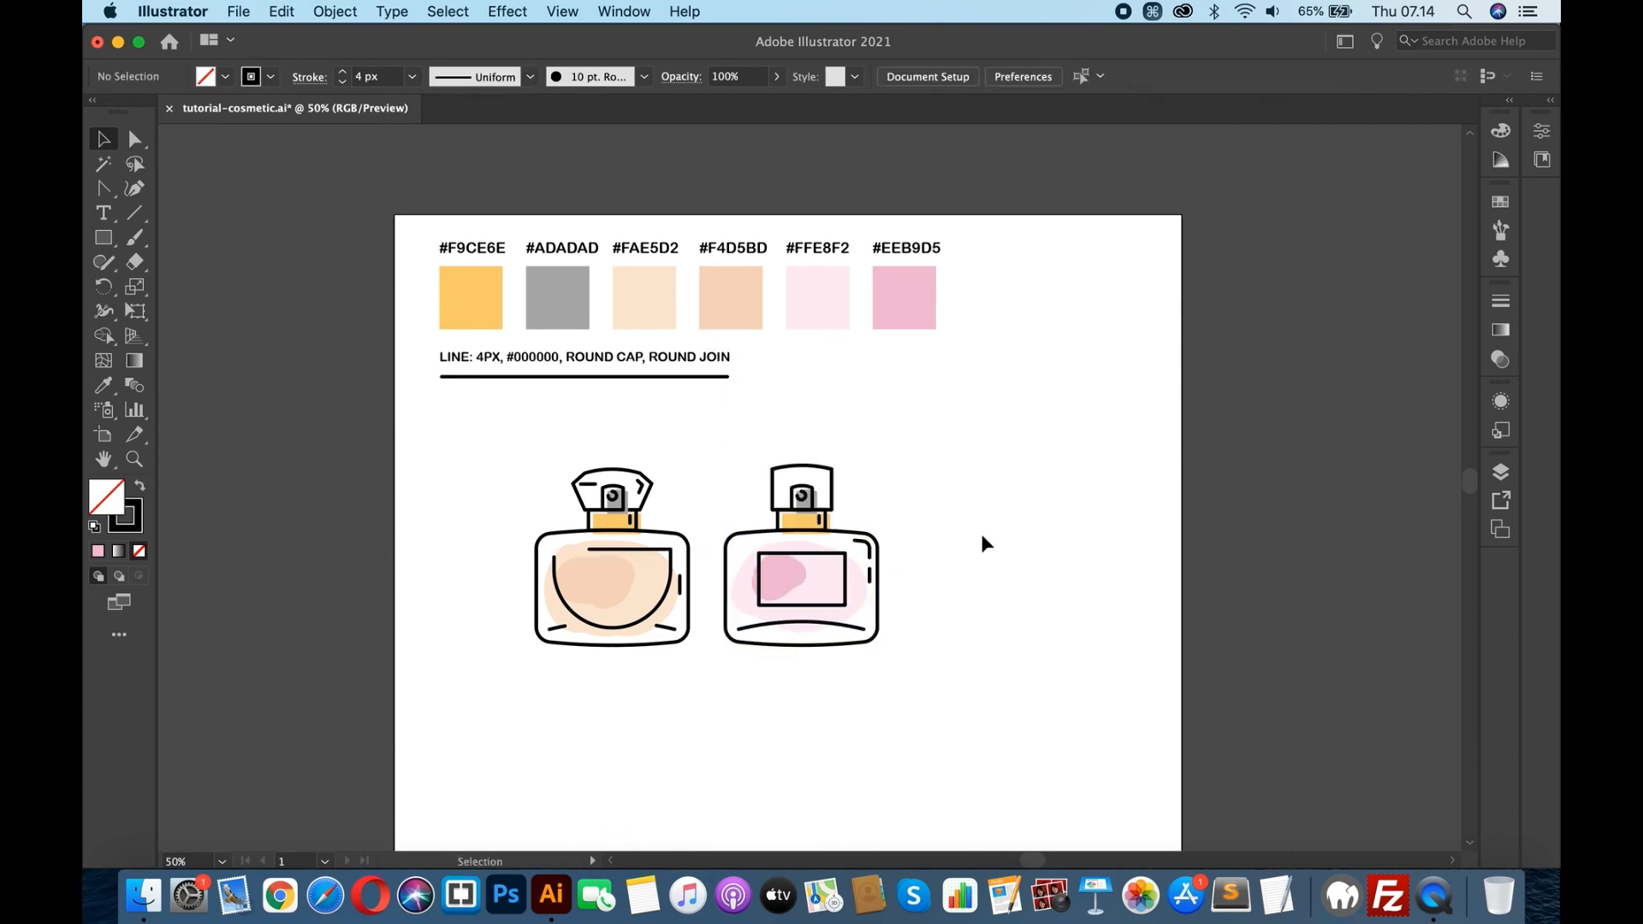
scroll(1010, 496, "left", 5)
scroll(1010, 497, "down", 2)
key("super+equal")
key("super+equal")
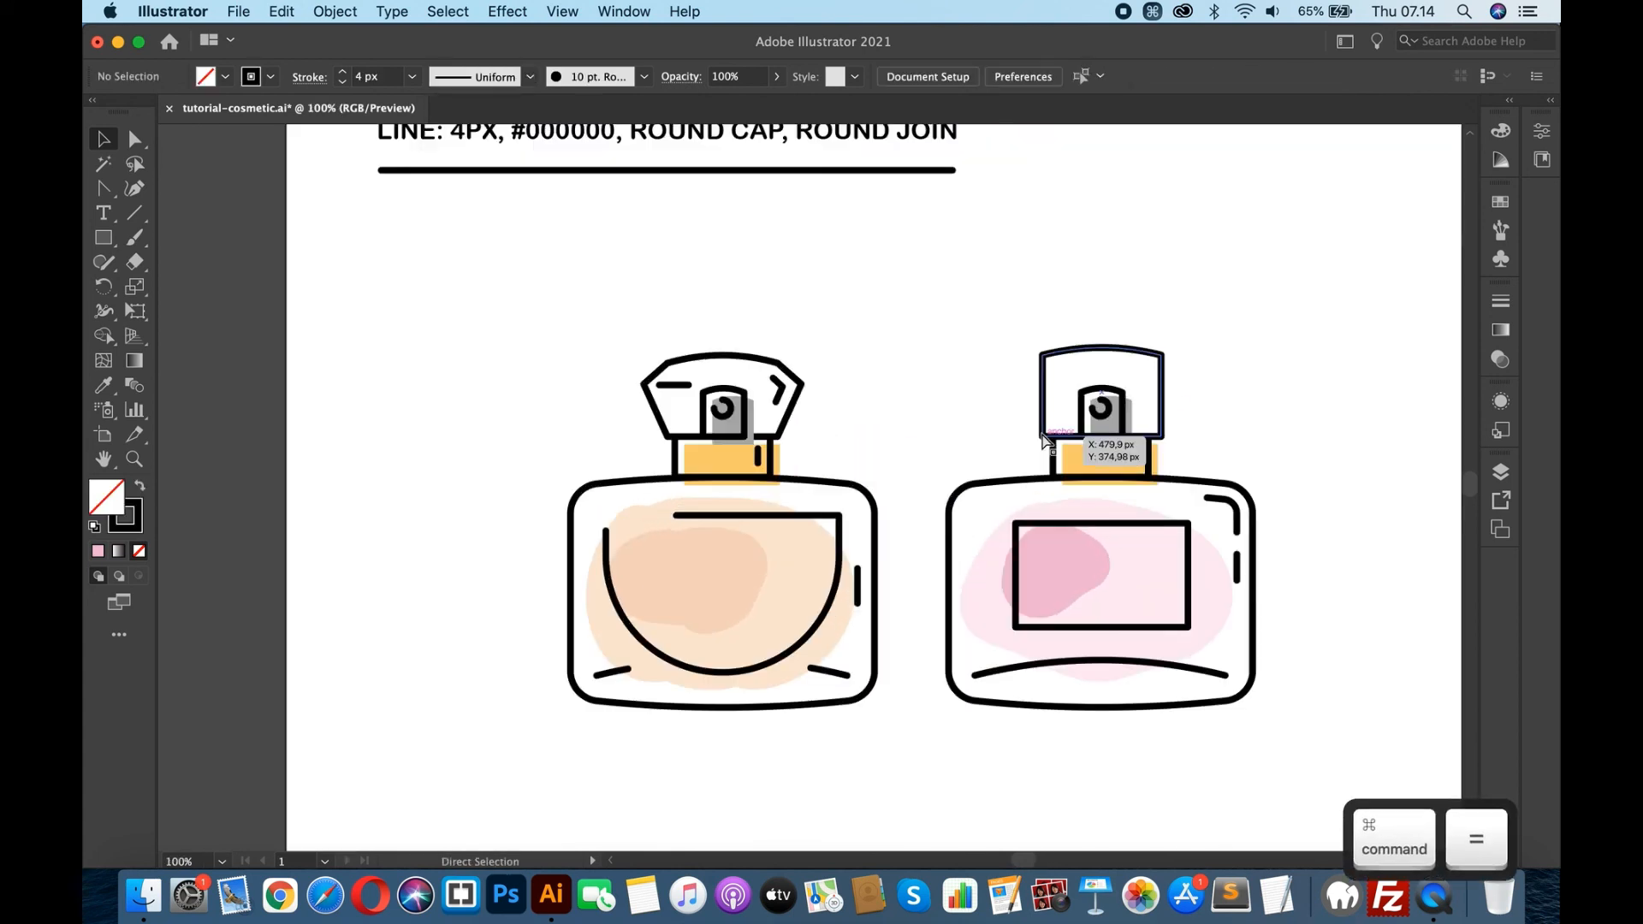
scroll(1282, 317, "right", 3)
scroll(1282, 317, "down", 2)
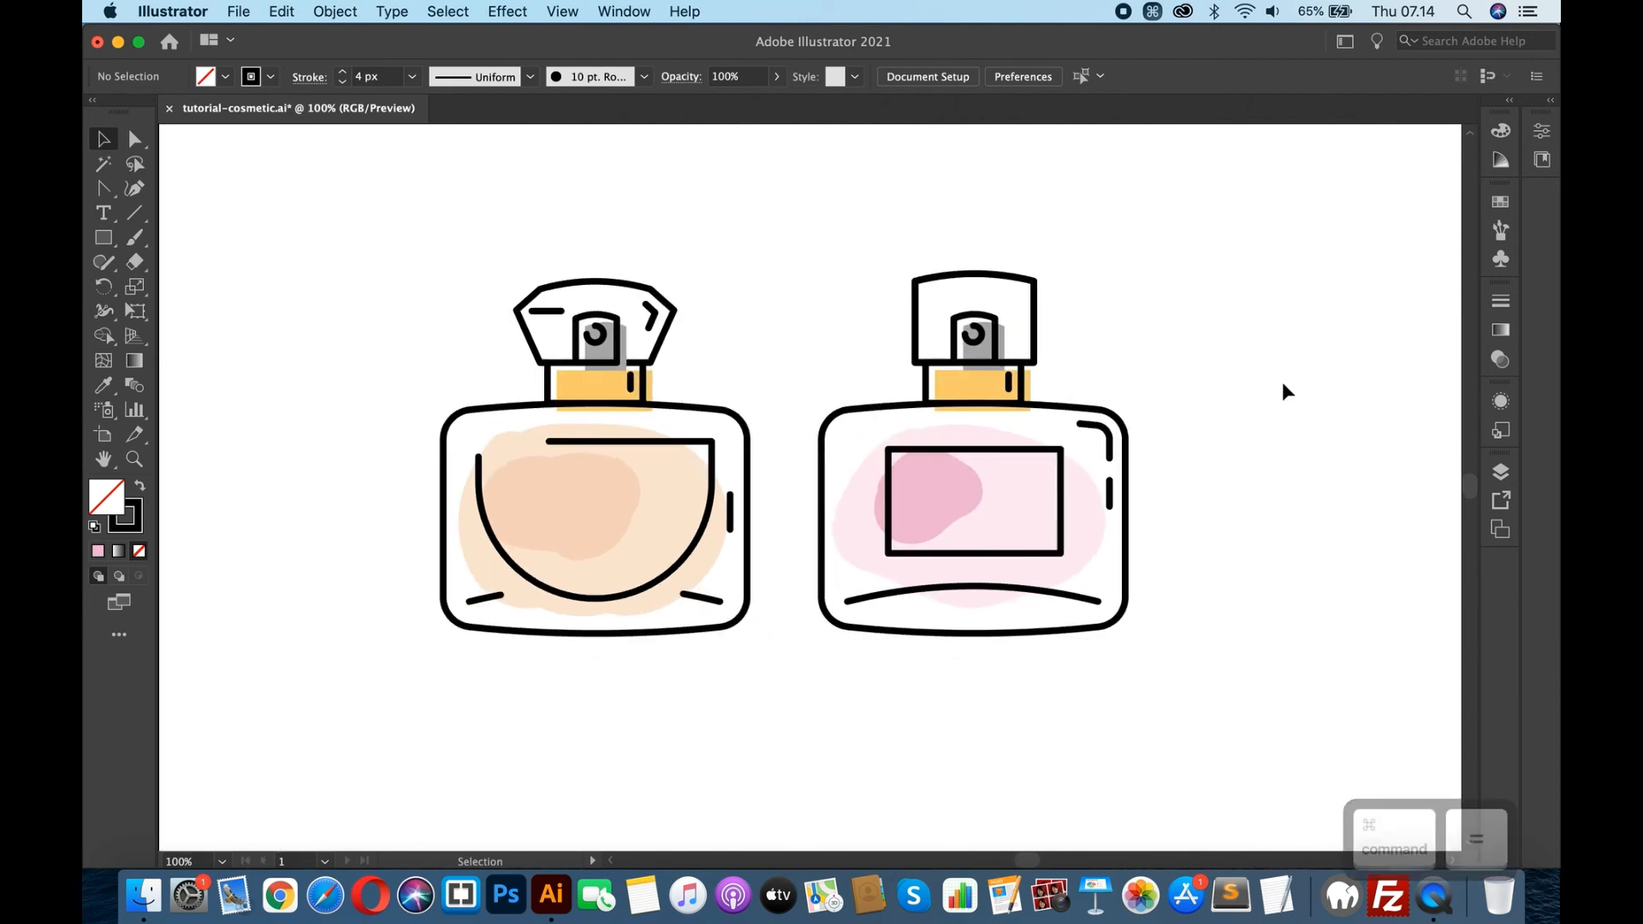